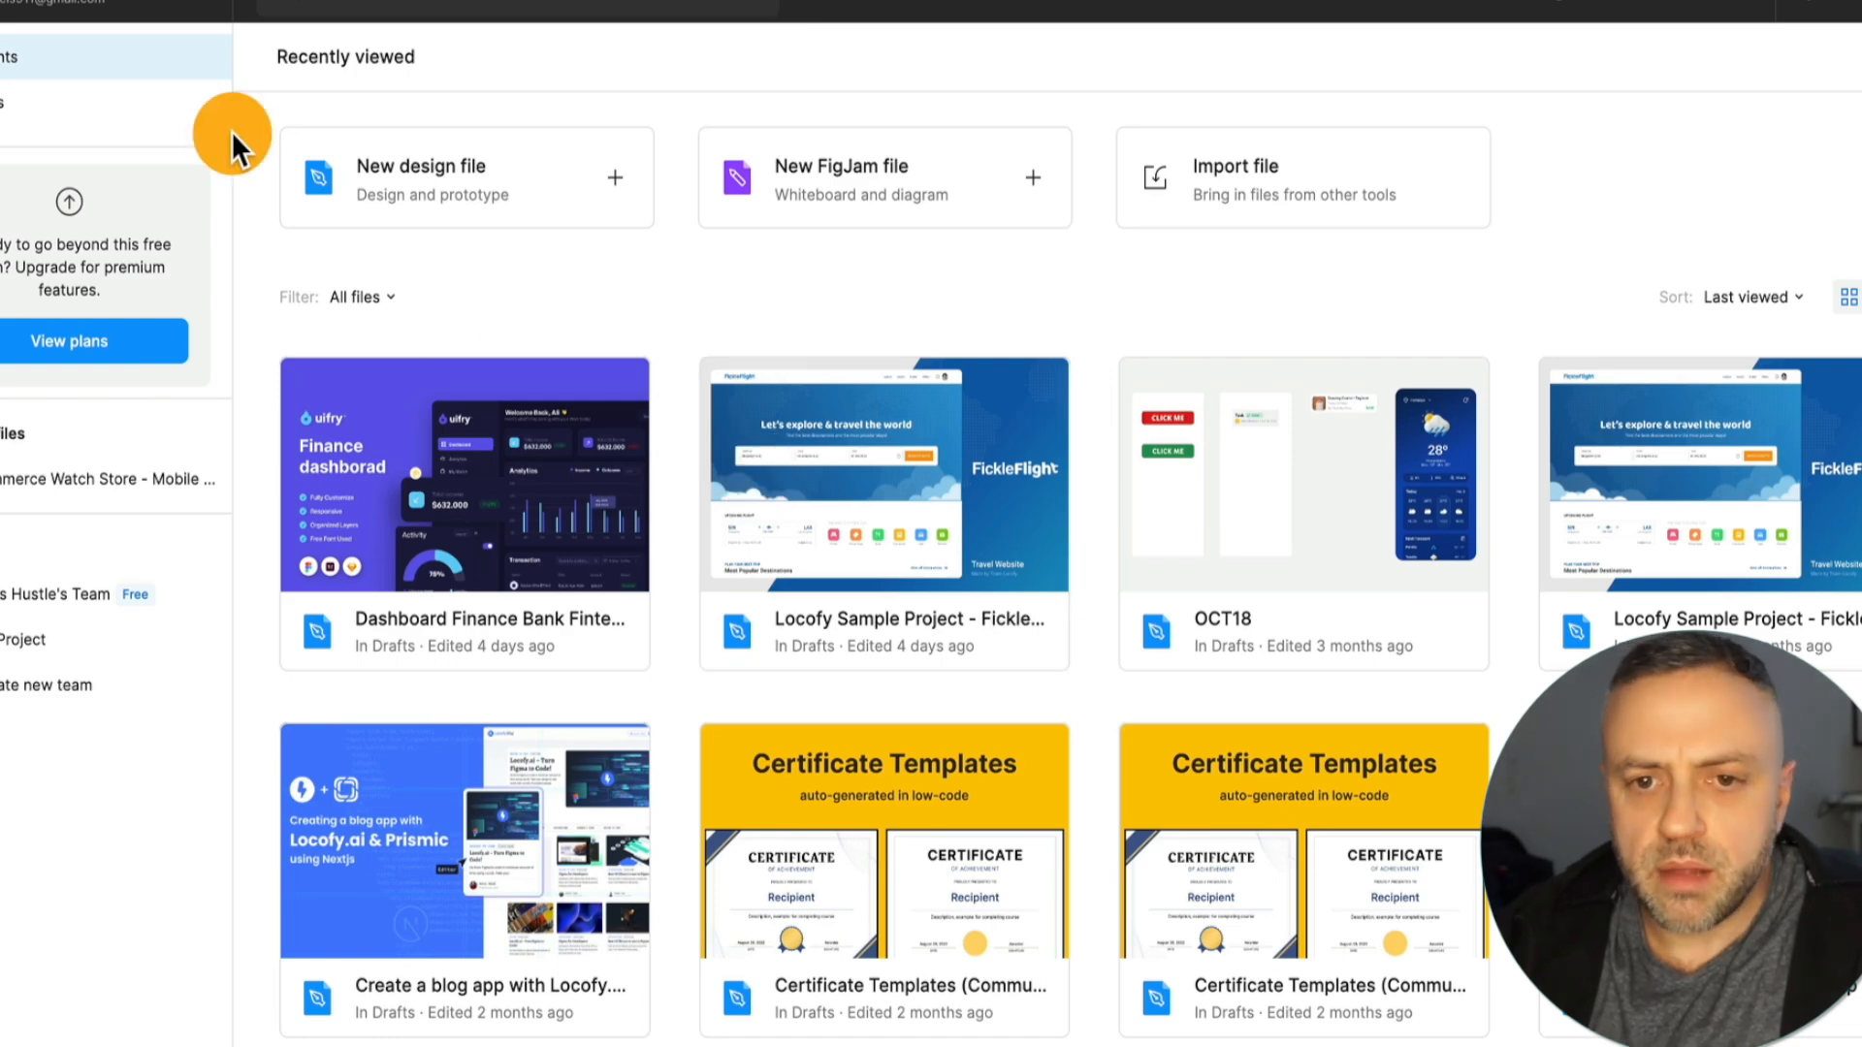
# Open the Figma Community and browse its trending resources for a design file to use.
pyautogui.click(97, 9)
pyautogui.click(49, 201)
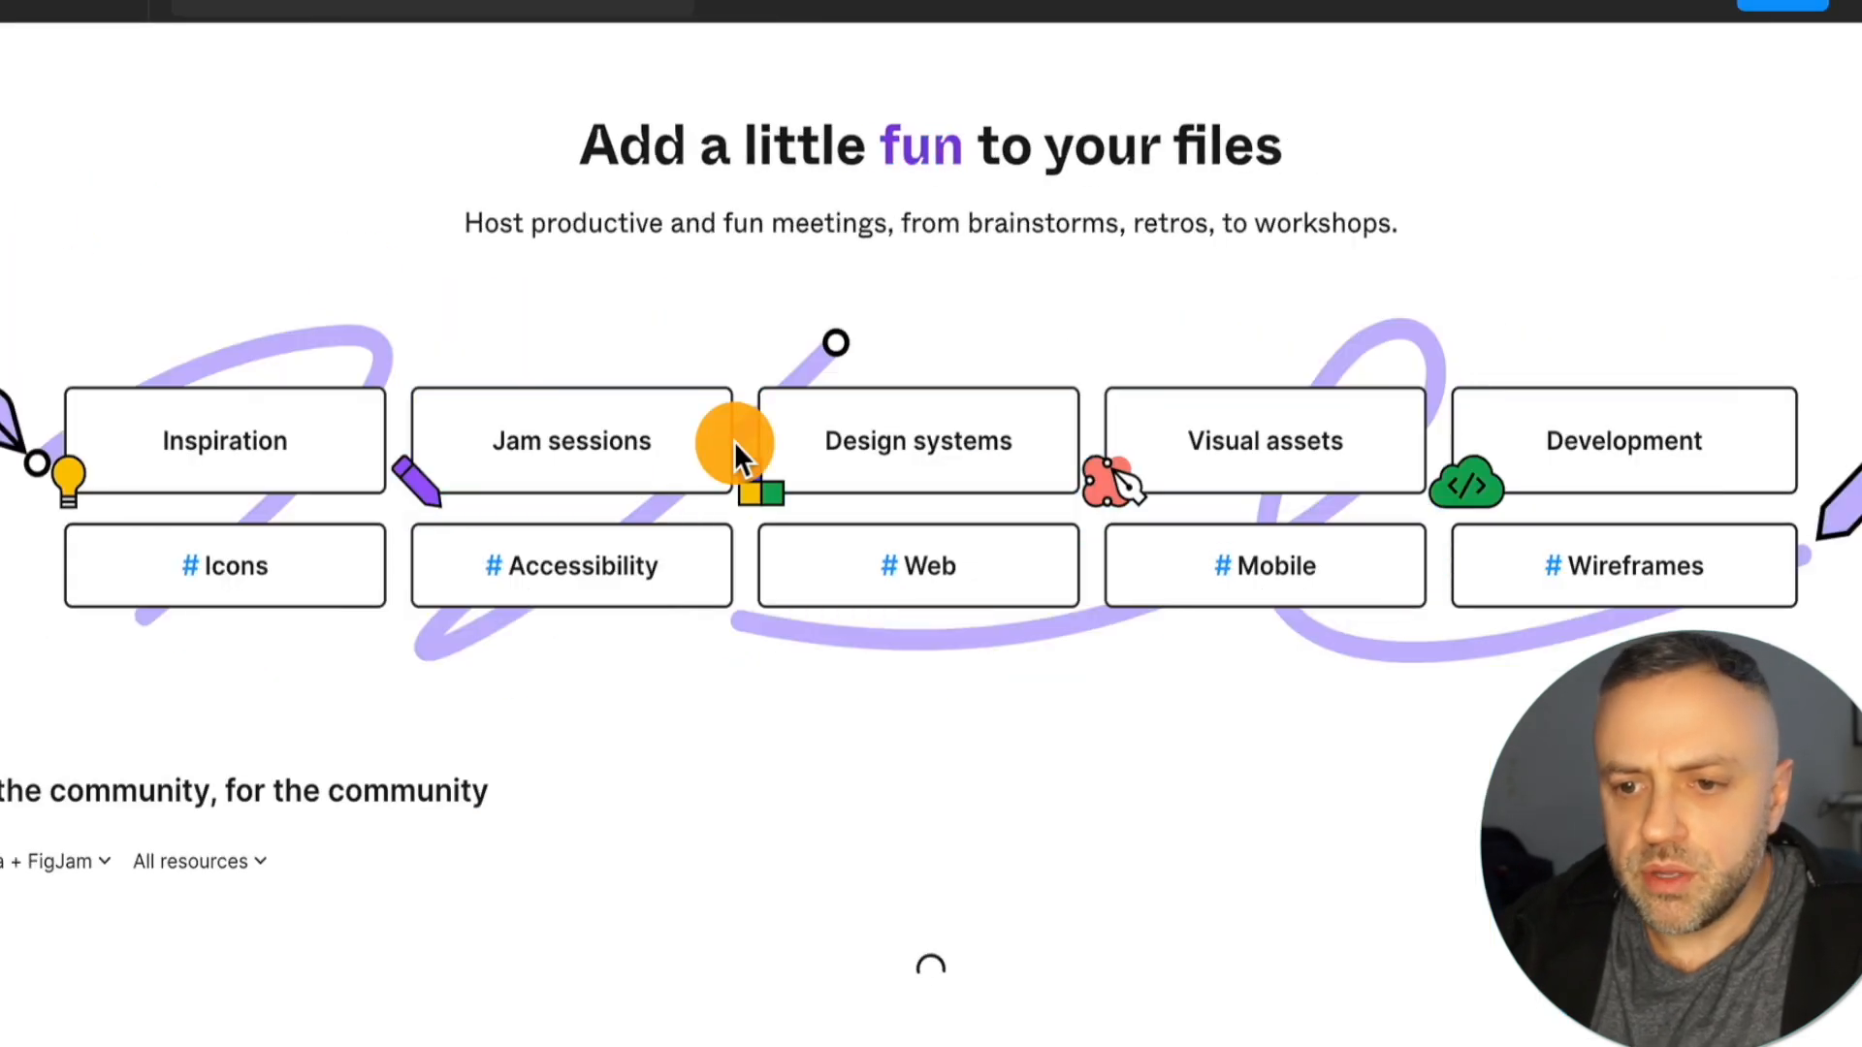
pyautogui.scroll(-10, 640, 560)
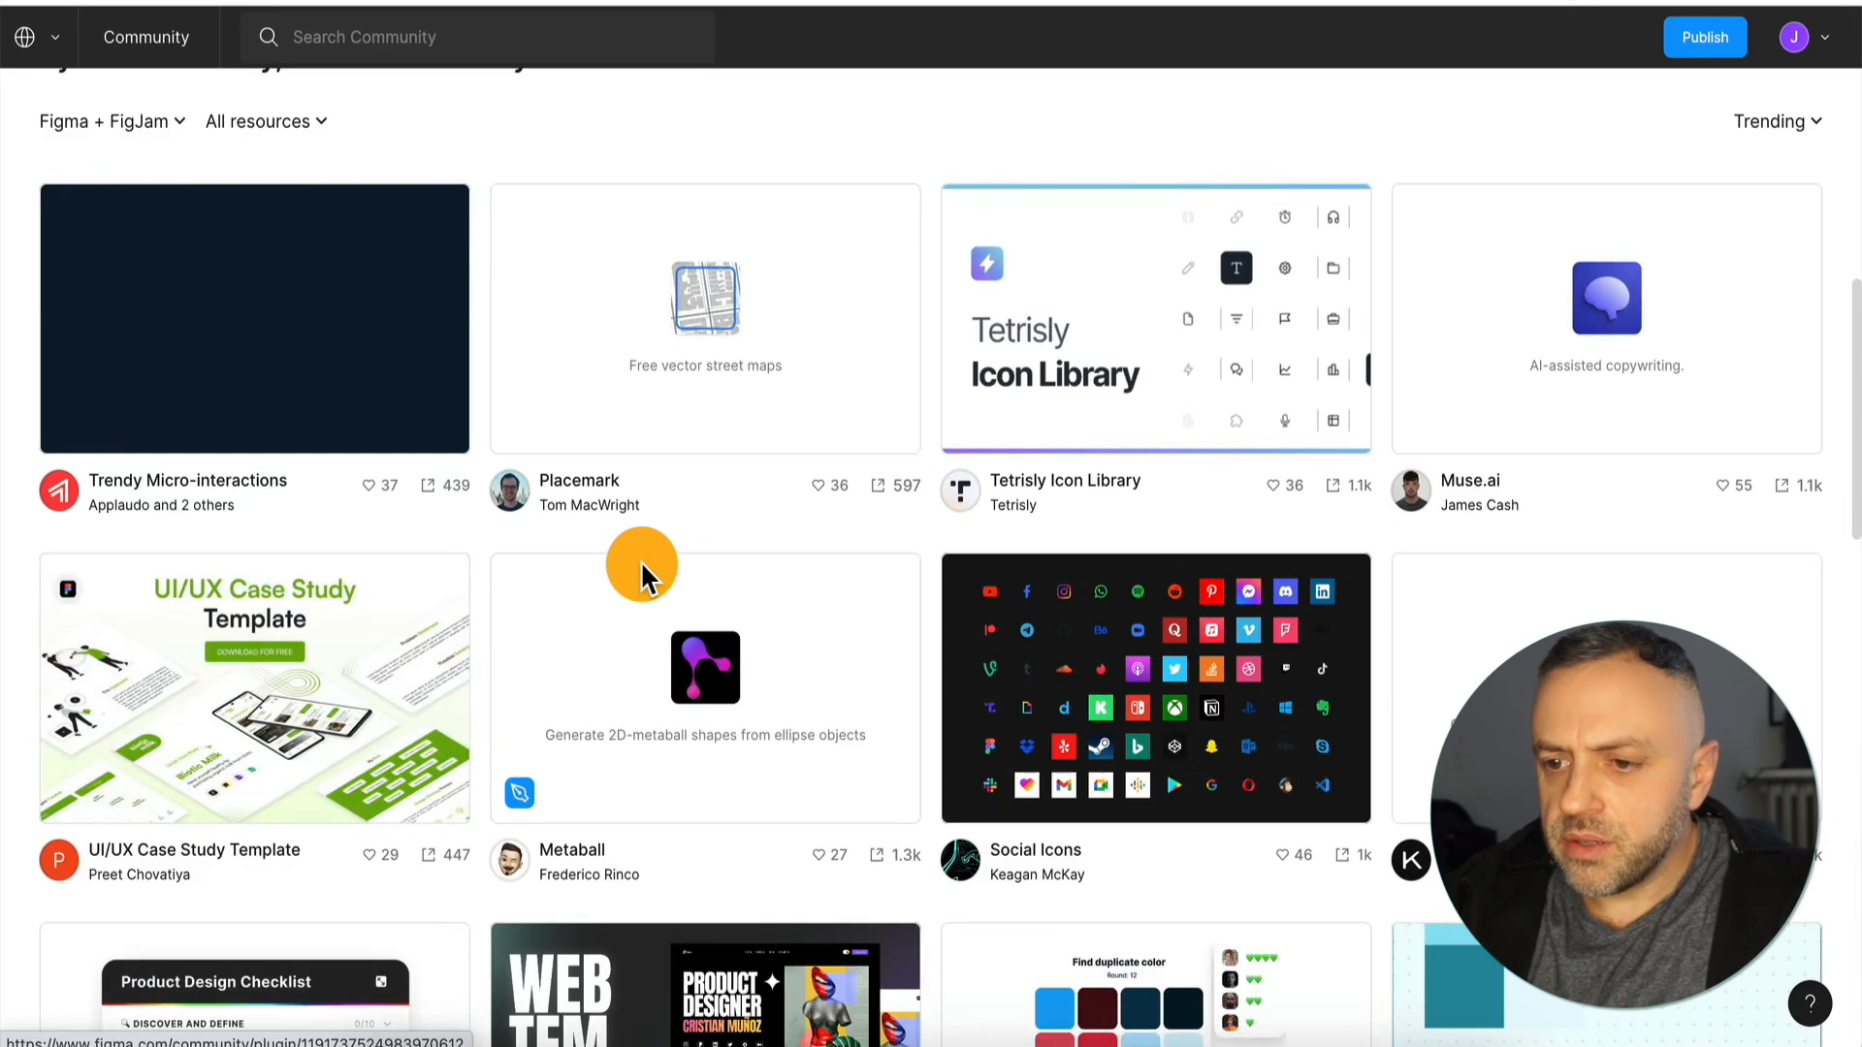
pyautogui.scroll(-1, 640, 561)
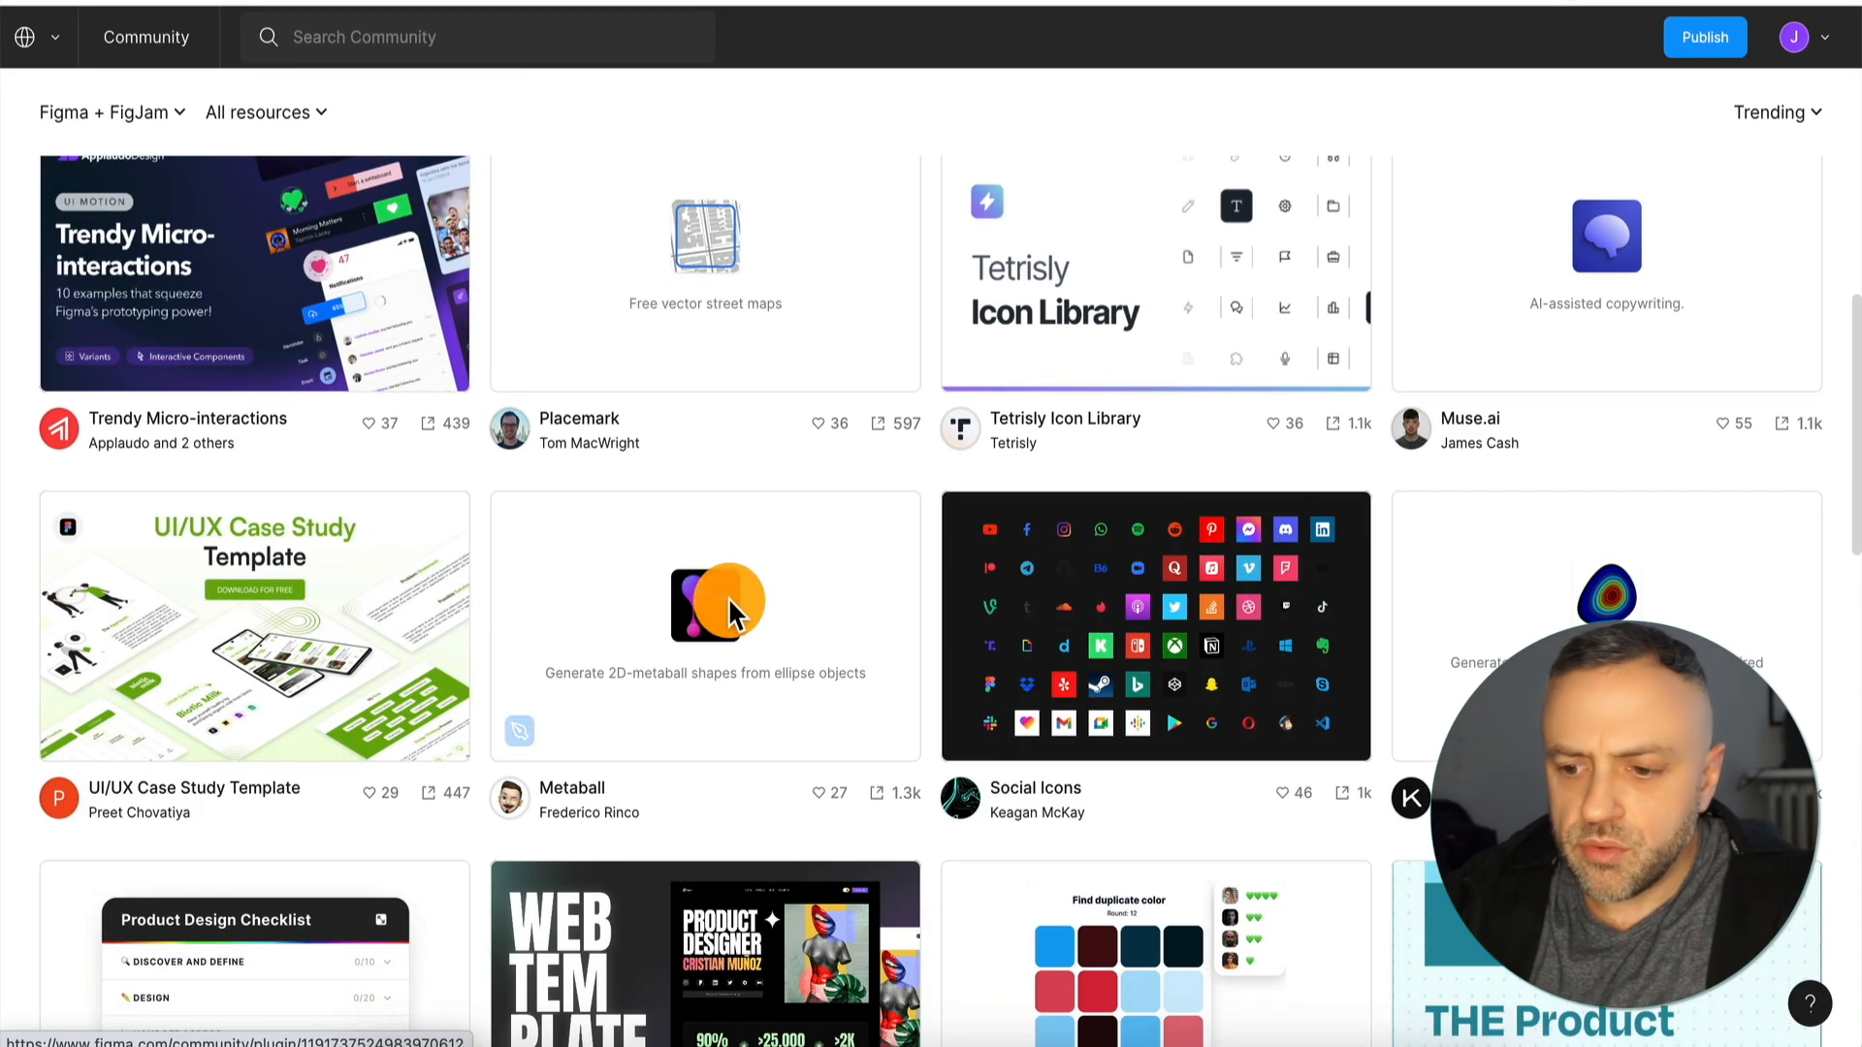
pyautogui.scroll(-4, 727, 531)
pyautogui.scroll(-5, 727, 605)
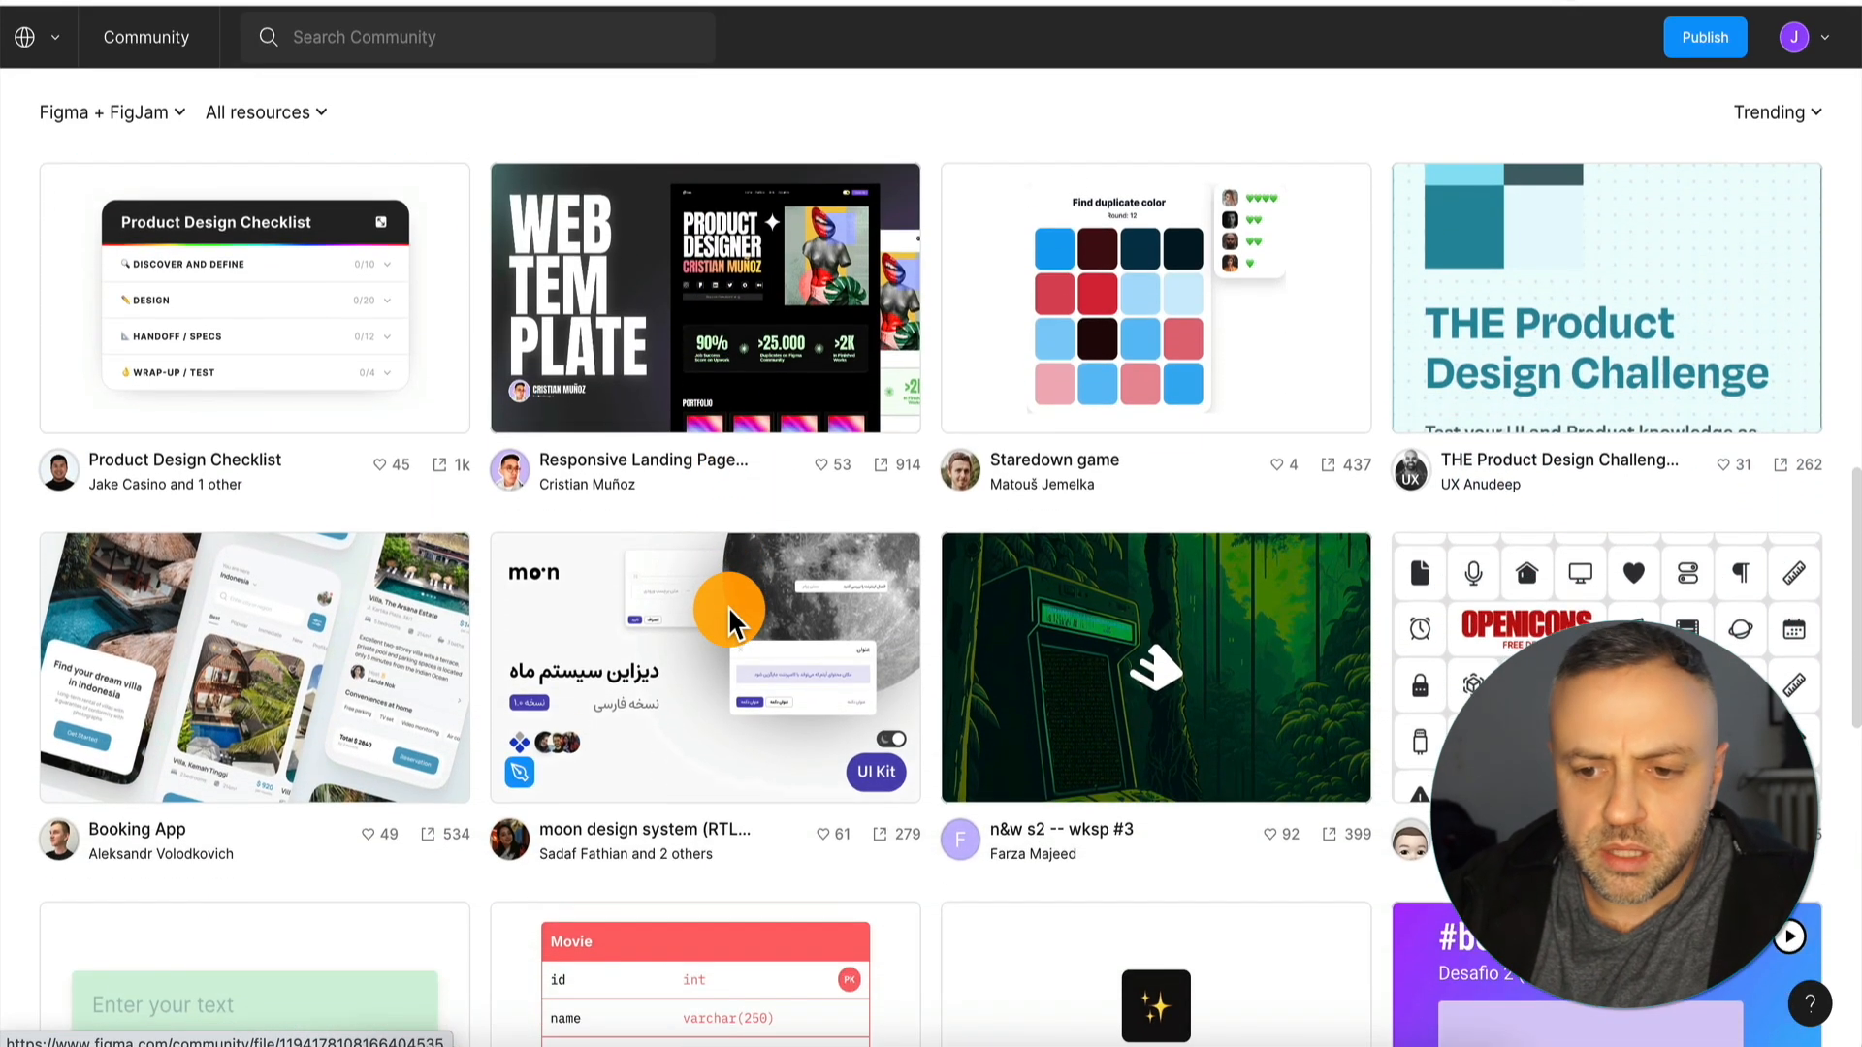
pyautogui.scroll(-4, 648, 654)
pyautogui.scroll(-4, 648, 653)
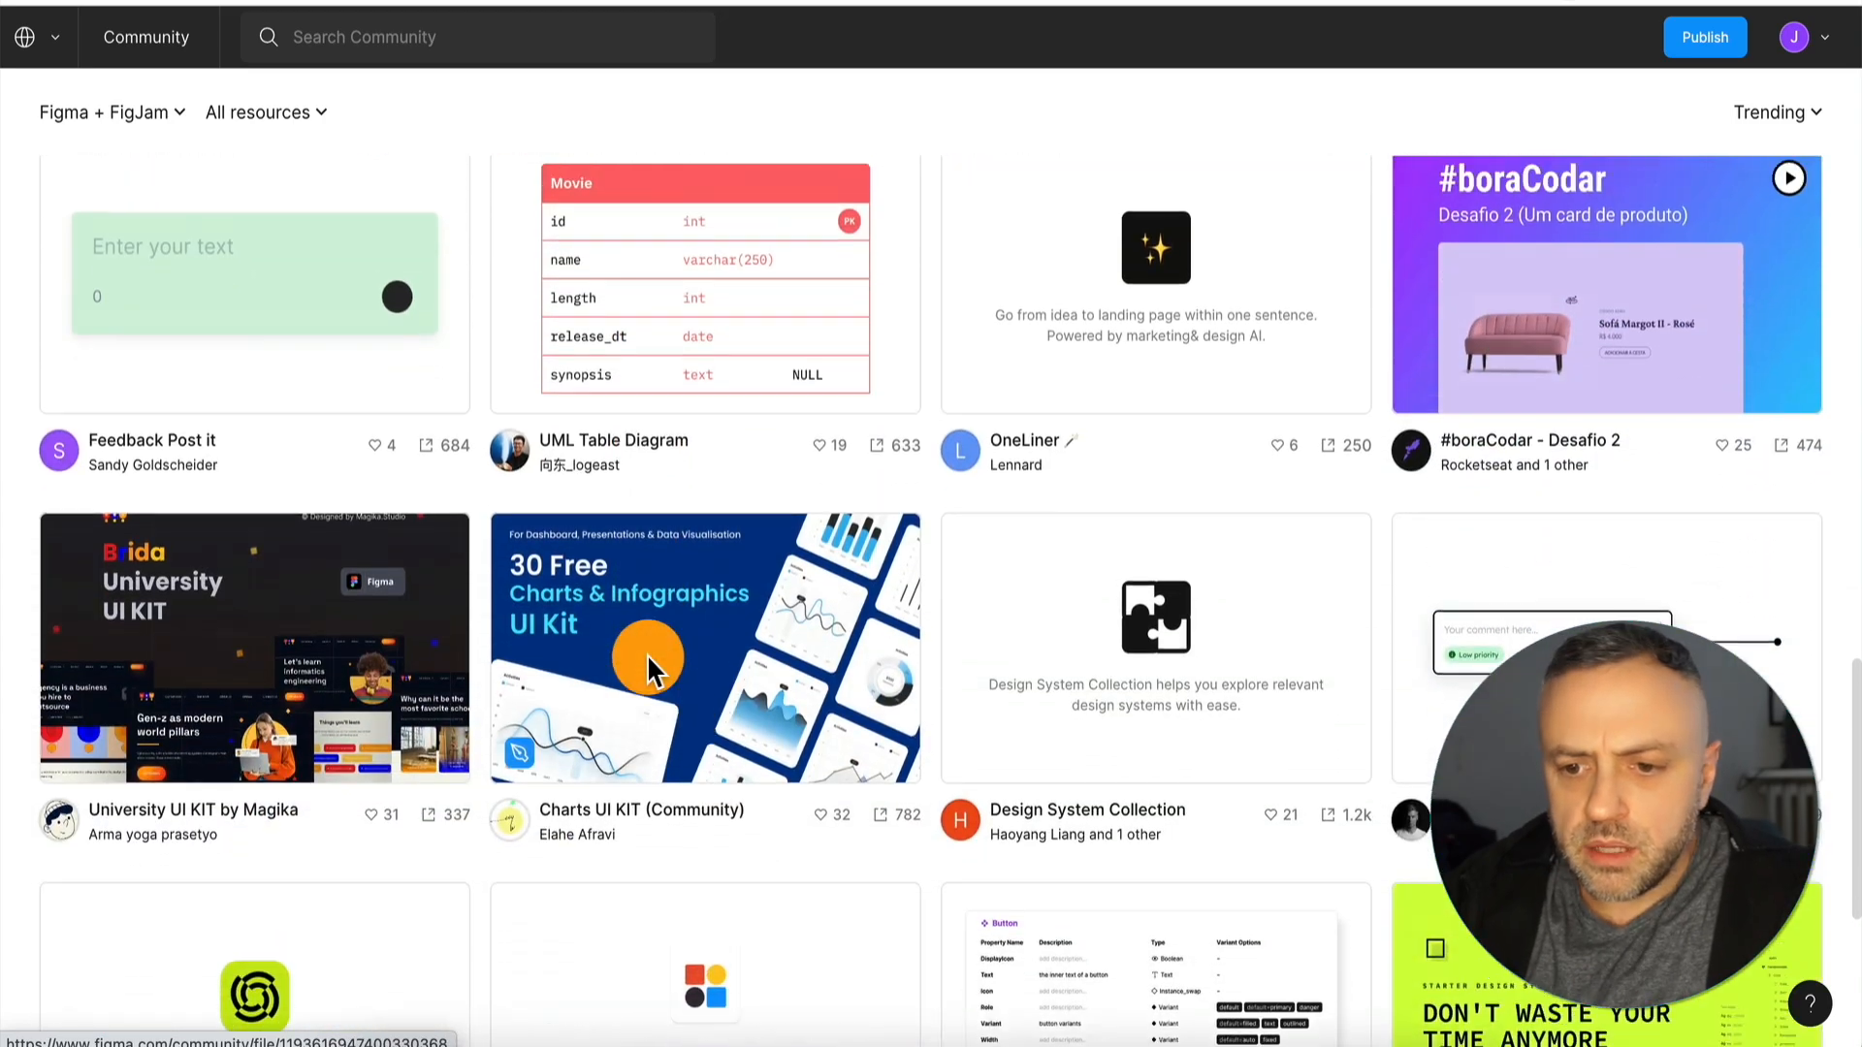
pyautogui.scroll(20, 648, 654)
# Open the Trendy Micro-interactions community file and get an editable copy of it.
pyautogui.click(249, 531)
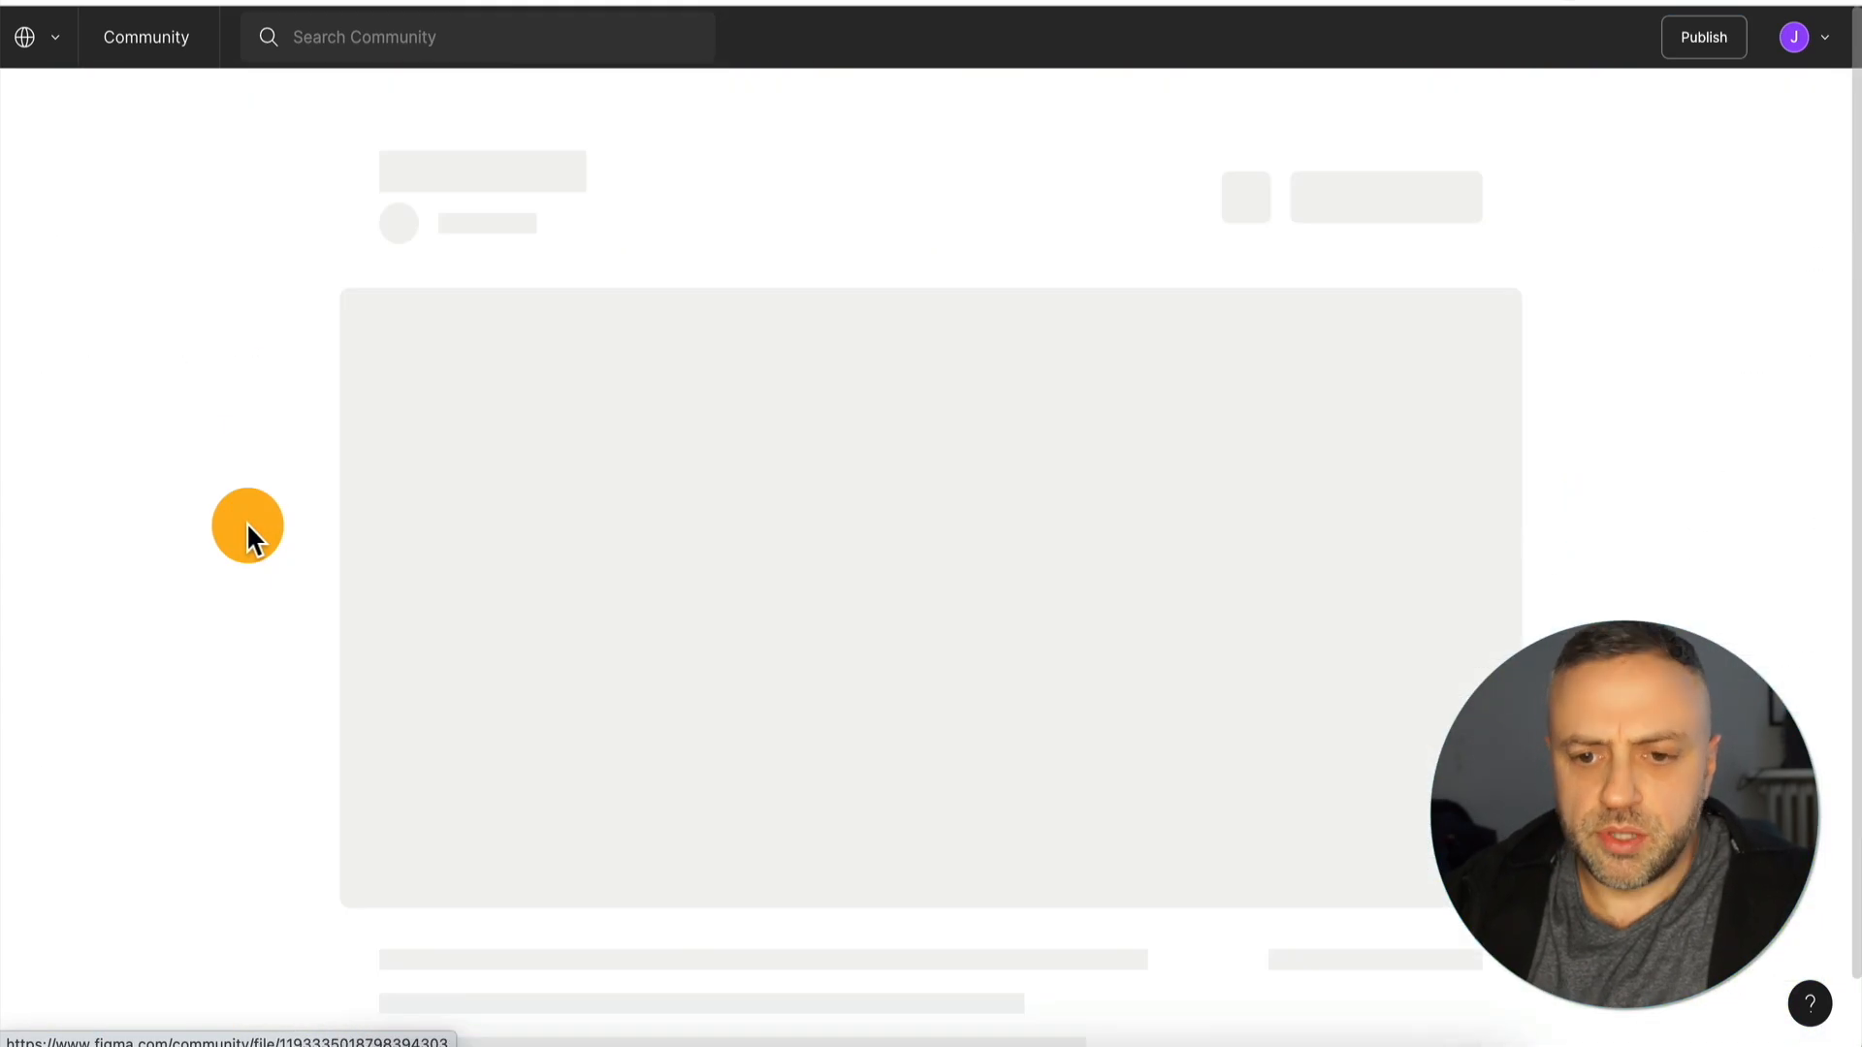
pyautogui.scroll(-10, 694, 522)
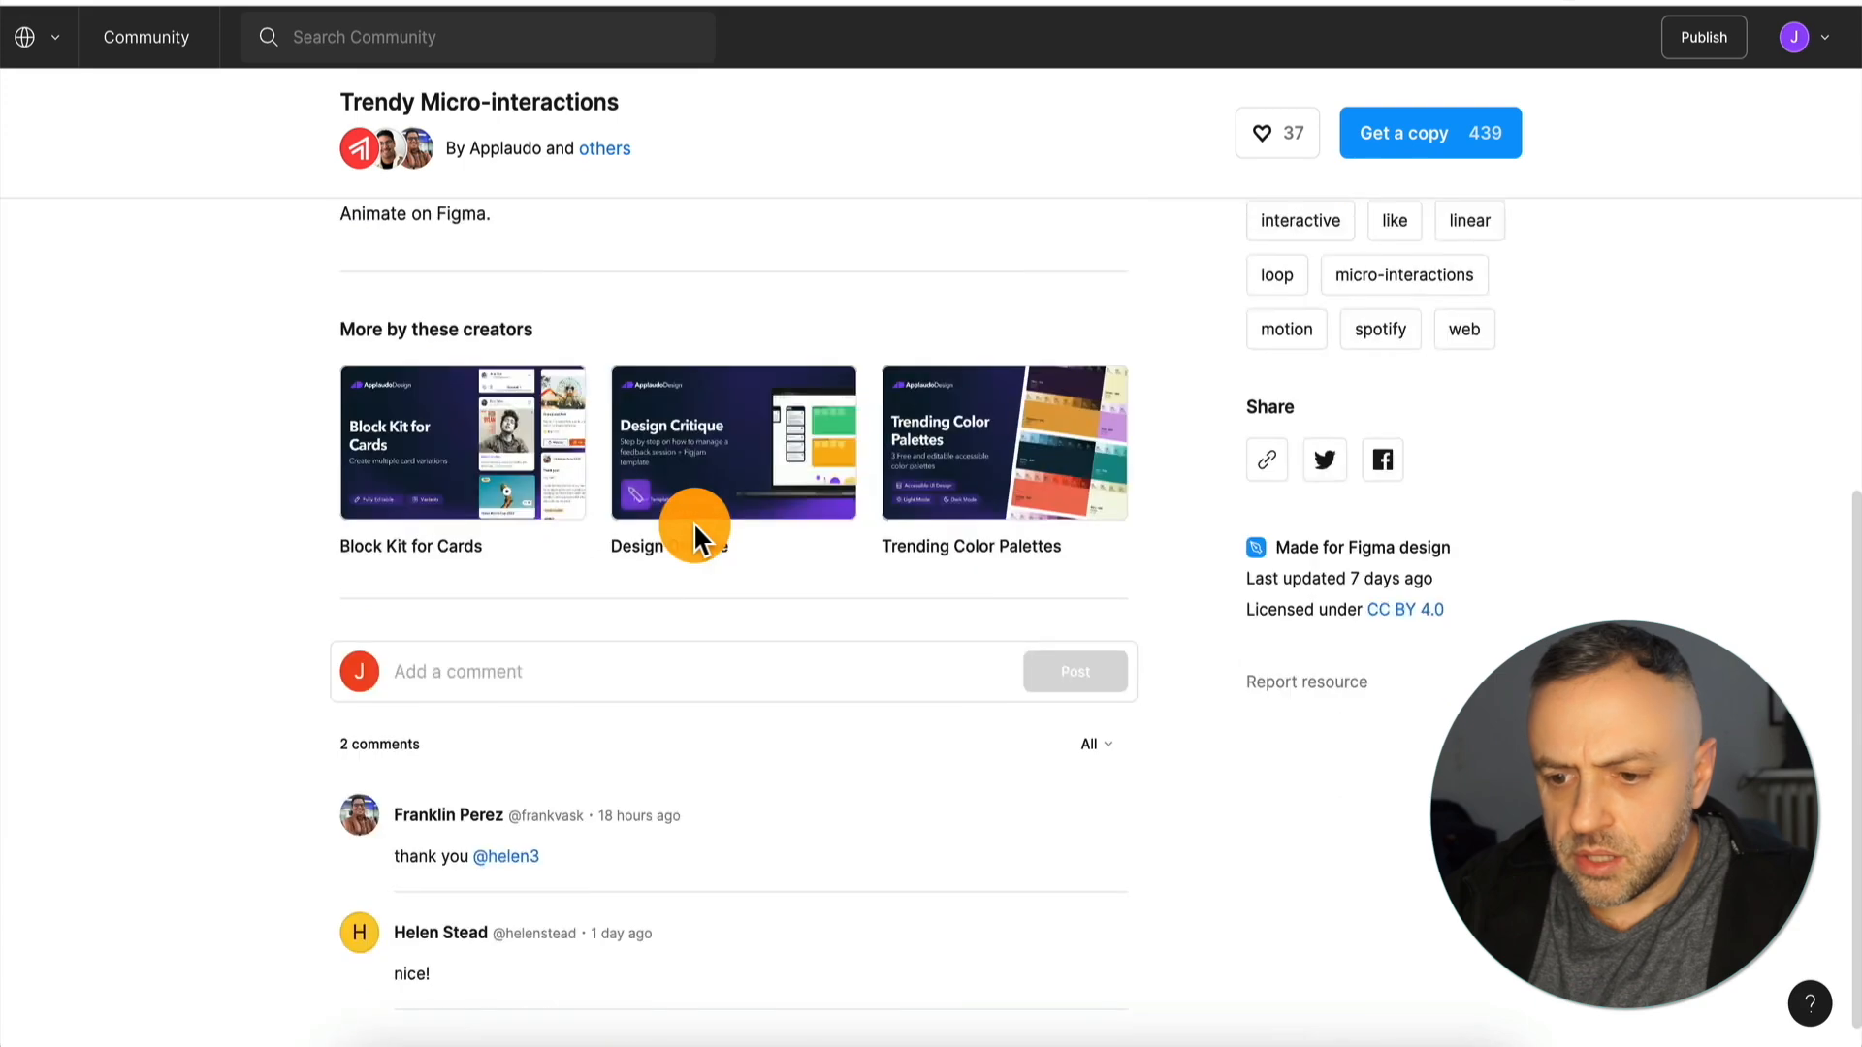
pyautogui.scroll(10, 766, 446)
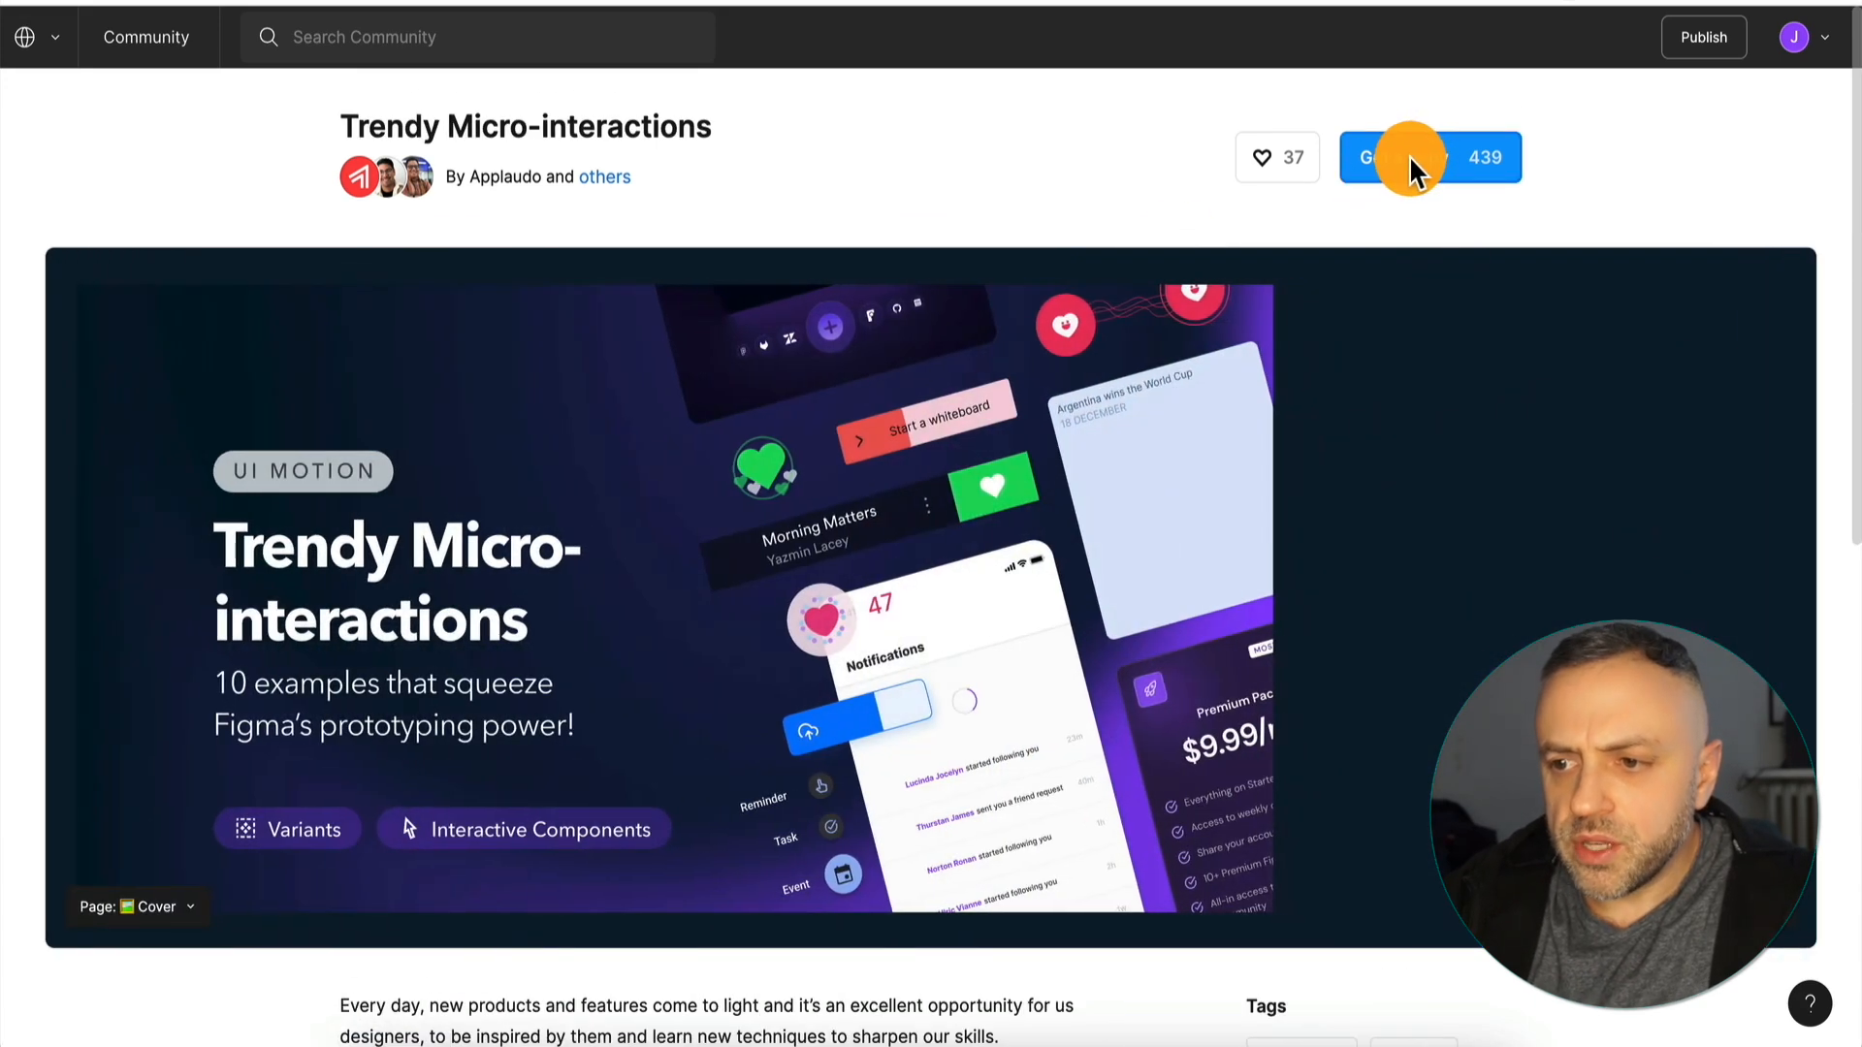
pyautogui.click(1422, 159)
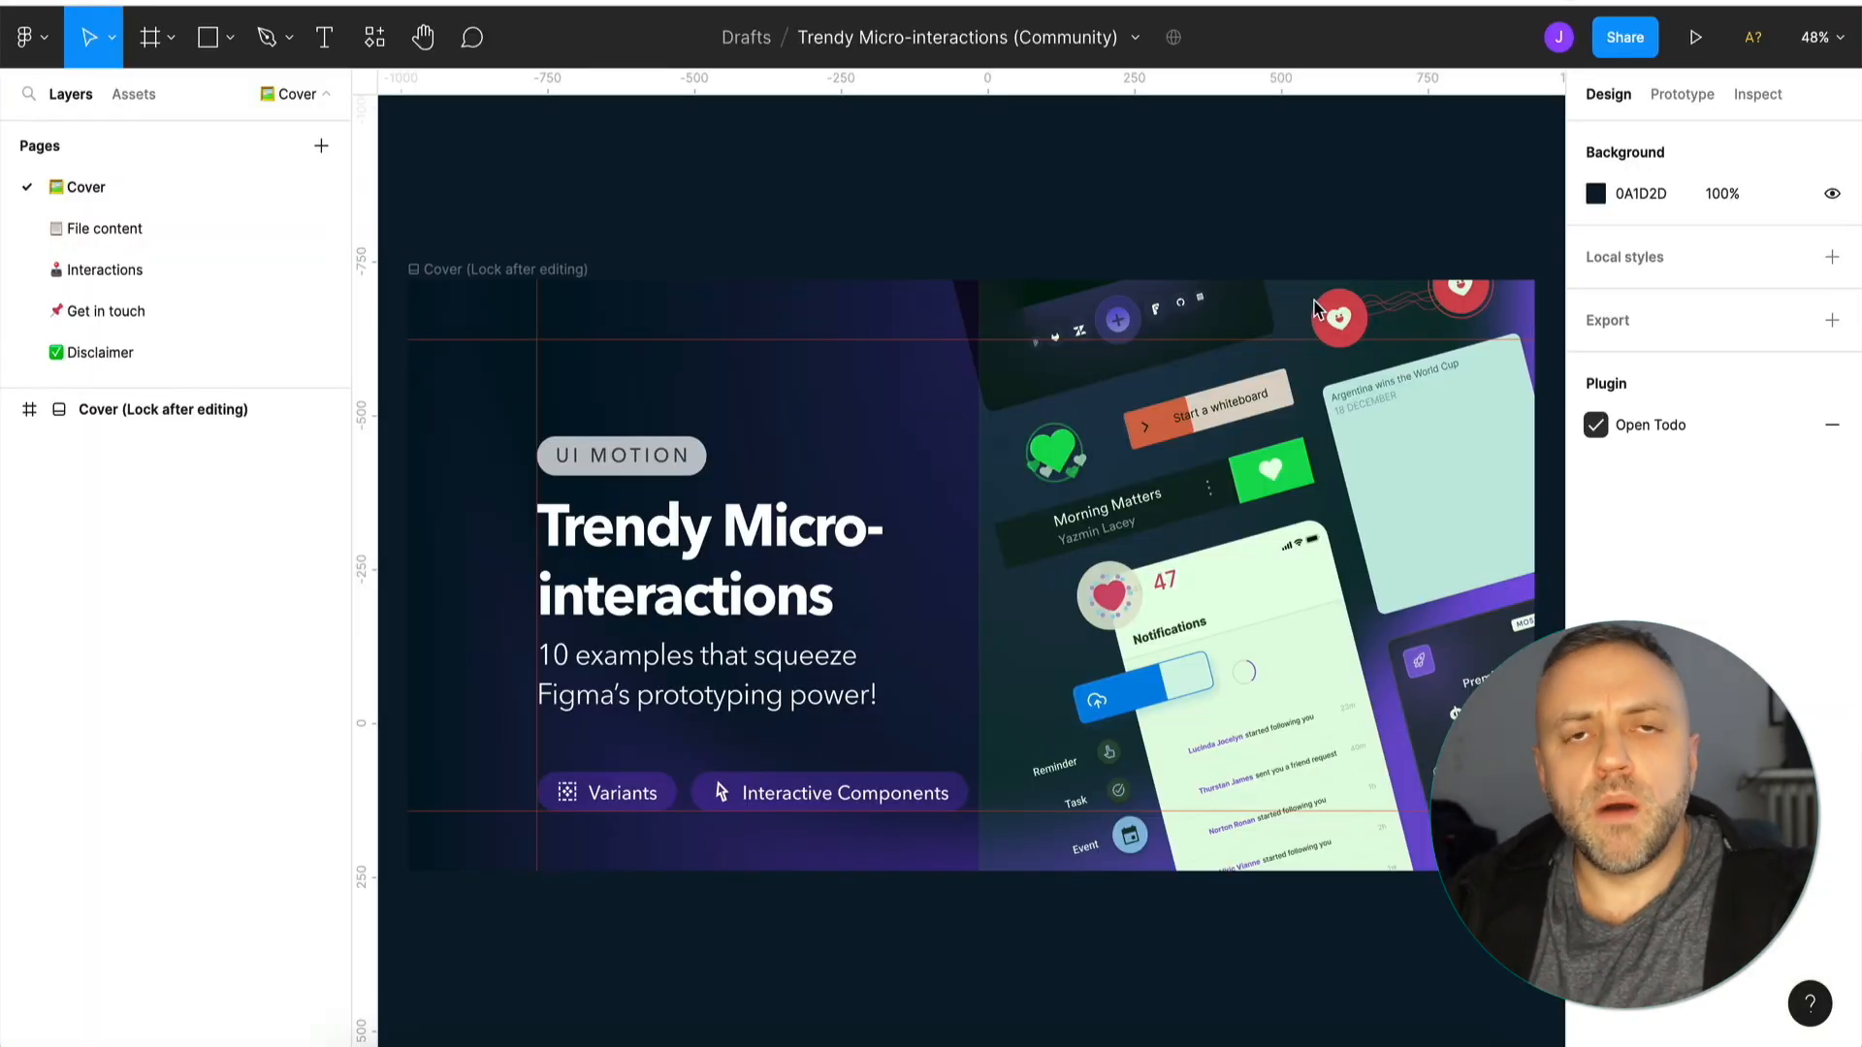
pyautogui.click(815, 417)
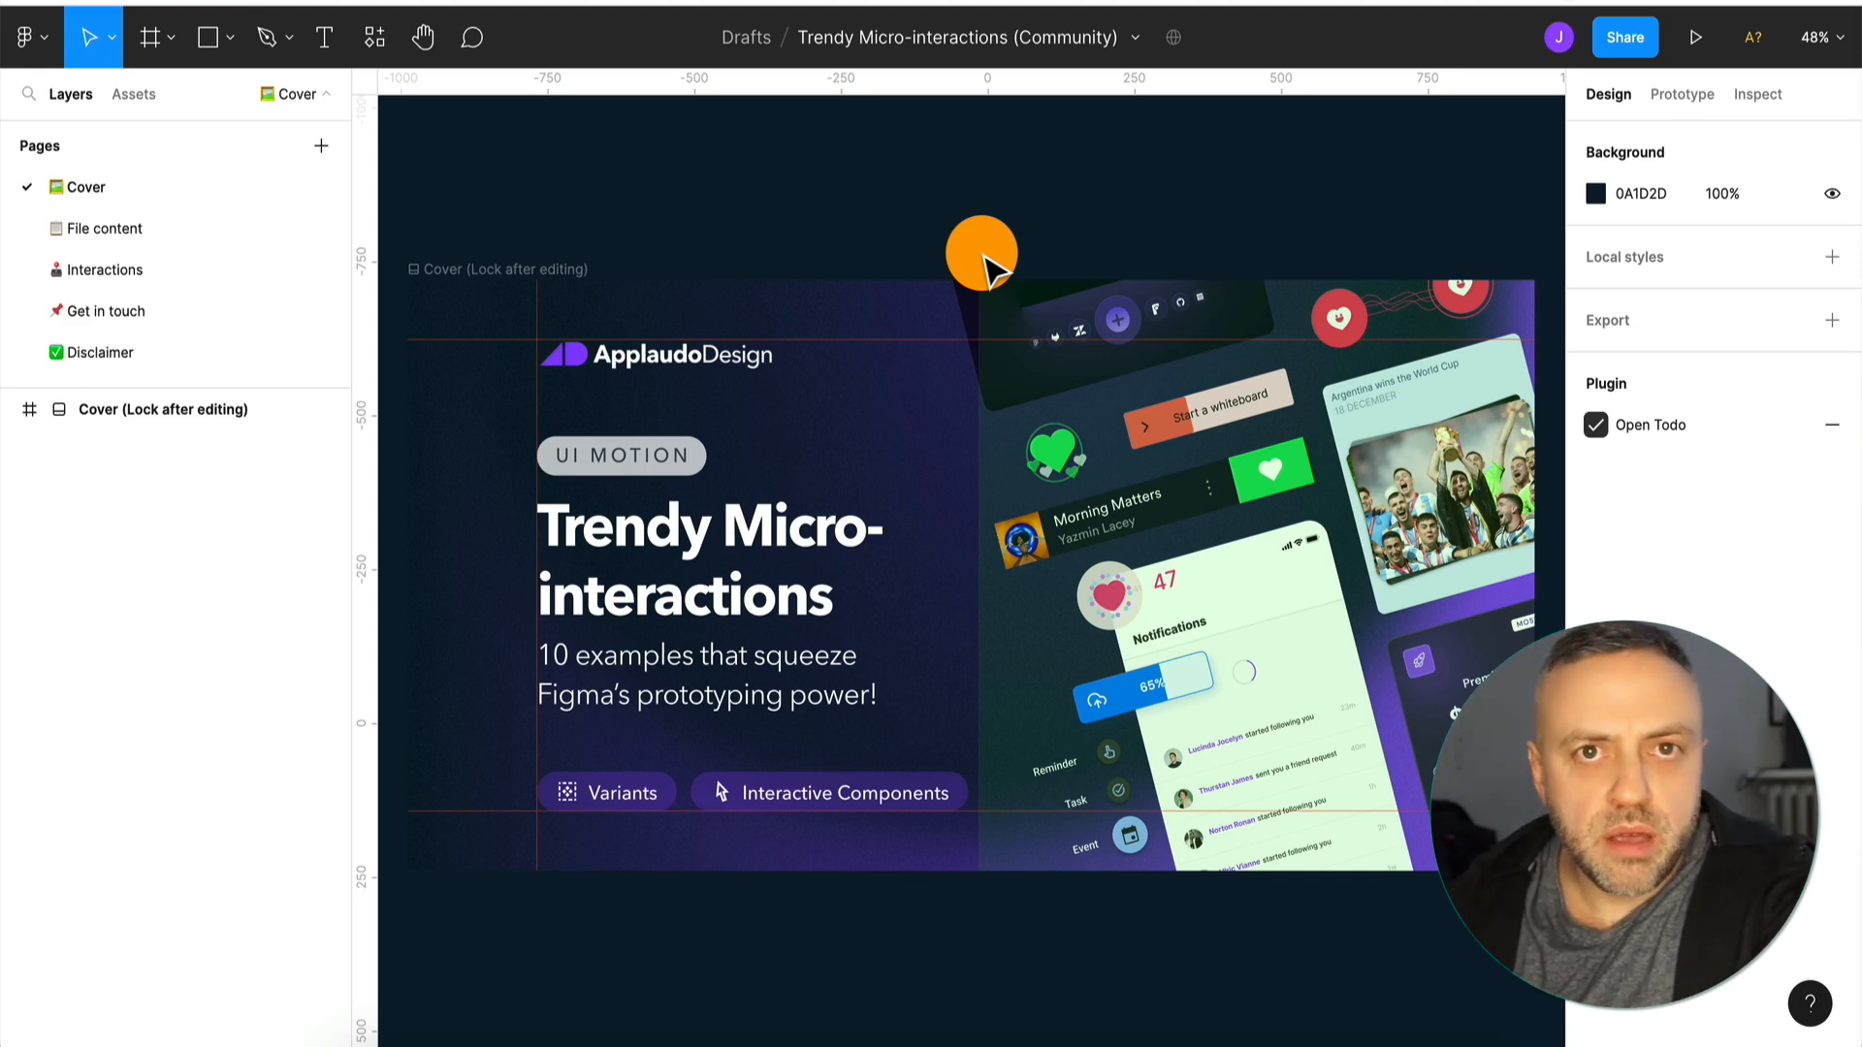
# Return to the file list and open the account settings at the personal access tokens section.
pyautogui.click(29, 36)
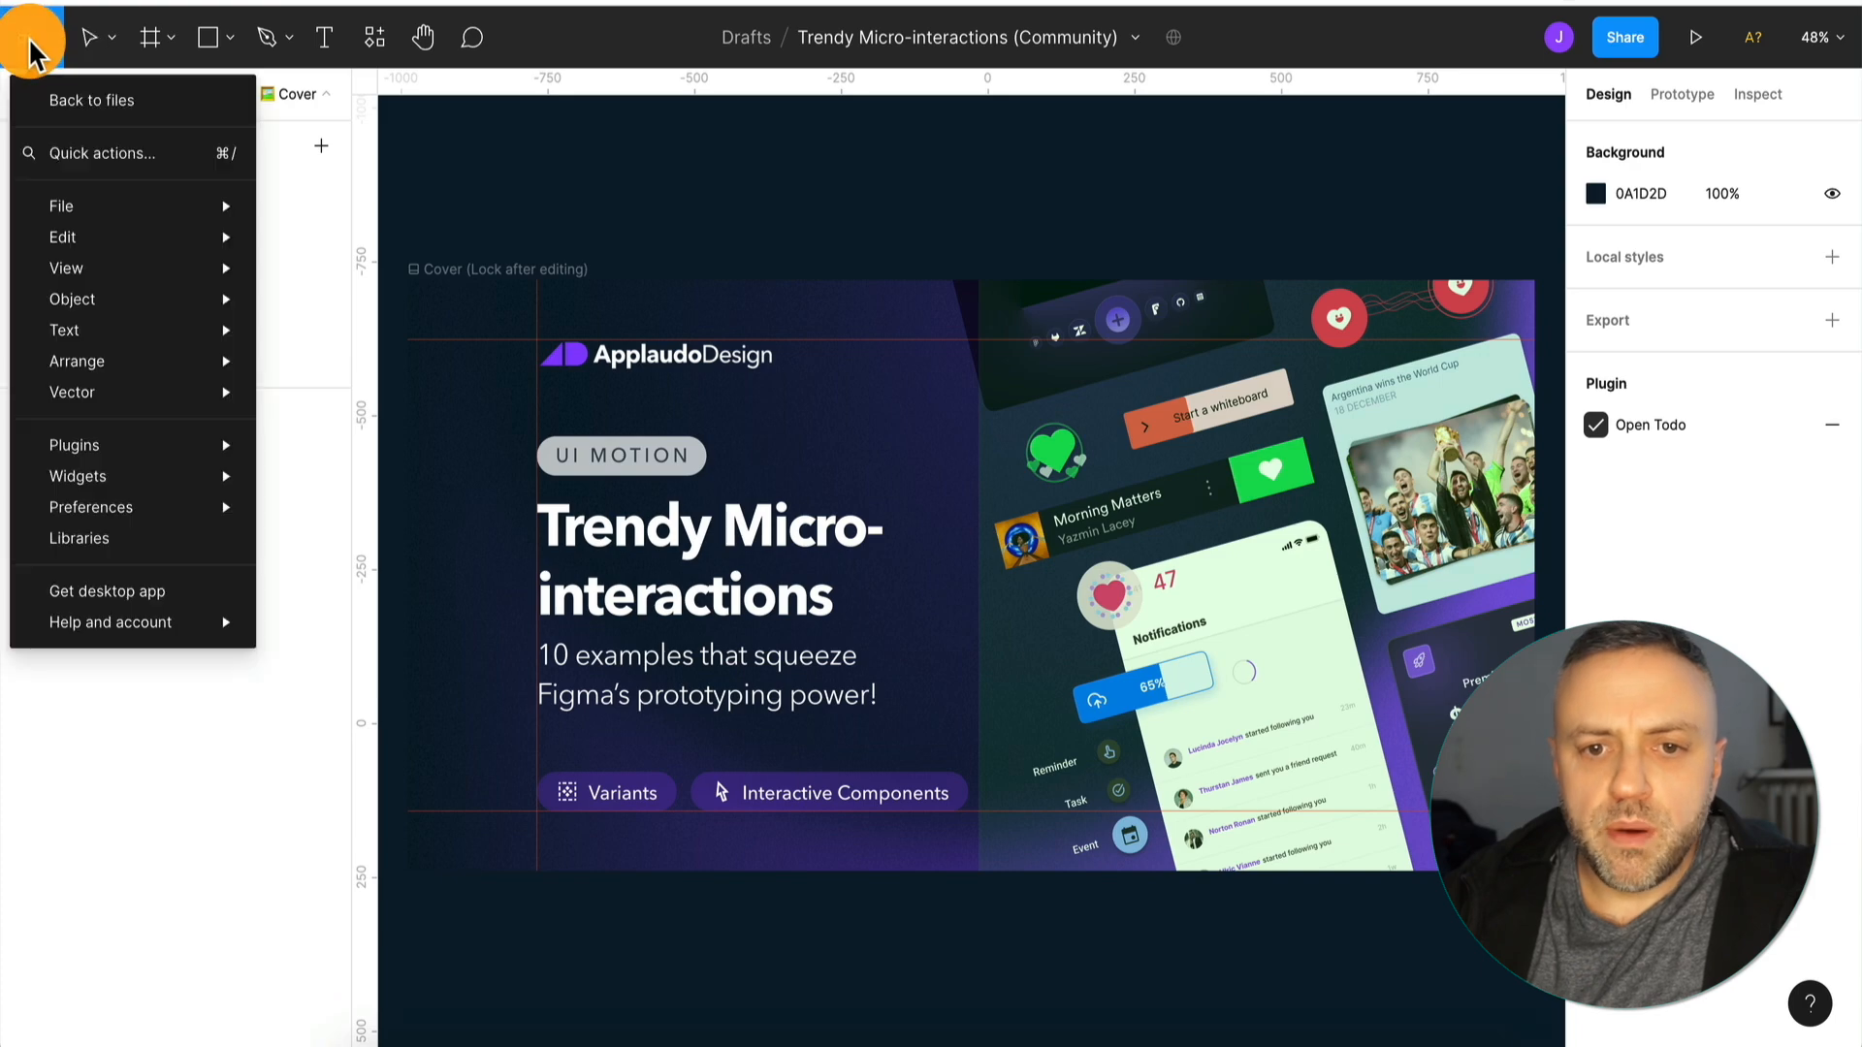
pyautogui.click(116, 97)
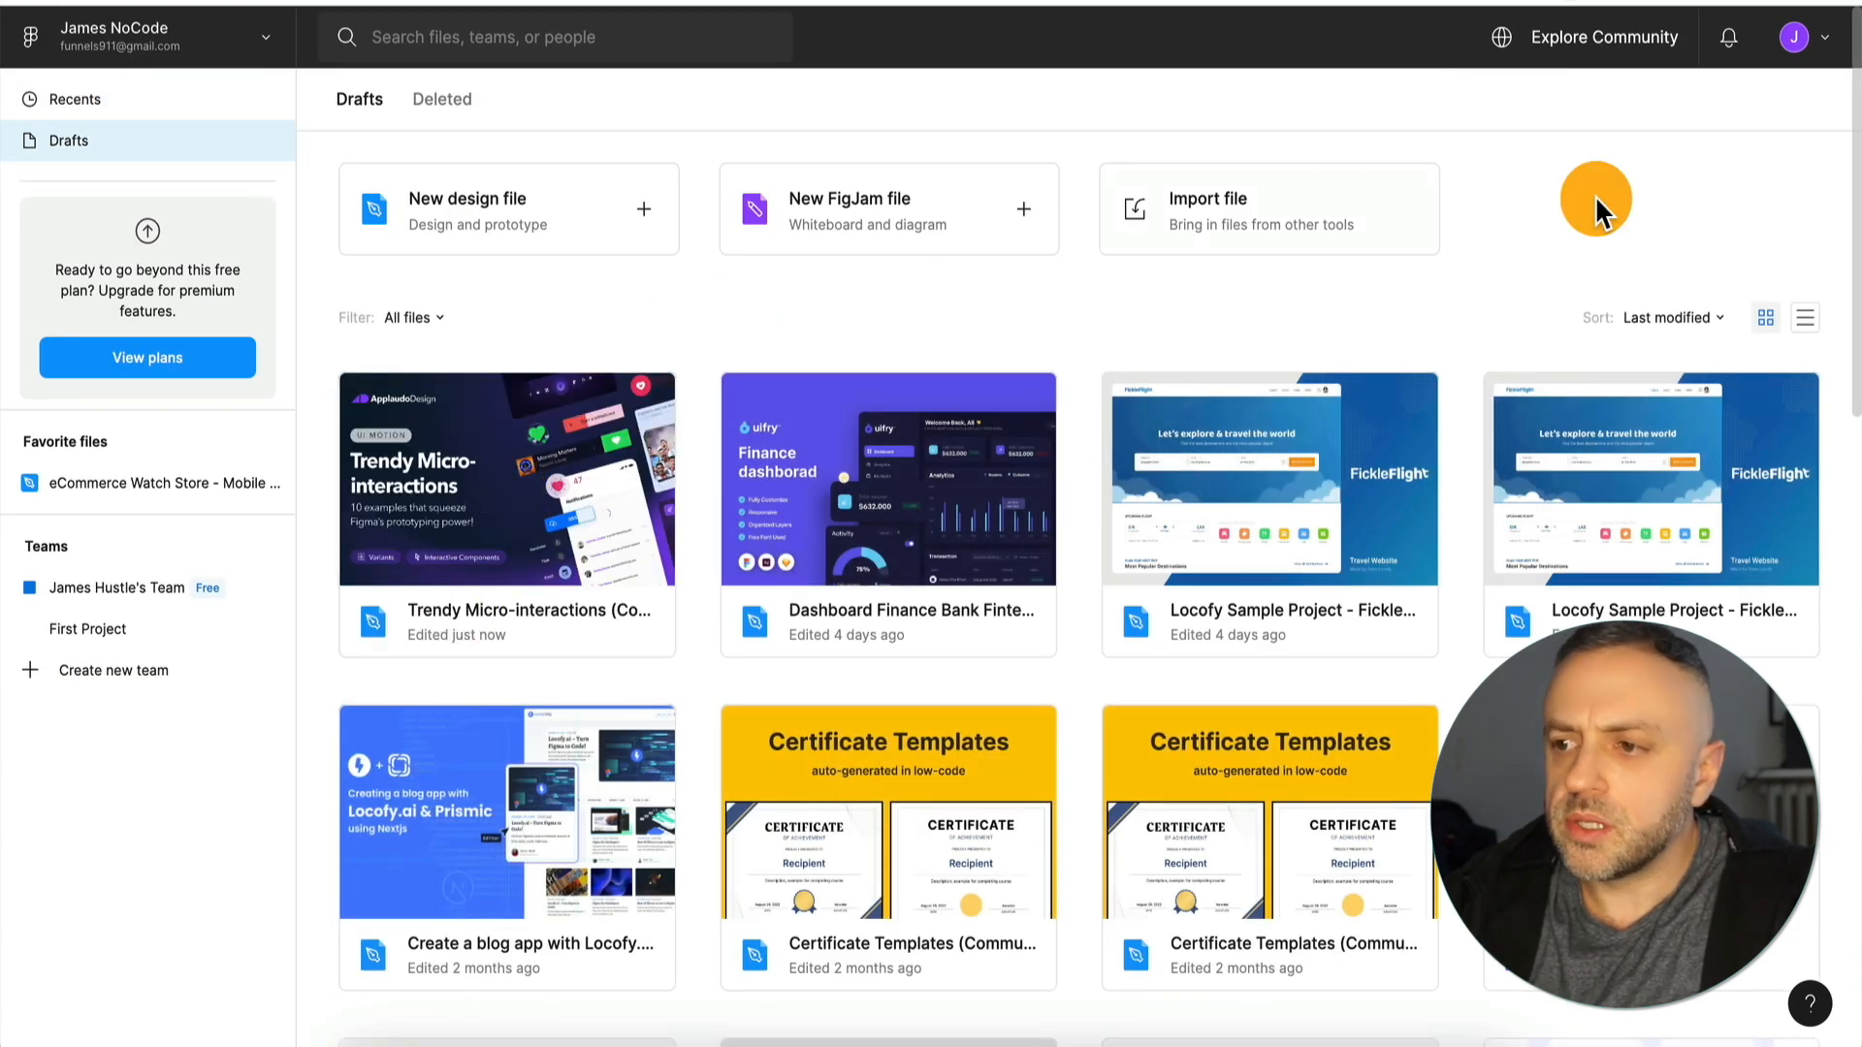
pyautogui.click(1816, 43)
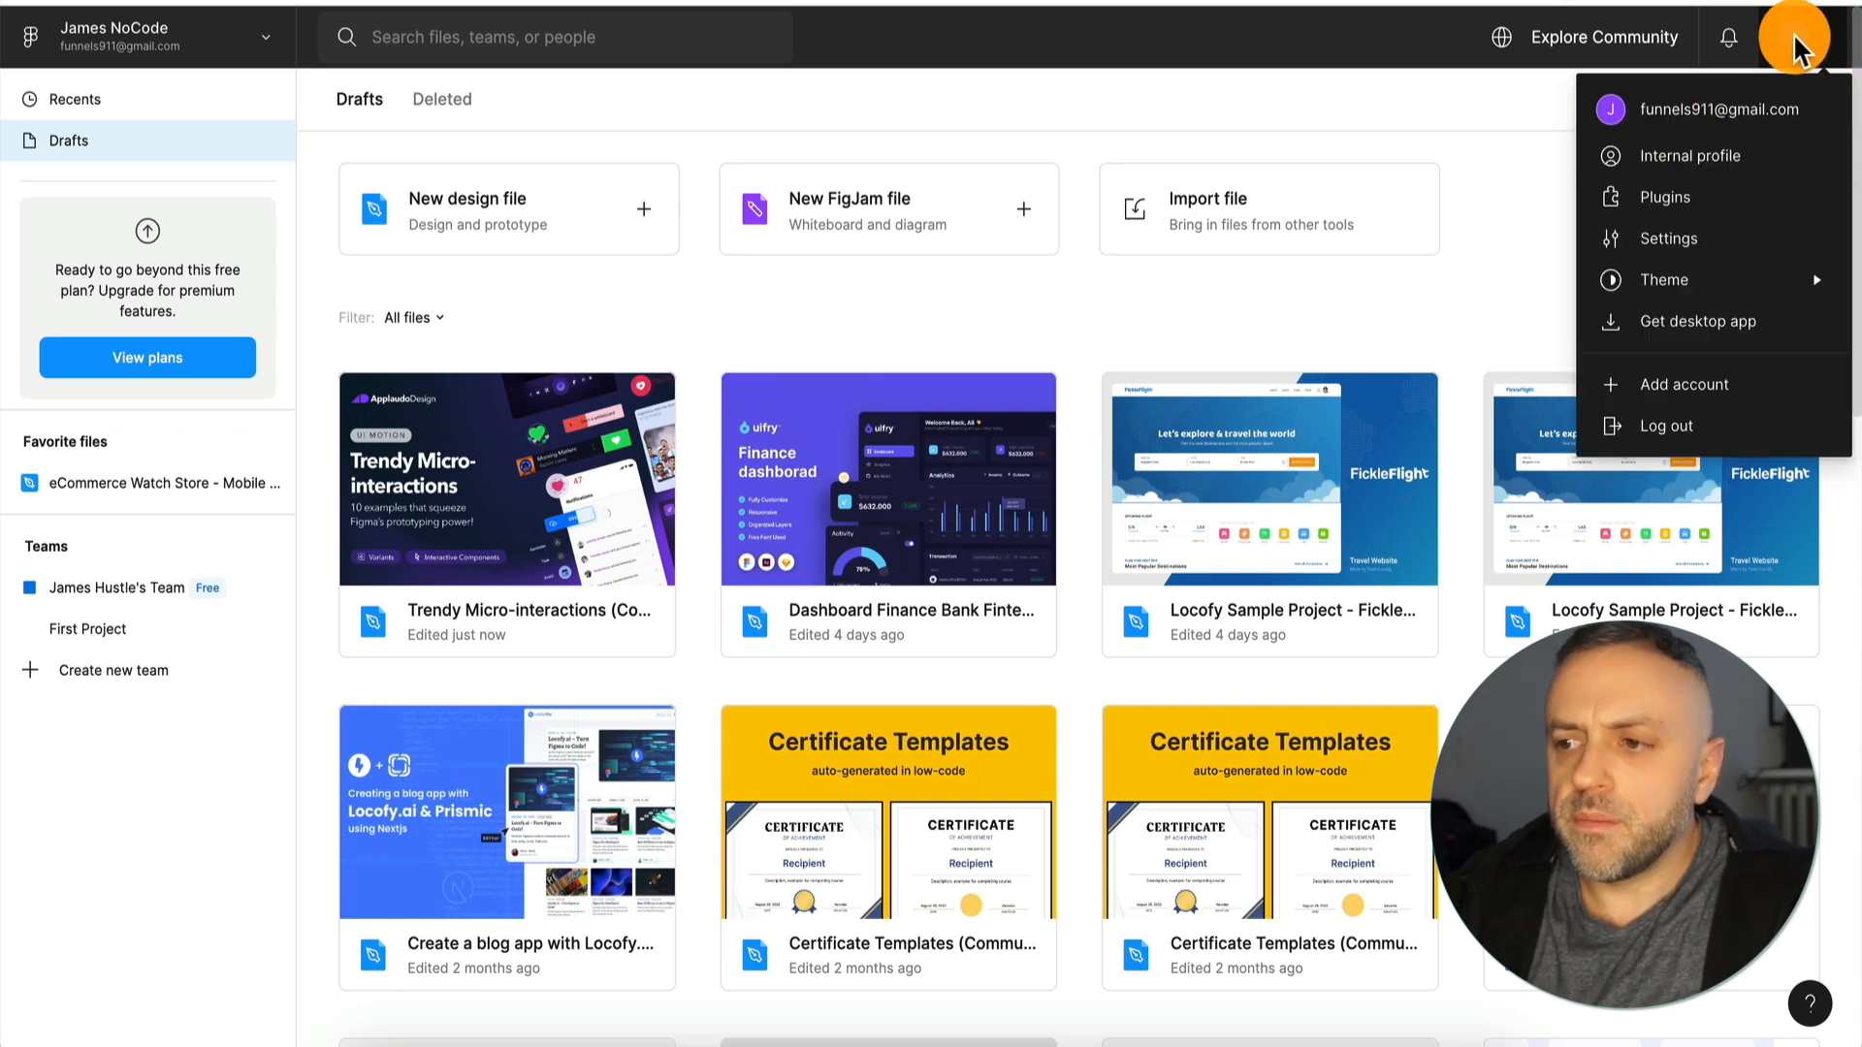
pyautogui.click(1691, 239)
pyautogui.scroll(-10, 974, 463)
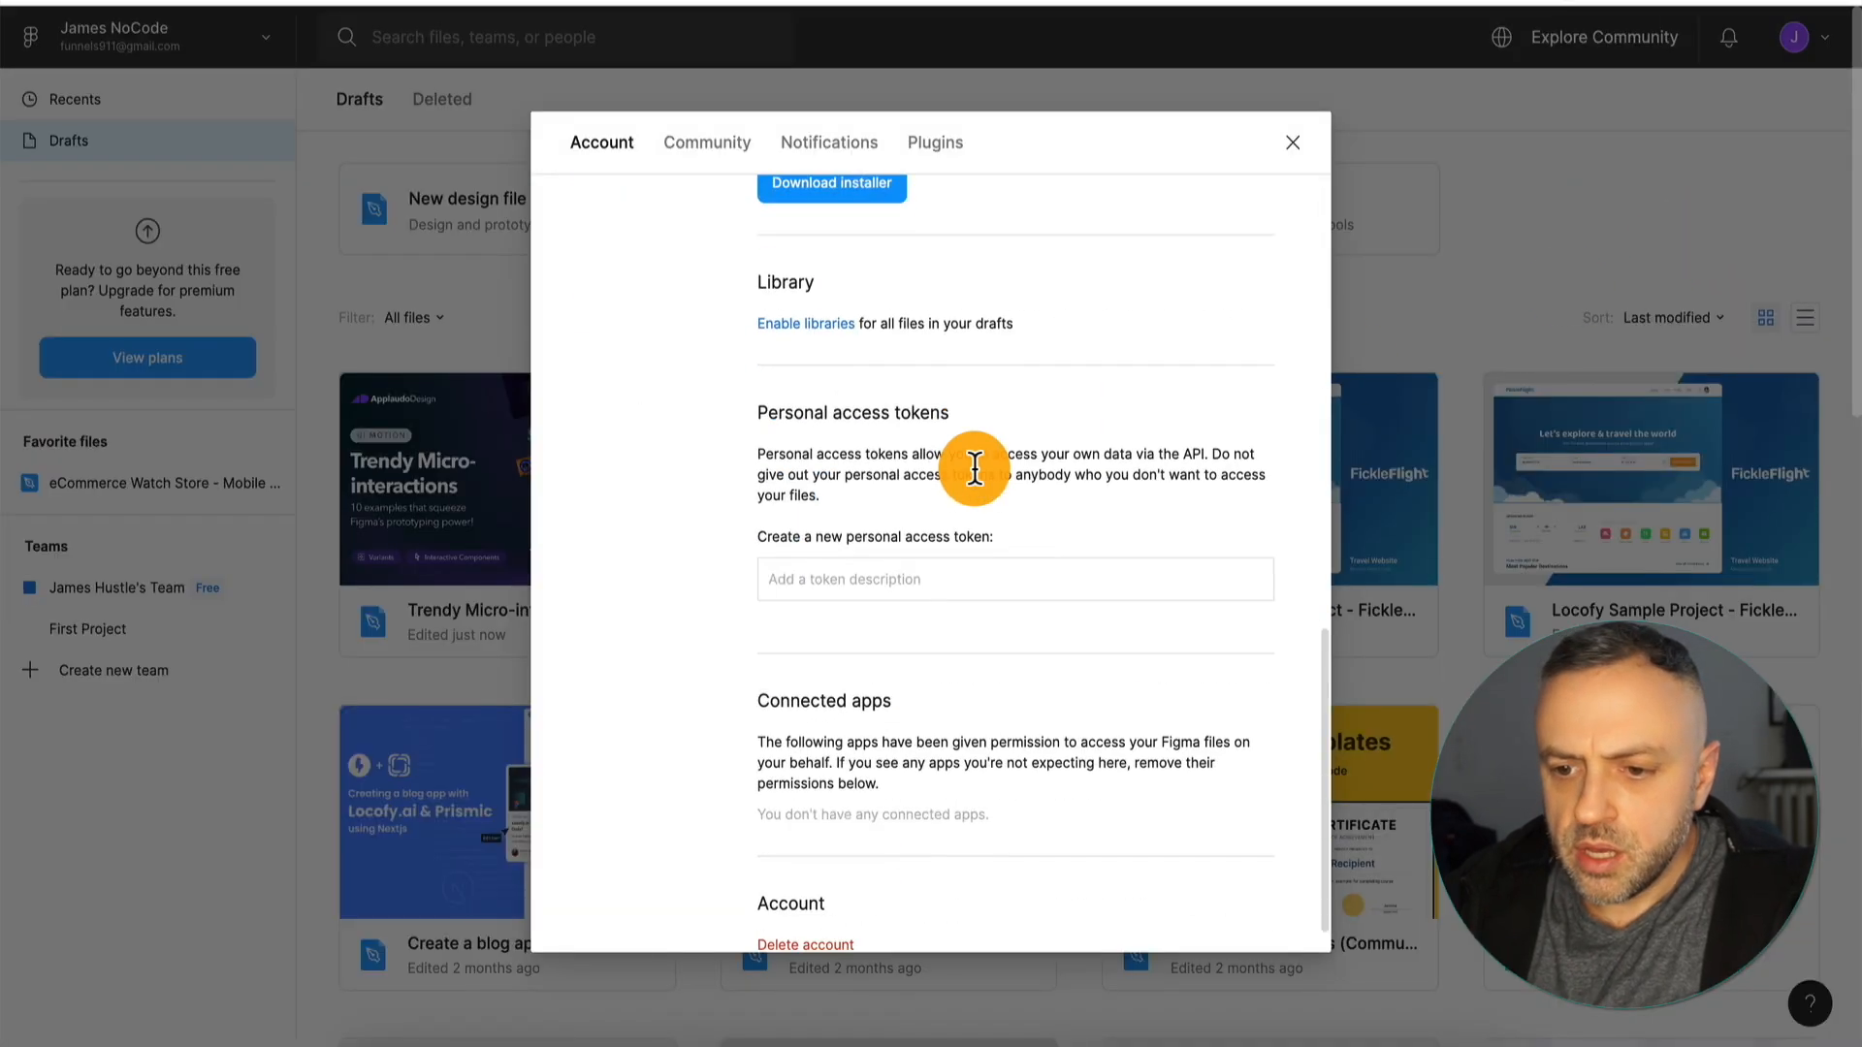
# Create a new personal access token with the description Token1.
pyautogui.click(884, 545)
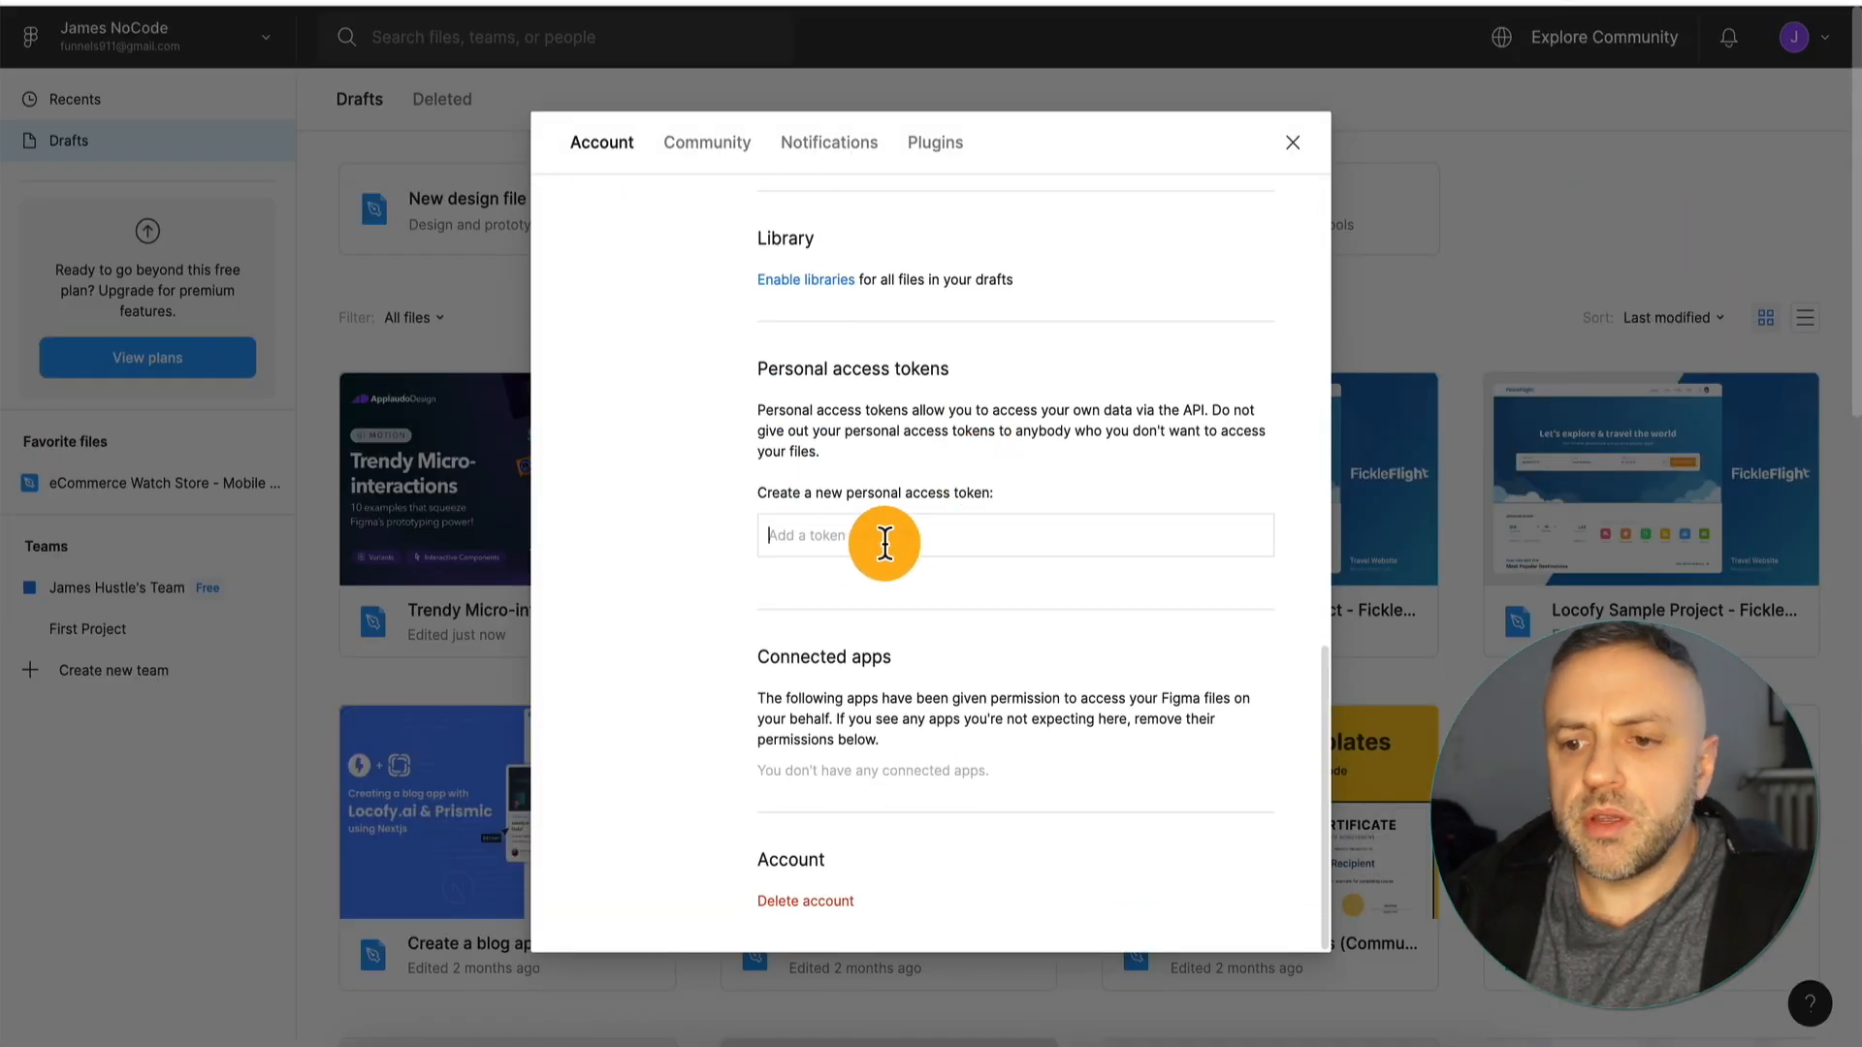
pyautogui.write('Token1')
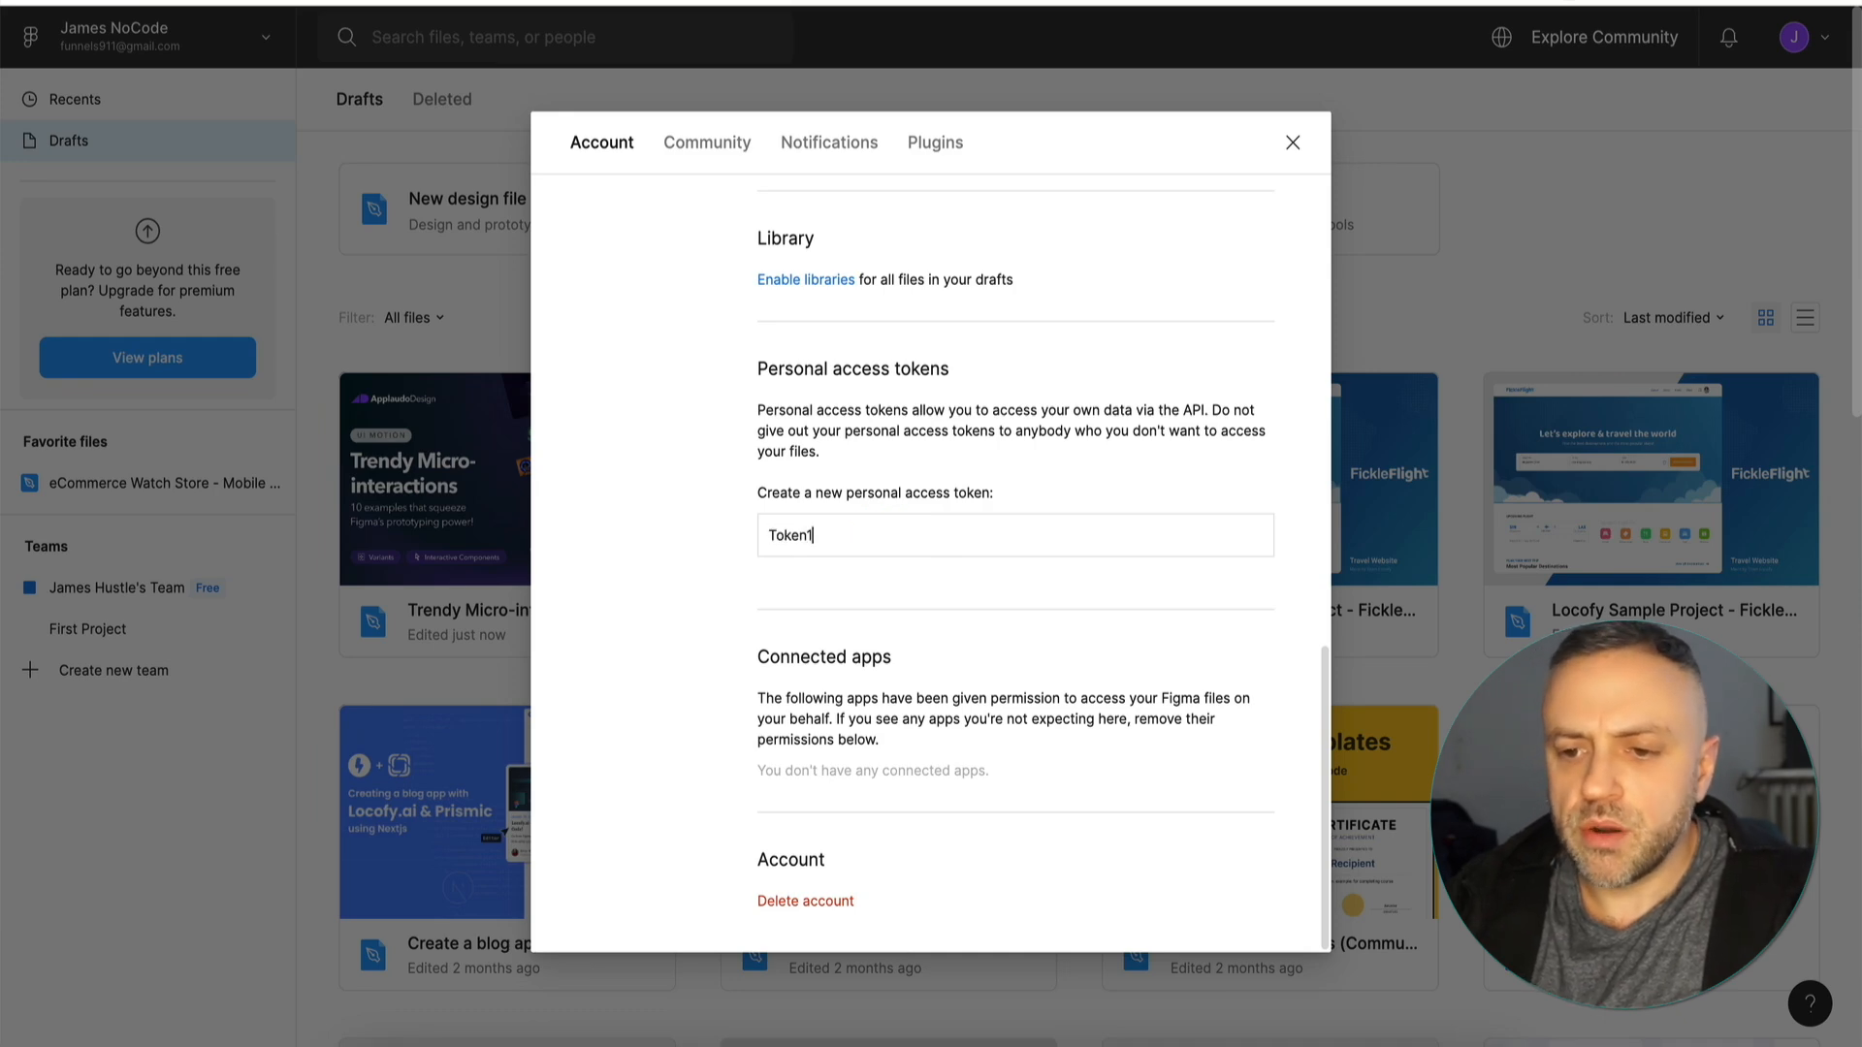
pyautogui.press('Return')
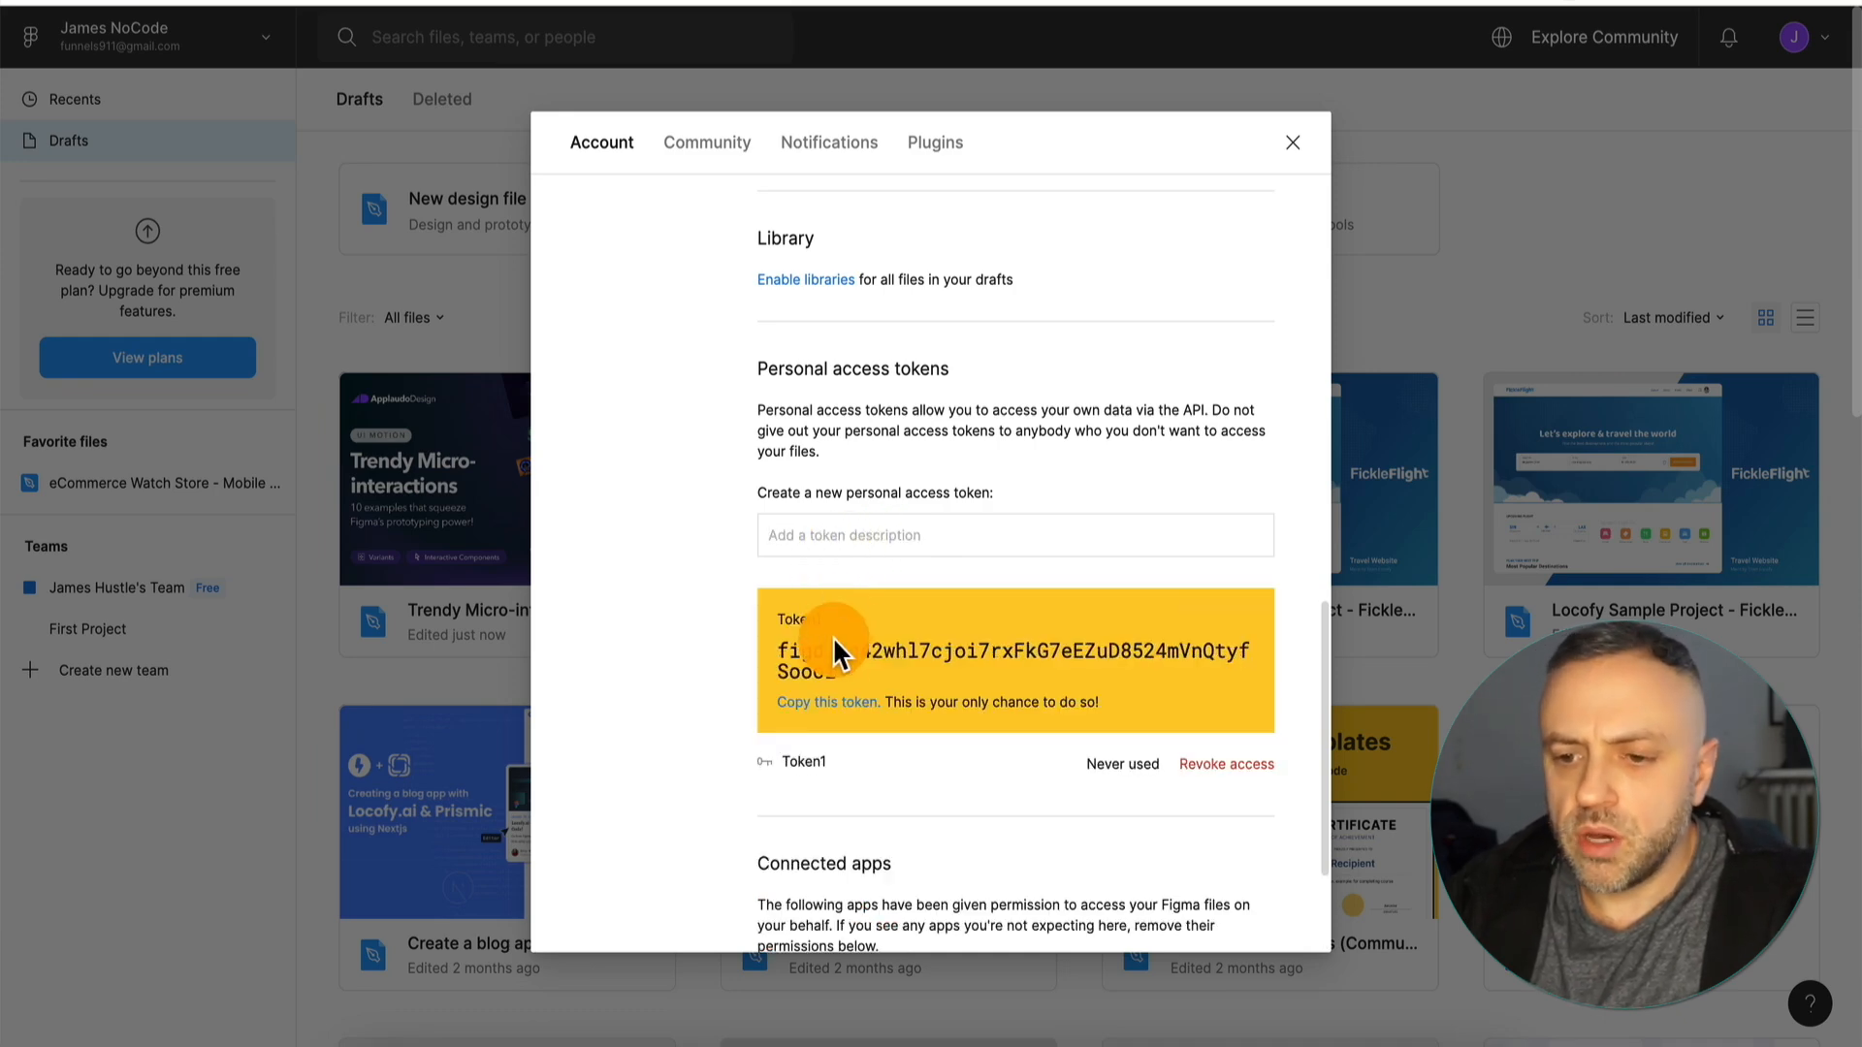
# Copy the new personal access token, close the settings and paste the token into the text note.
pyautogui.click(832, 717)
pyautogui.click(1296, 141)
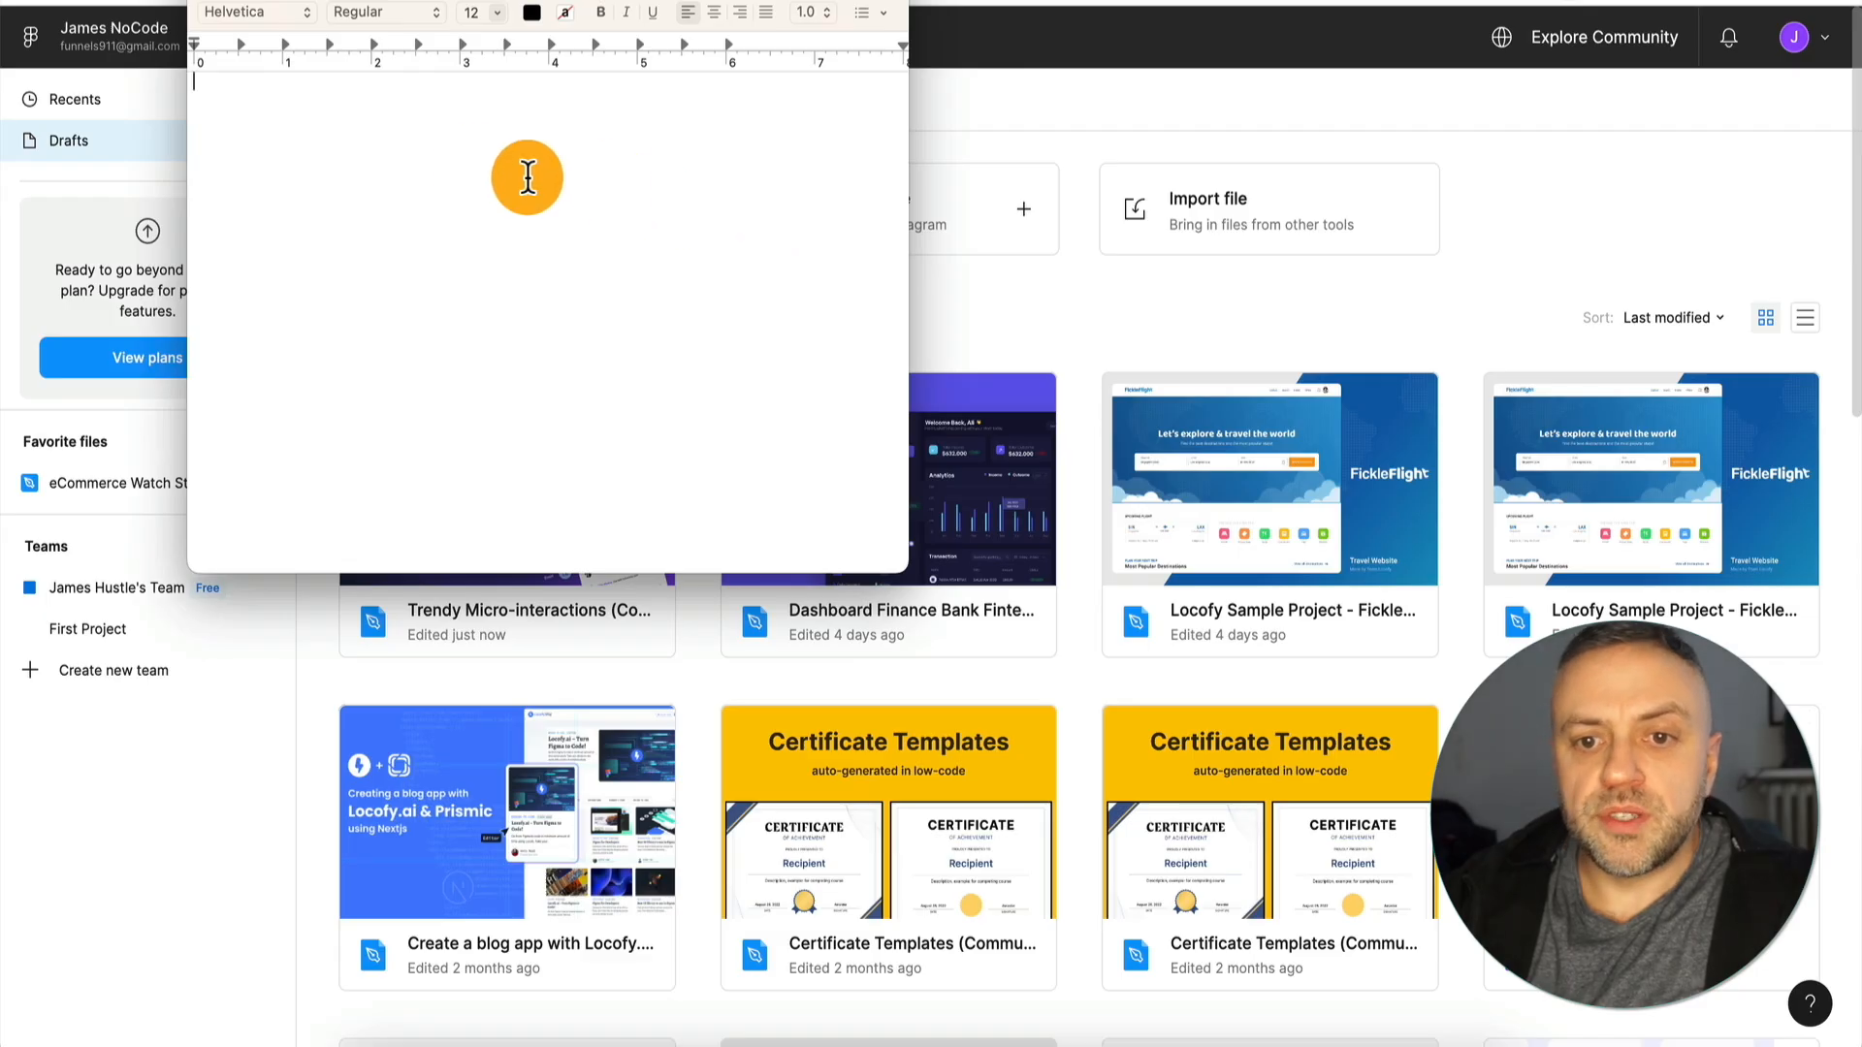
pyautogui.press('super+v')
pyautogui.press('super+Tab')
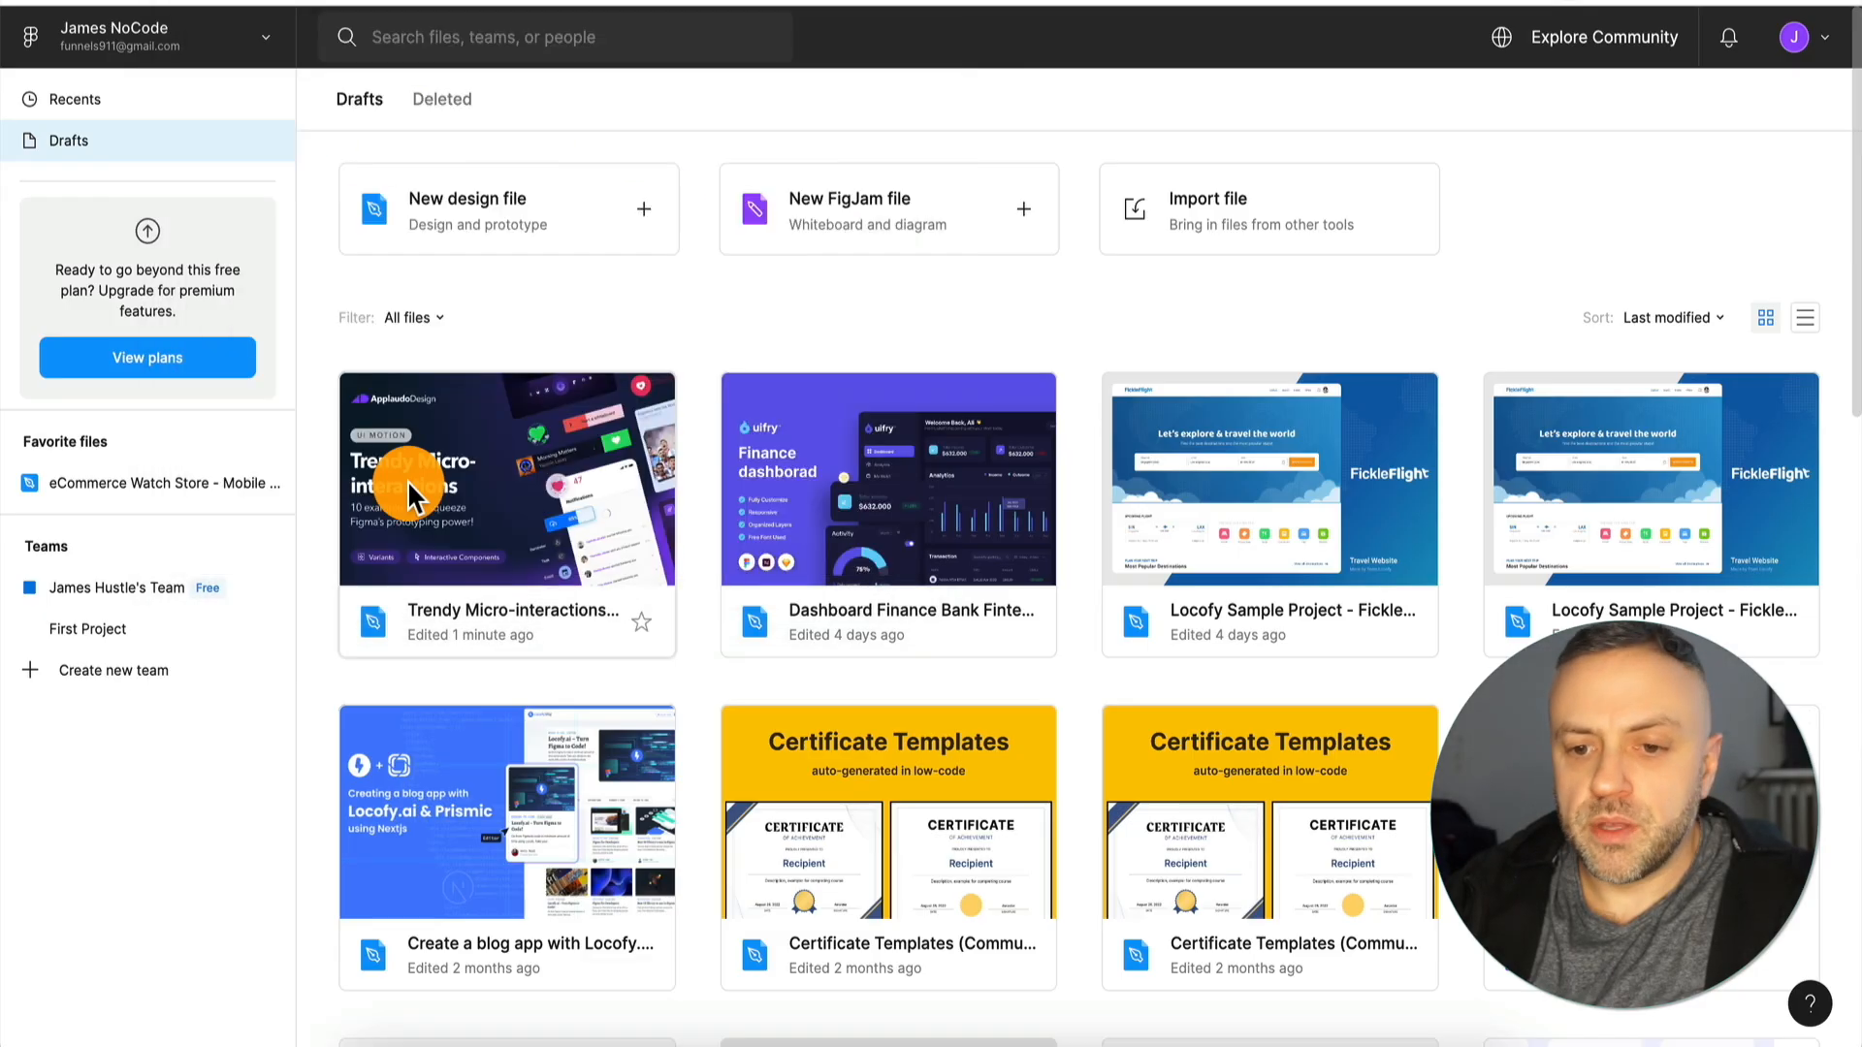
# Open the Trendy Micro-interactions draft and copy its share link.
pyautogui.click(510, 474)
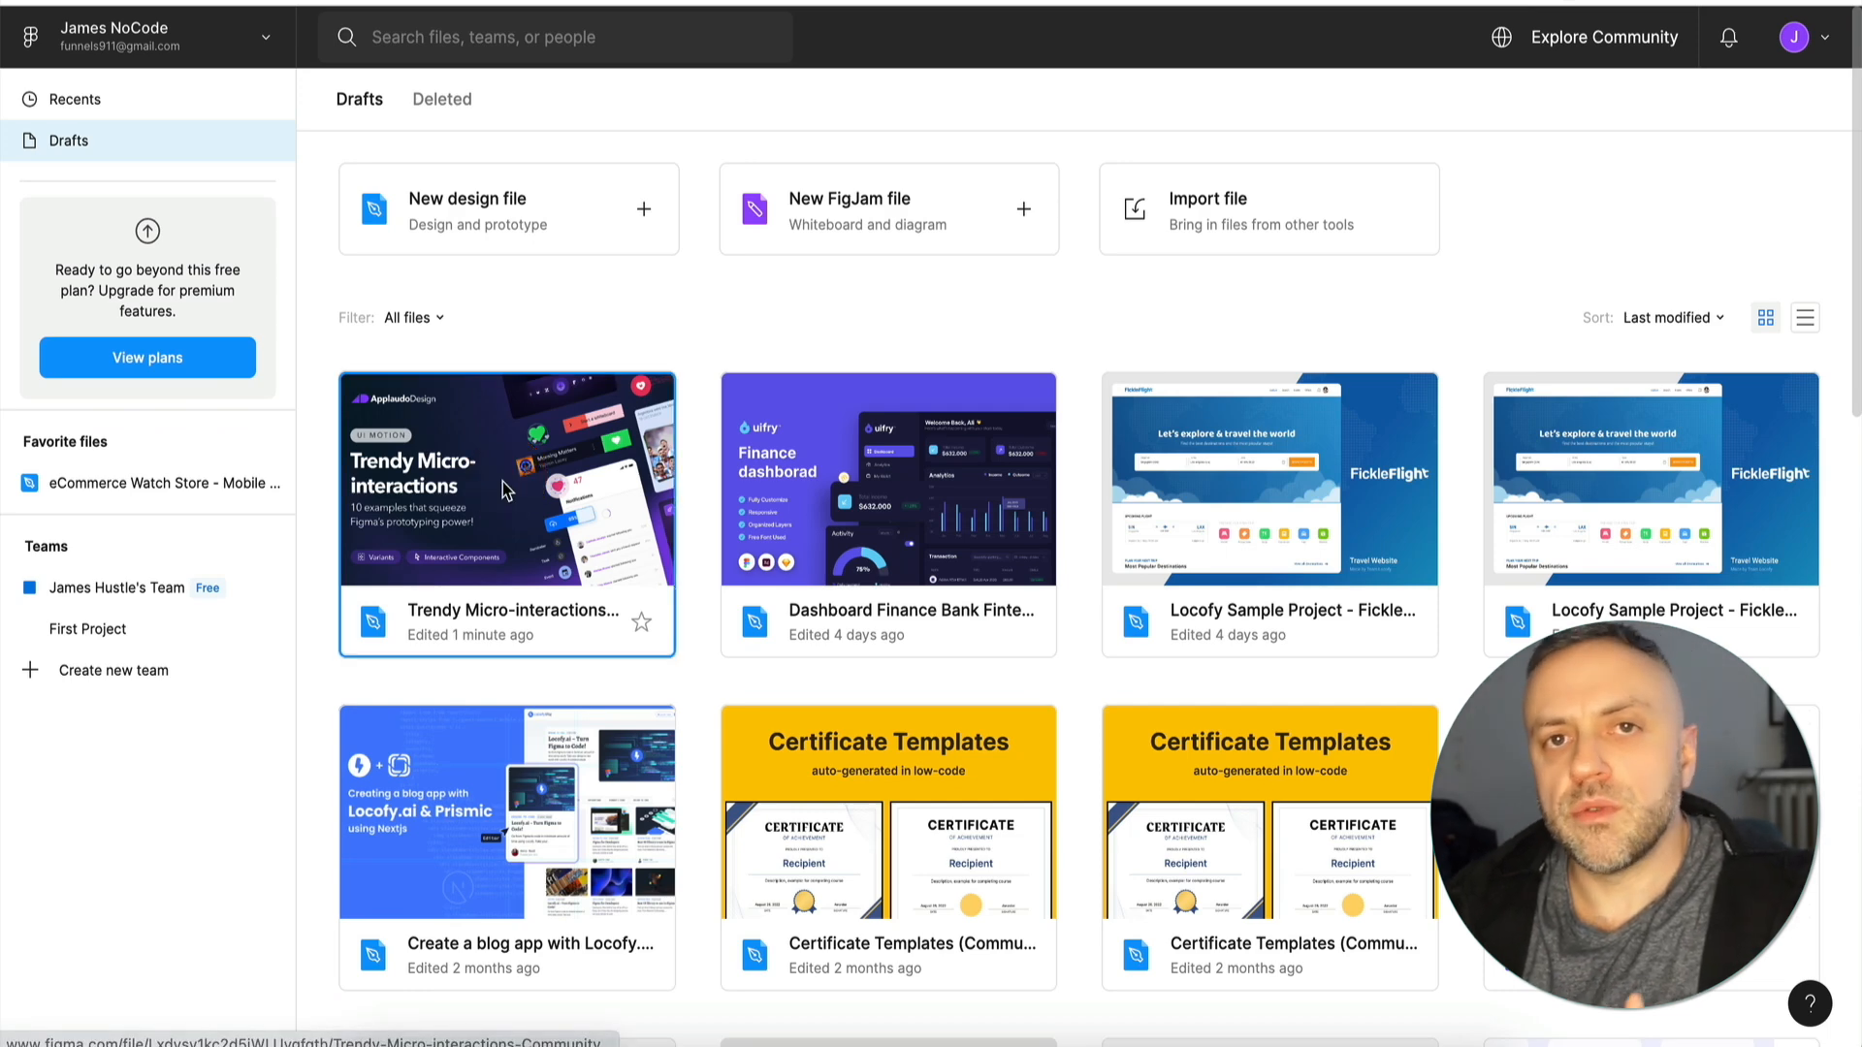
pyautogui.doubleClick(514, 483)
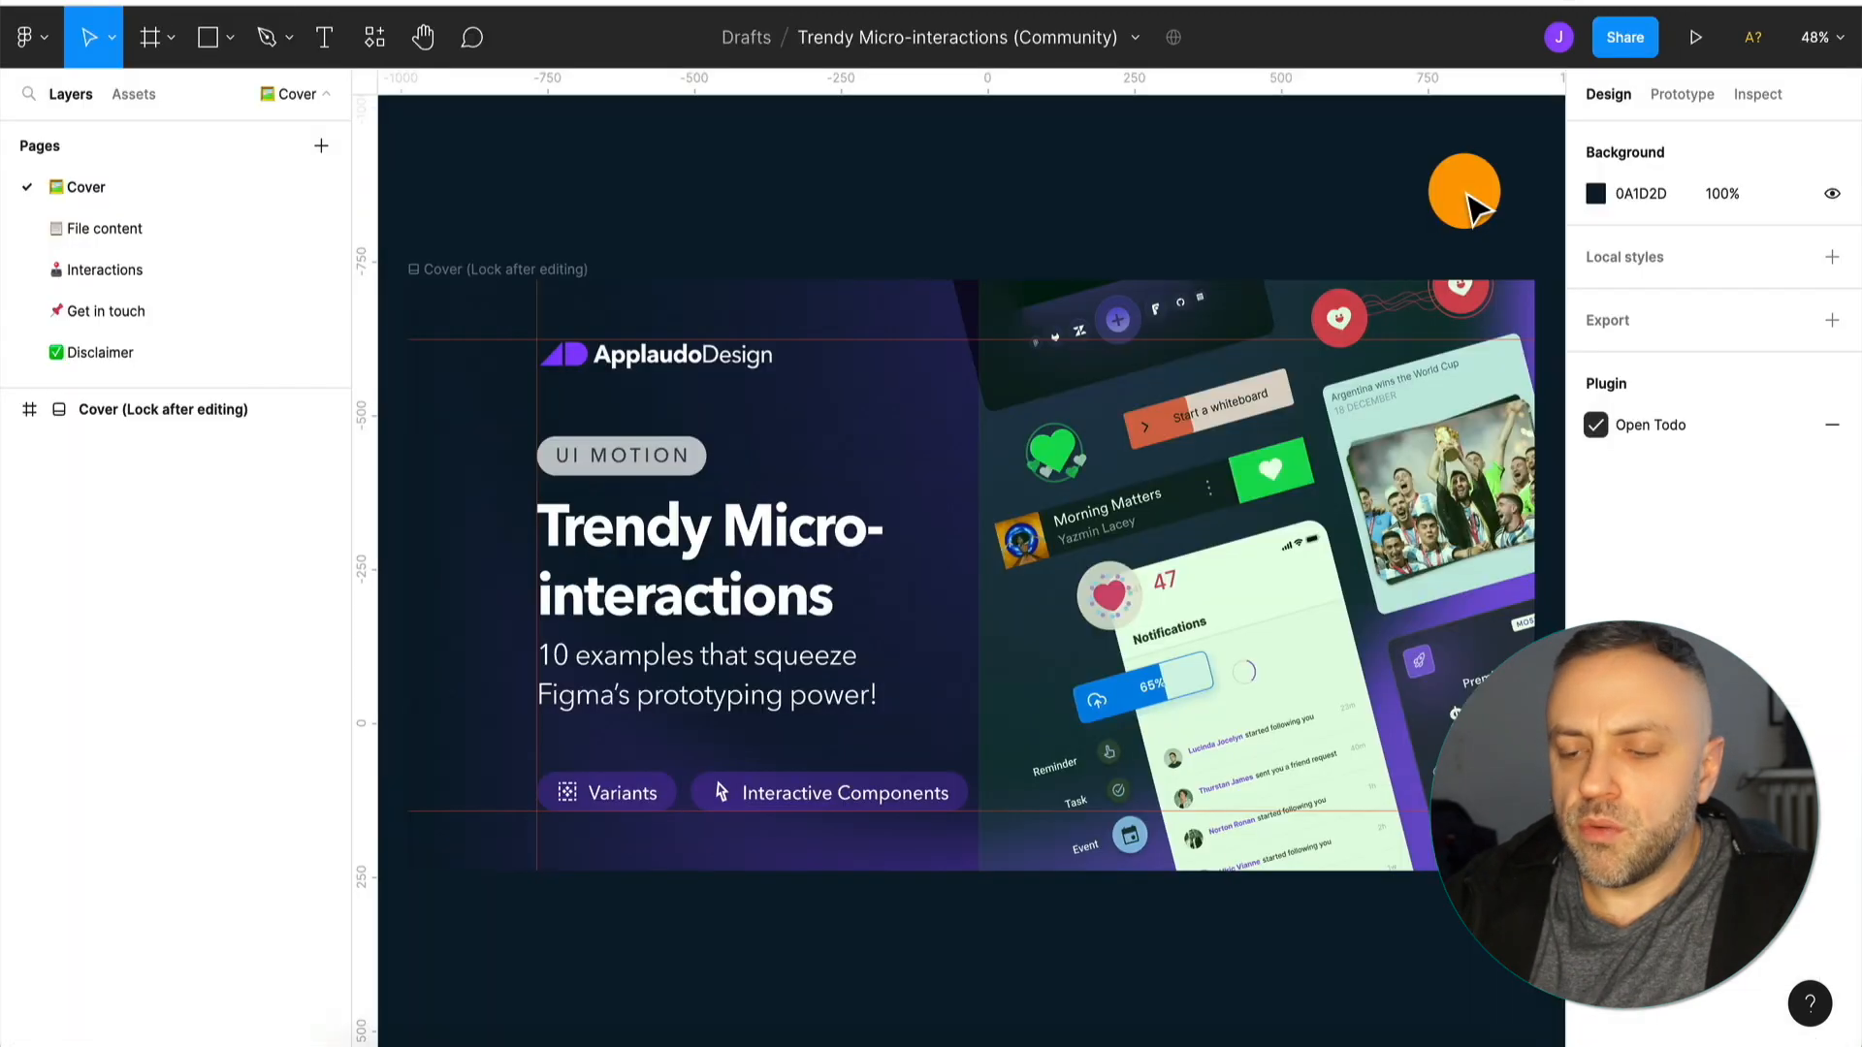
pyautogui.click(1626, 39)
pyautogui.click(730, 524)
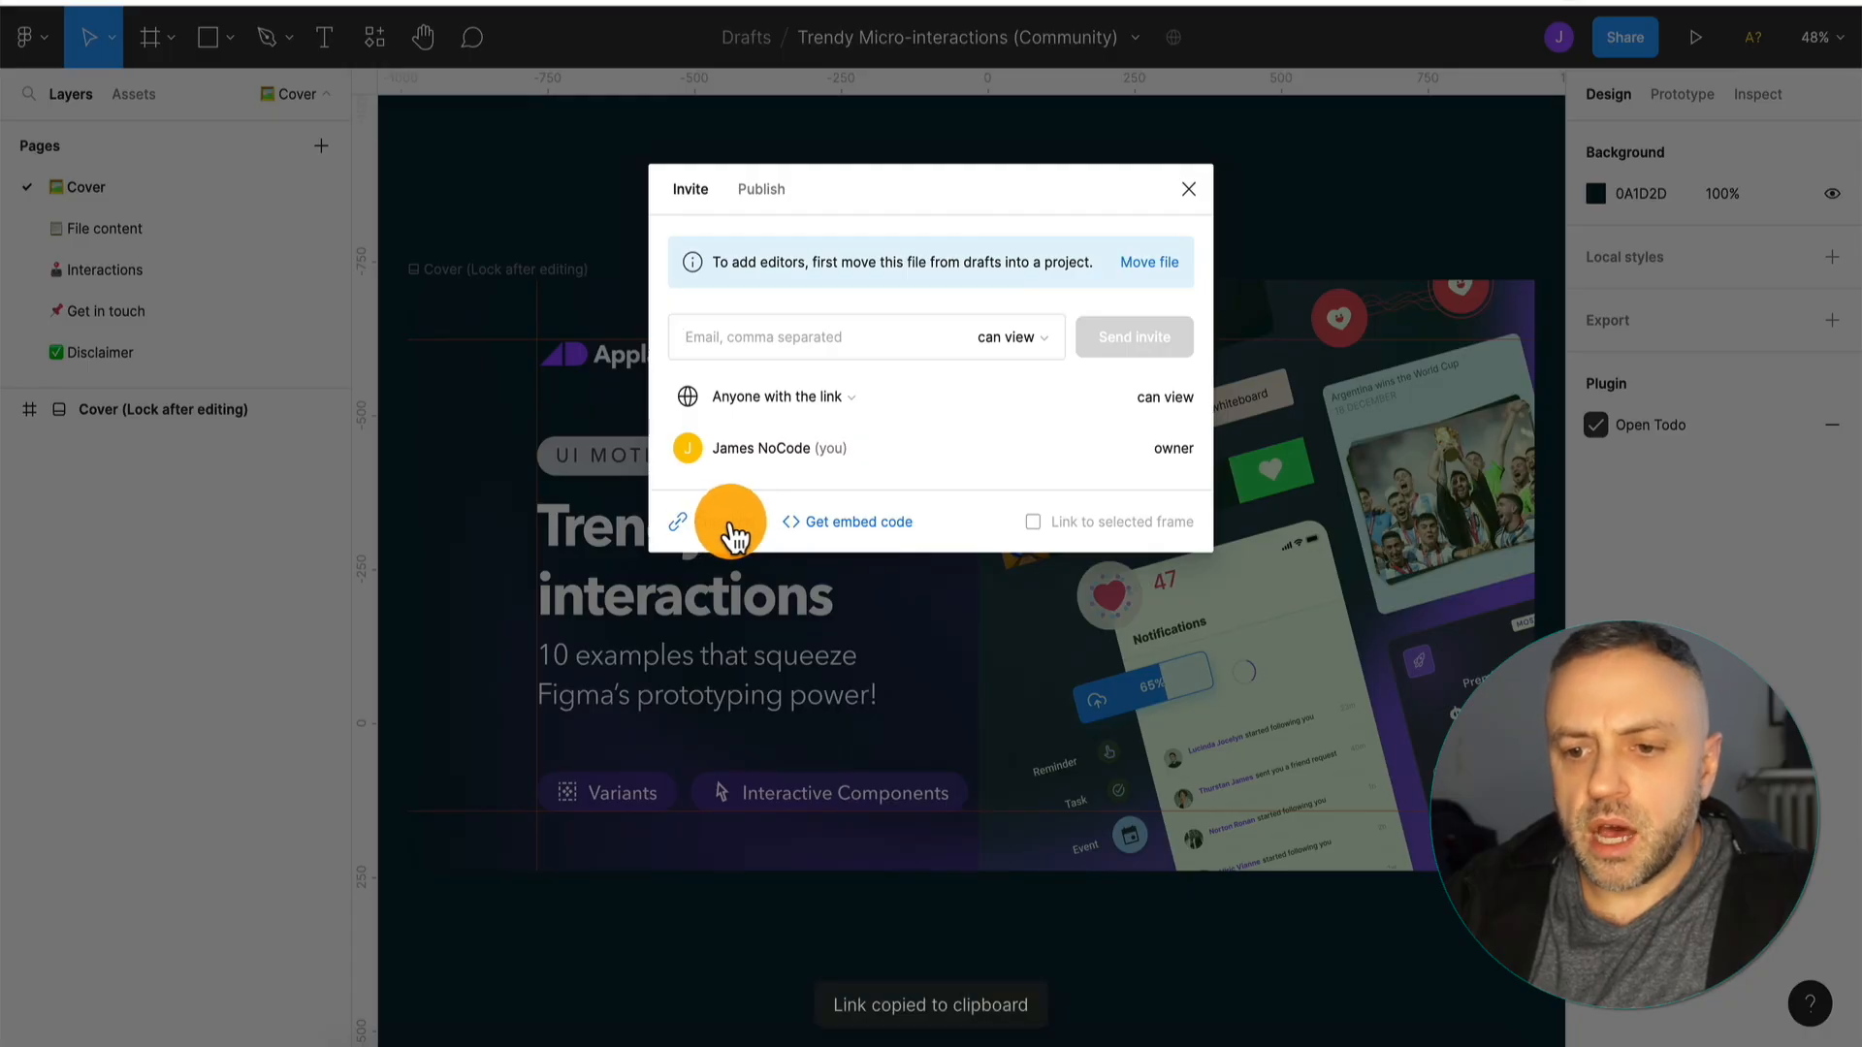
# Switch to FlutterFlow and open the Figma theme importer from the project's theme settings.
pyautogui.press('super+Tab')
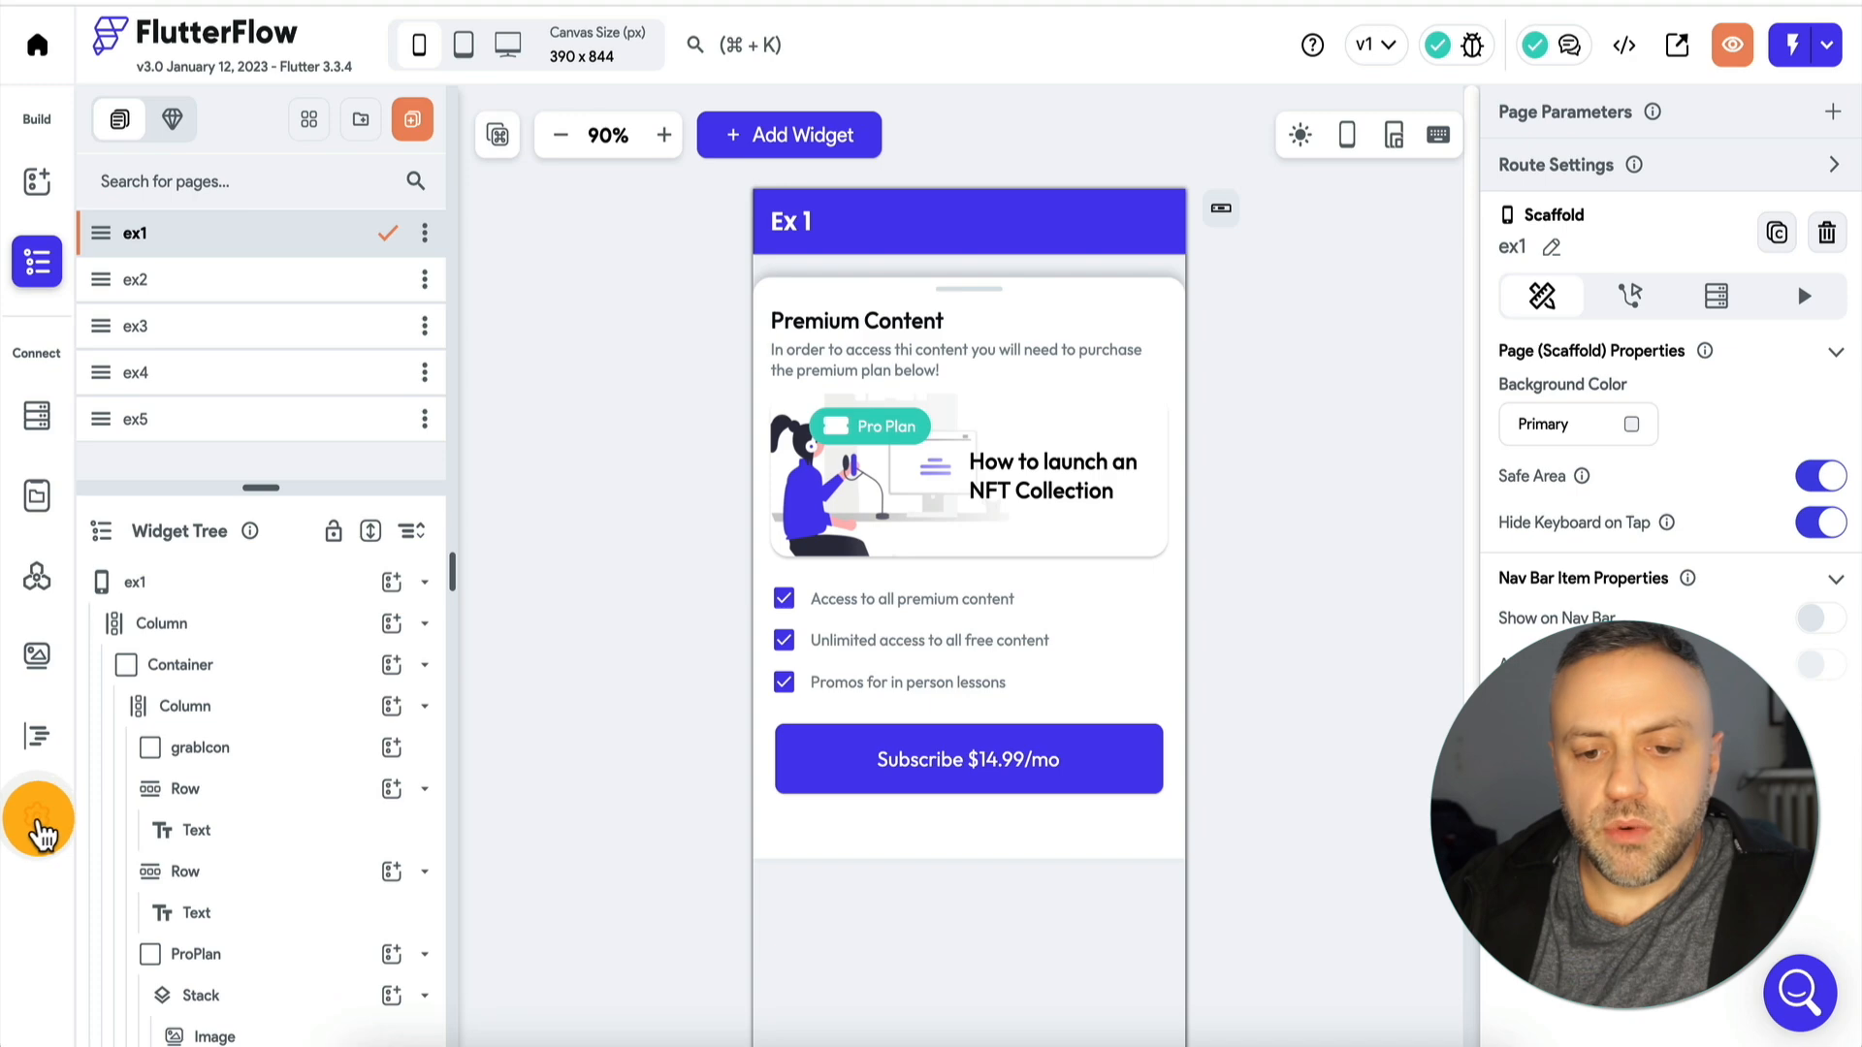
pyautogui.click(38, 823)
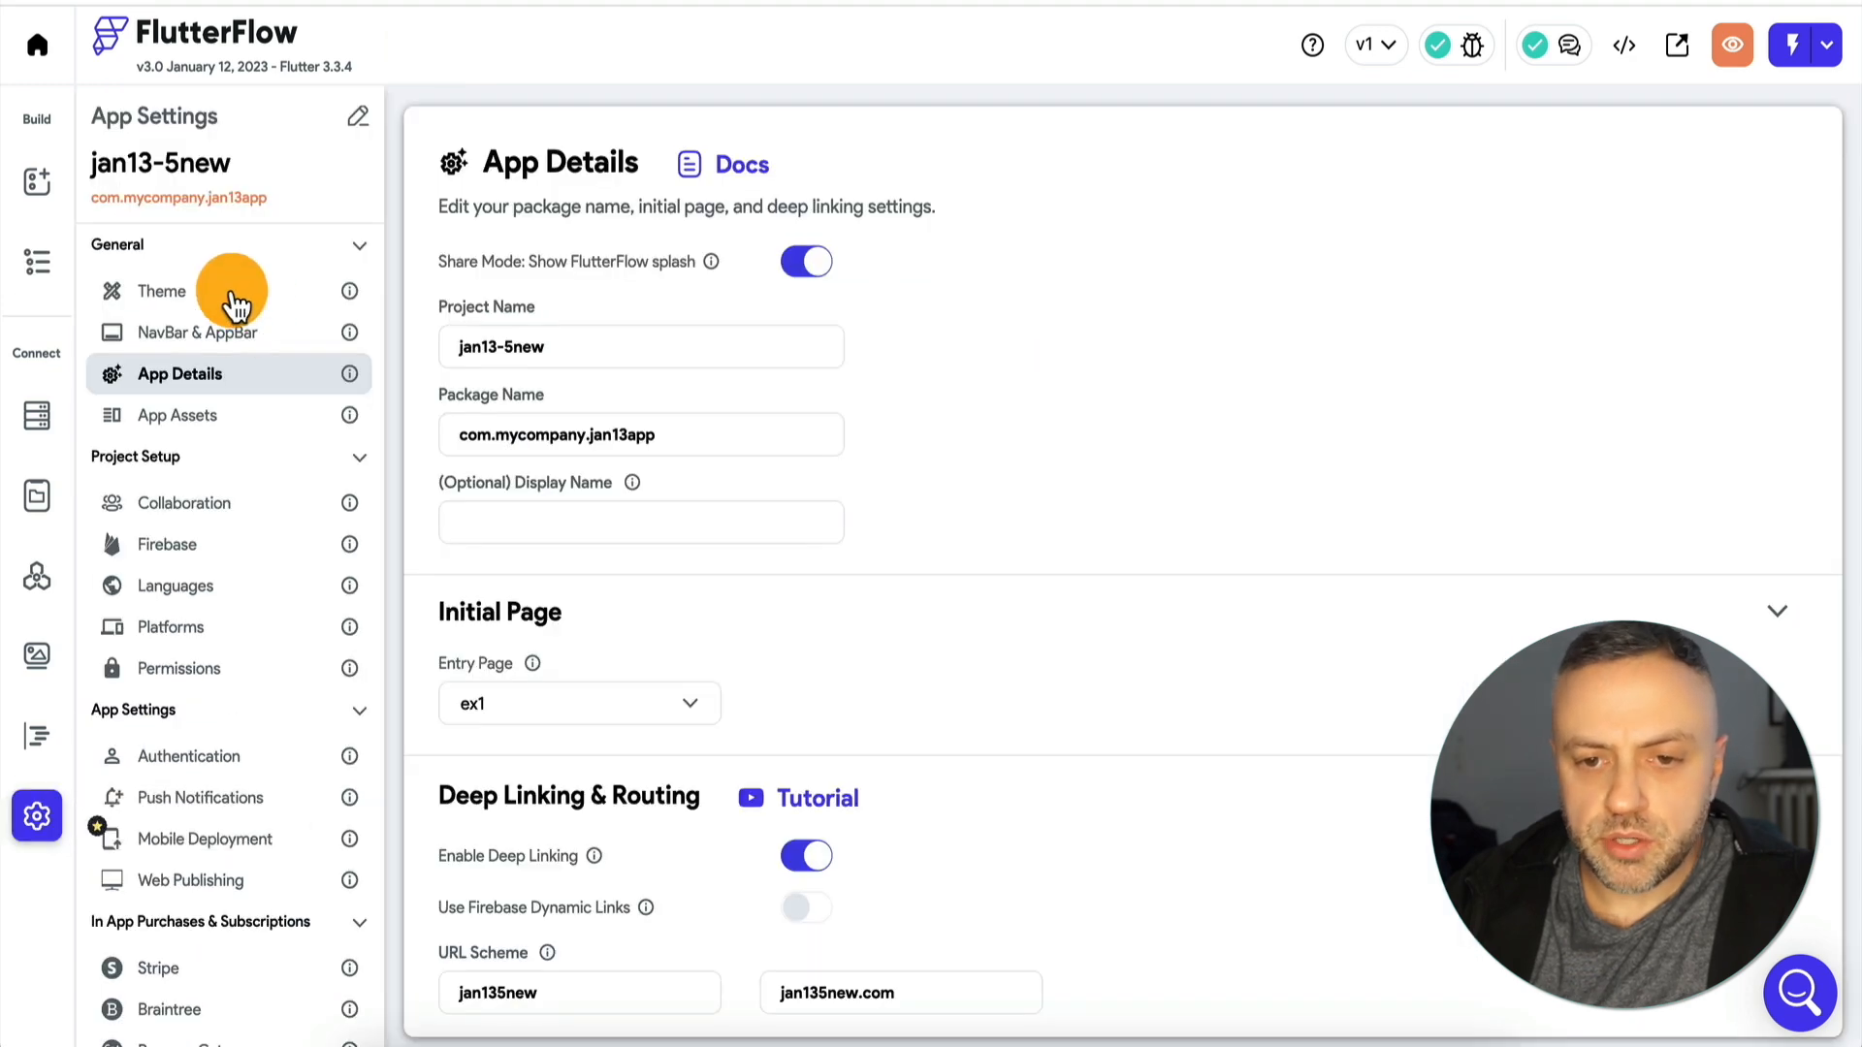
pyautogui.click(233, 303)
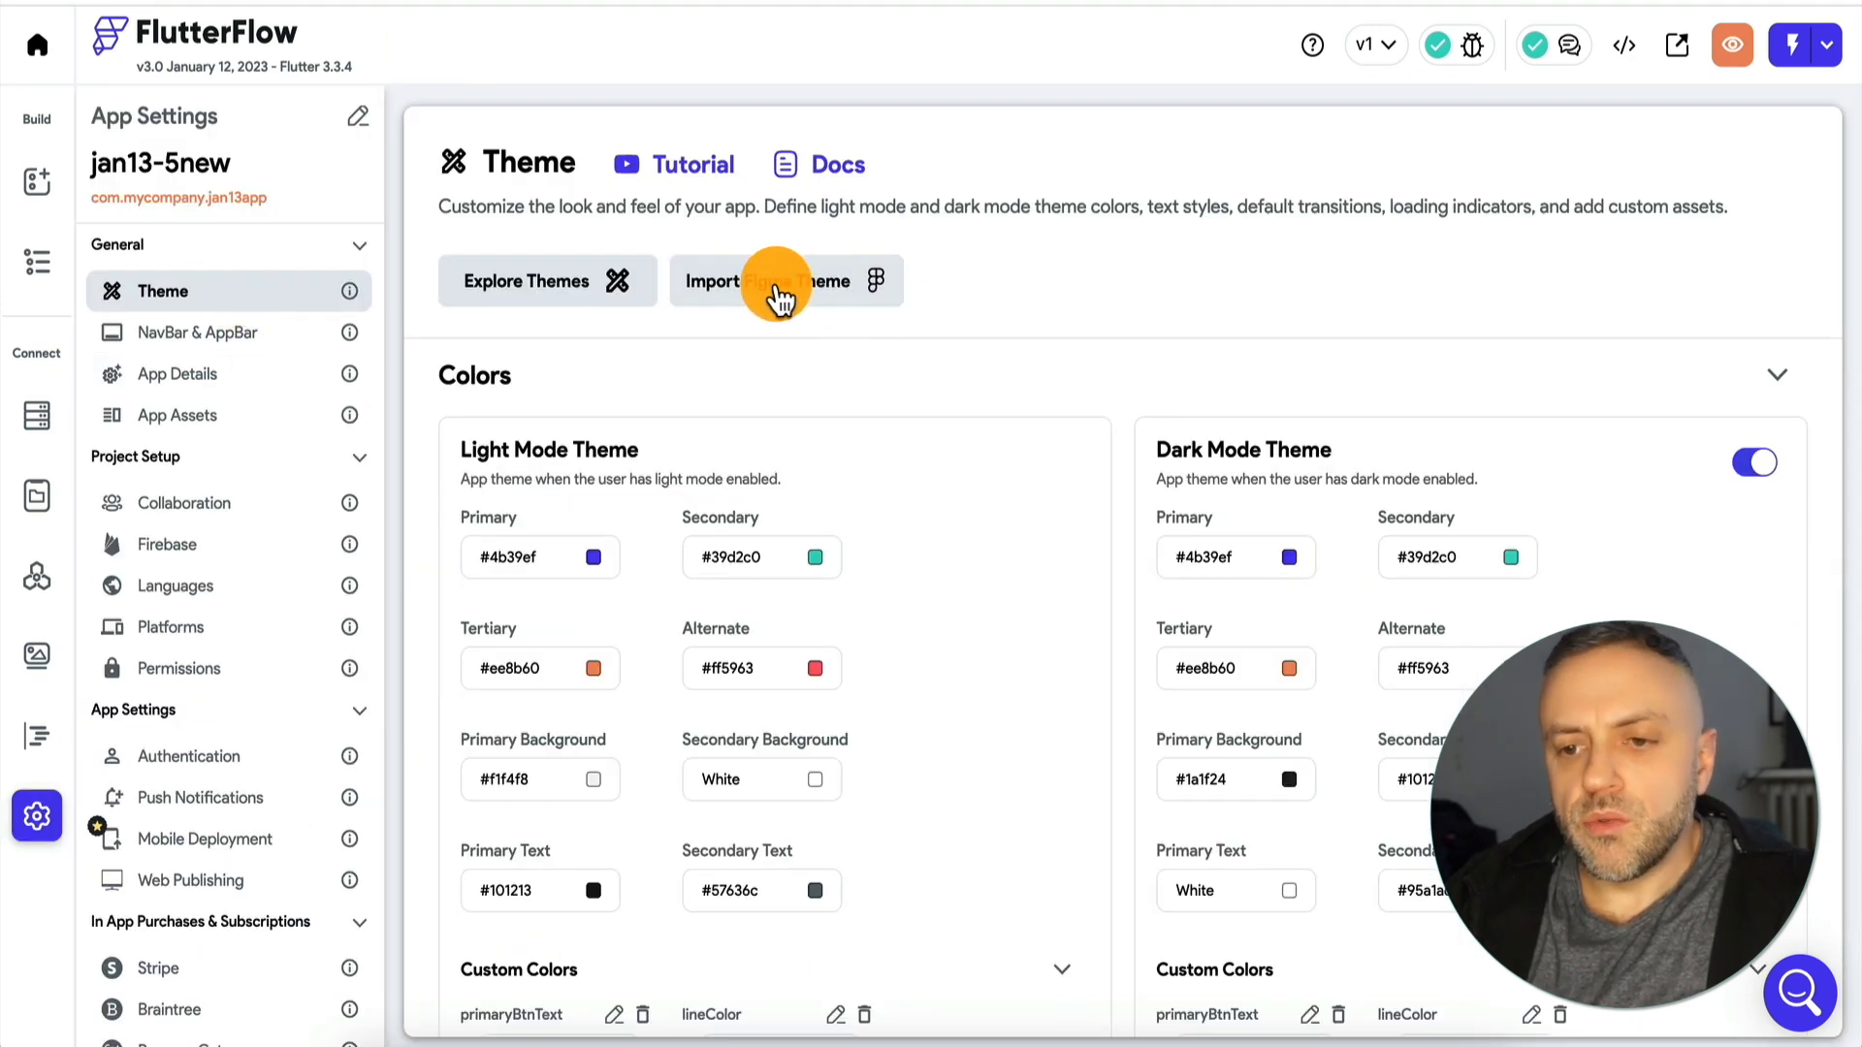
pyautogui.click(810, 298)
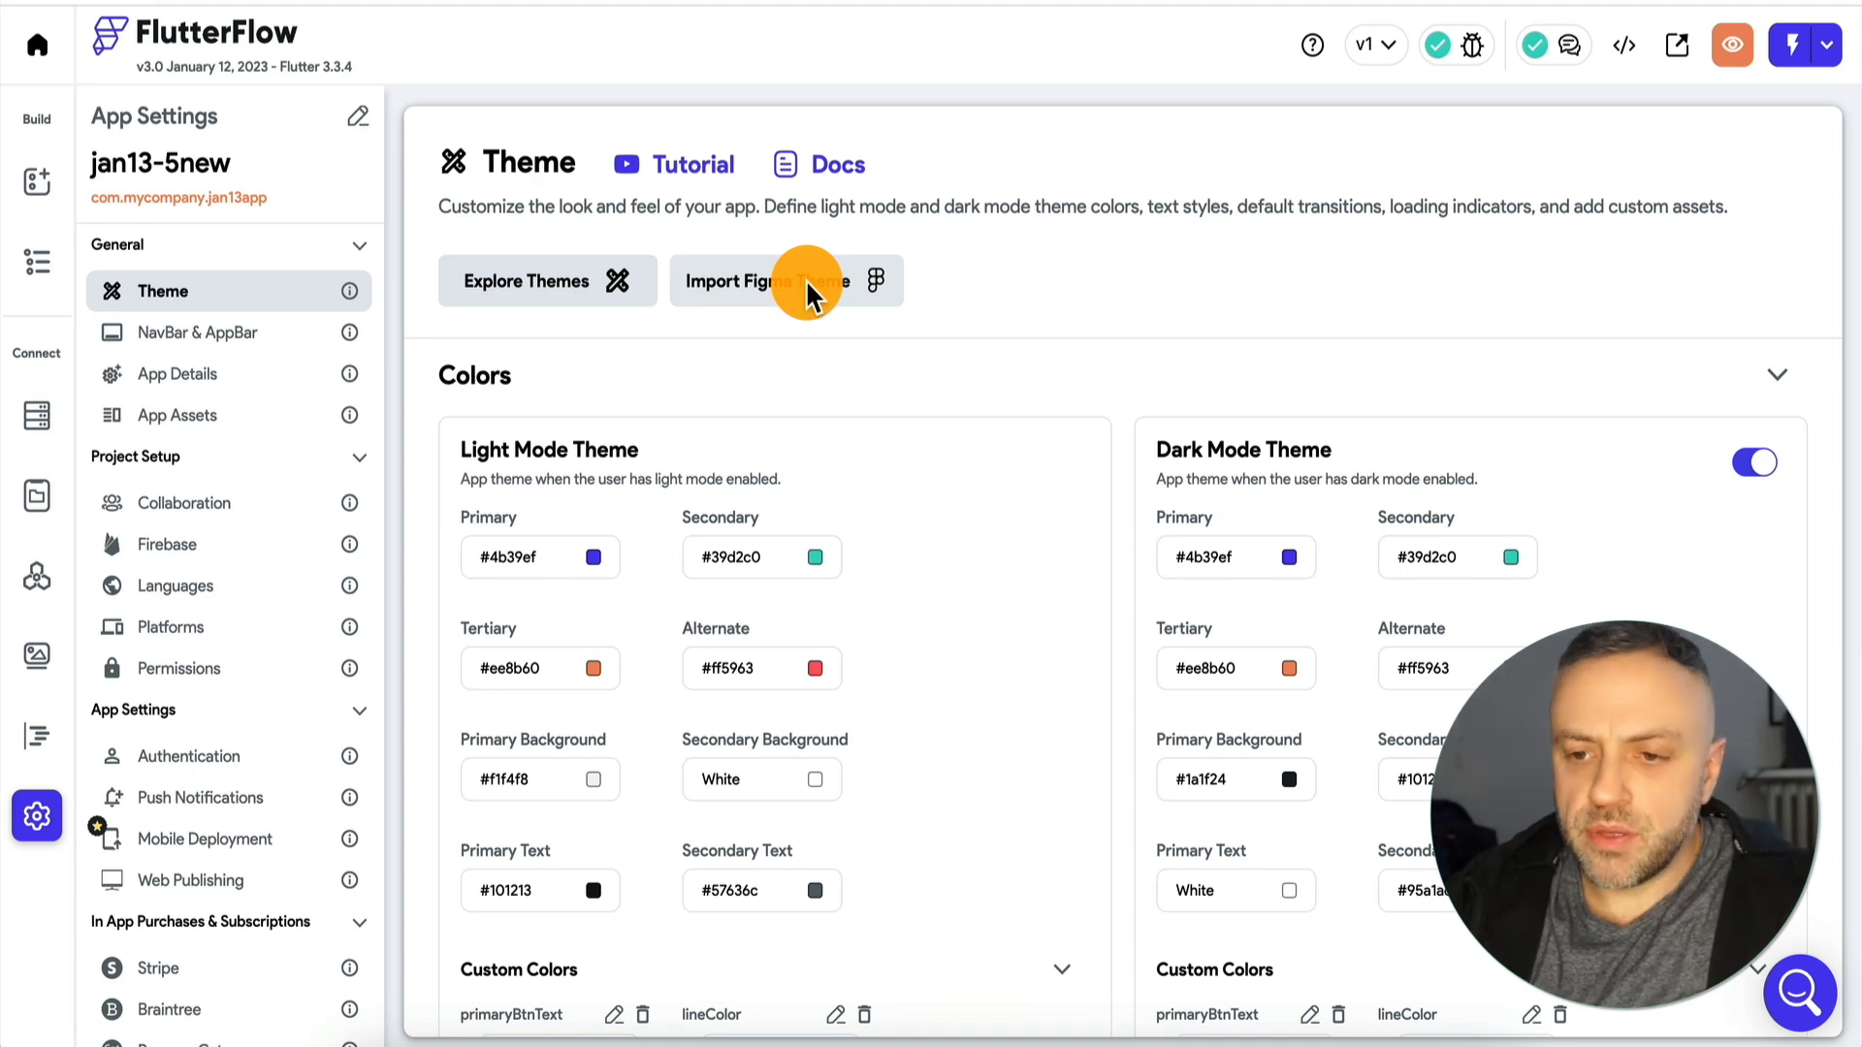
# Copy the Trendy Micro-interactions link from the text note into the importer's Figma File URL.
pyautogui.click(722, 660)
pyautogui.press('super+Tab')
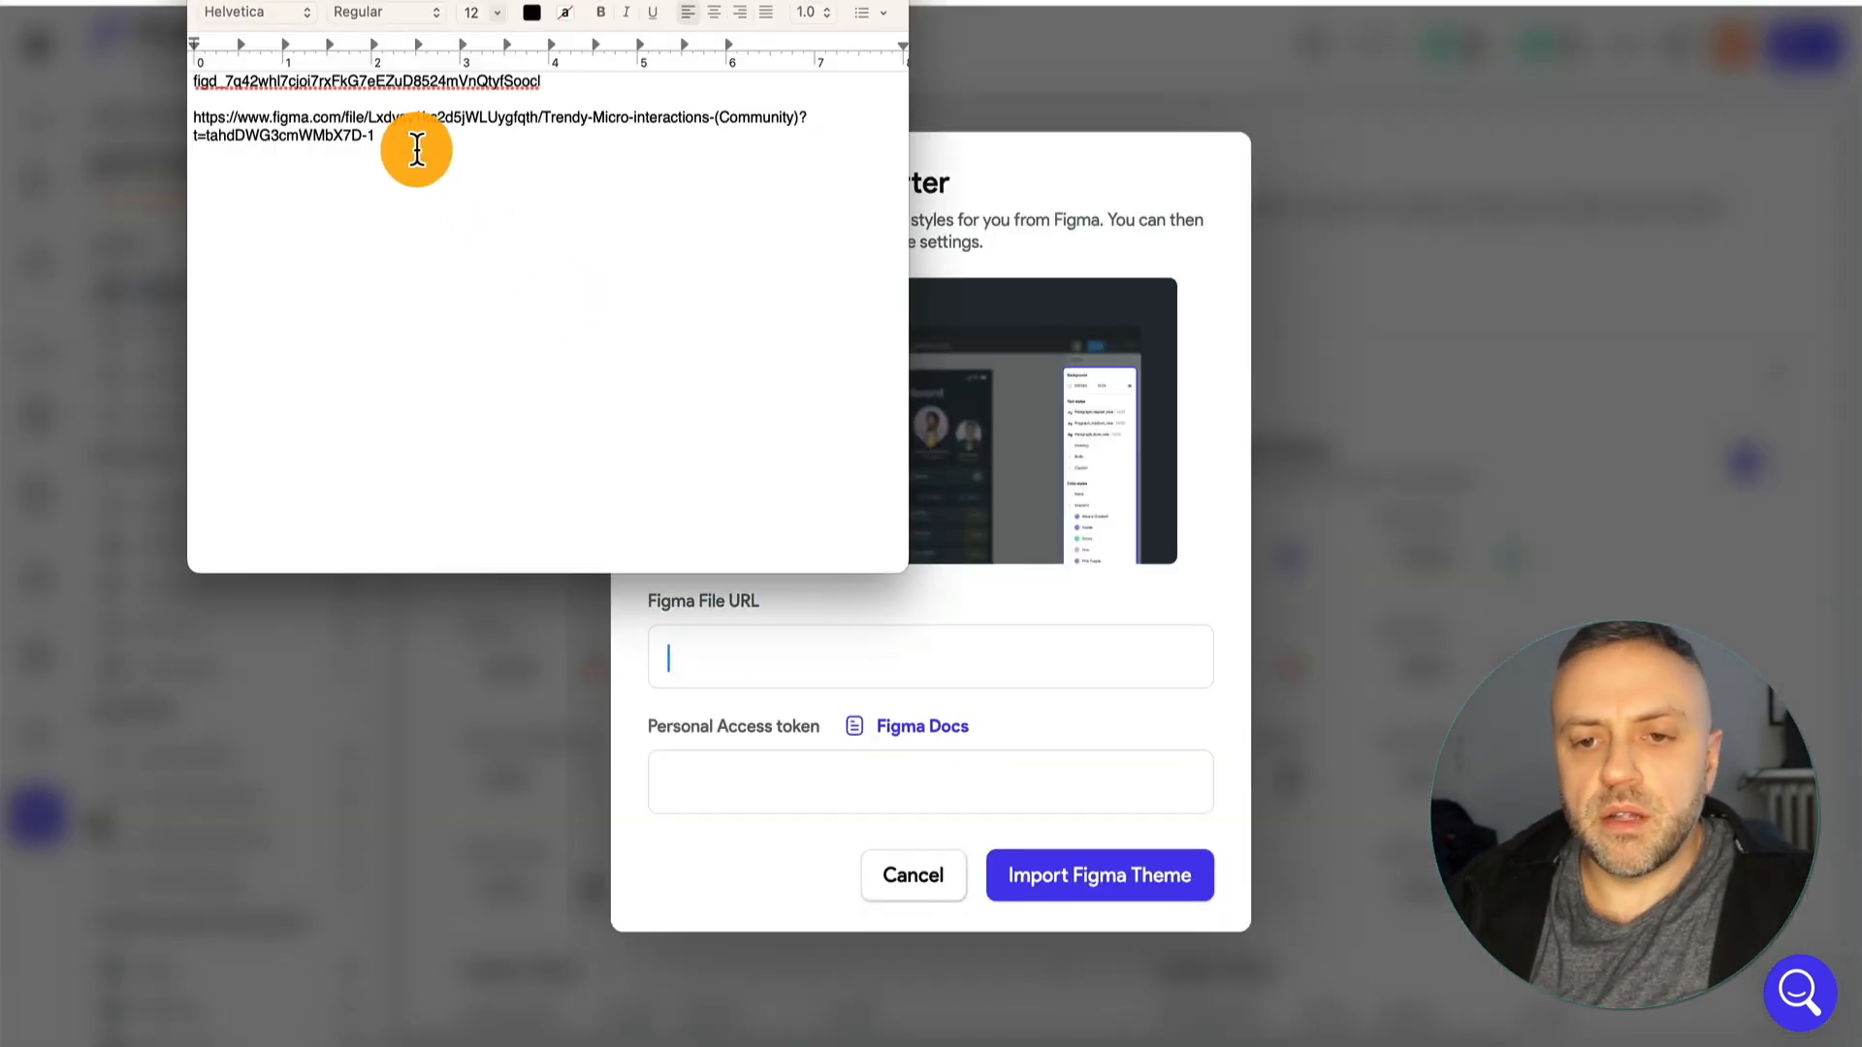
pyautogui.tripleClick(184, 115)
pyautogui.press('super+c')
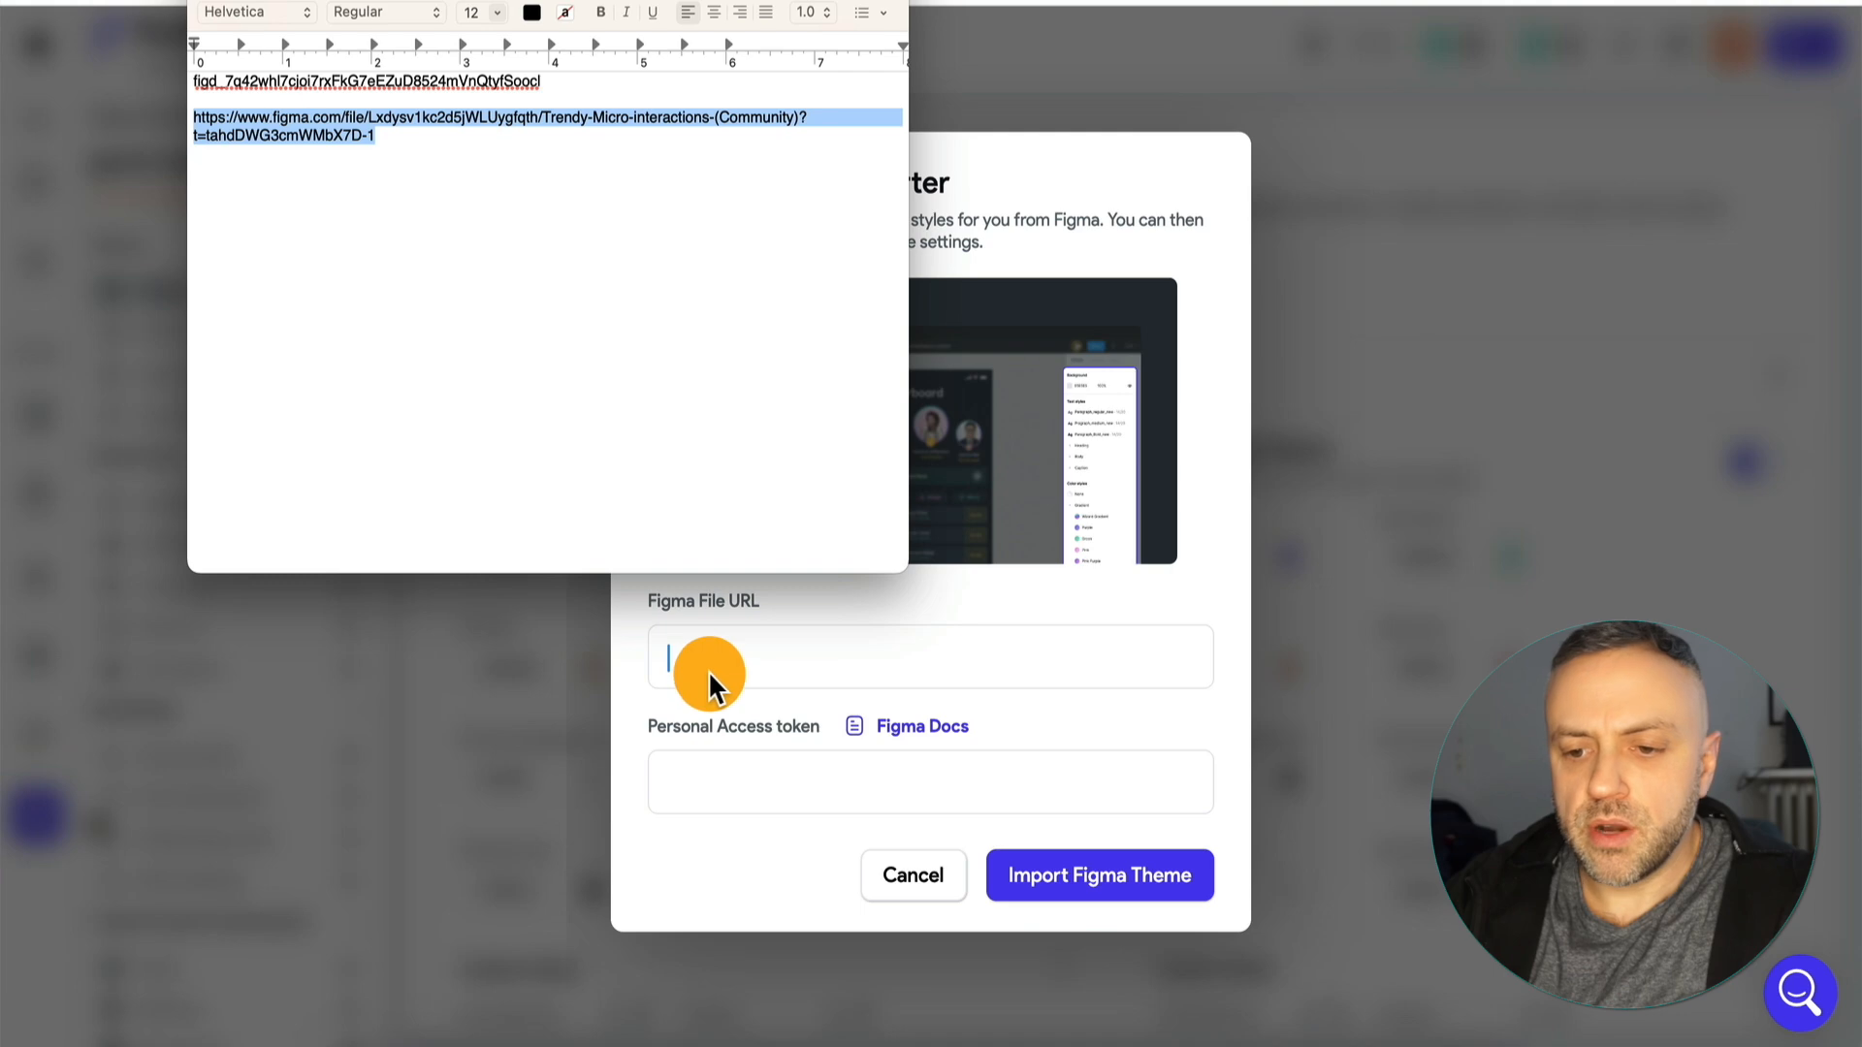
pyautogui.click(718, 660)
pyautogui.press('super+v')
# Copy the personal access token from the text note into the Personal Access token field and import the Figma theme.
pyautogui.press('super+Tab')
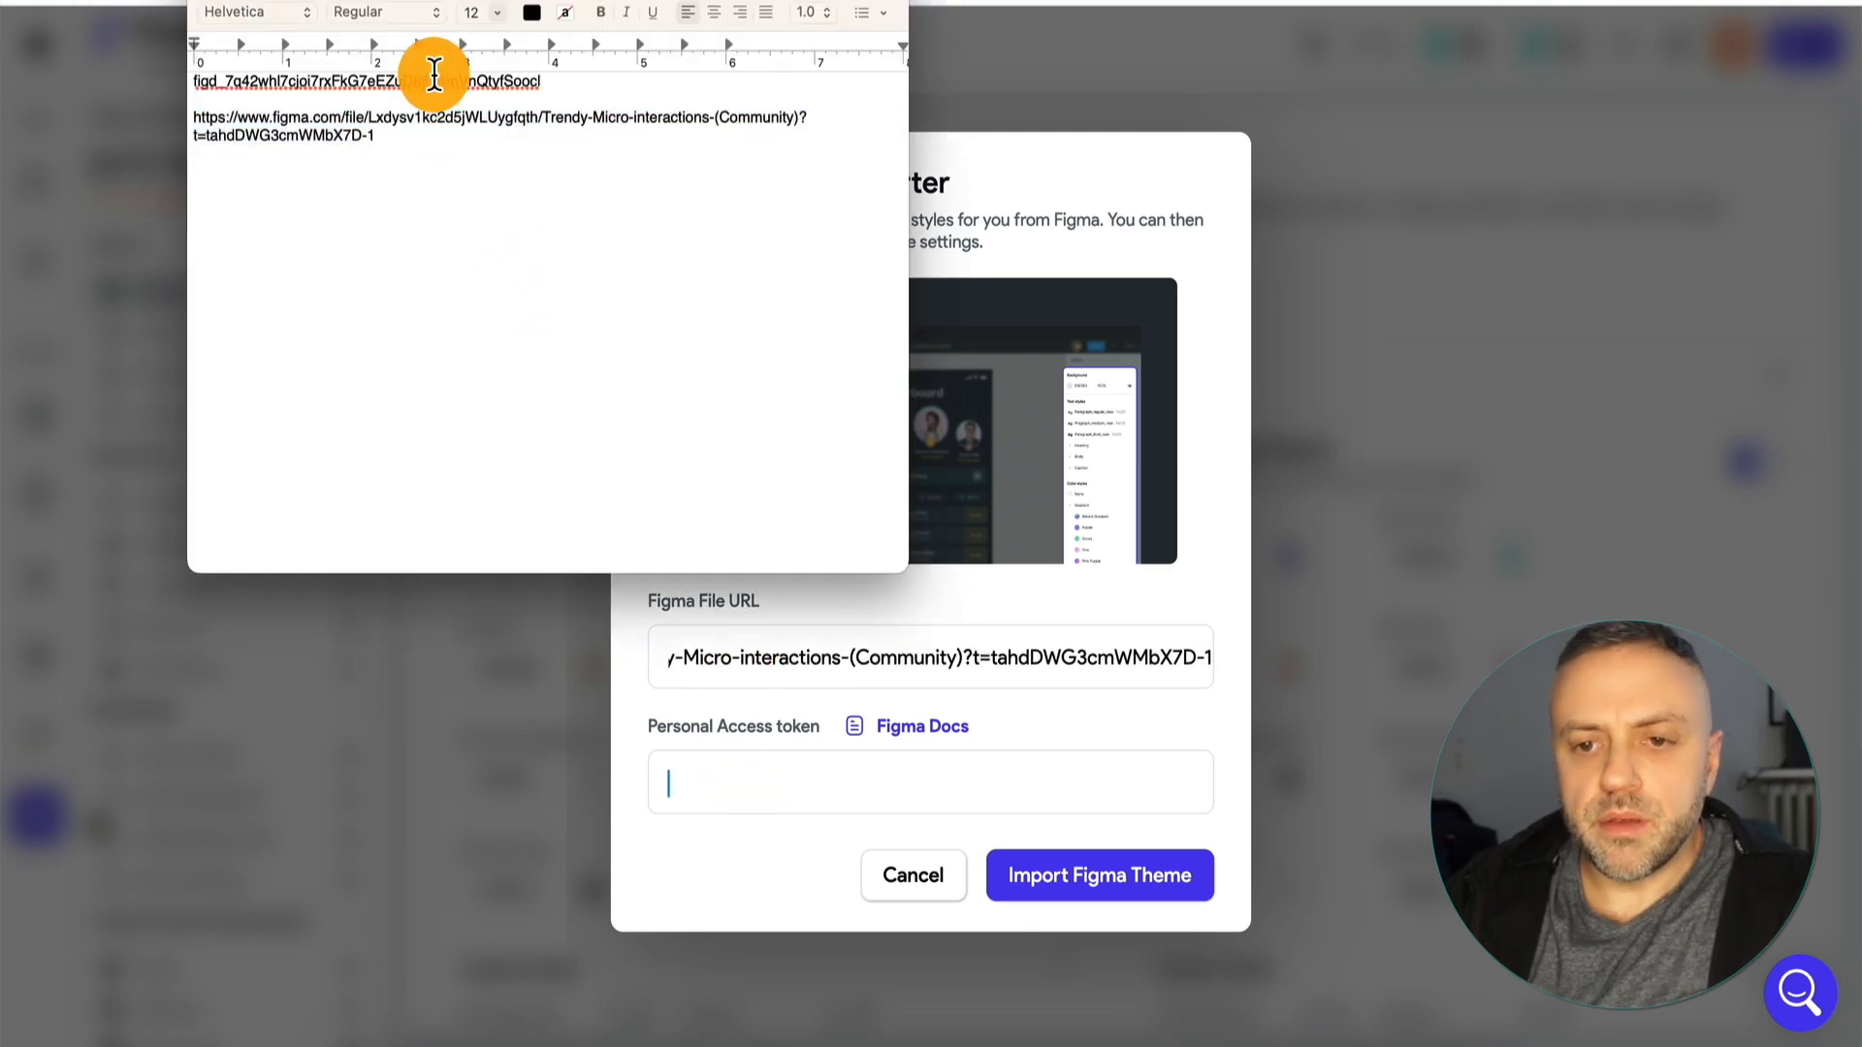
pyautogui.tripleClick(429, 79)
pyautogui.press('super+c')
pyautogui.press('super+Tab')
pyautogui.click(943, 782)
pyautogui.press('super+v')
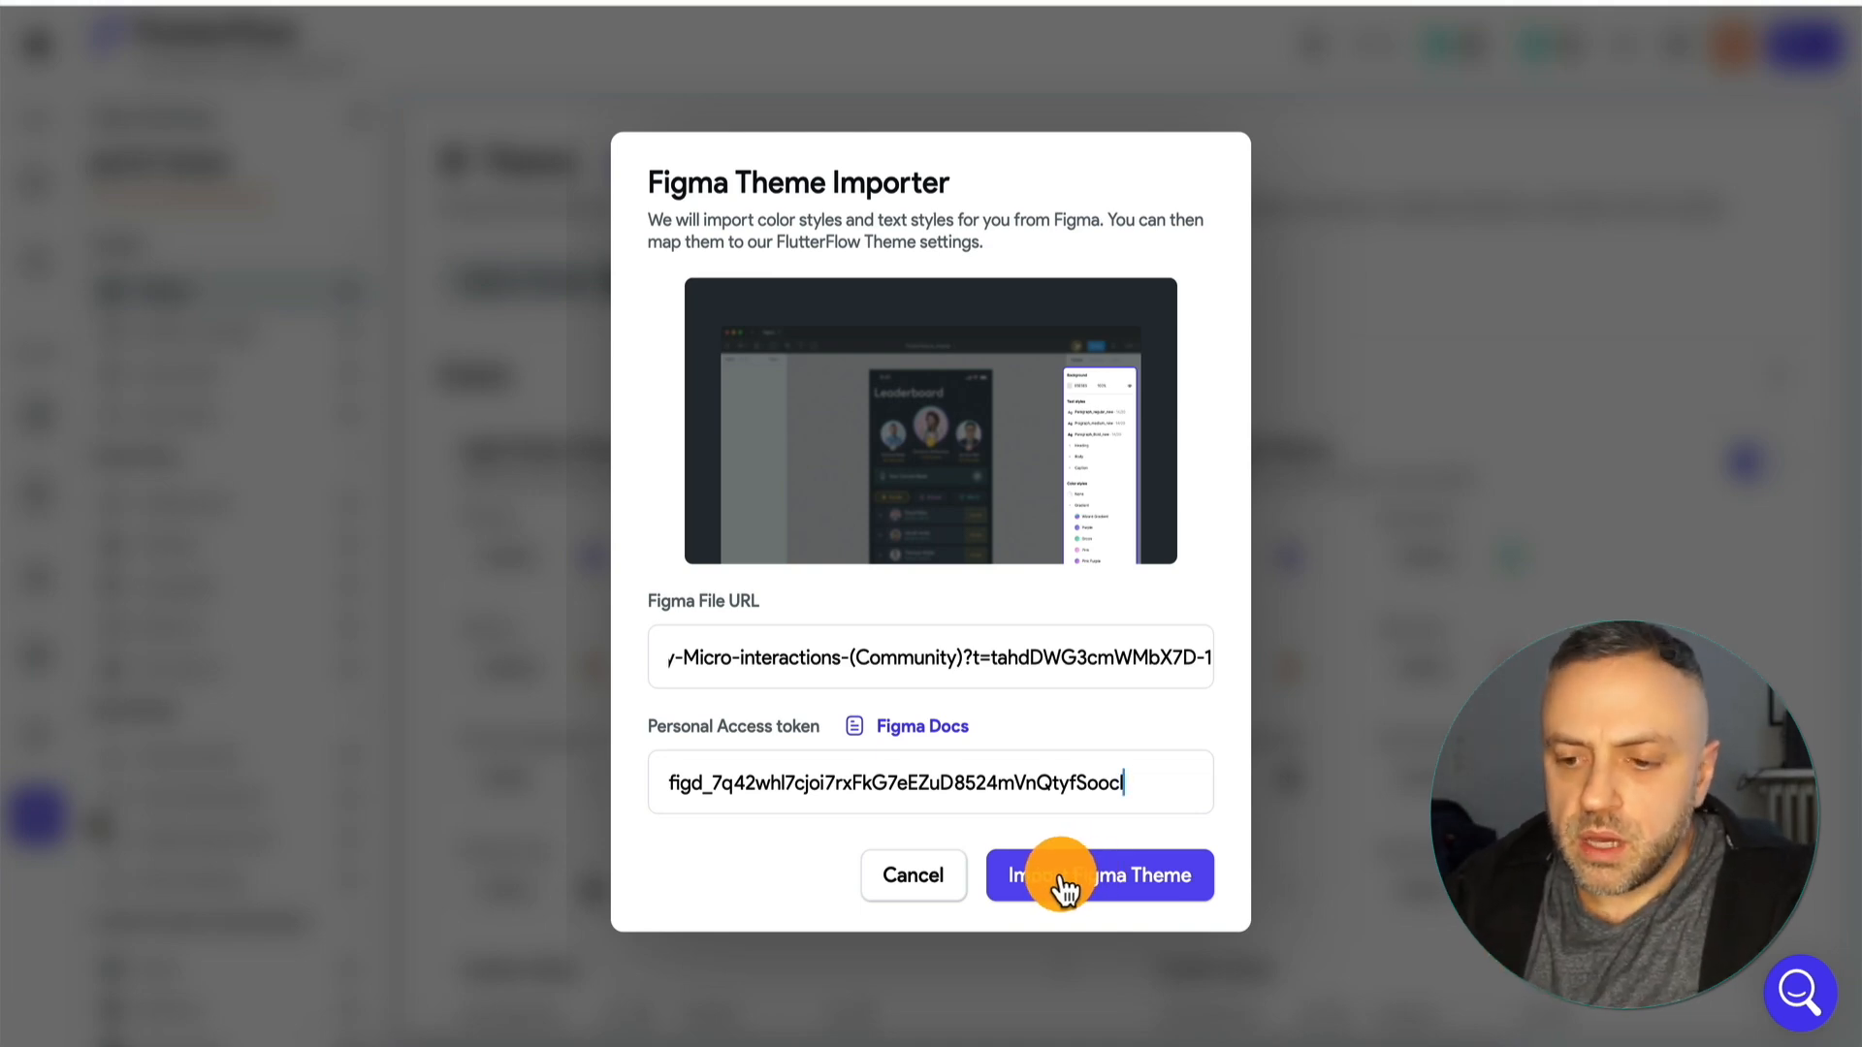
pyautogui.click(1073, 881)
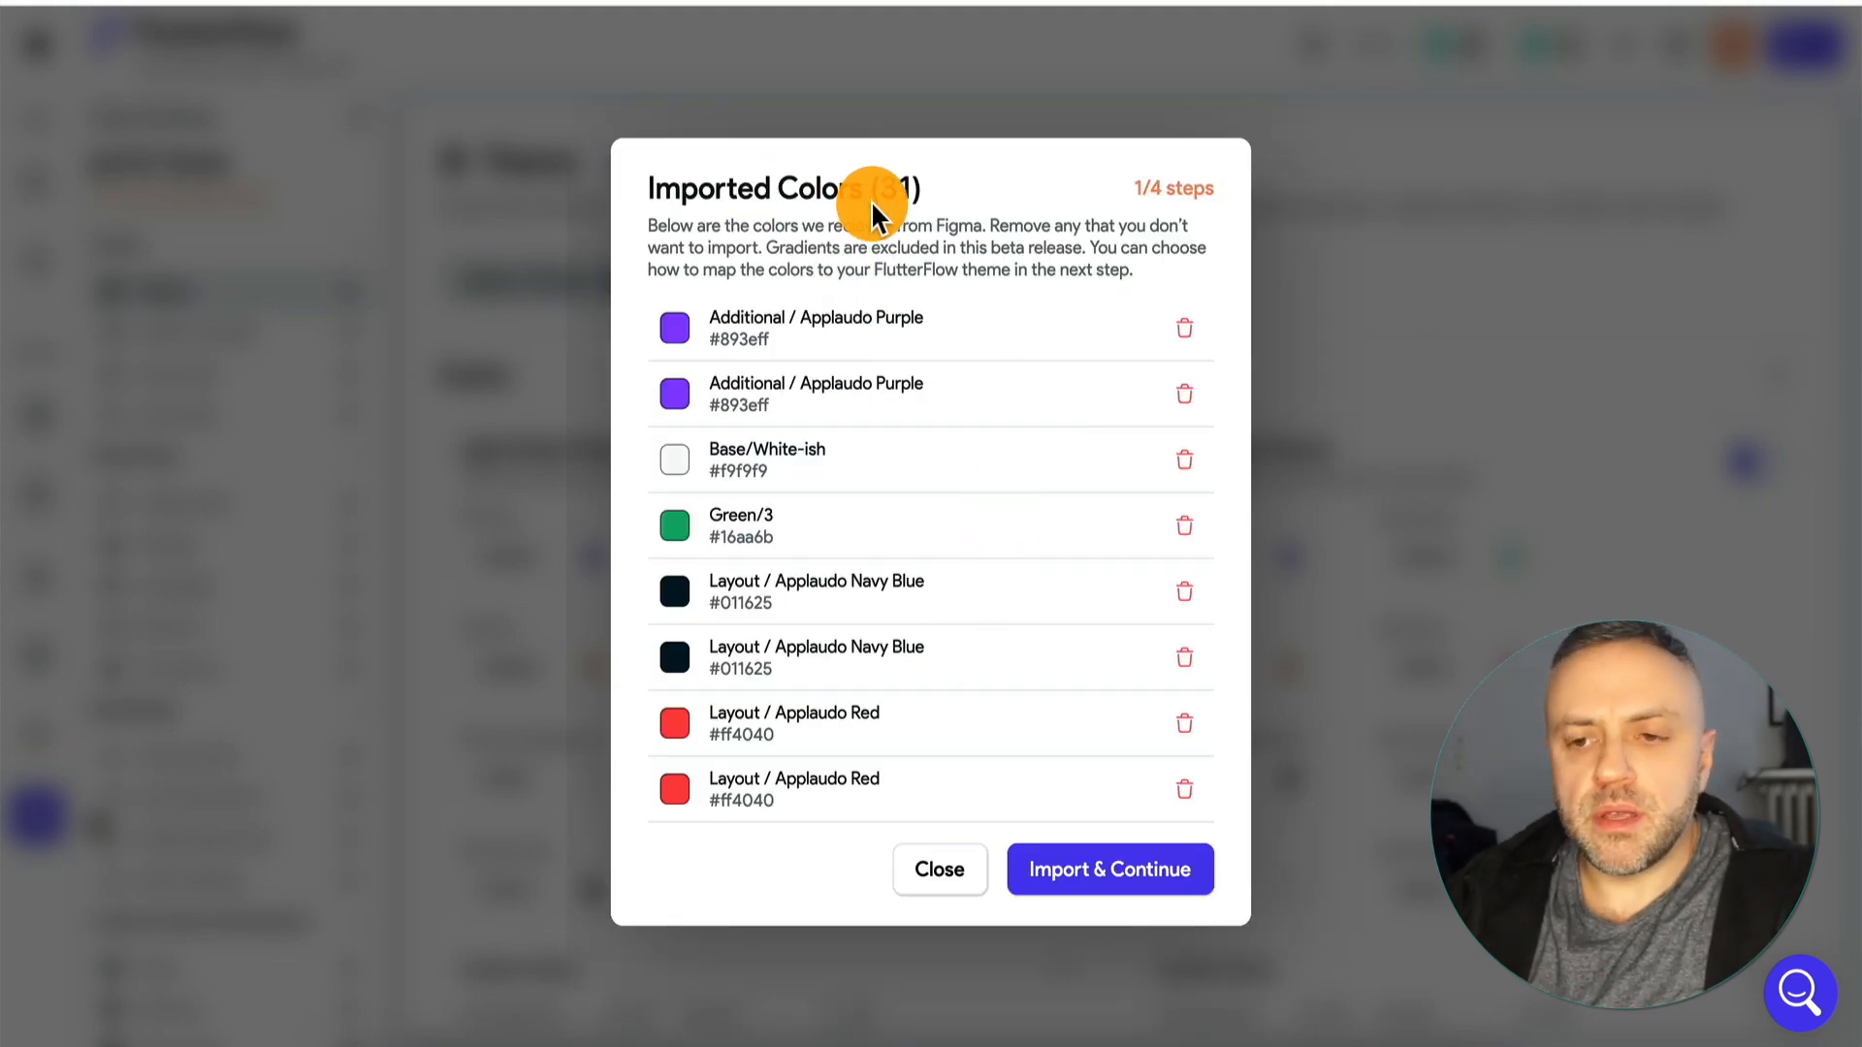
# Review the colors received from Figma and import them all, continuing to the color mapping.
pyautogui.scroll(-3, 812, 417)
pyautogui.scroll(3, 812, 417)
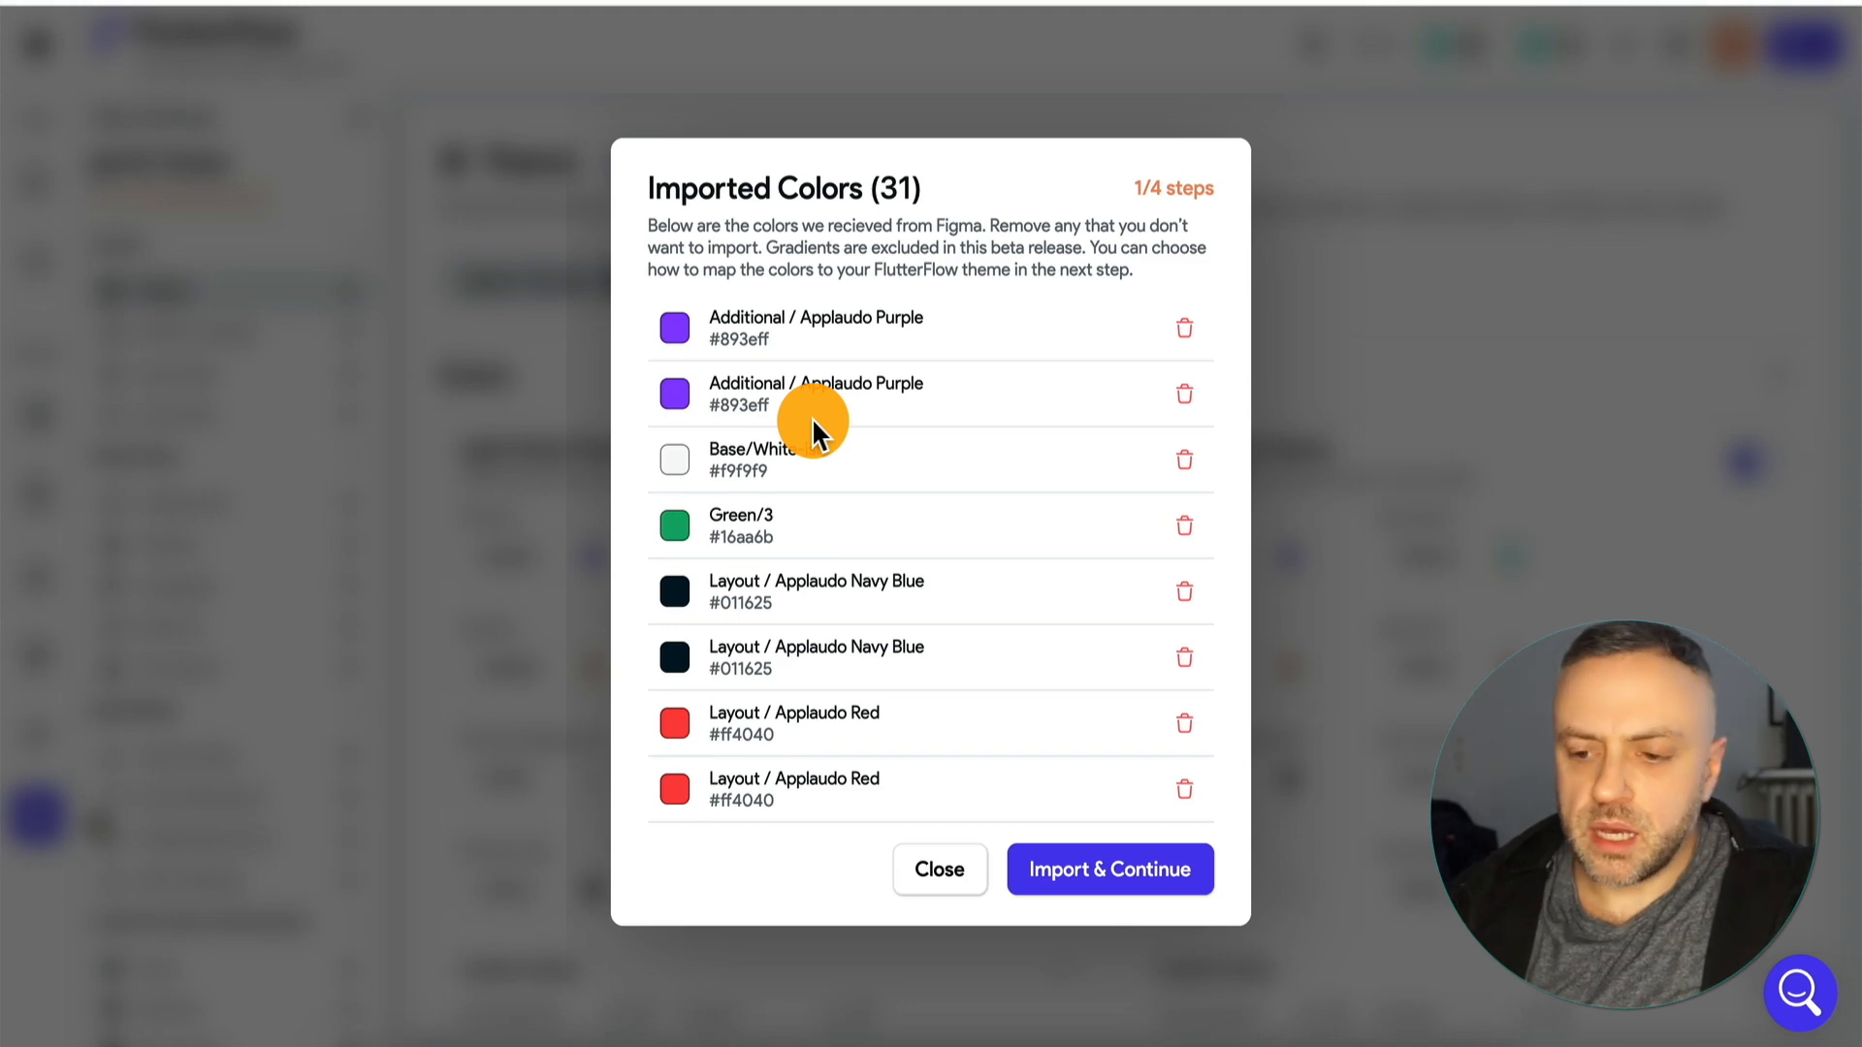
pyautogui.click(1097, 879)
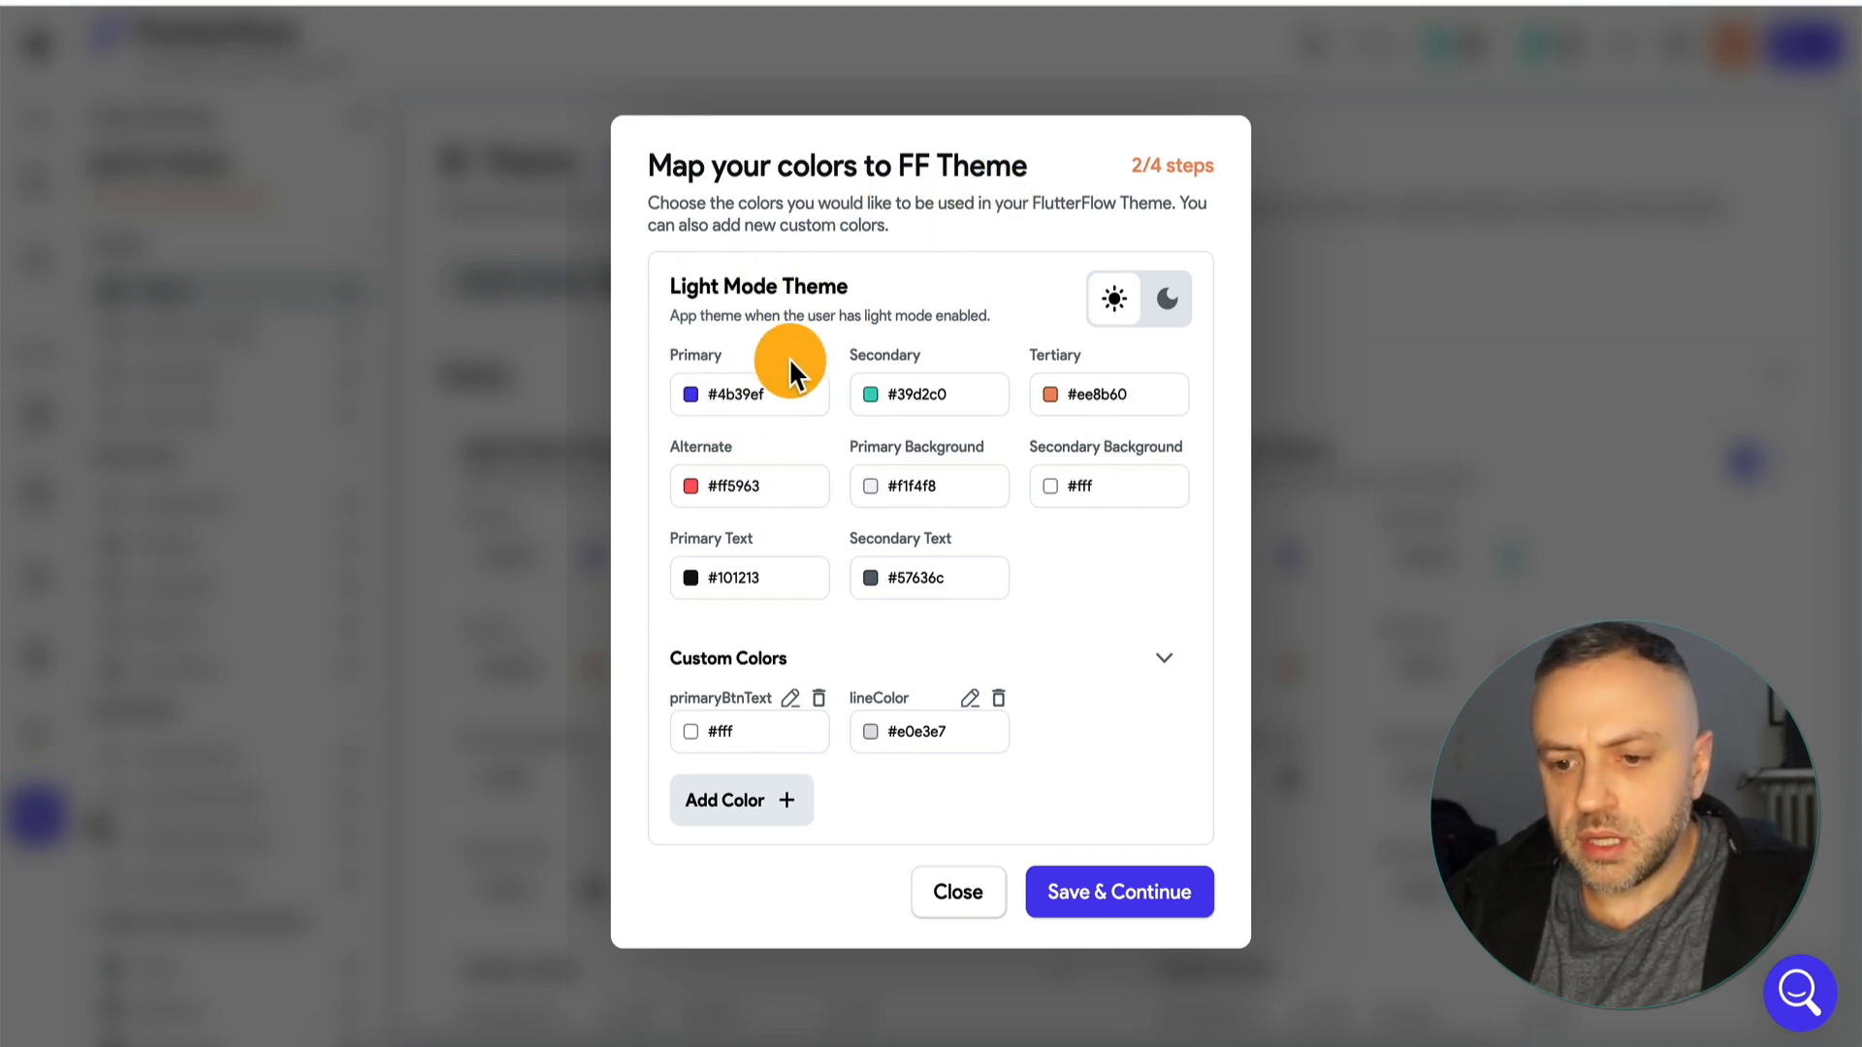
# Map the Light Mode Theme's Primary color to the imported Purple/2.
pyautogui.click(765, 389)
pyautogui.scroll(-5, 763, 776)
pyautogui.scroll(5, 764, 781)
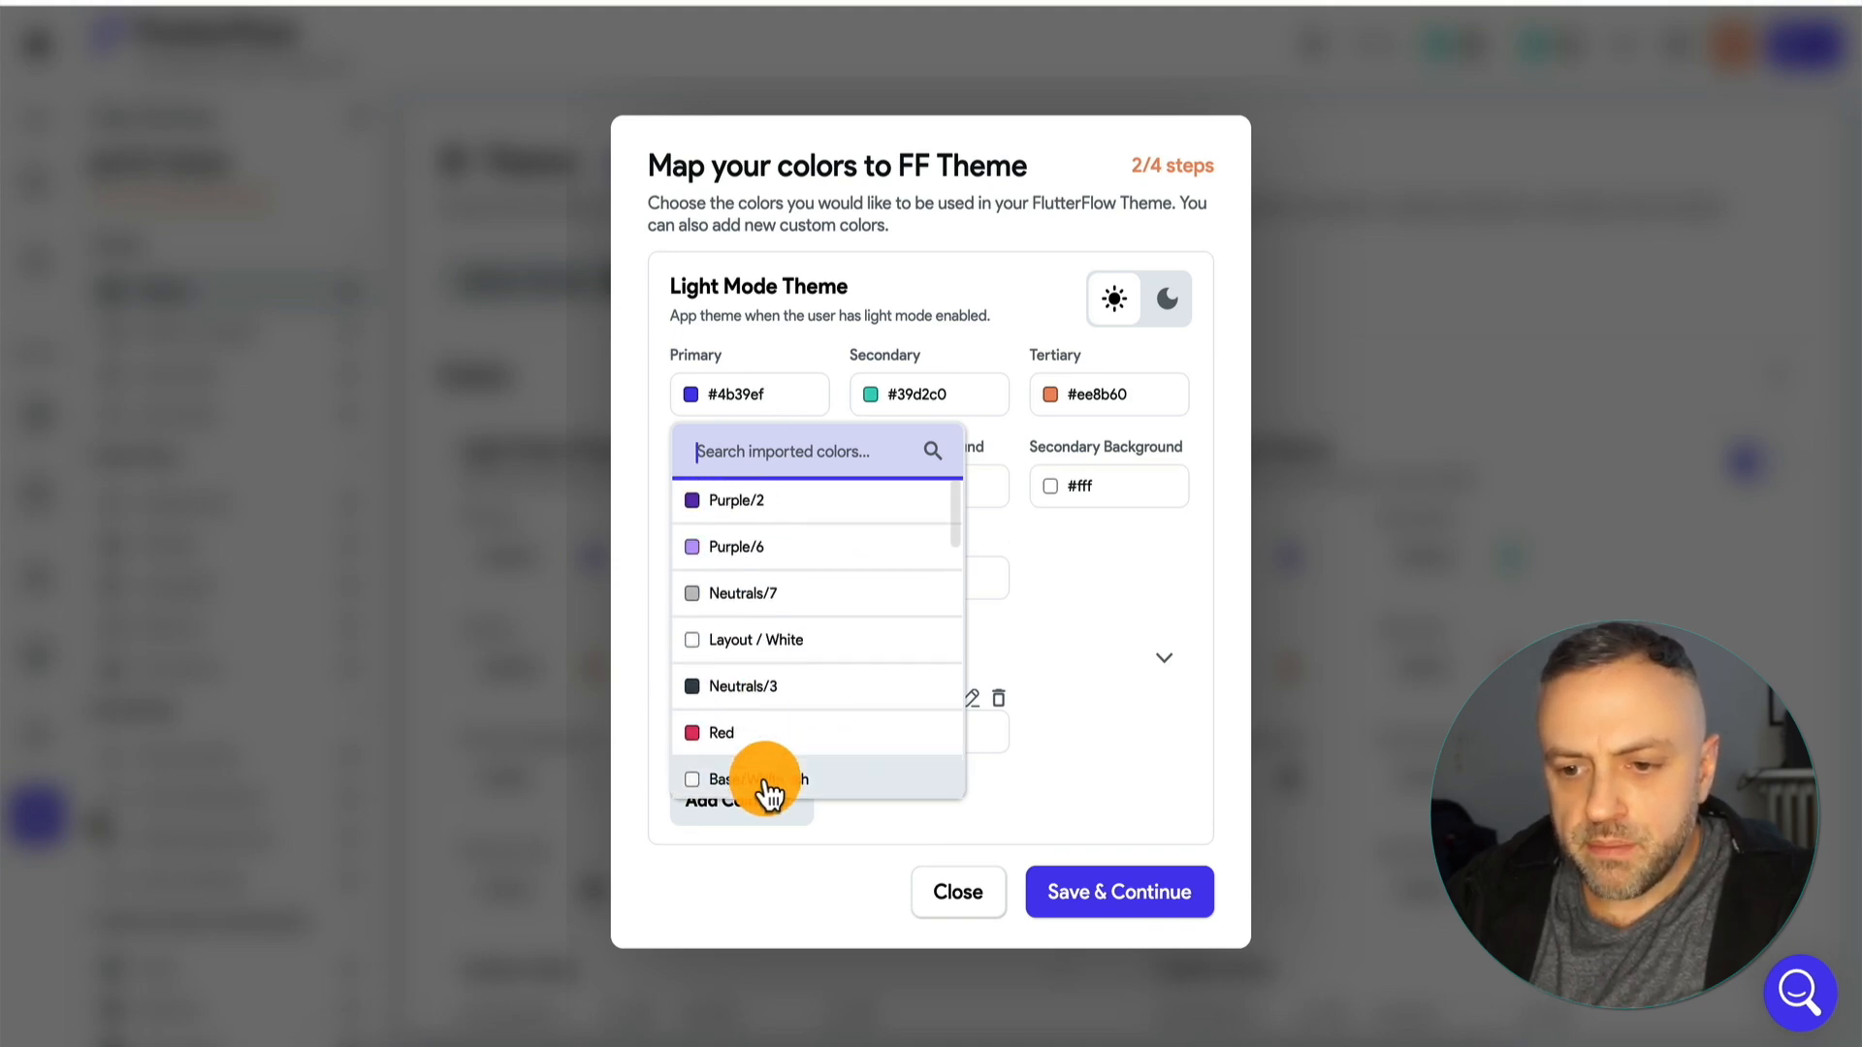
pyautogui.click(768, 514)
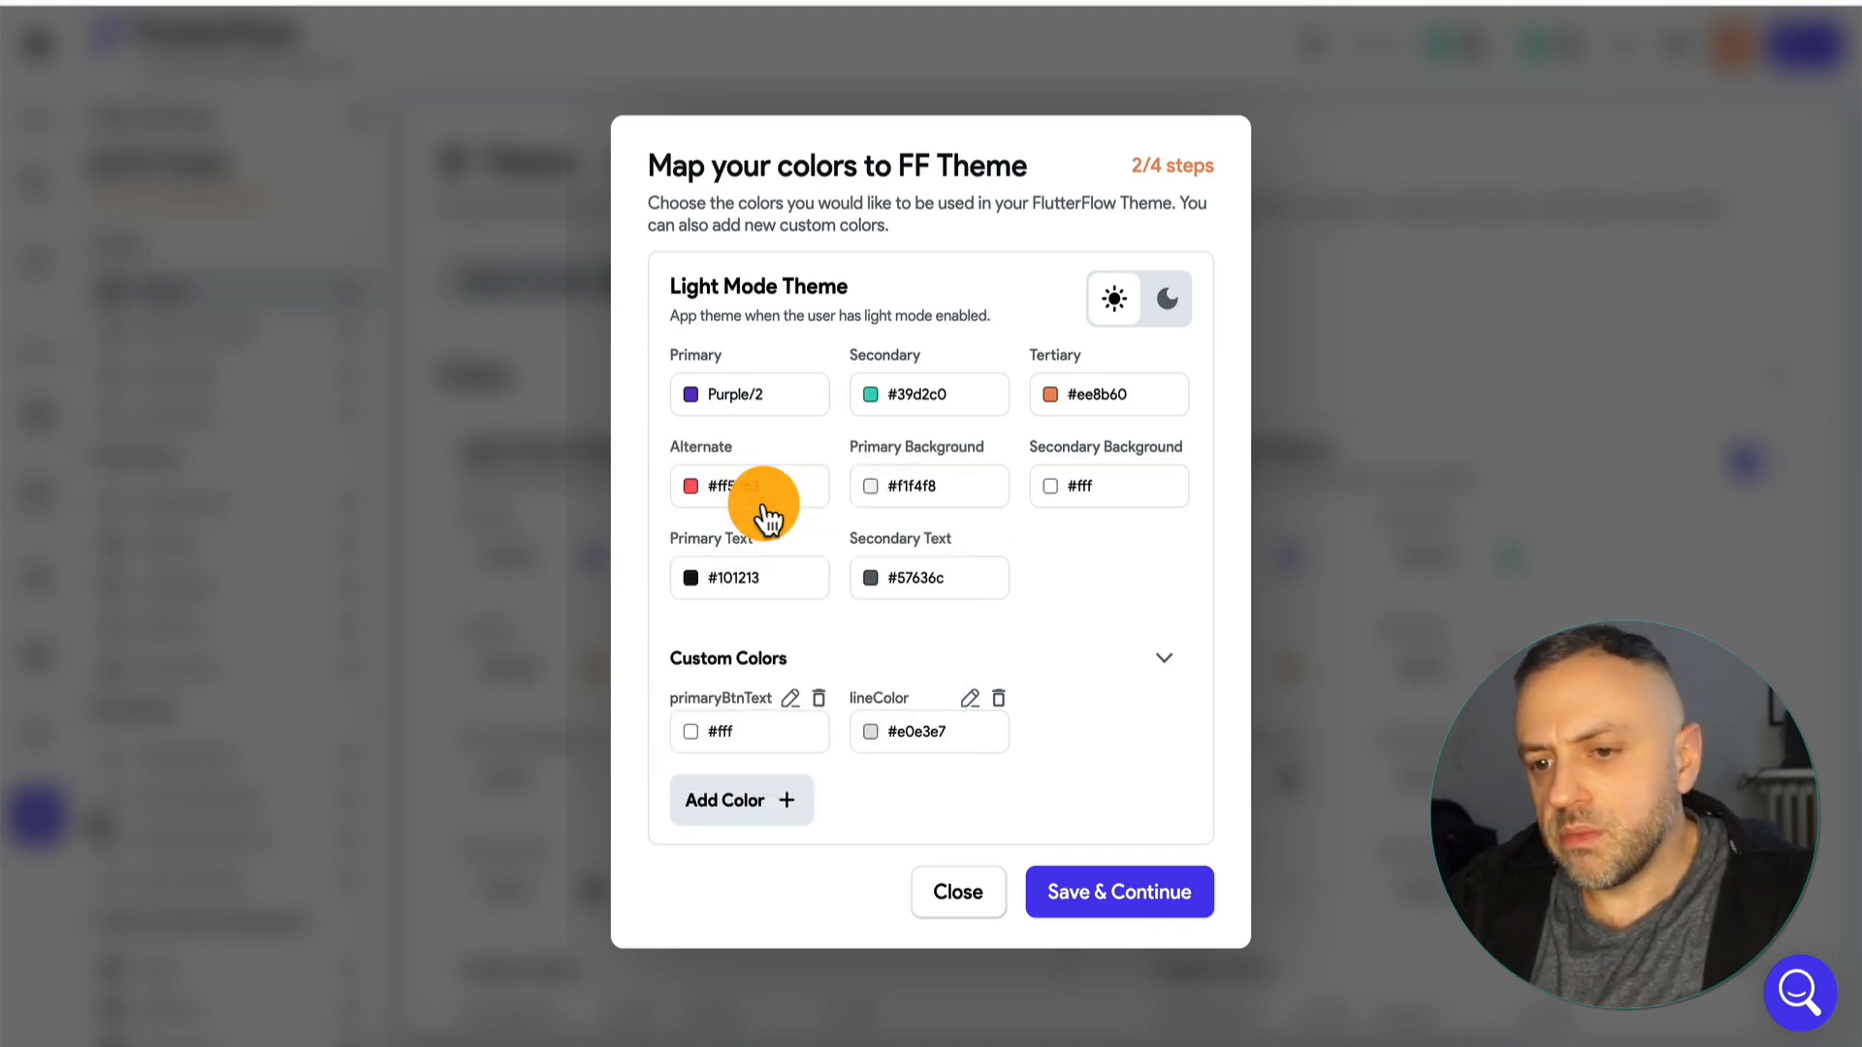
# Map the Light Mode Theme's Secondary color to the imported Purple/6 and save the color mapping.
pyautogui.click(936, 403)
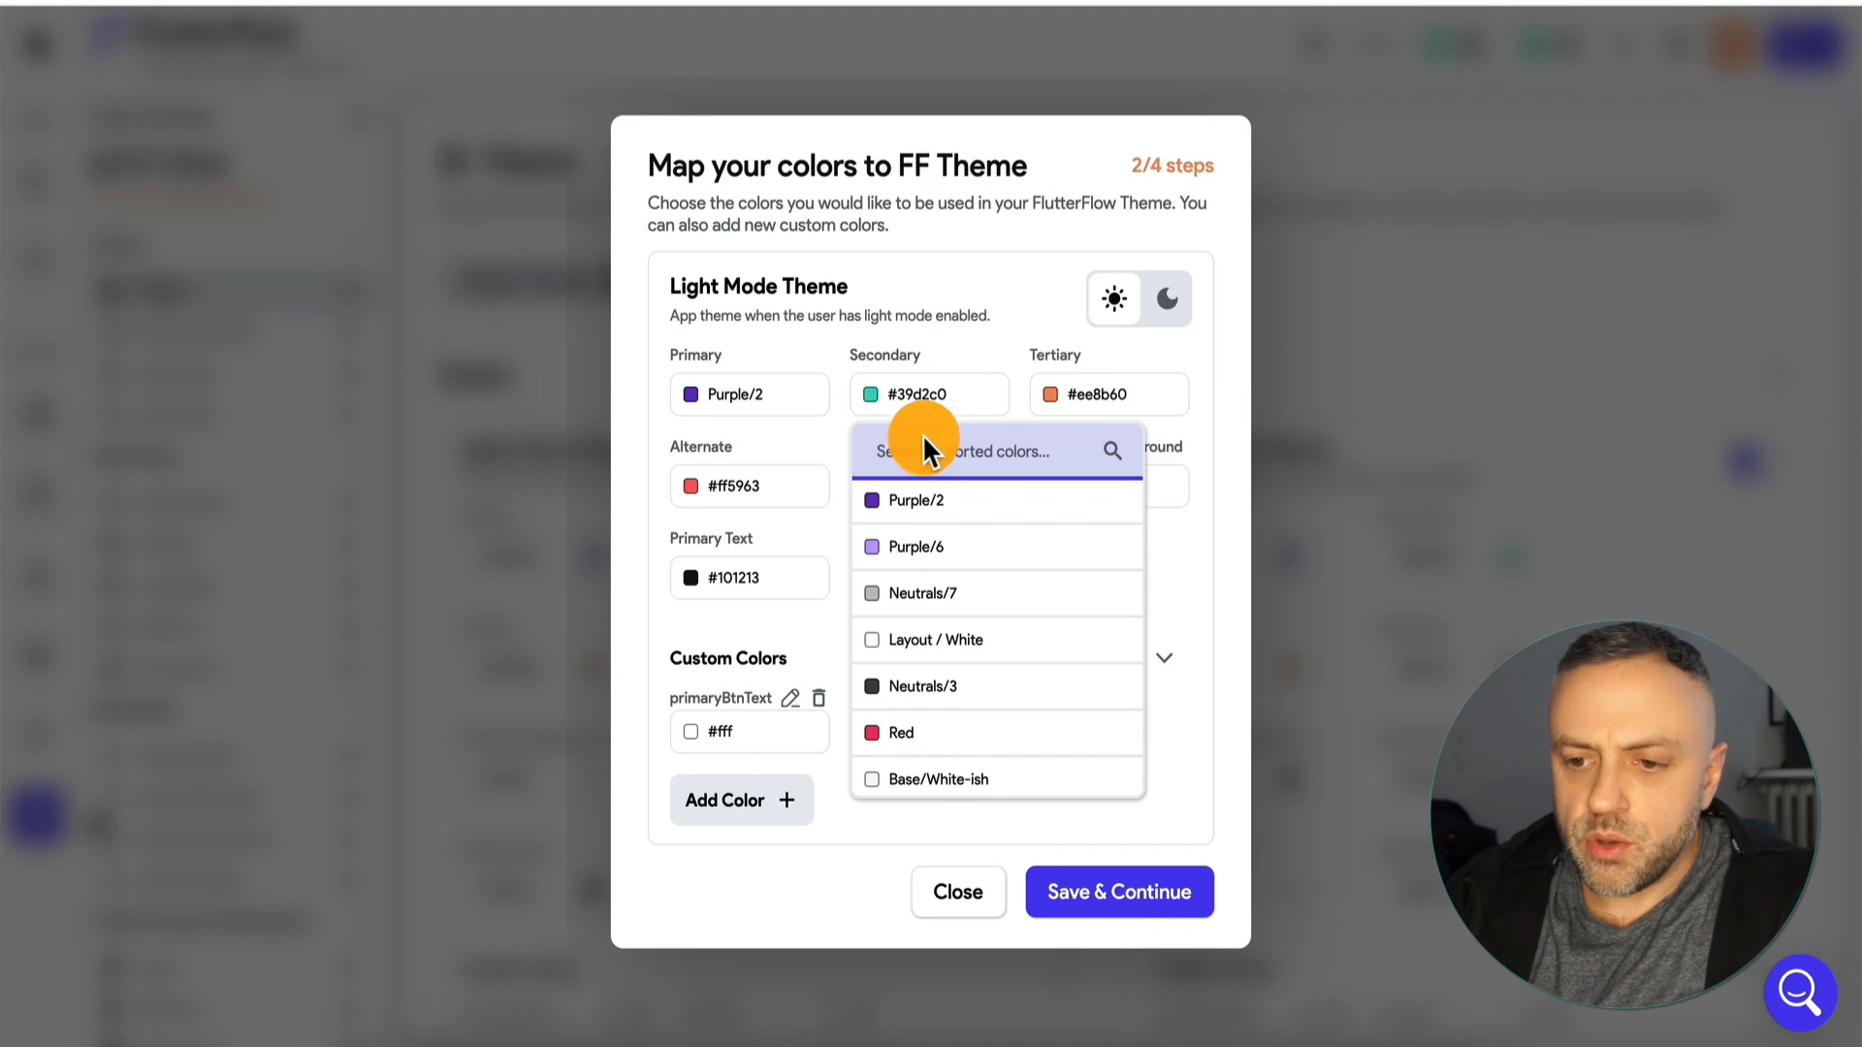
pyautogui.click(955, 555)
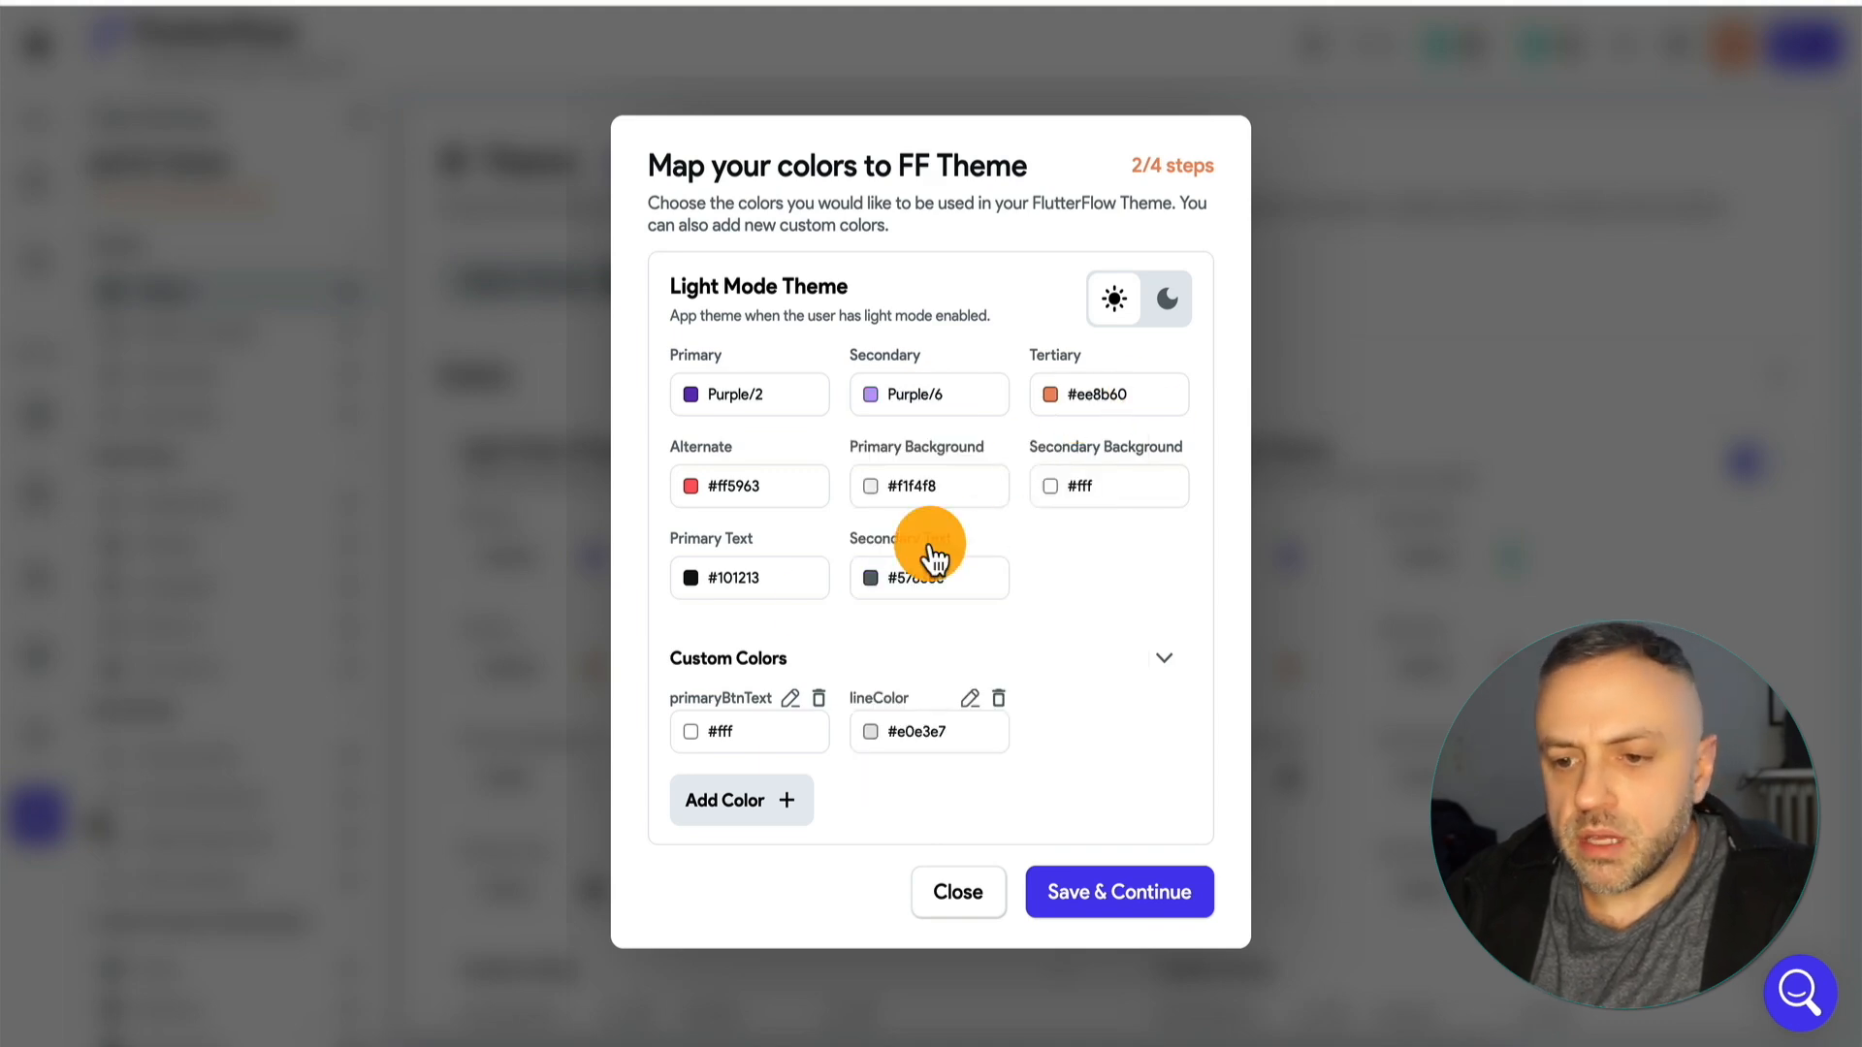
pyautogui.click(1145, 904)
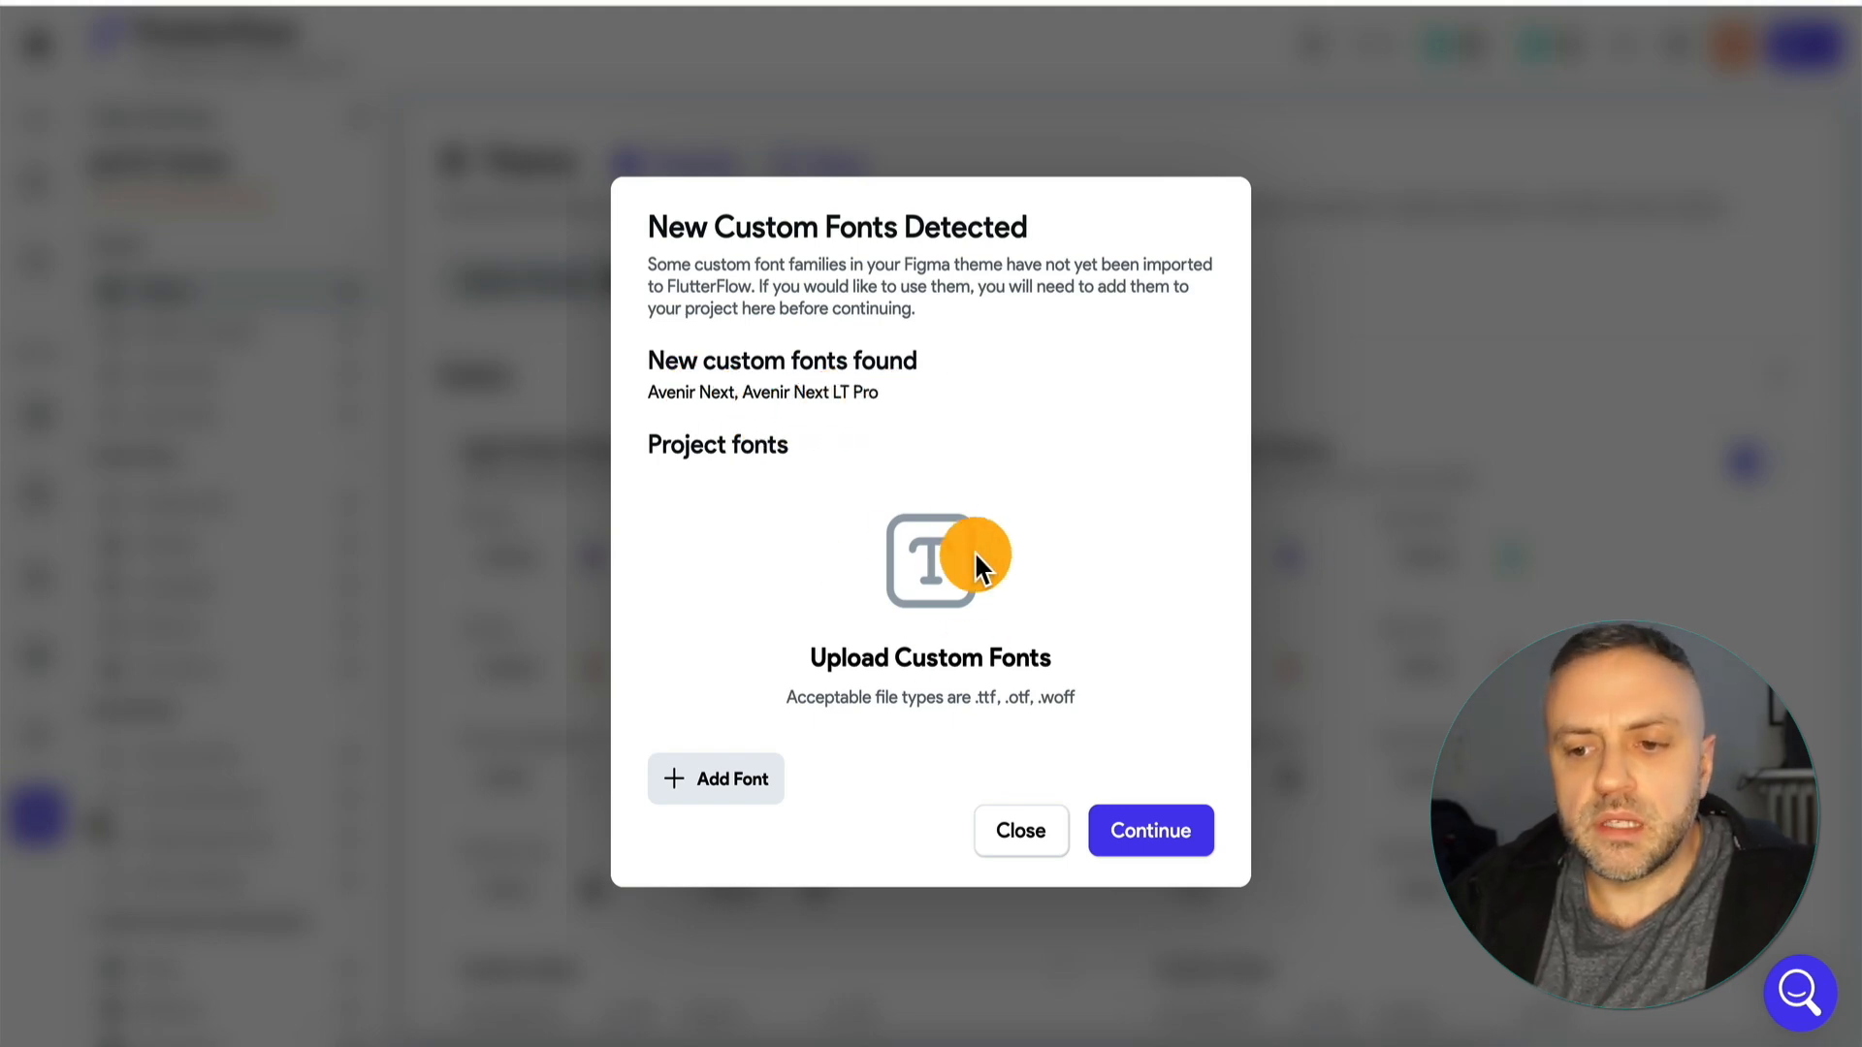
# Continue without adding any custom fonts and import all the text styles from the Figma file.
pyautogui.click(1154, 834)
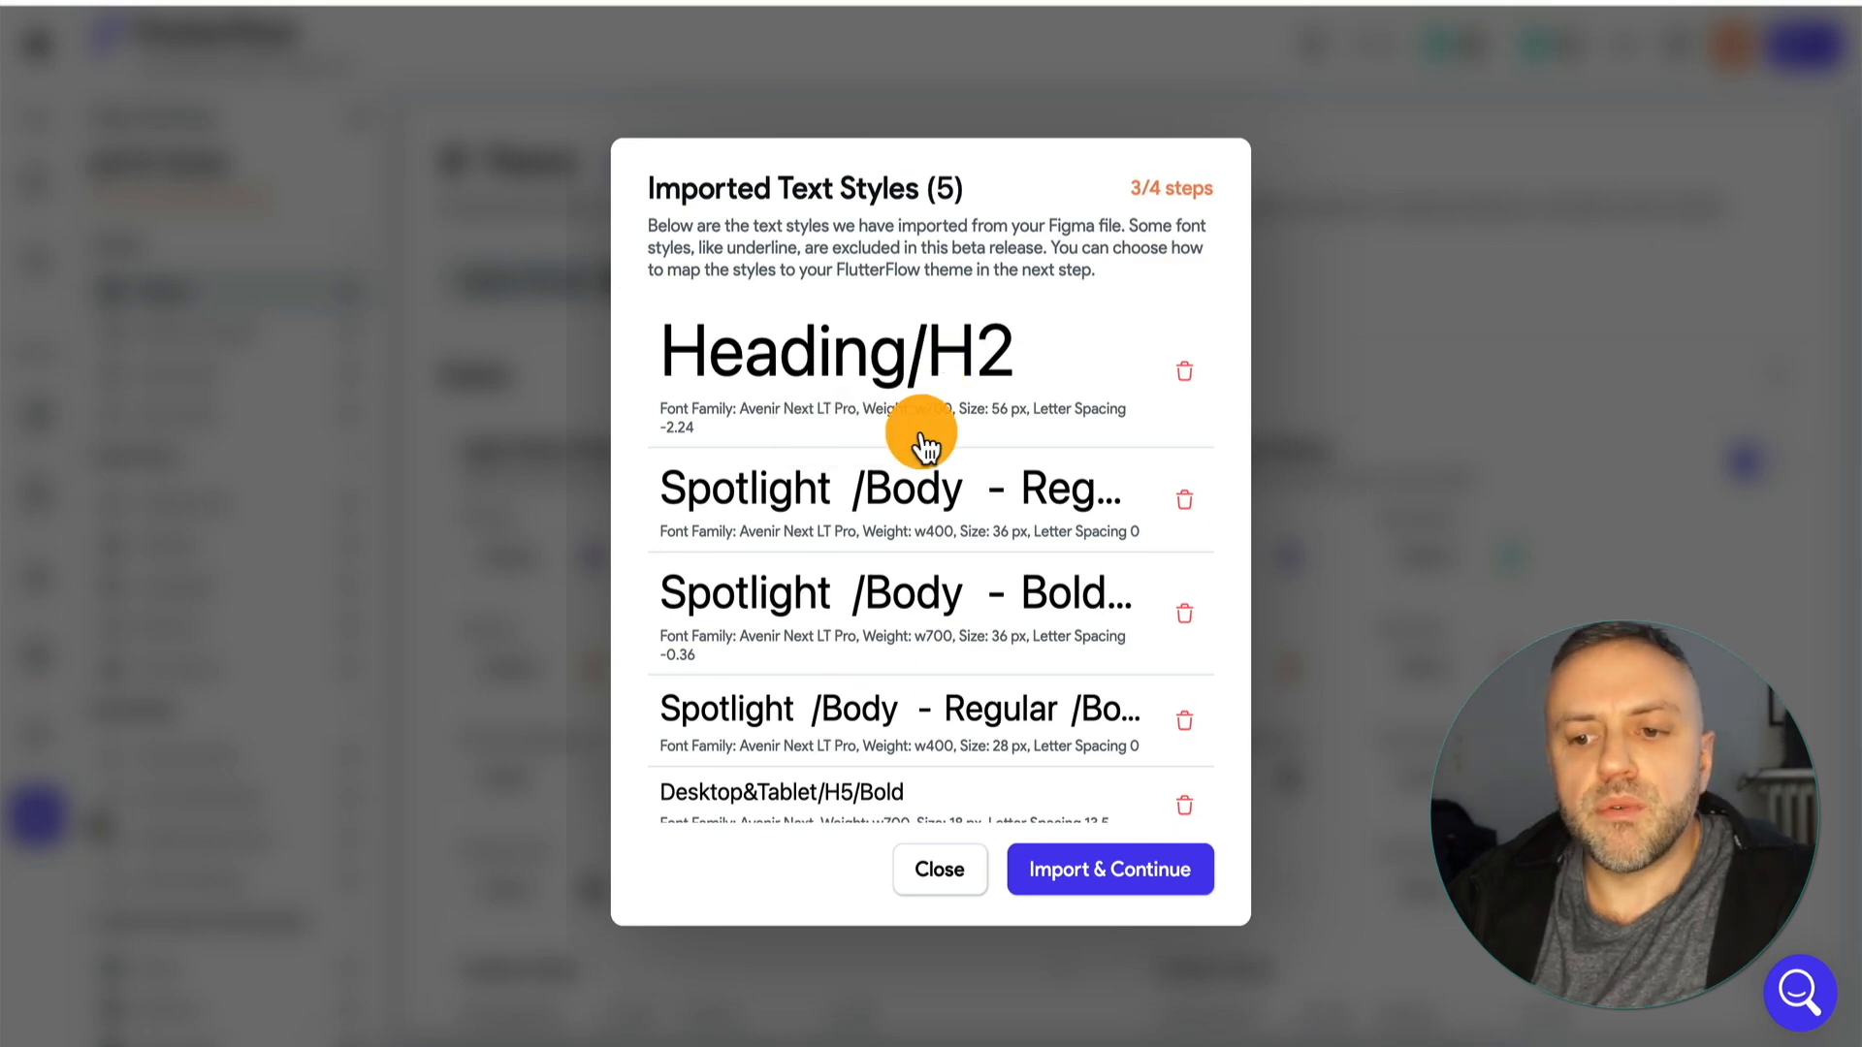
pyautogui.click(1125, 878)
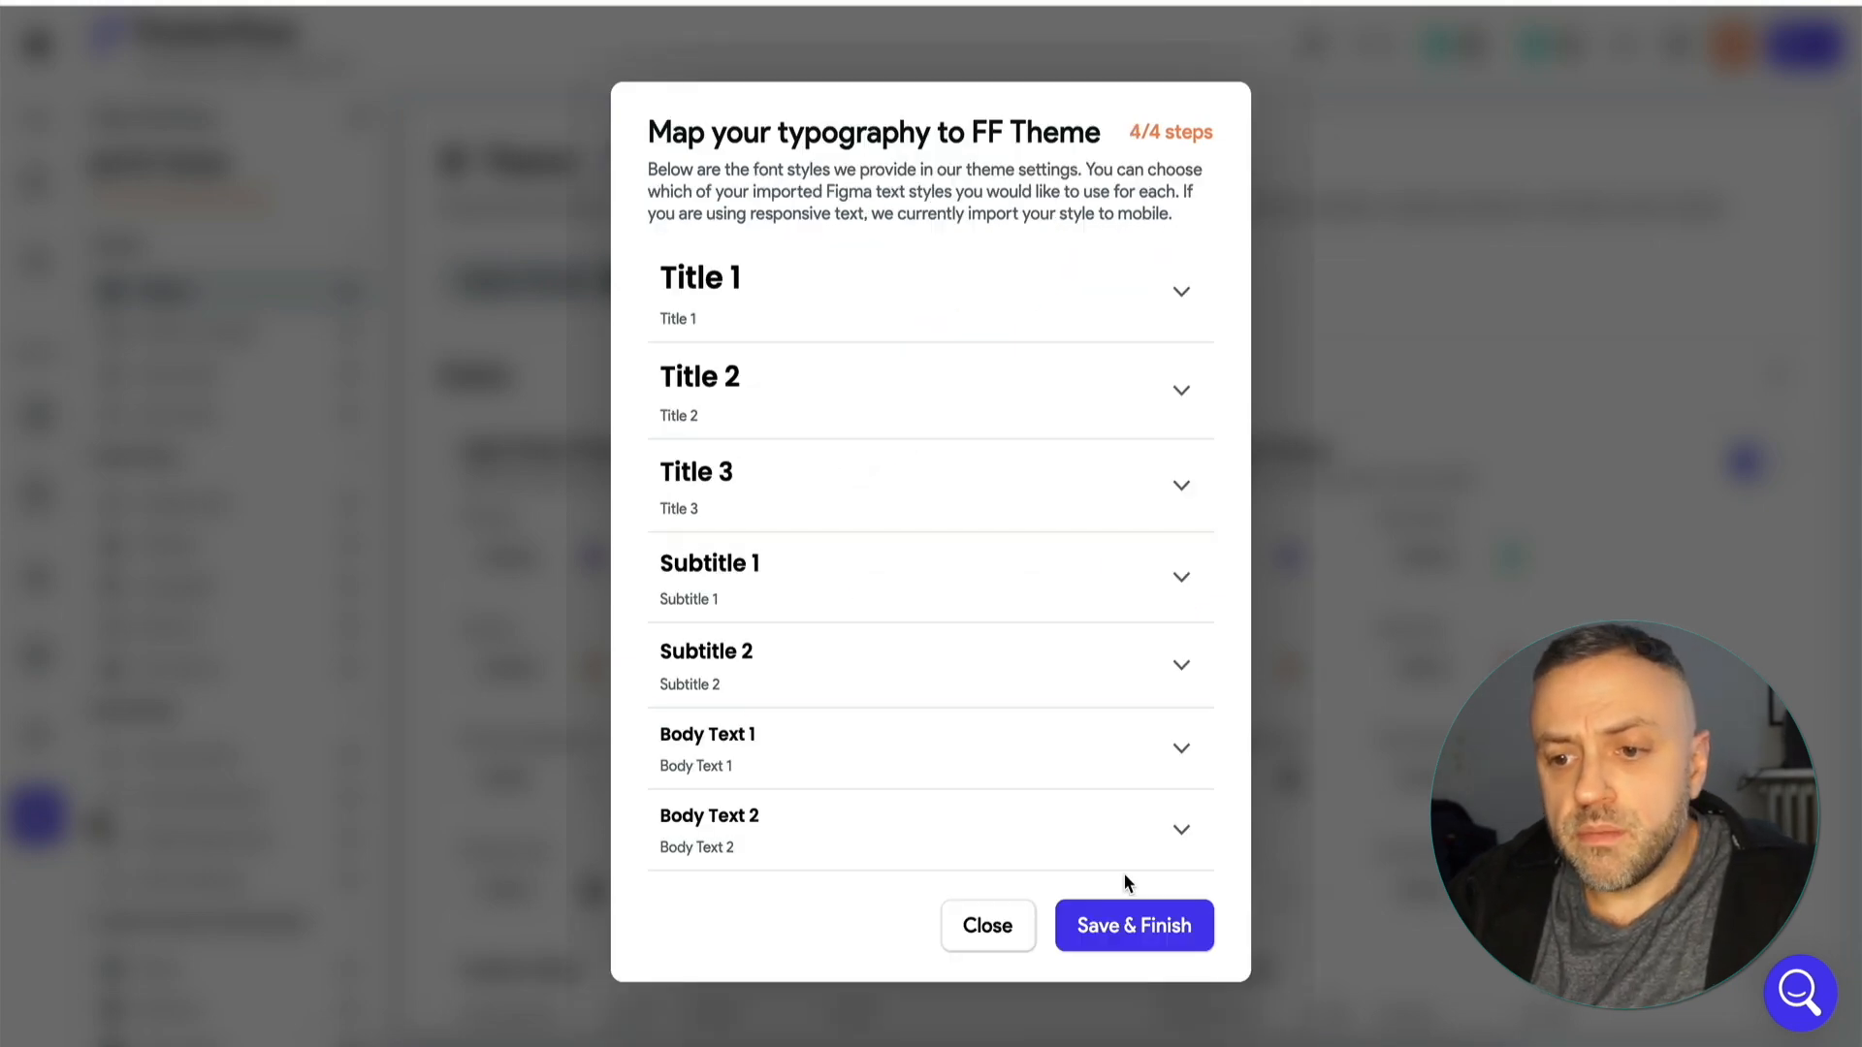
# Map both the Title 1 and Title 2 theme typography styles to the imported Heading/H2.
pyautogui.click(872, 303)
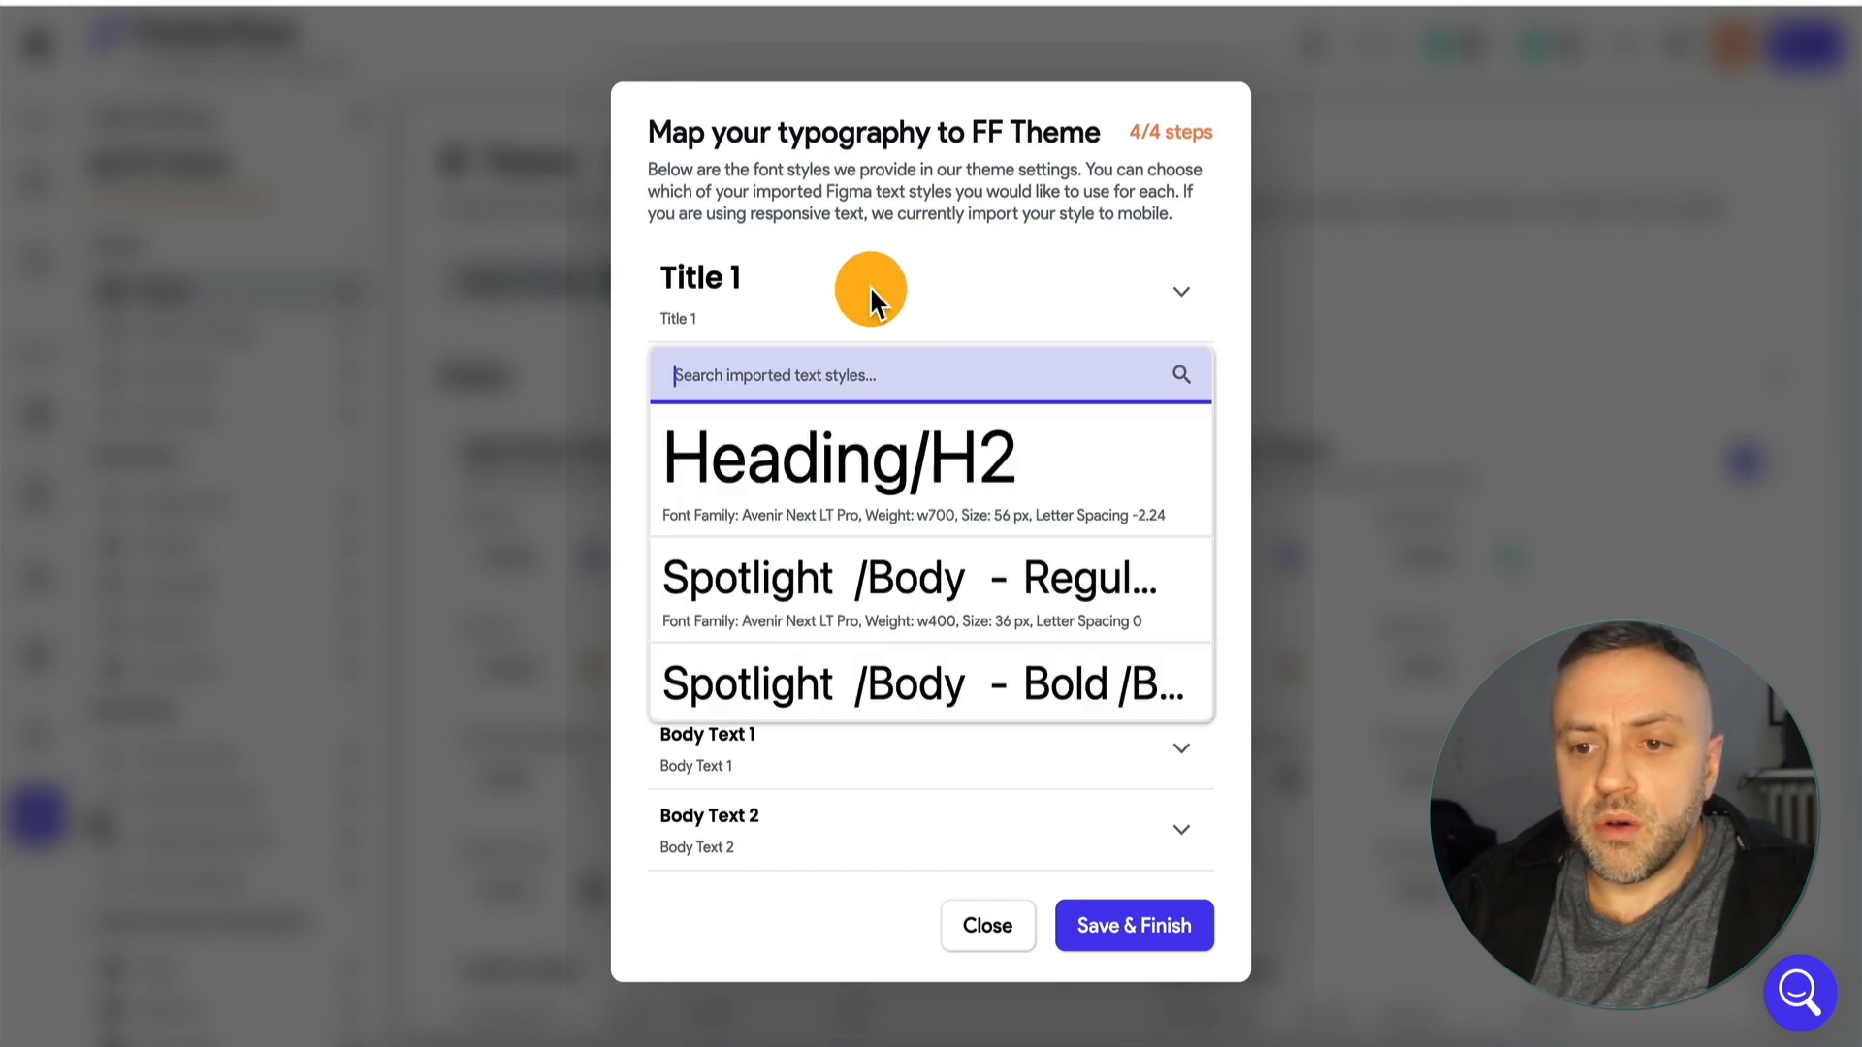
pyautogui.click(794, 284)
pyautogui.click(757, 281)
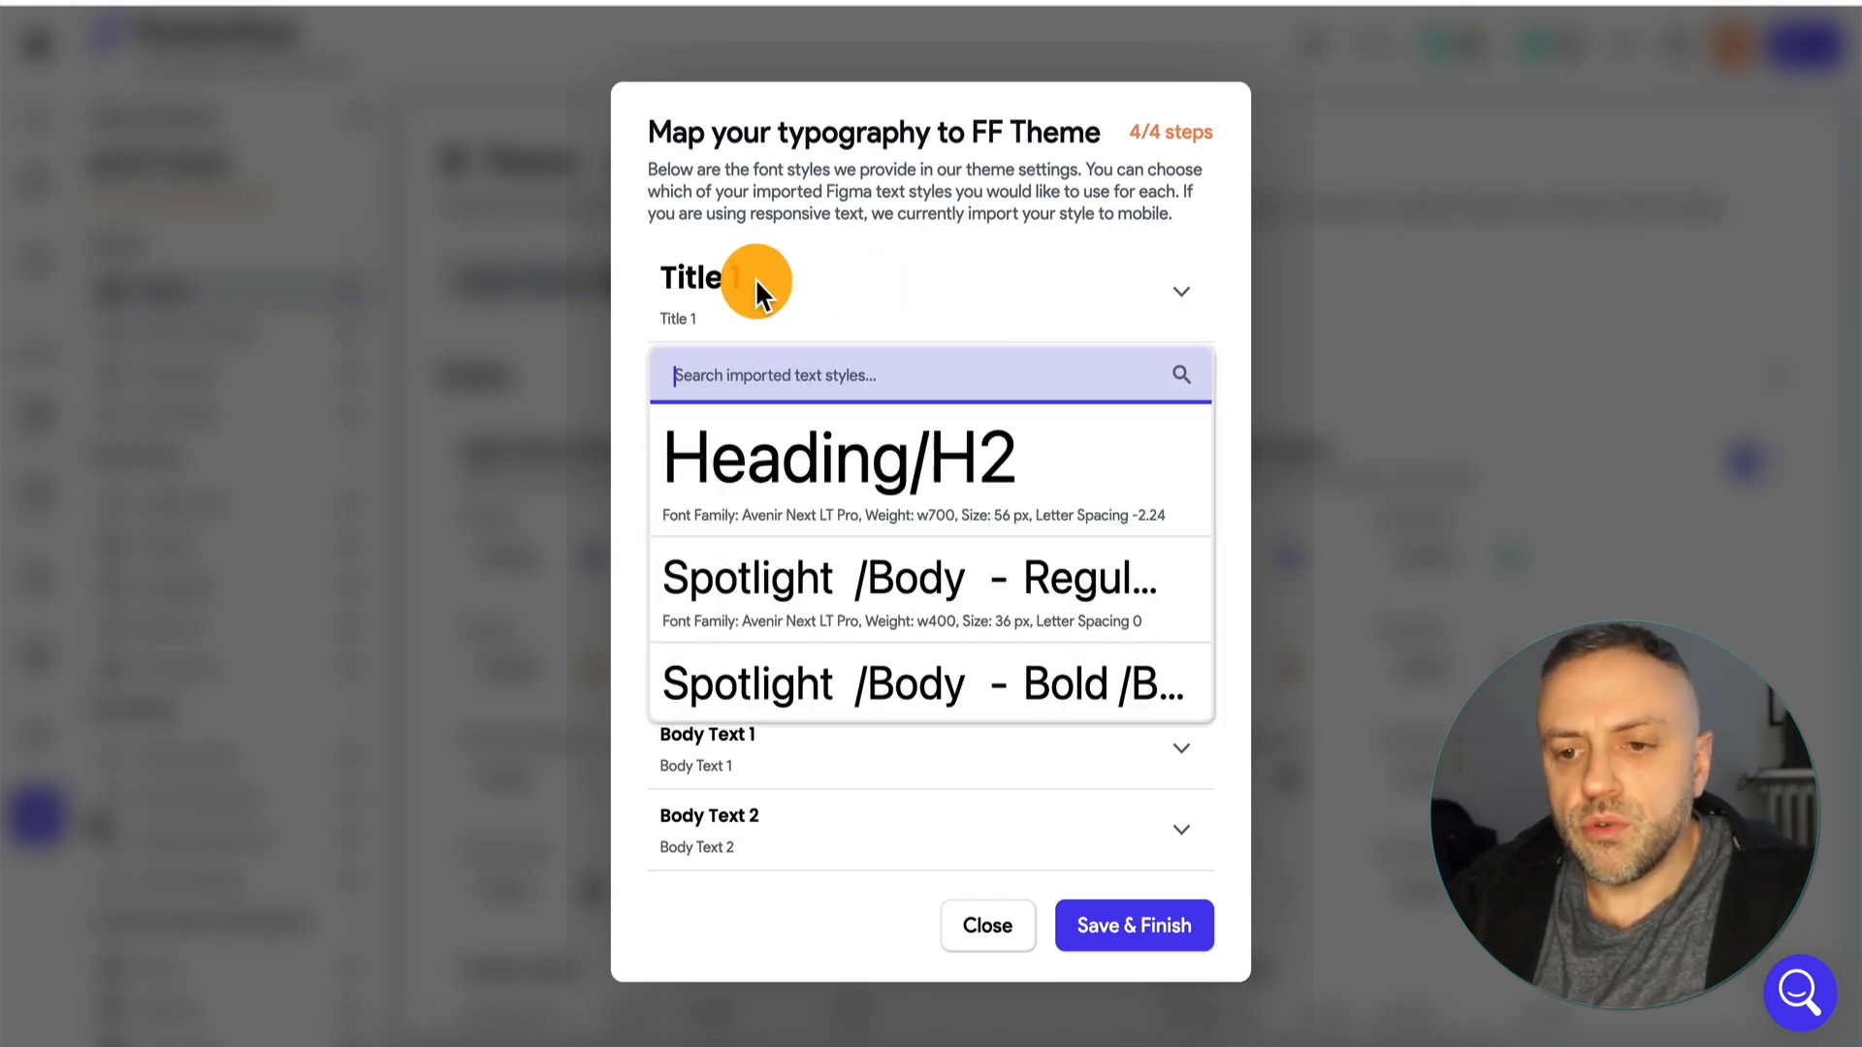
pyautogui.click(781, 485)
pyautogui.click(790, 410)
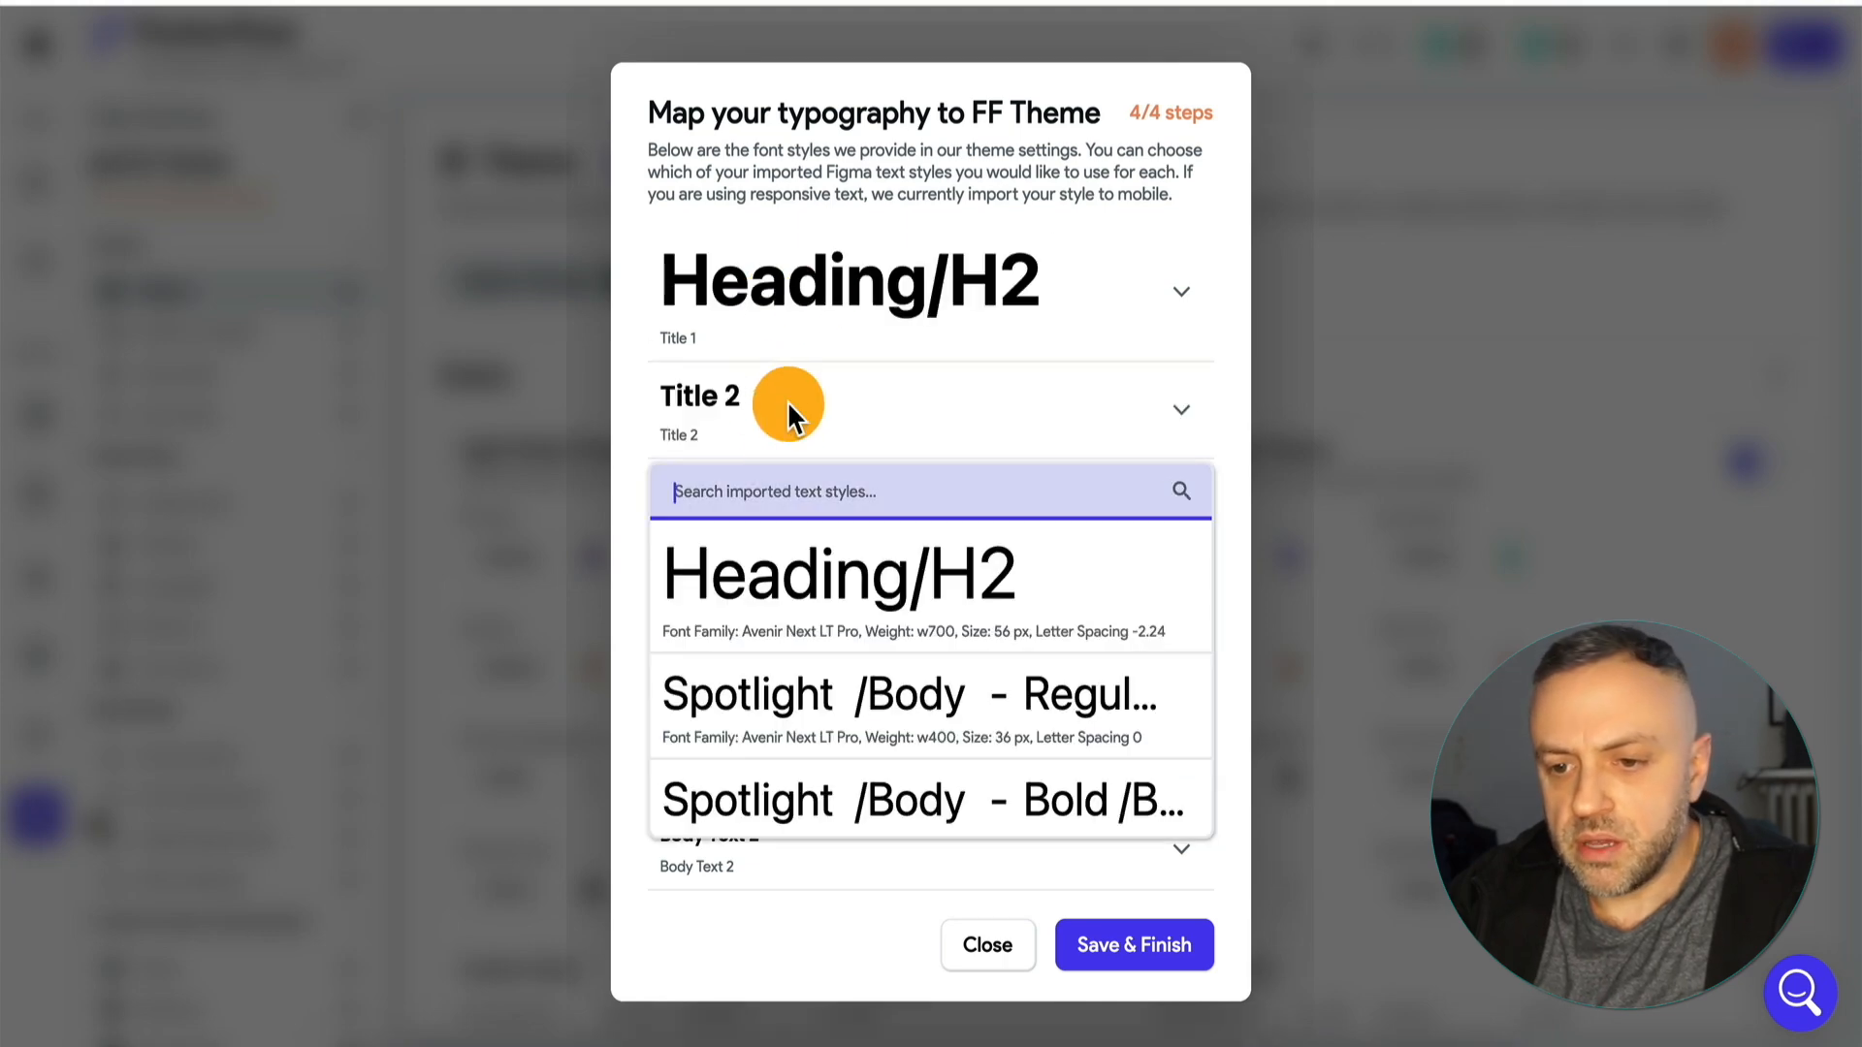
pyautogui.click(814, 596)
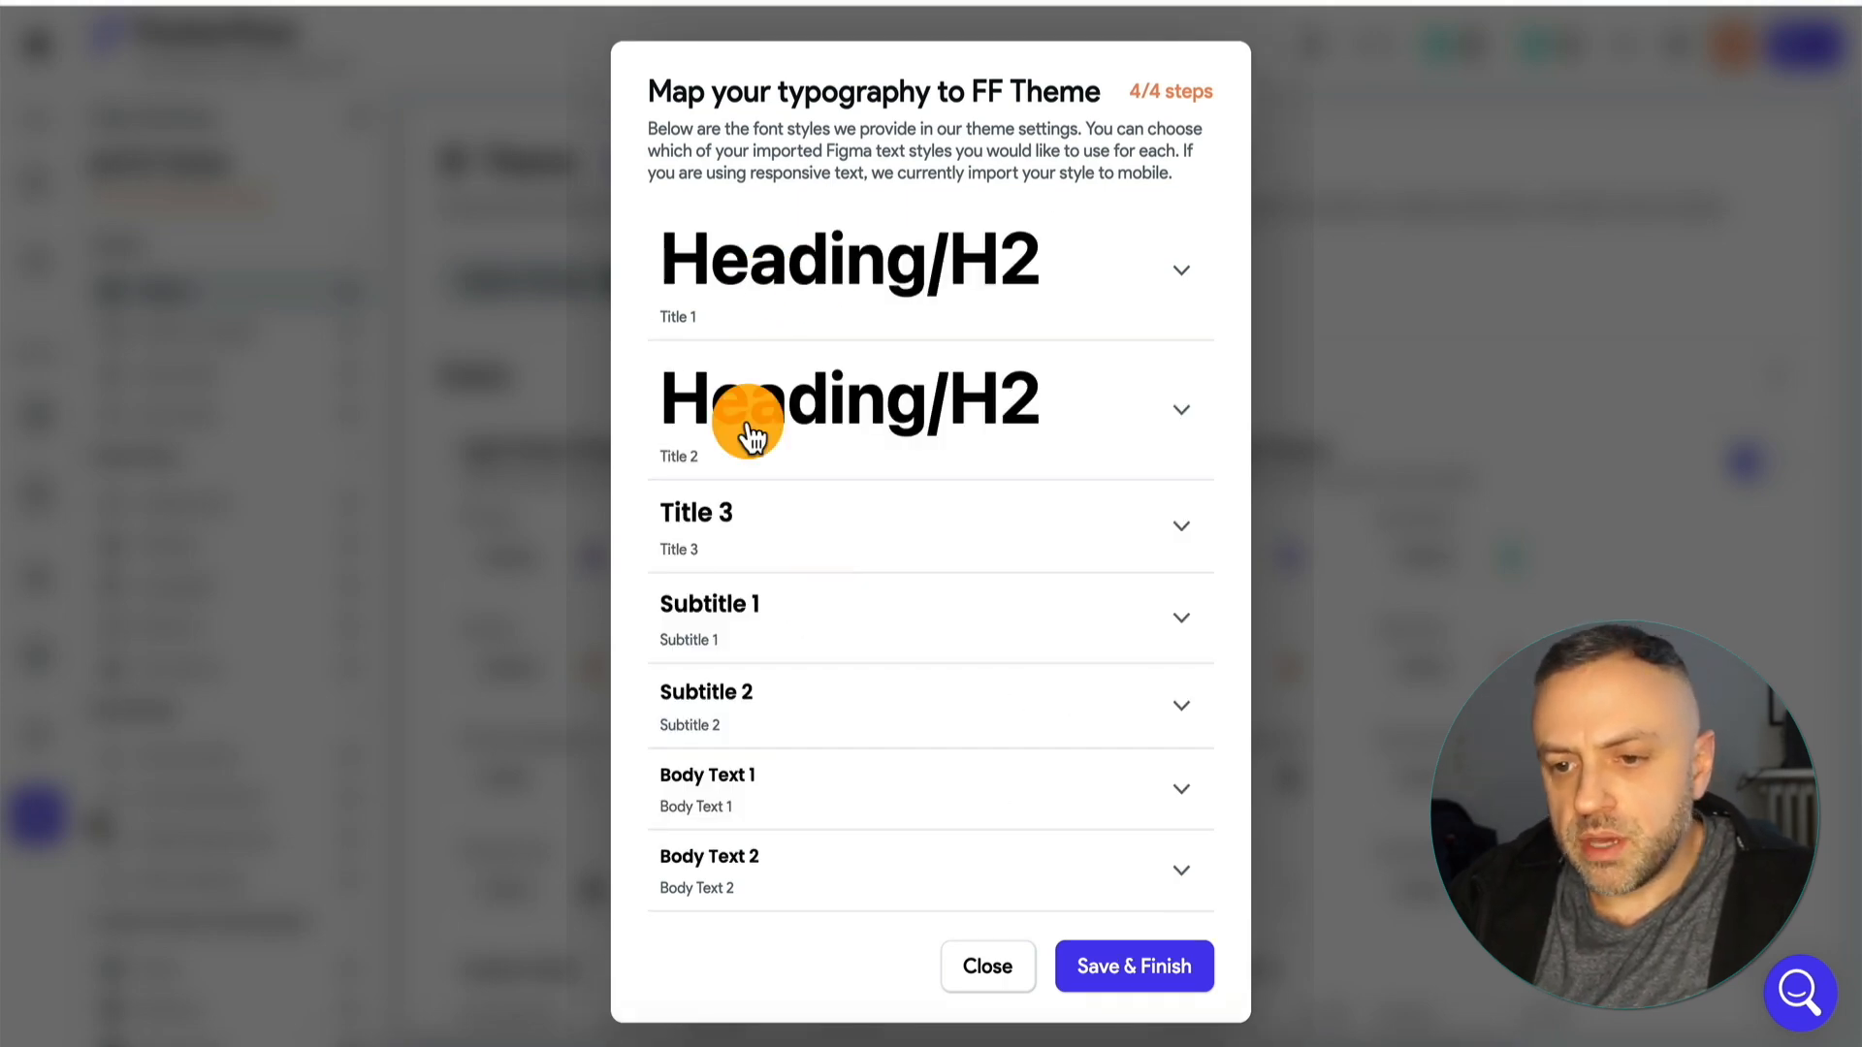
pyautogui.click(820, 278)
pyautogui.click(713, 239)
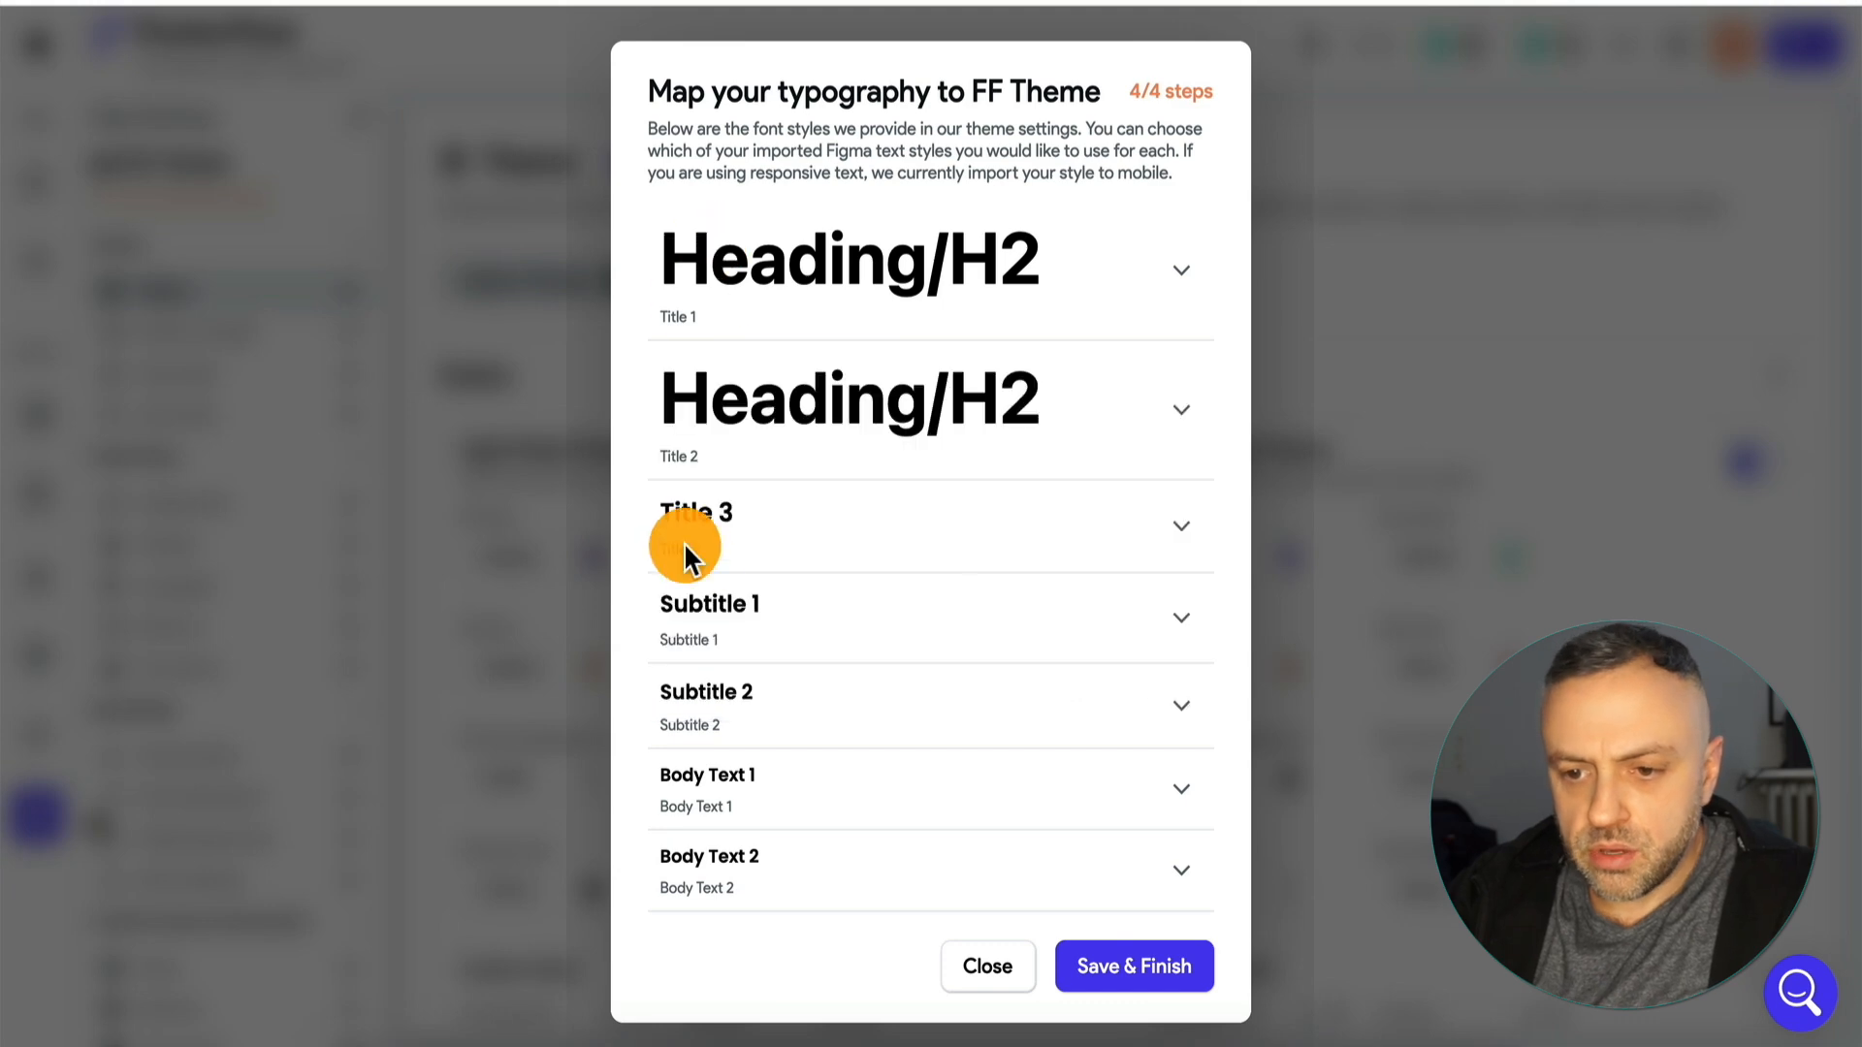
# Map Body Text 1 to the imported Spotlight /Body - Bold style and save the typography mapping to finish the import.
pyautogui.click(737, 548)
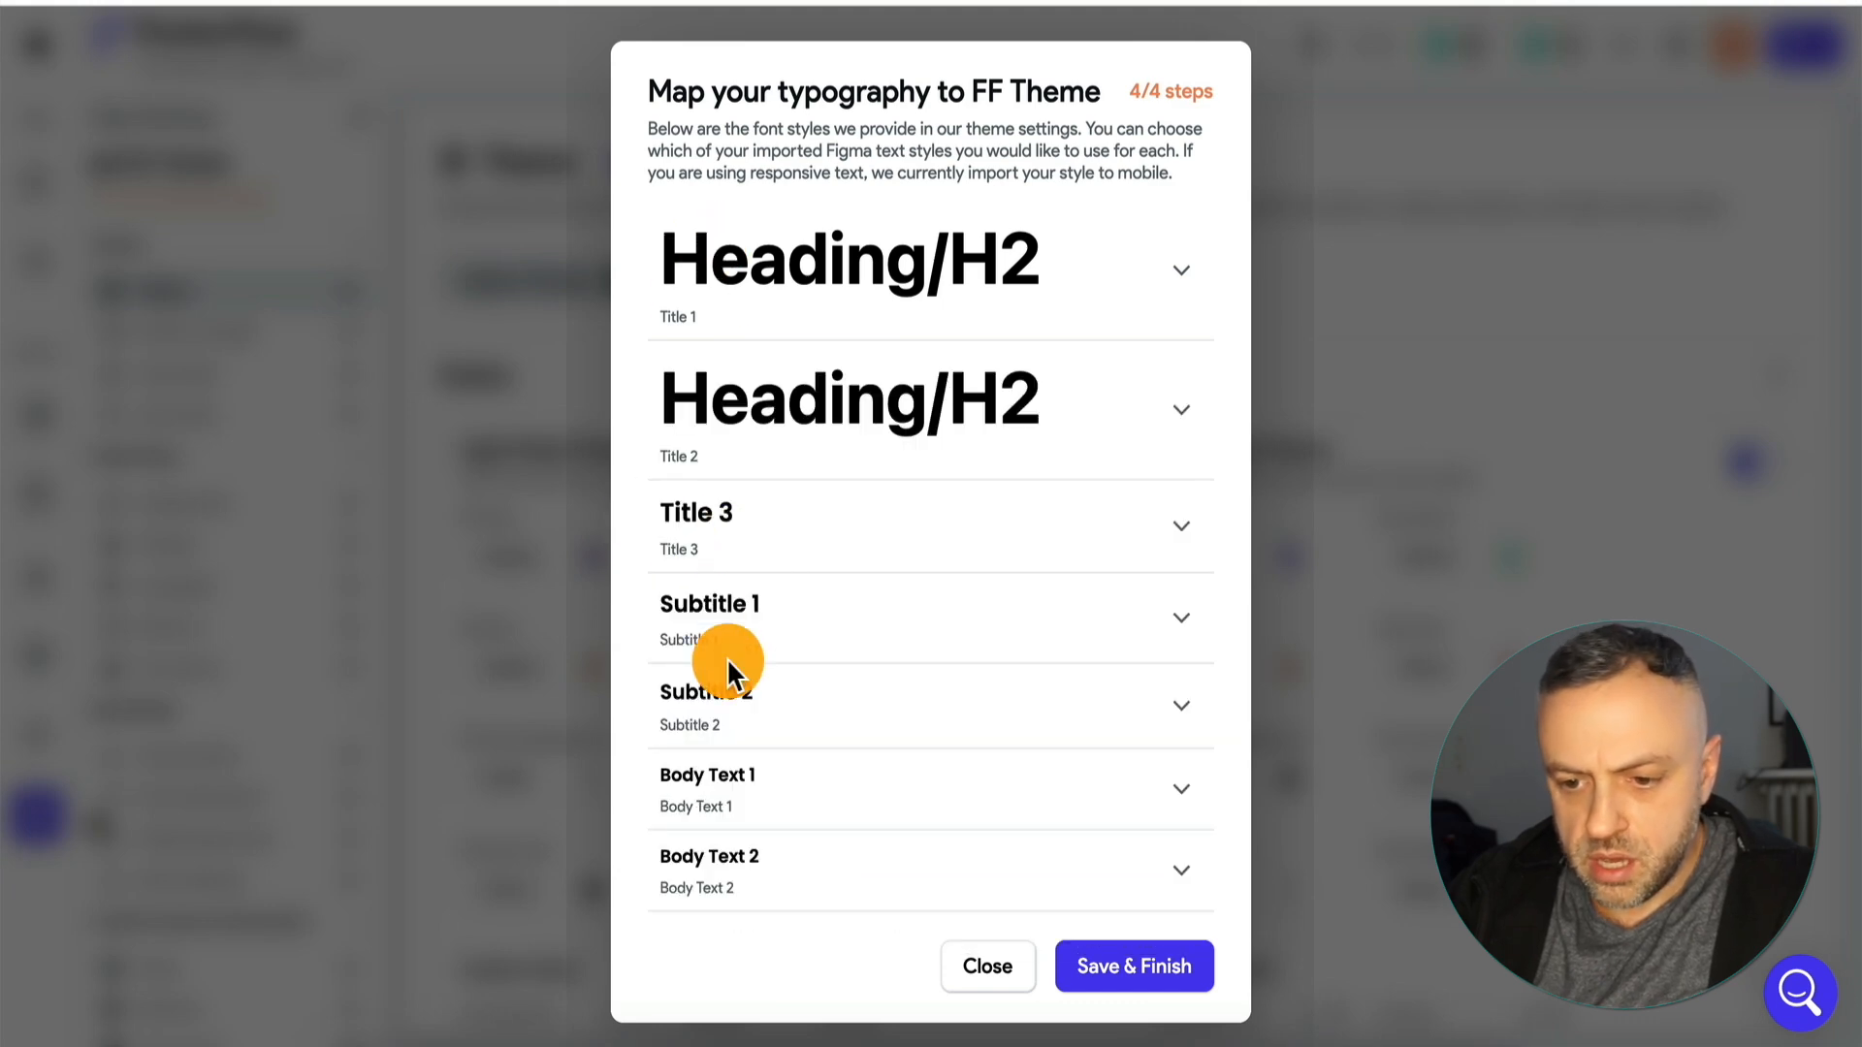
pyautogui.click(809, 791)
pyautogui.scroll(-2, 844, 917)
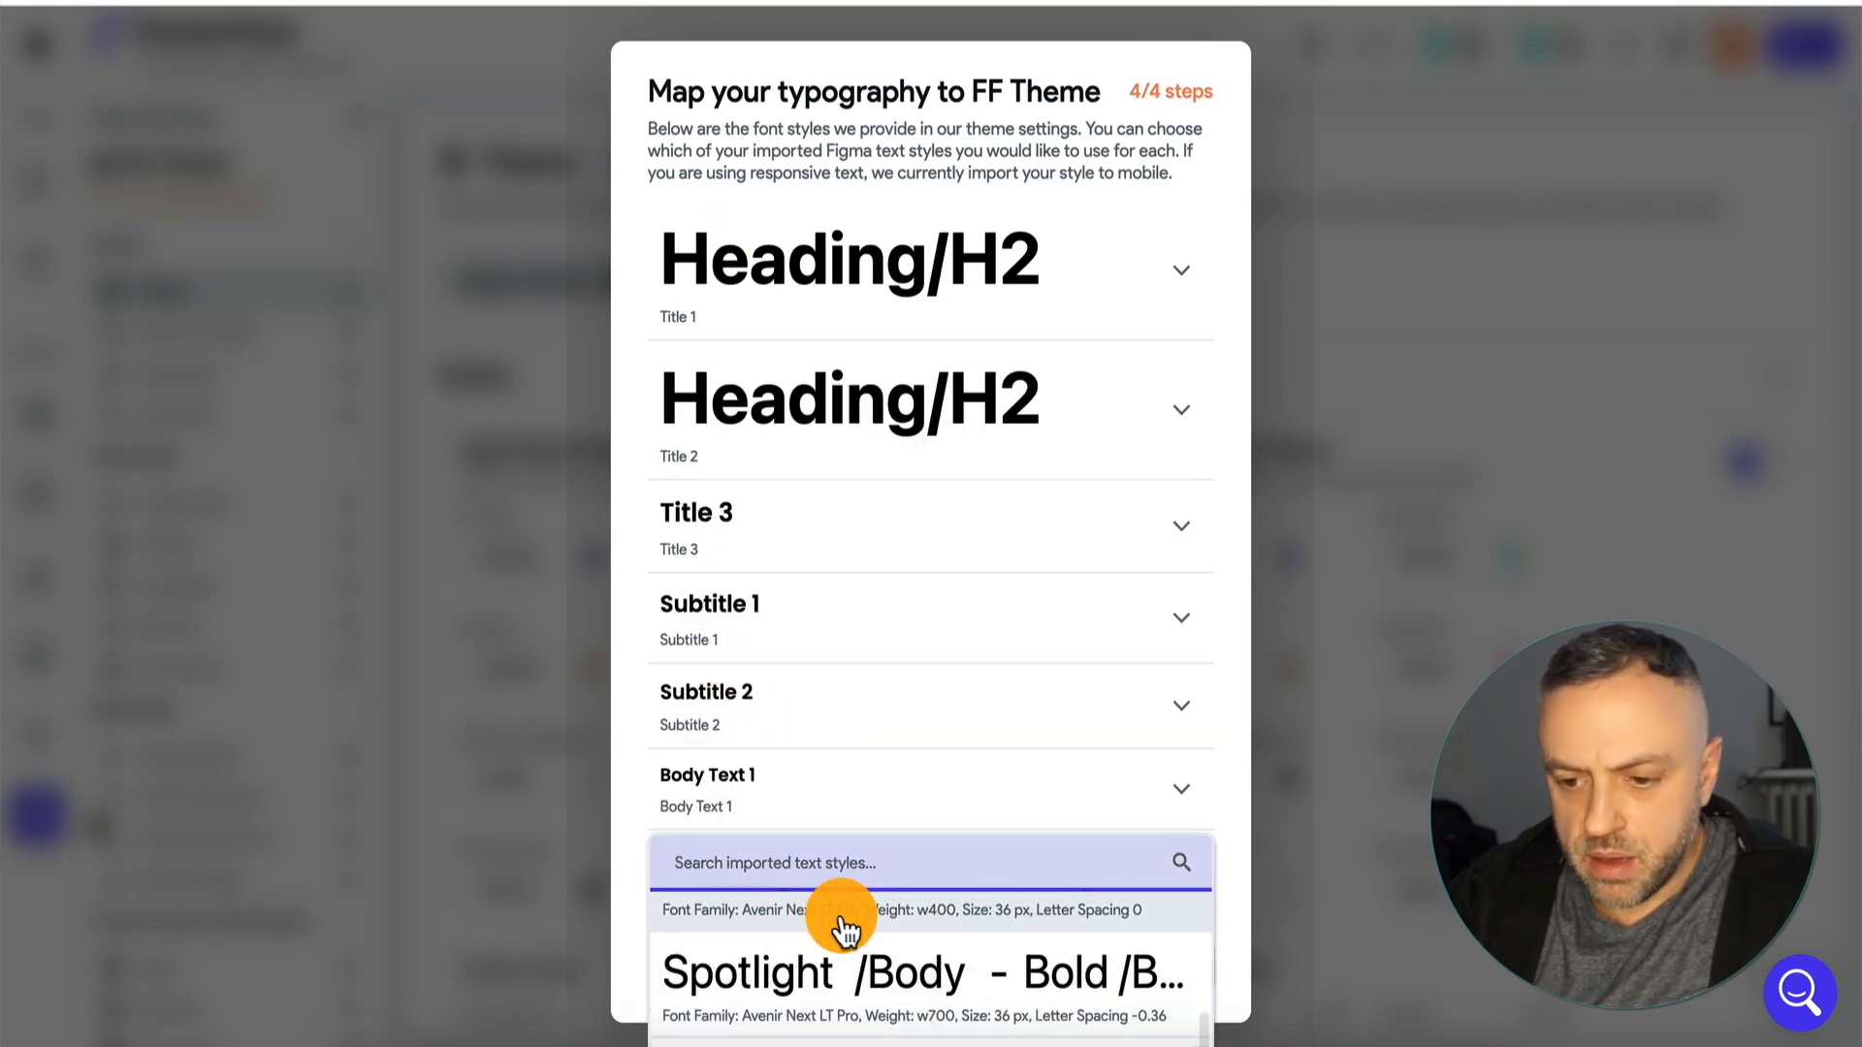
pyautogui.click(876, 974)
pyautogui.click(936, 809)
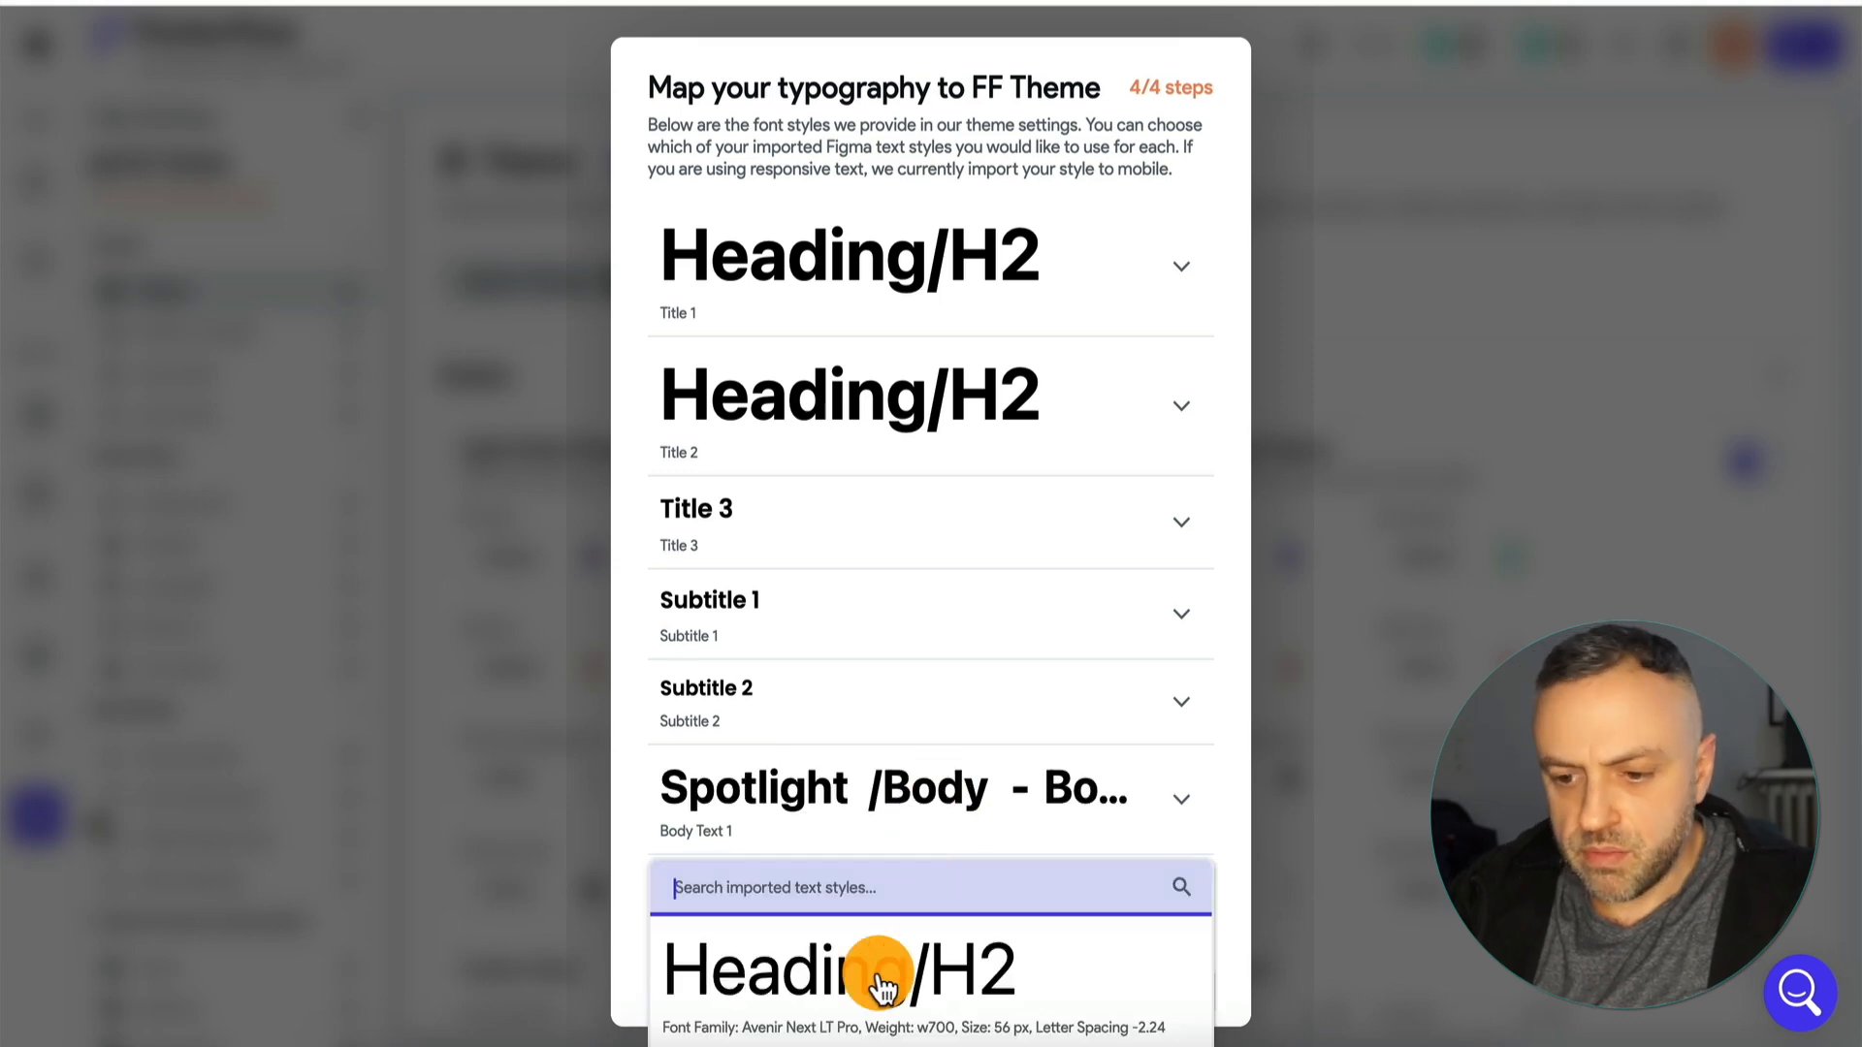
pyautogui.scroll(-2, 878, 970)
pyautogui.click(873, 1016)
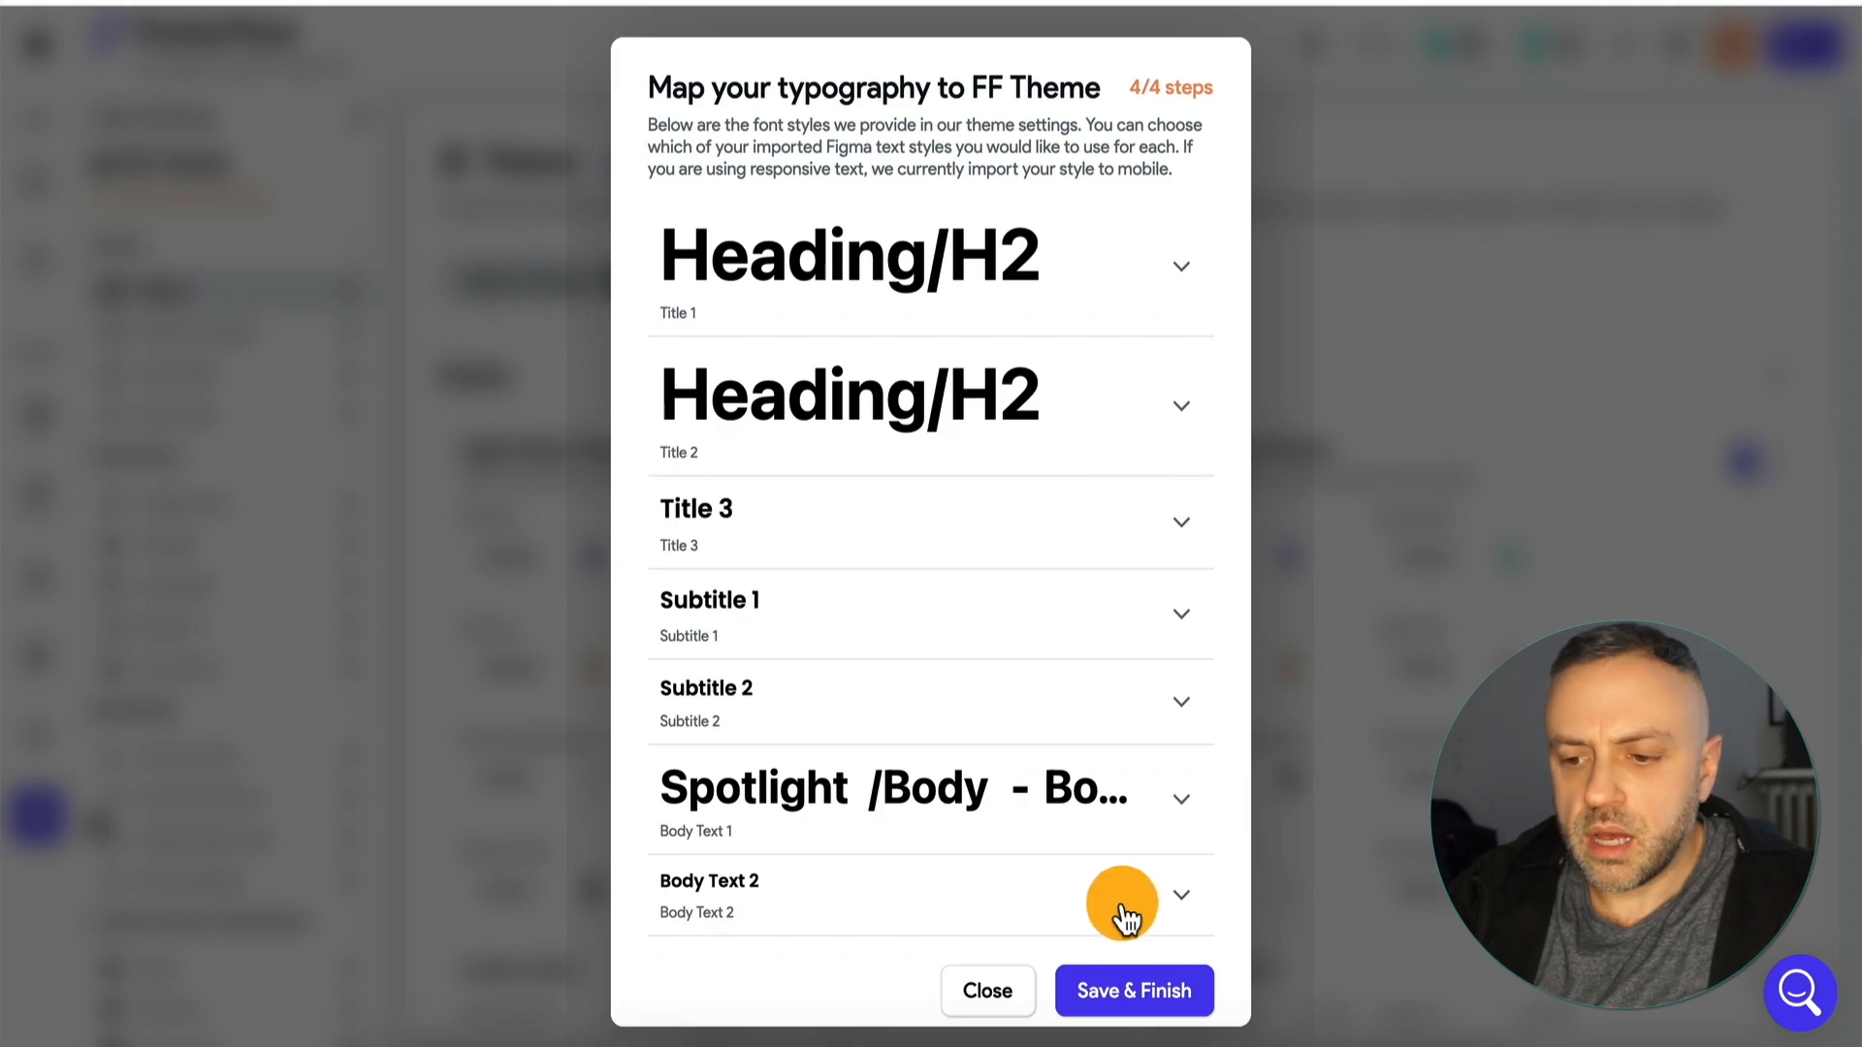
pyautogui.click(1133, 989)
# On the ex1 page, inspect the AppBar's background color and set the Subscribe button's fill color to the theme's Primary.
pyautogui.click(543, 562)
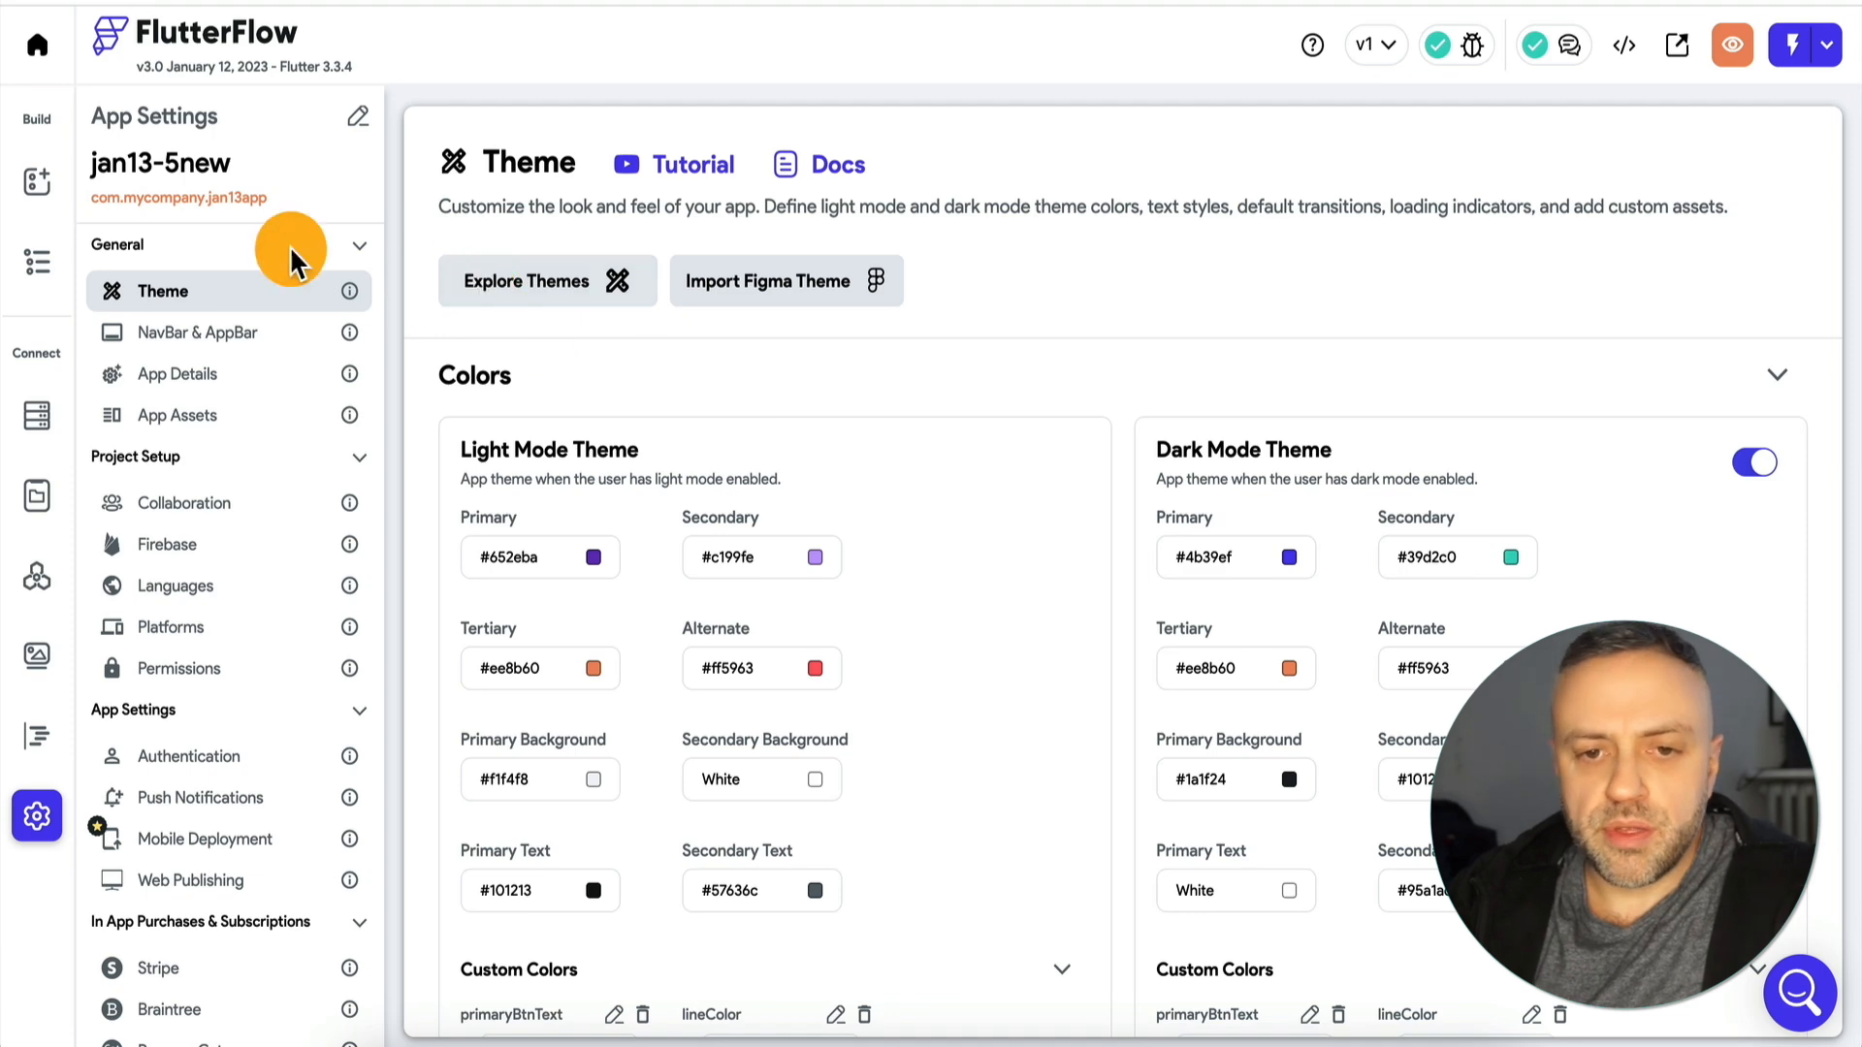
pyautogui.click(41, 186)
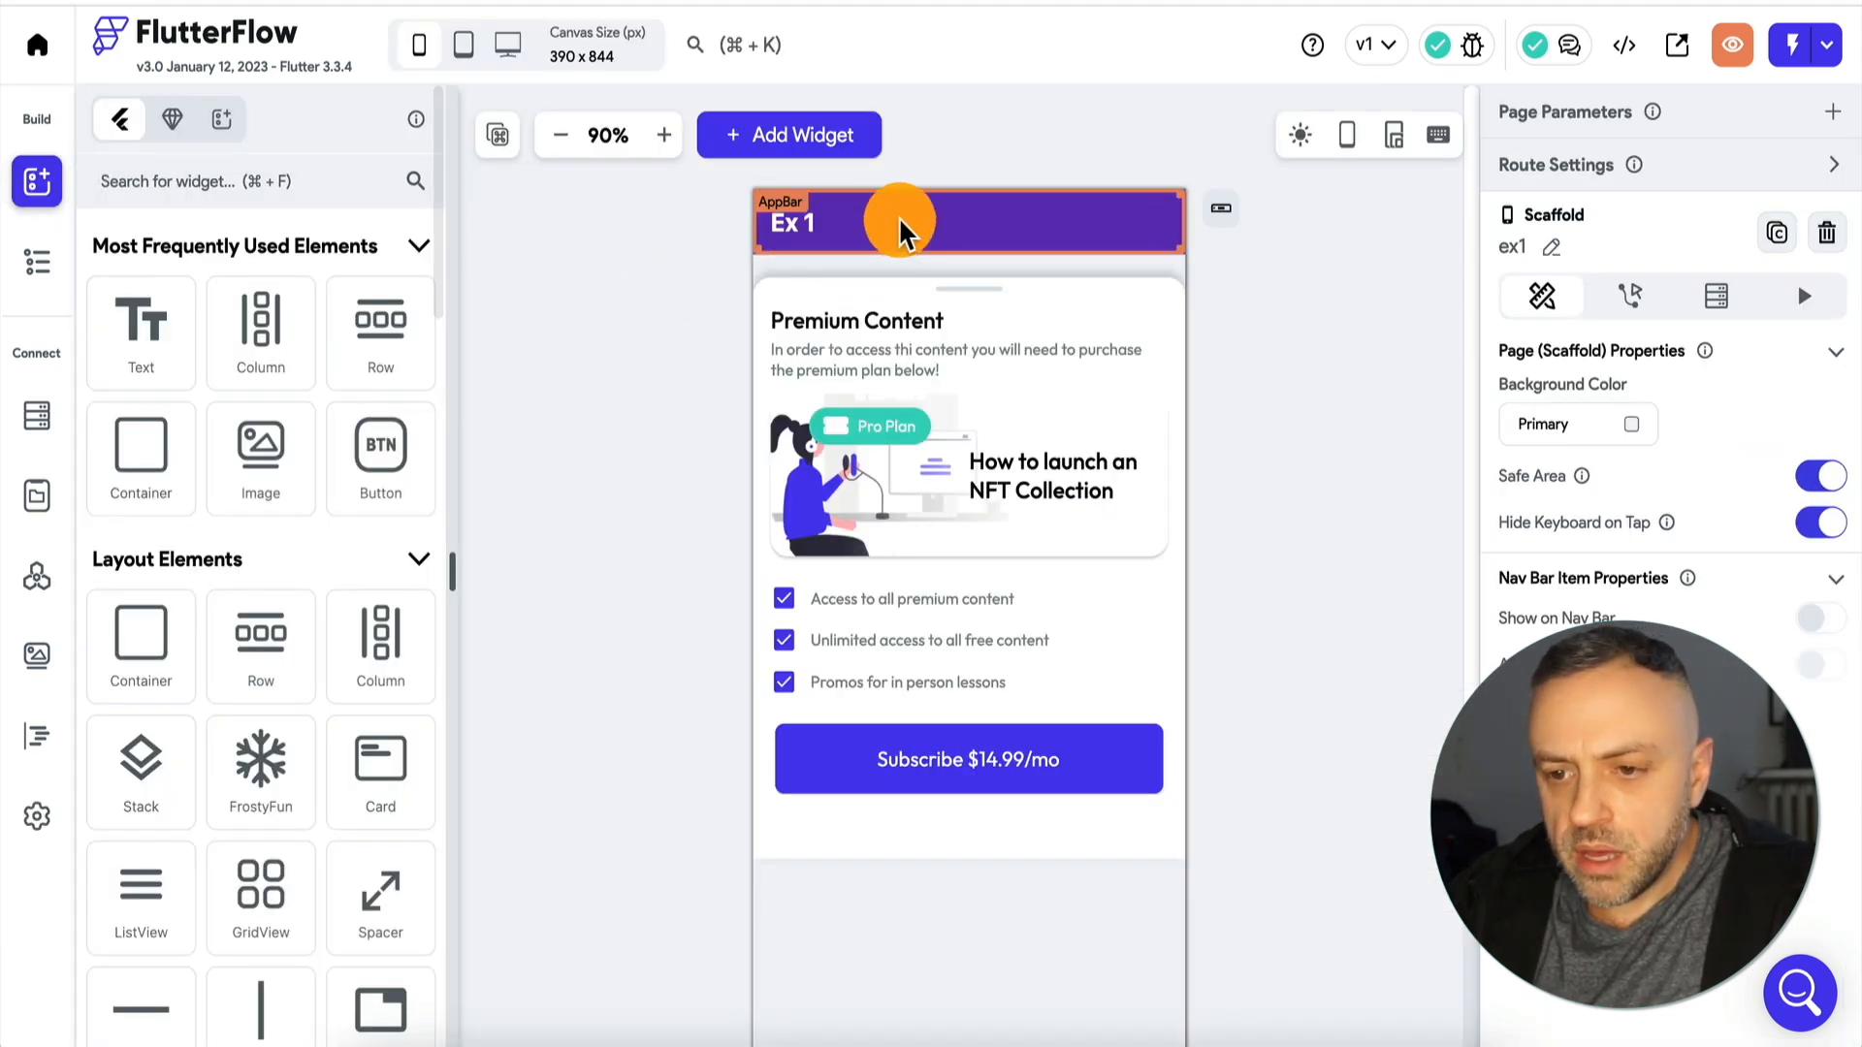
pyautogui.click(852, 218)
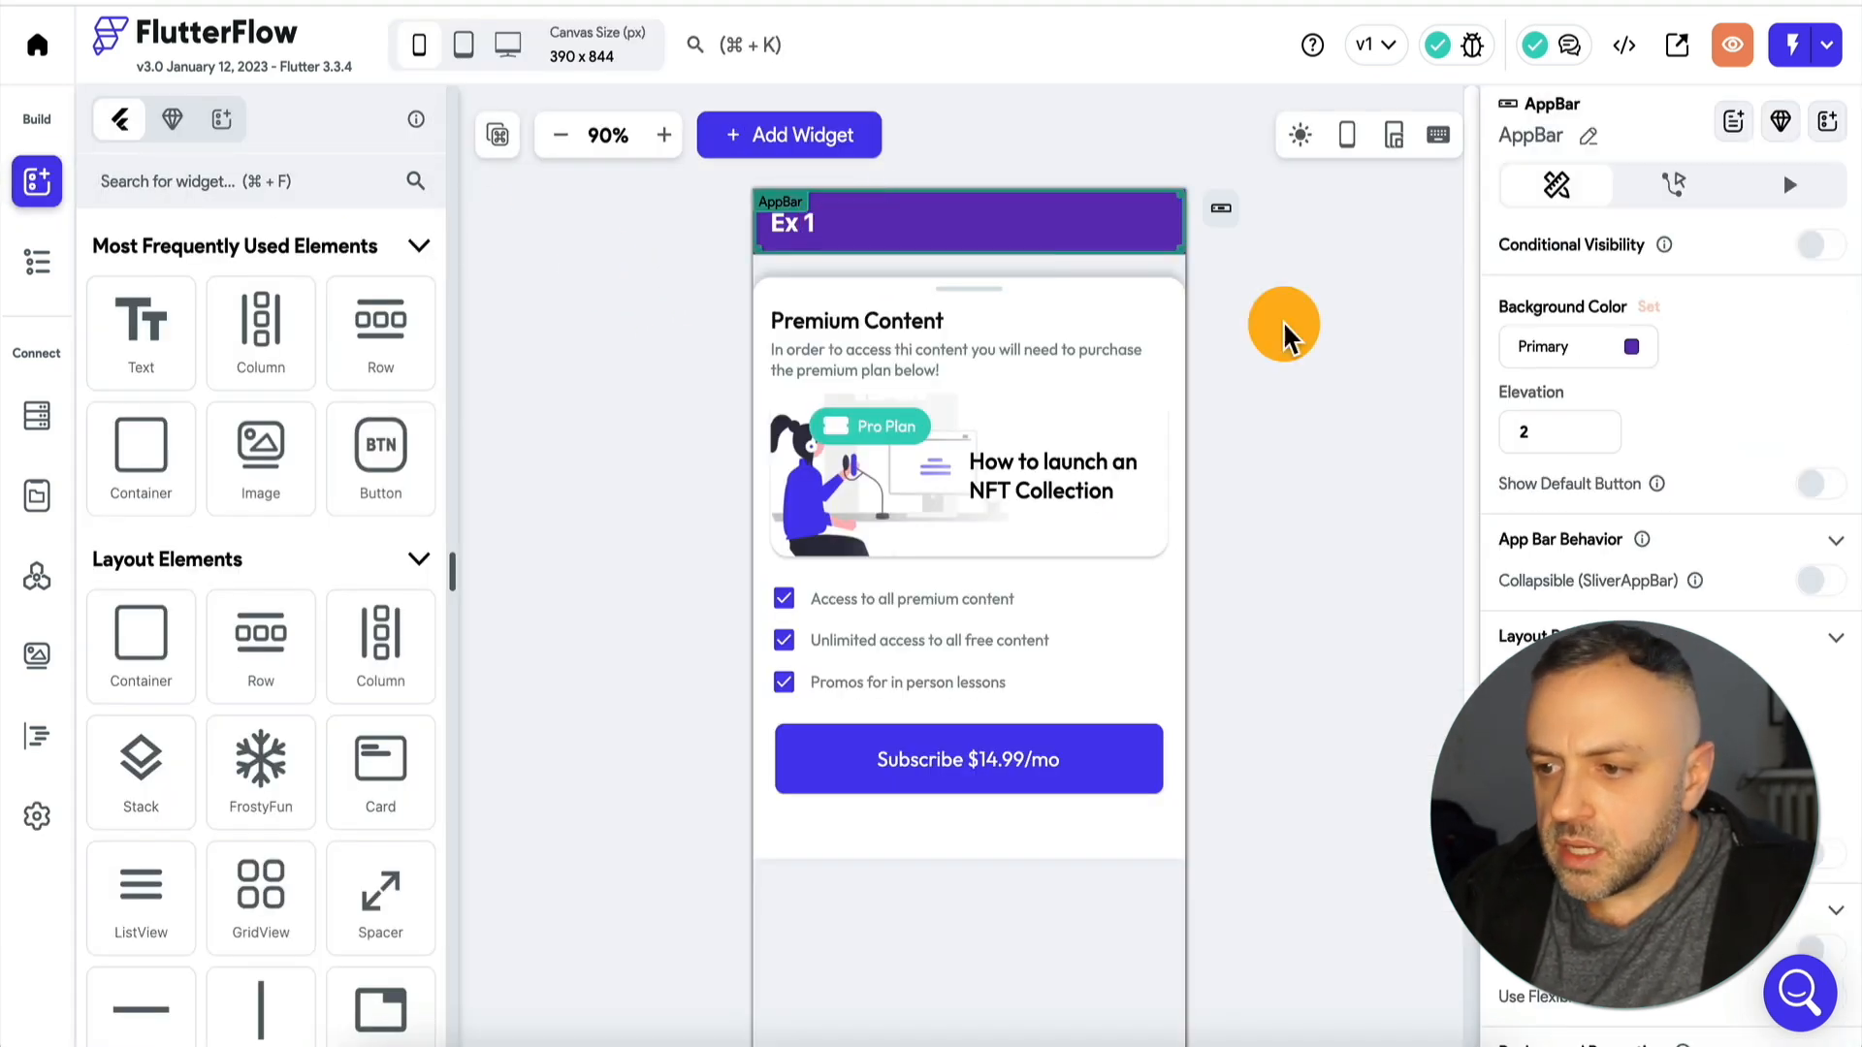
pyautogui.click(847, 757)
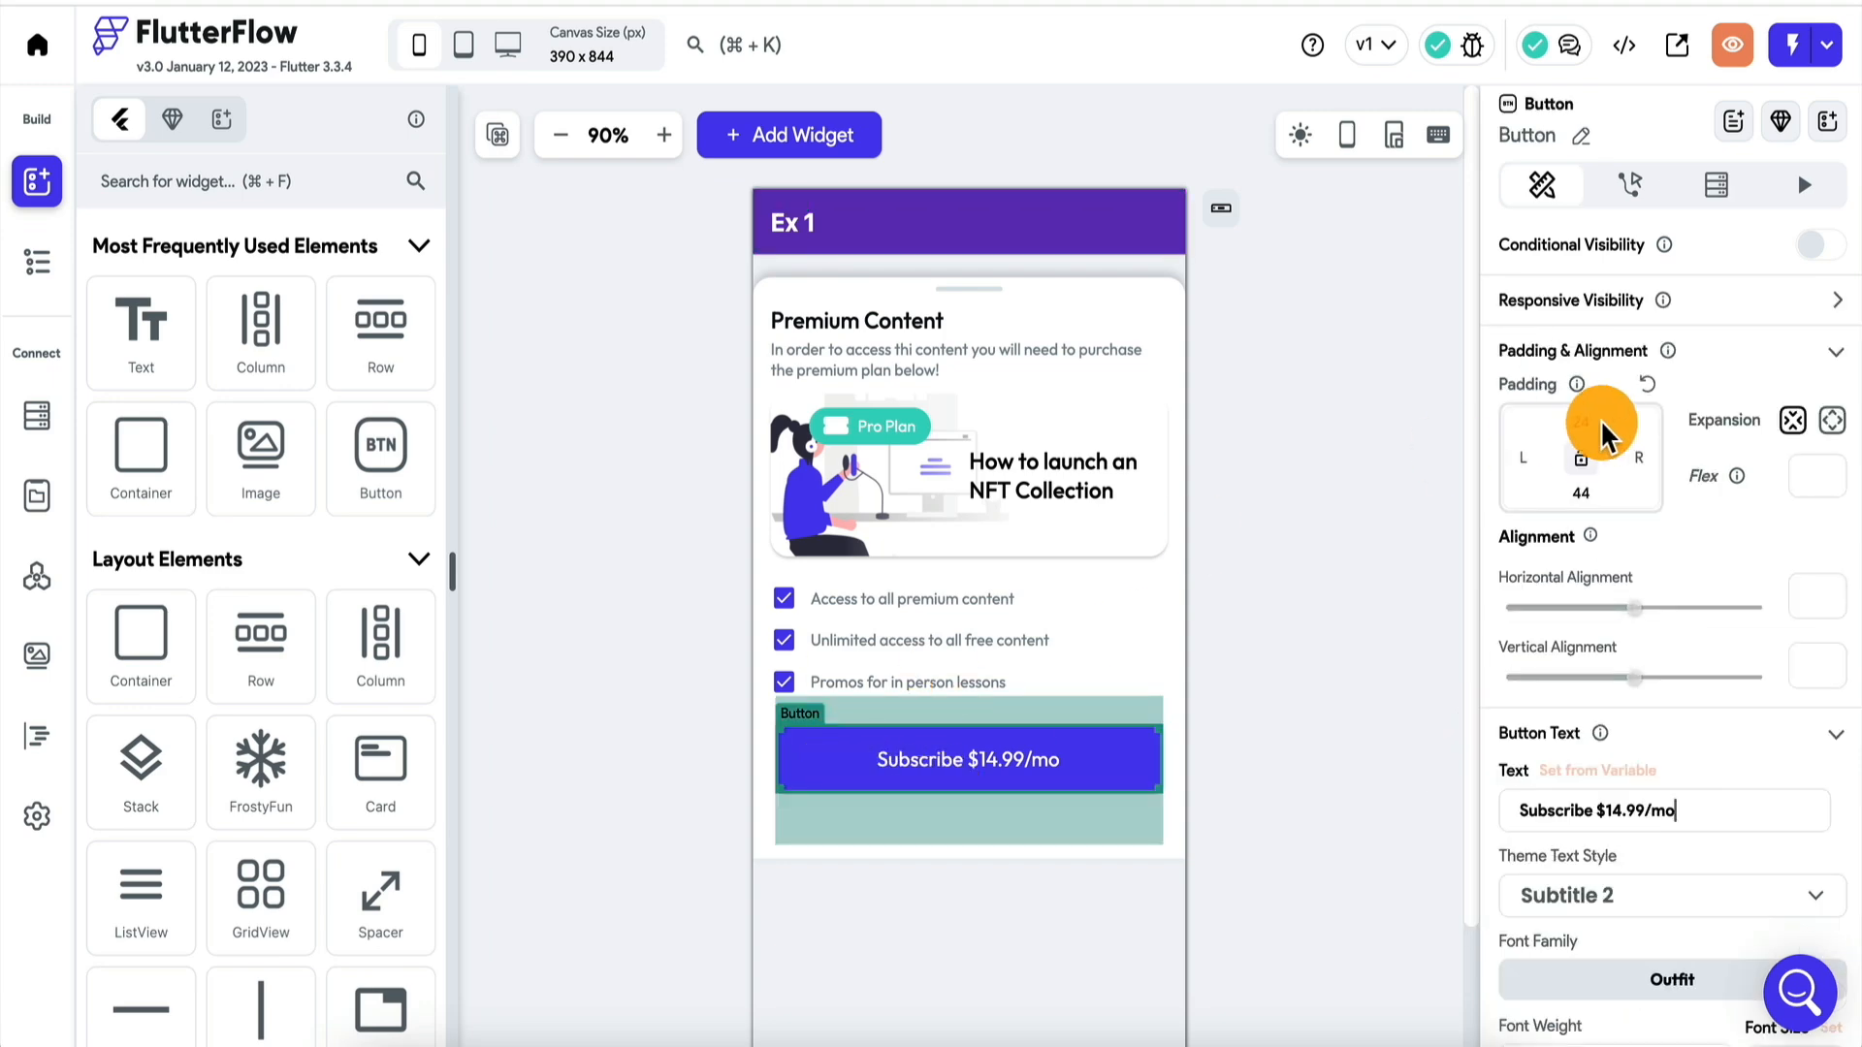
pyautogui.scroll(-6, 1683, 573)
pyautogui.scroll(-2, 1681, 582)
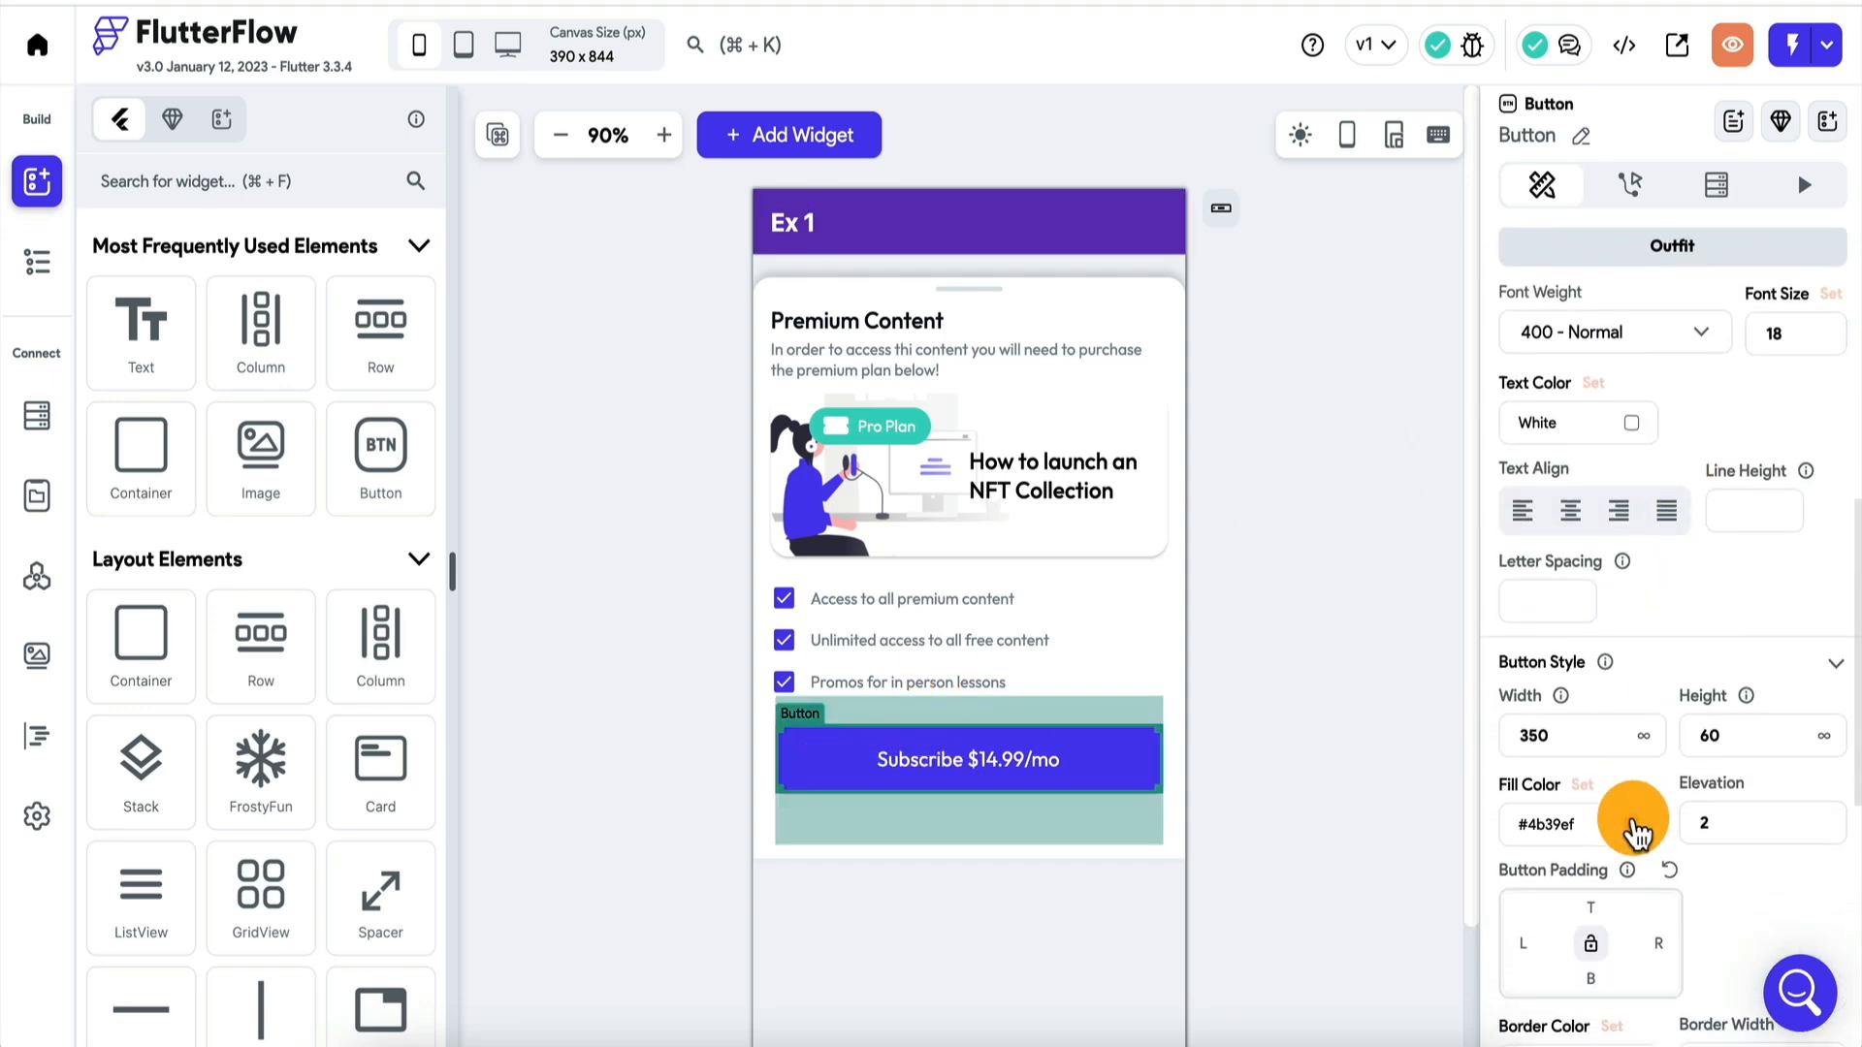
pyautogui.click(1634, 827)
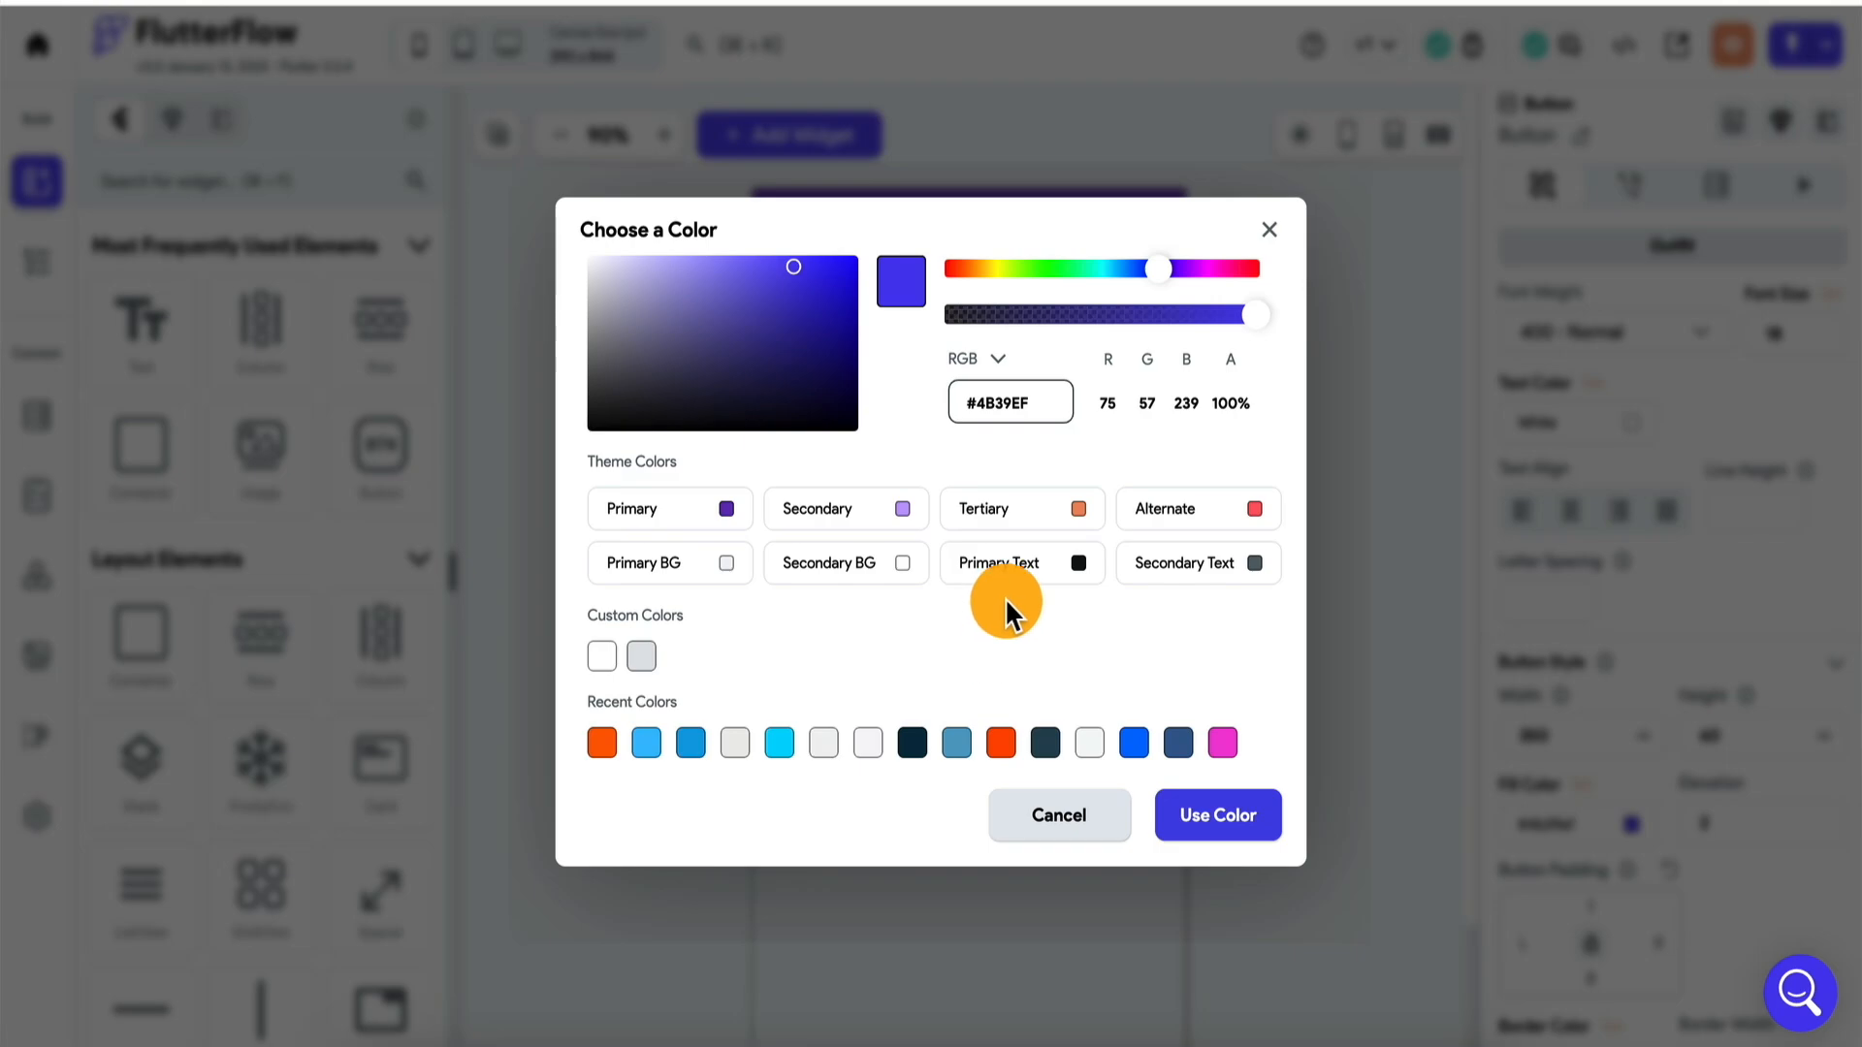
pyautogui.click(669, 508)
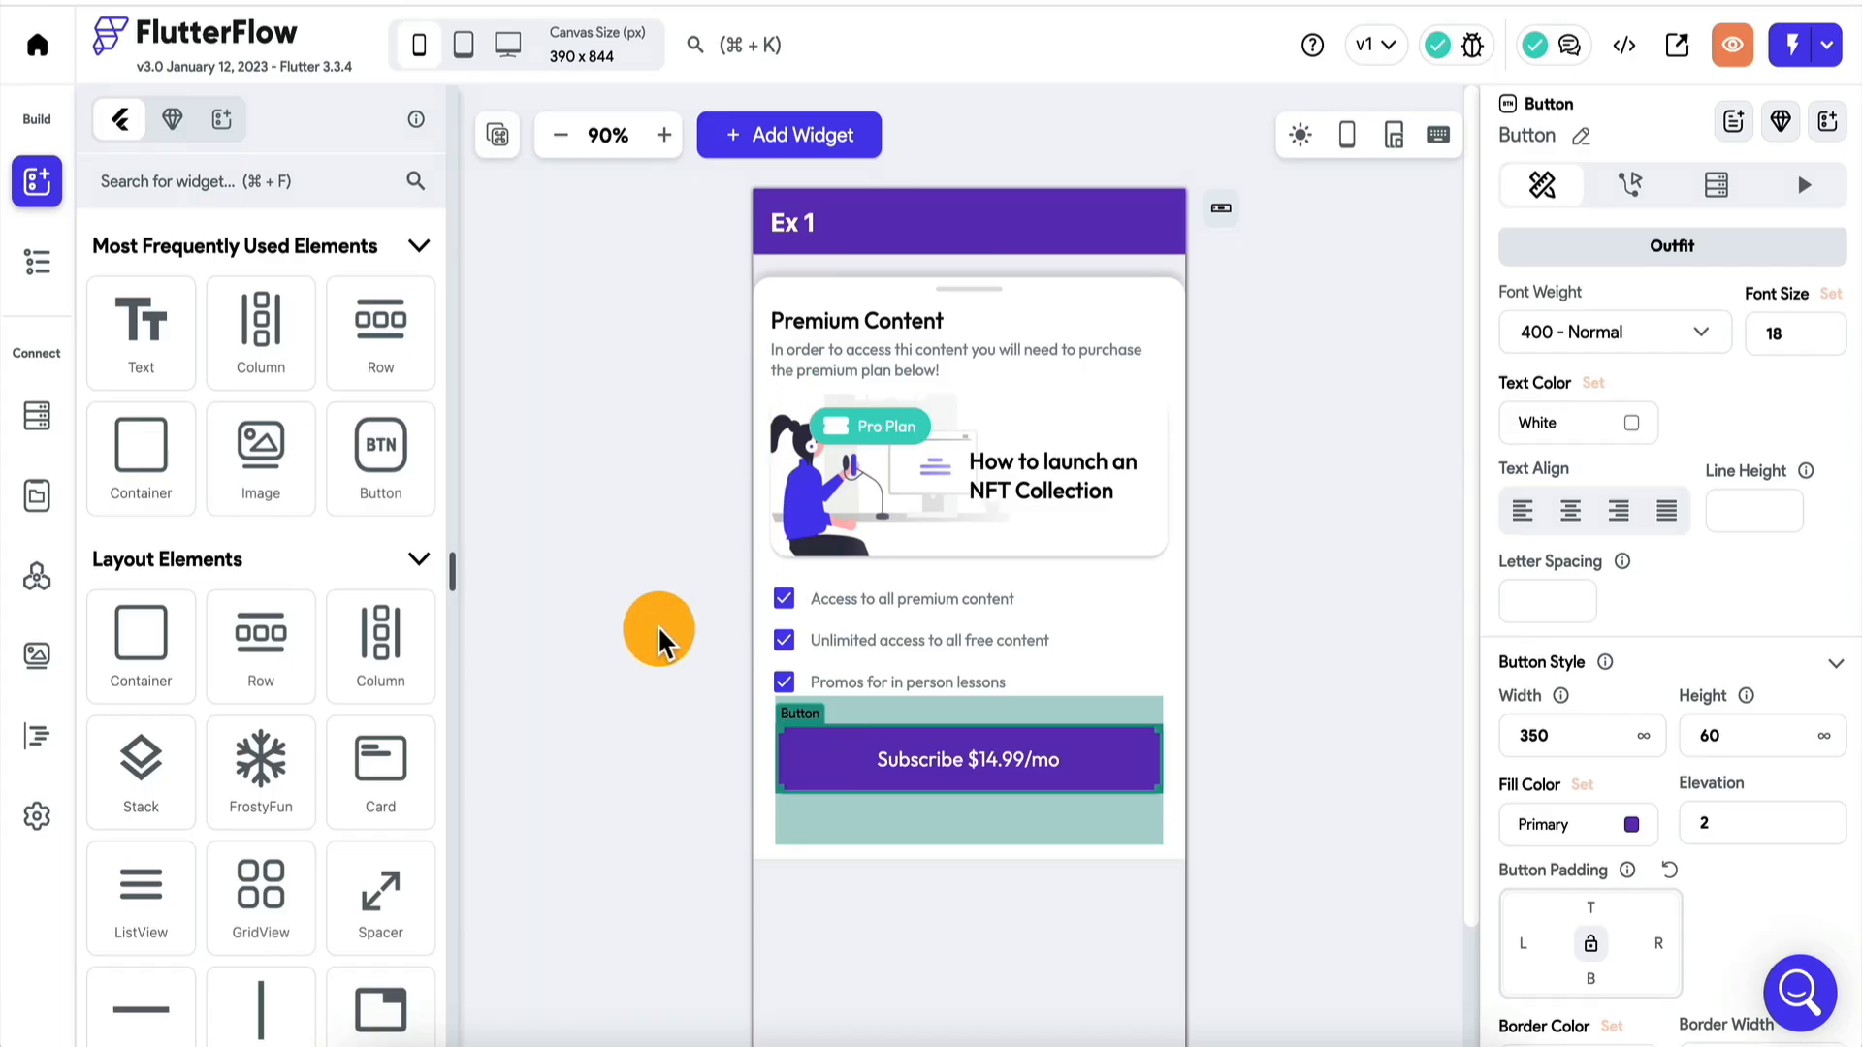
pyautogui.click(684, 632)
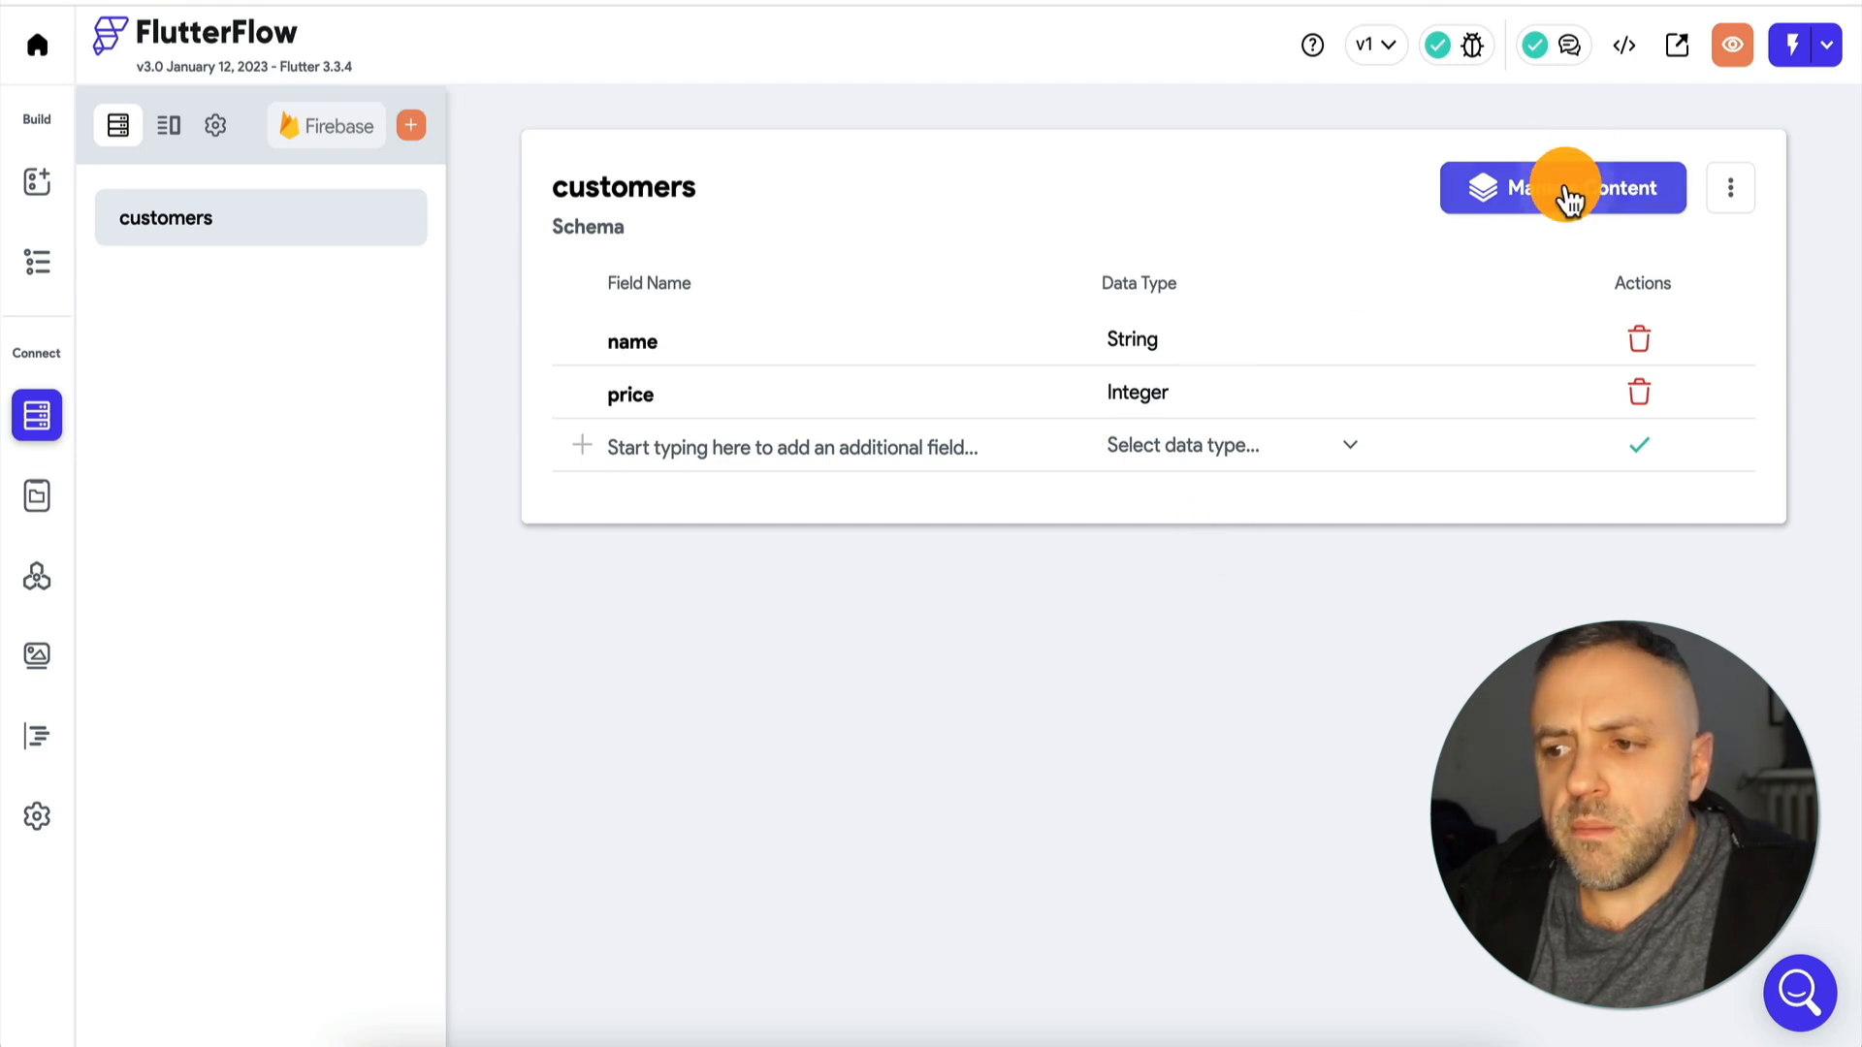
# Open the content manager for the customers collection and, in Google Sheets, download the Customers sheet as a Comma Separated Values (.csv) file.
pyautogui.click(1559, 194)
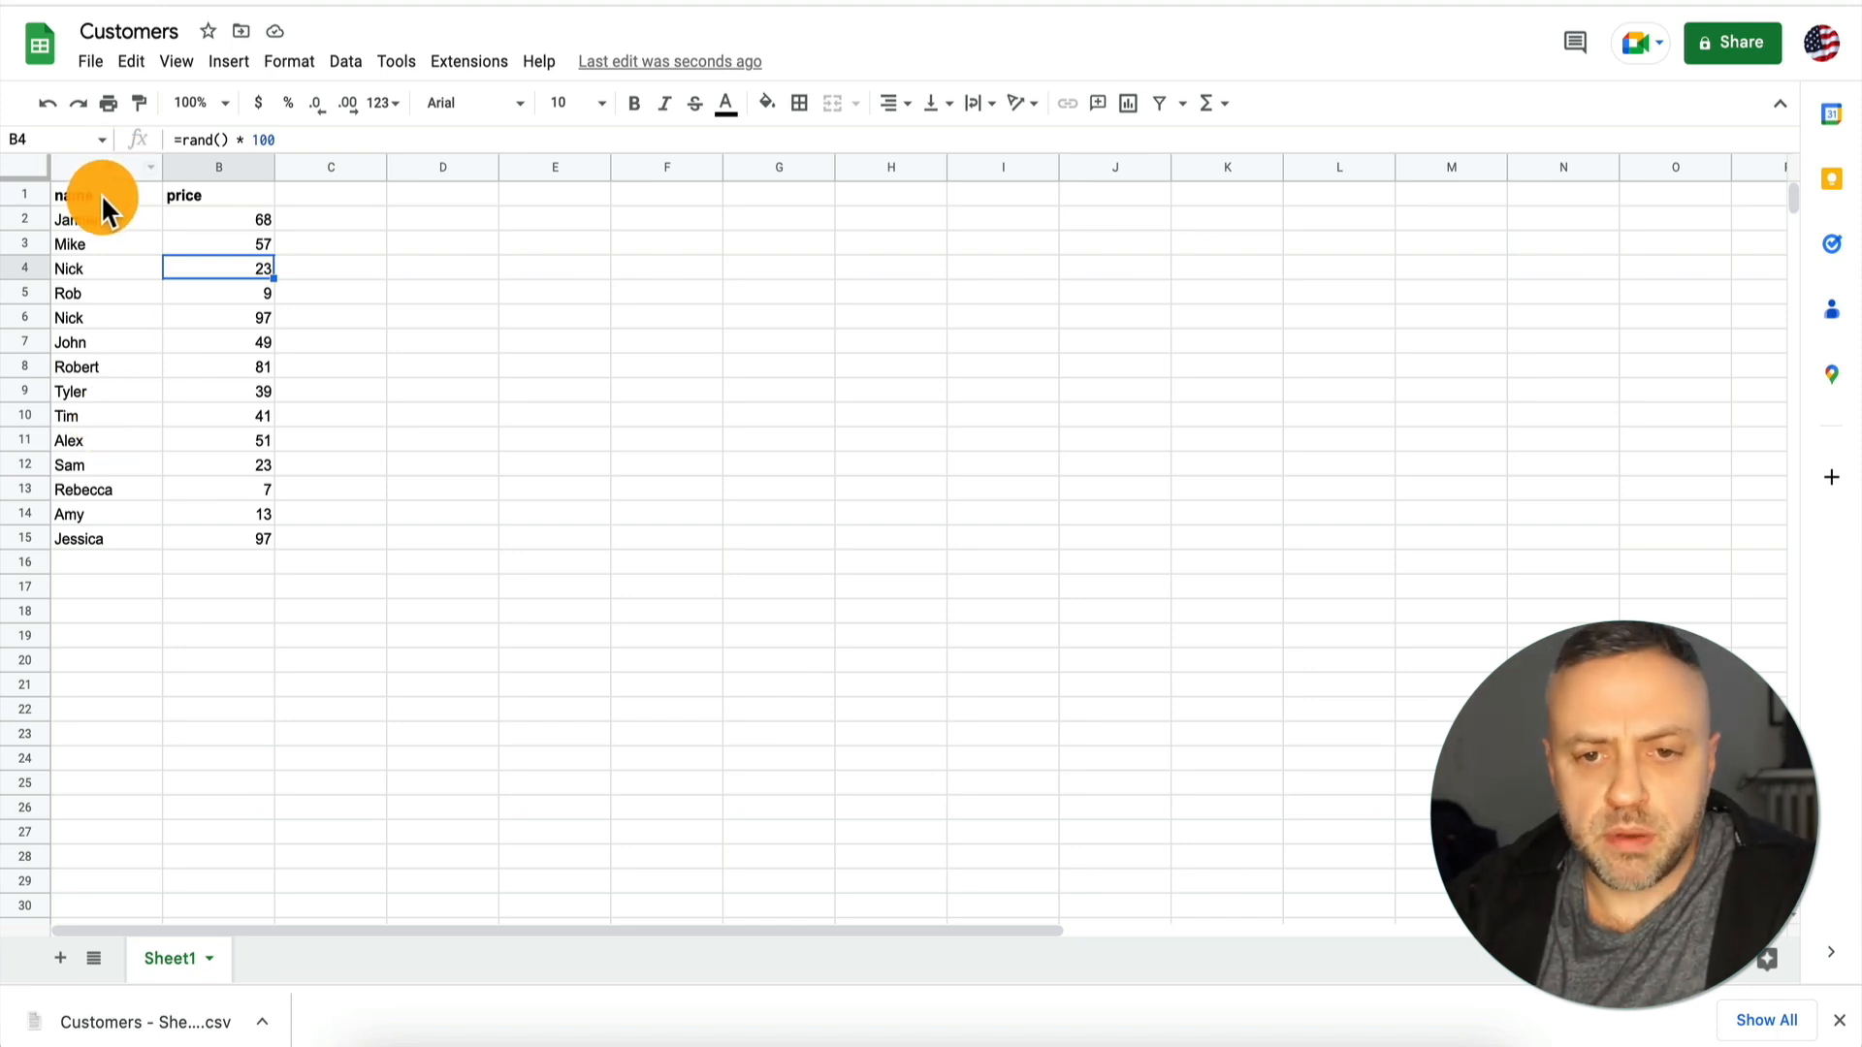
pyautogui.click(101, 66)
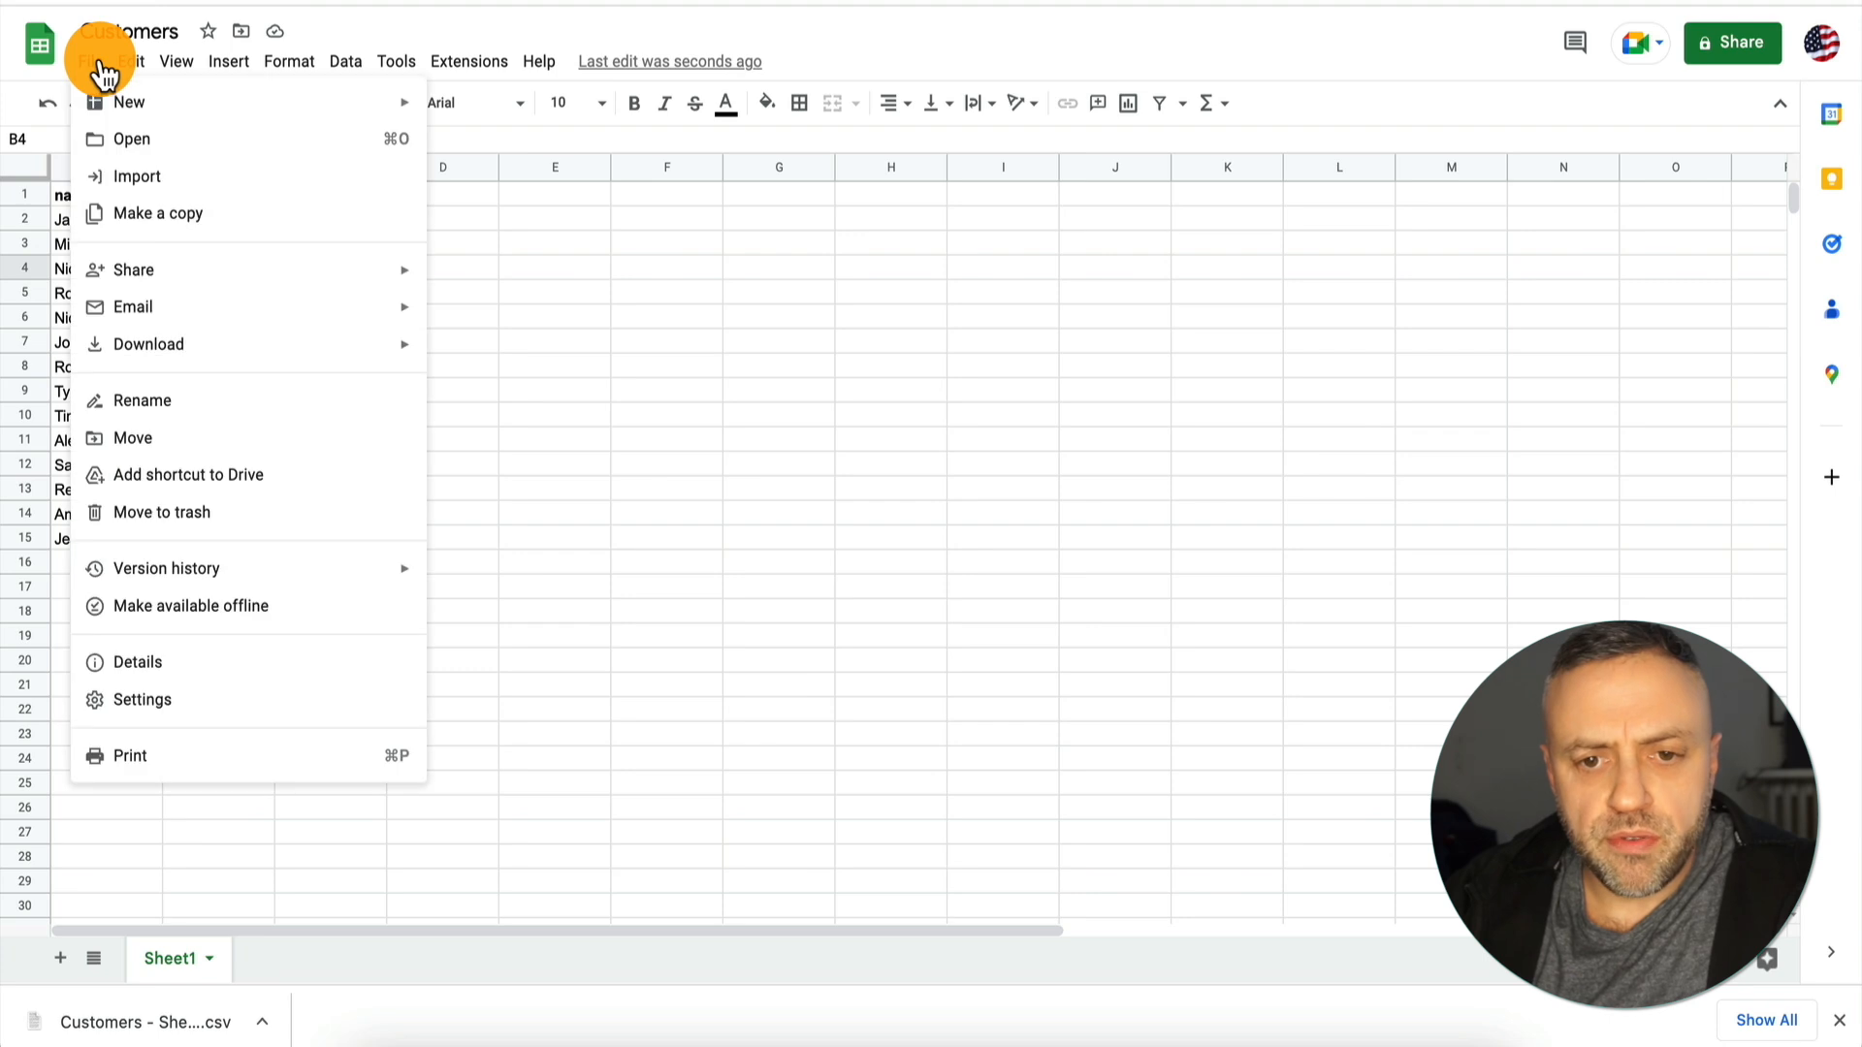
pyautogui.moveTo(188, 346)
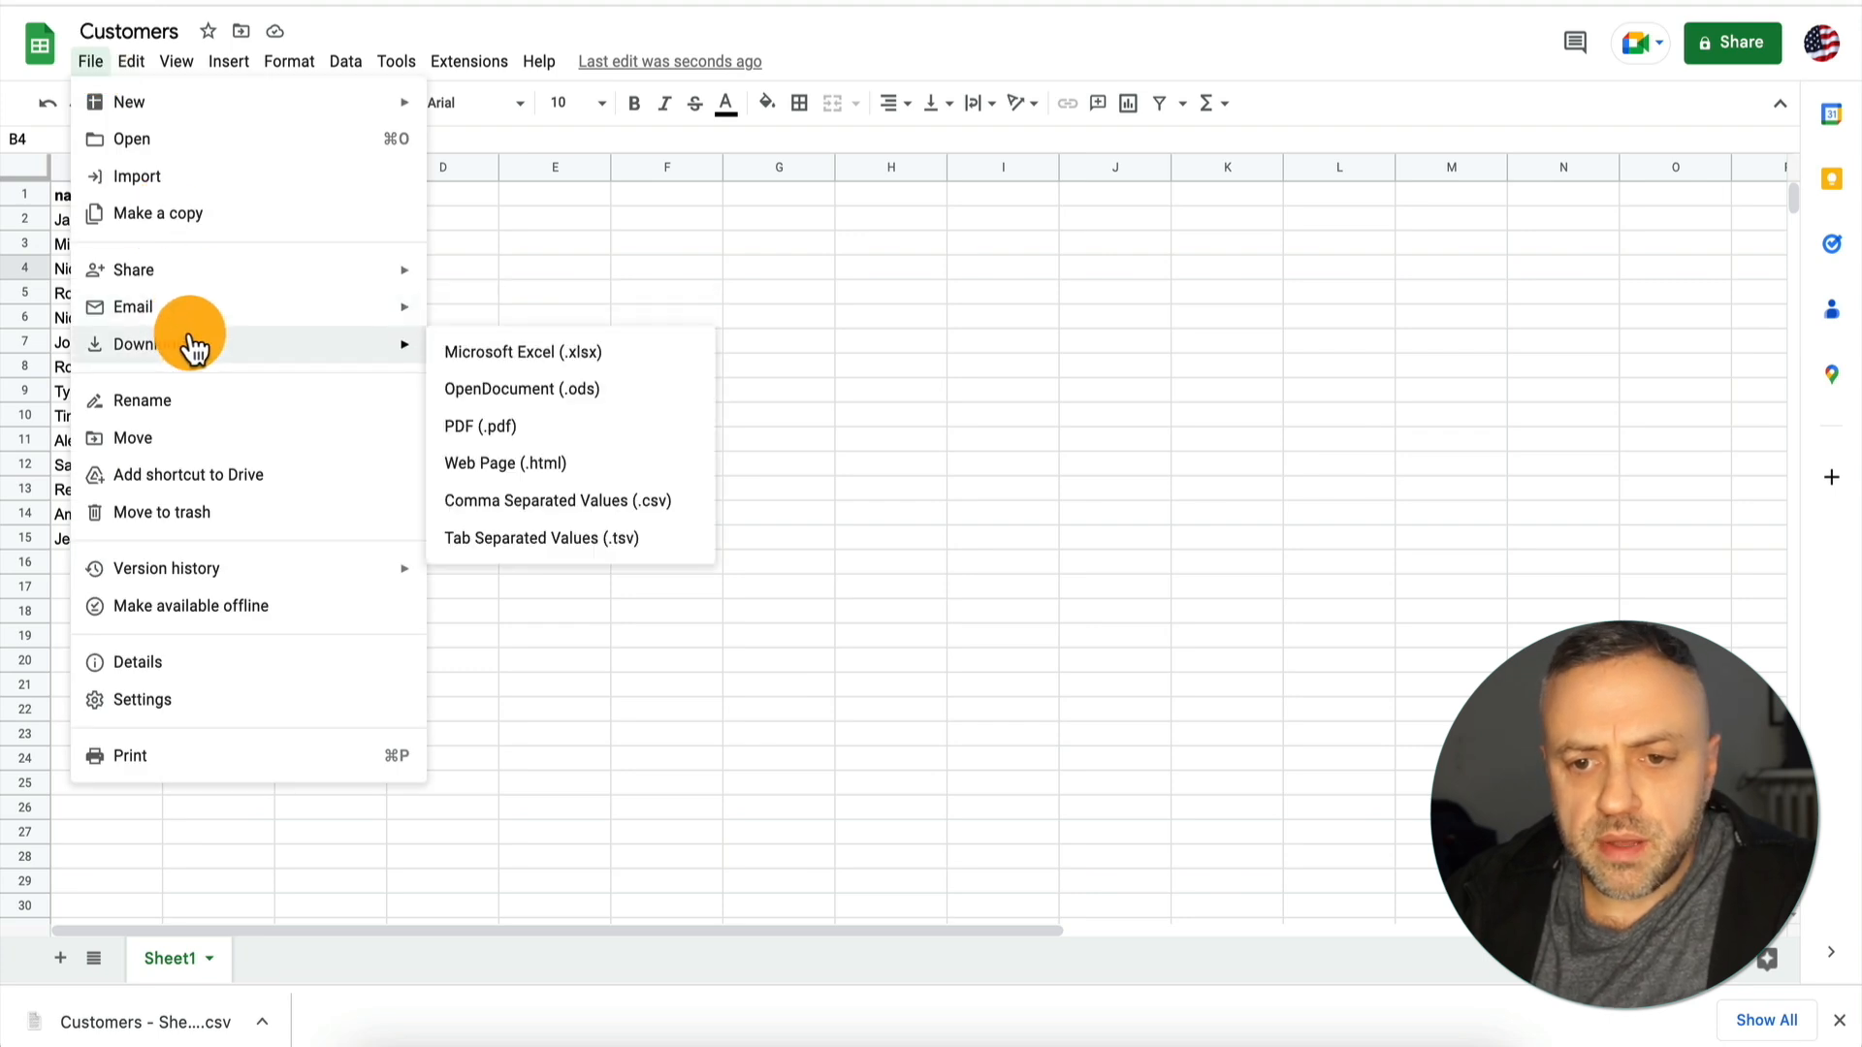
pyautogui.click(515, 501)
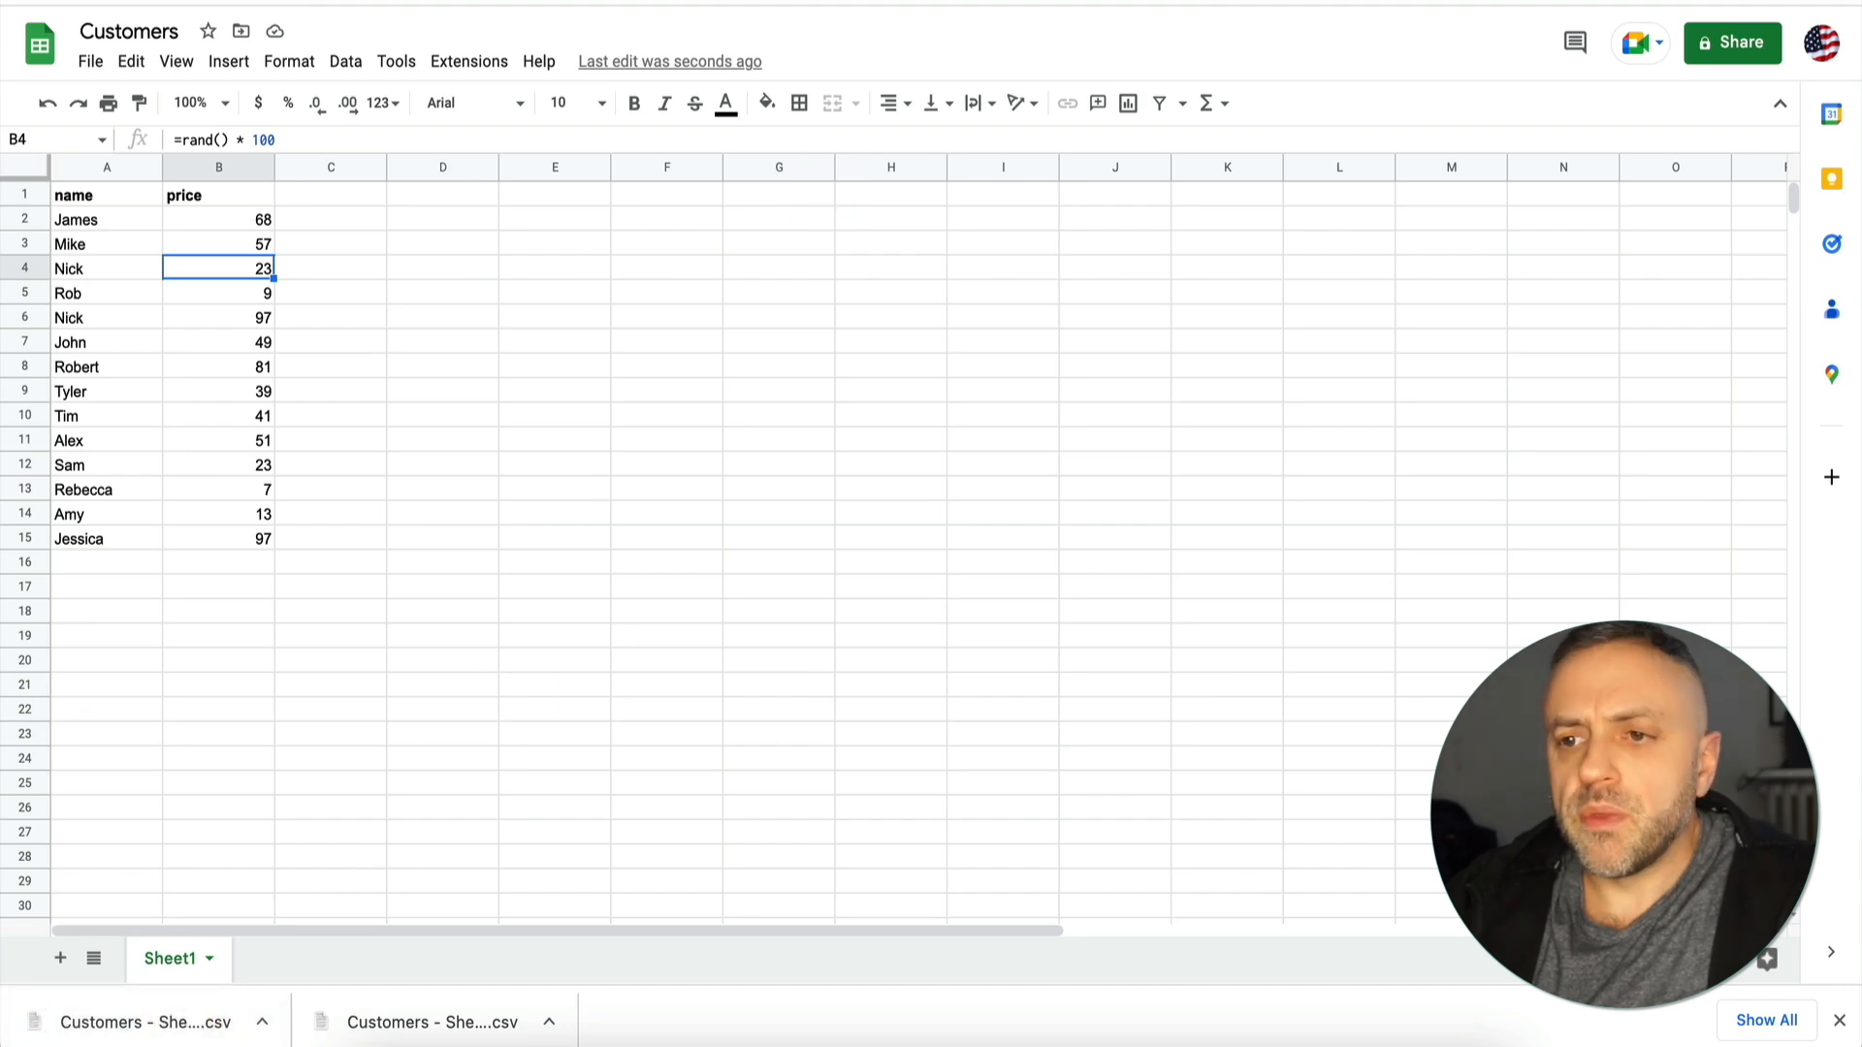
# In the Firestore Data Manager, upload Customers - Sheet1 (1).csv to the customers collection with the Comma separator and validate it.
pyautogui.hotkey('ctrl', 'Tab')
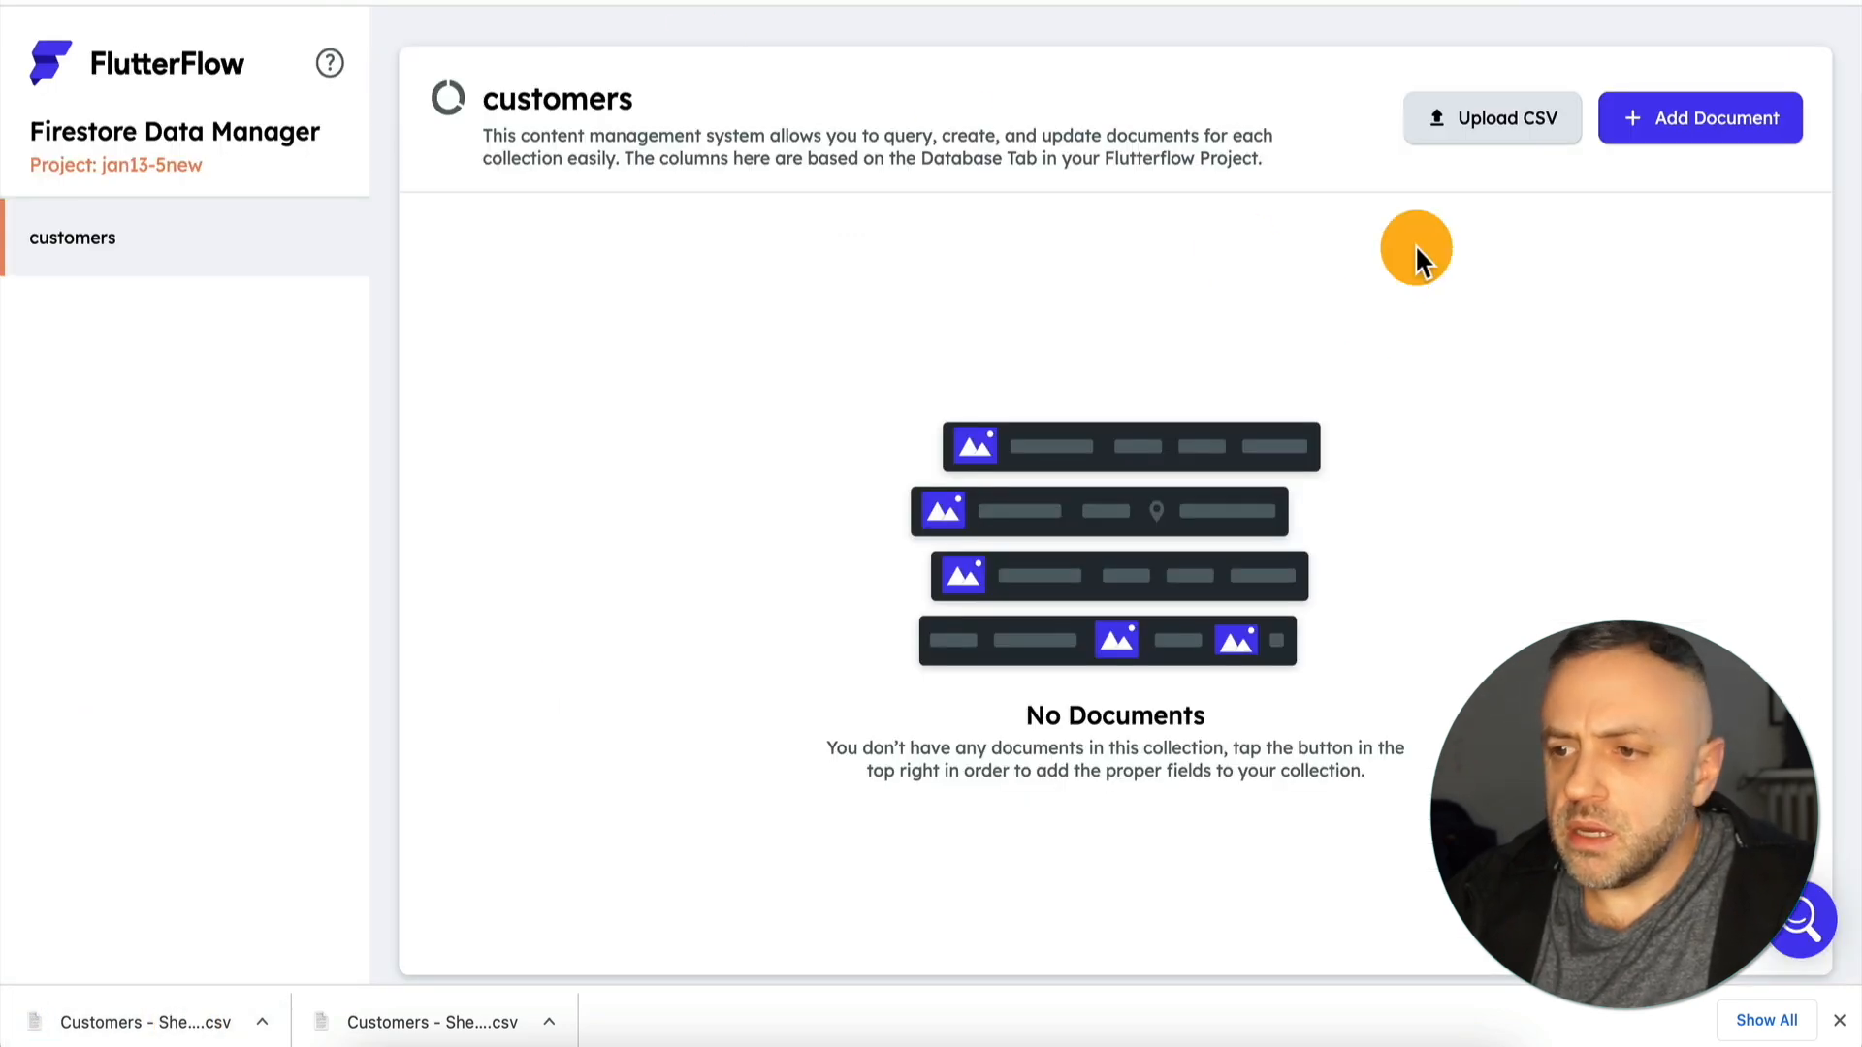
pyautogui.click(1511, 119)
pyautogui.click(690, 515)
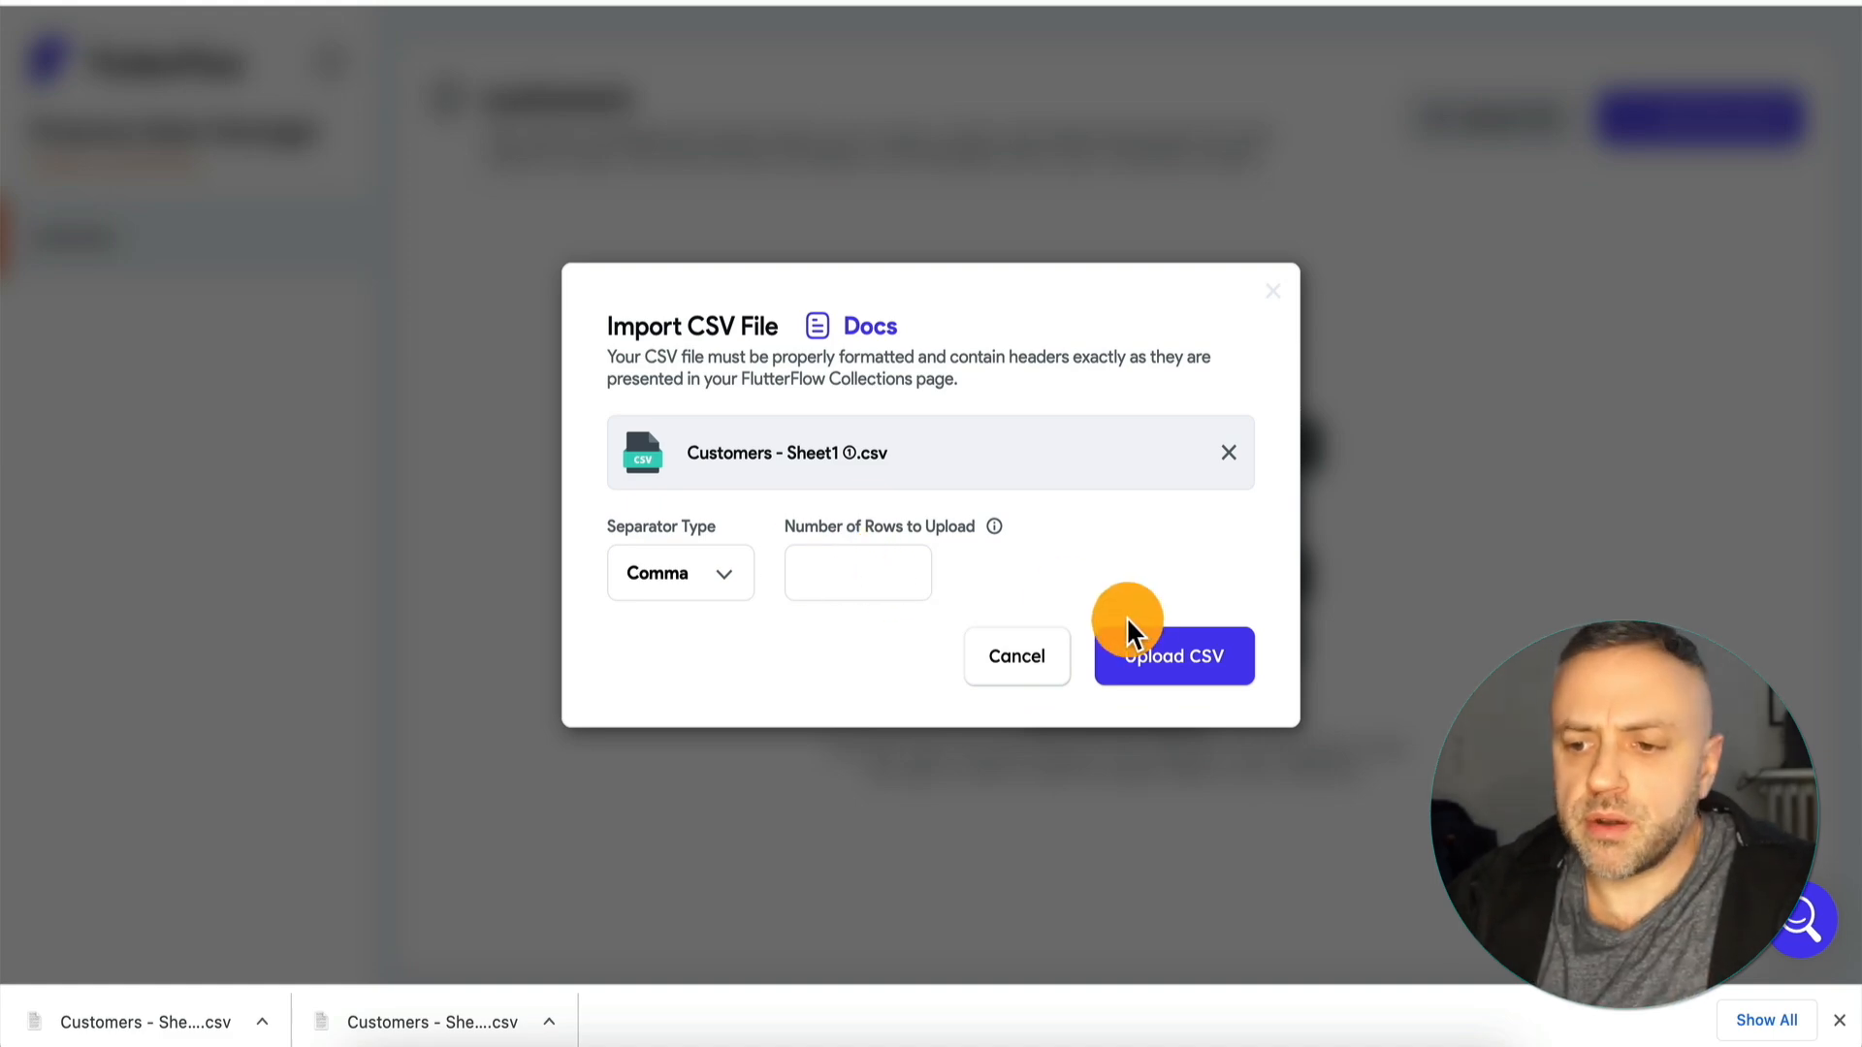
pyautogui.click(1179, 669)
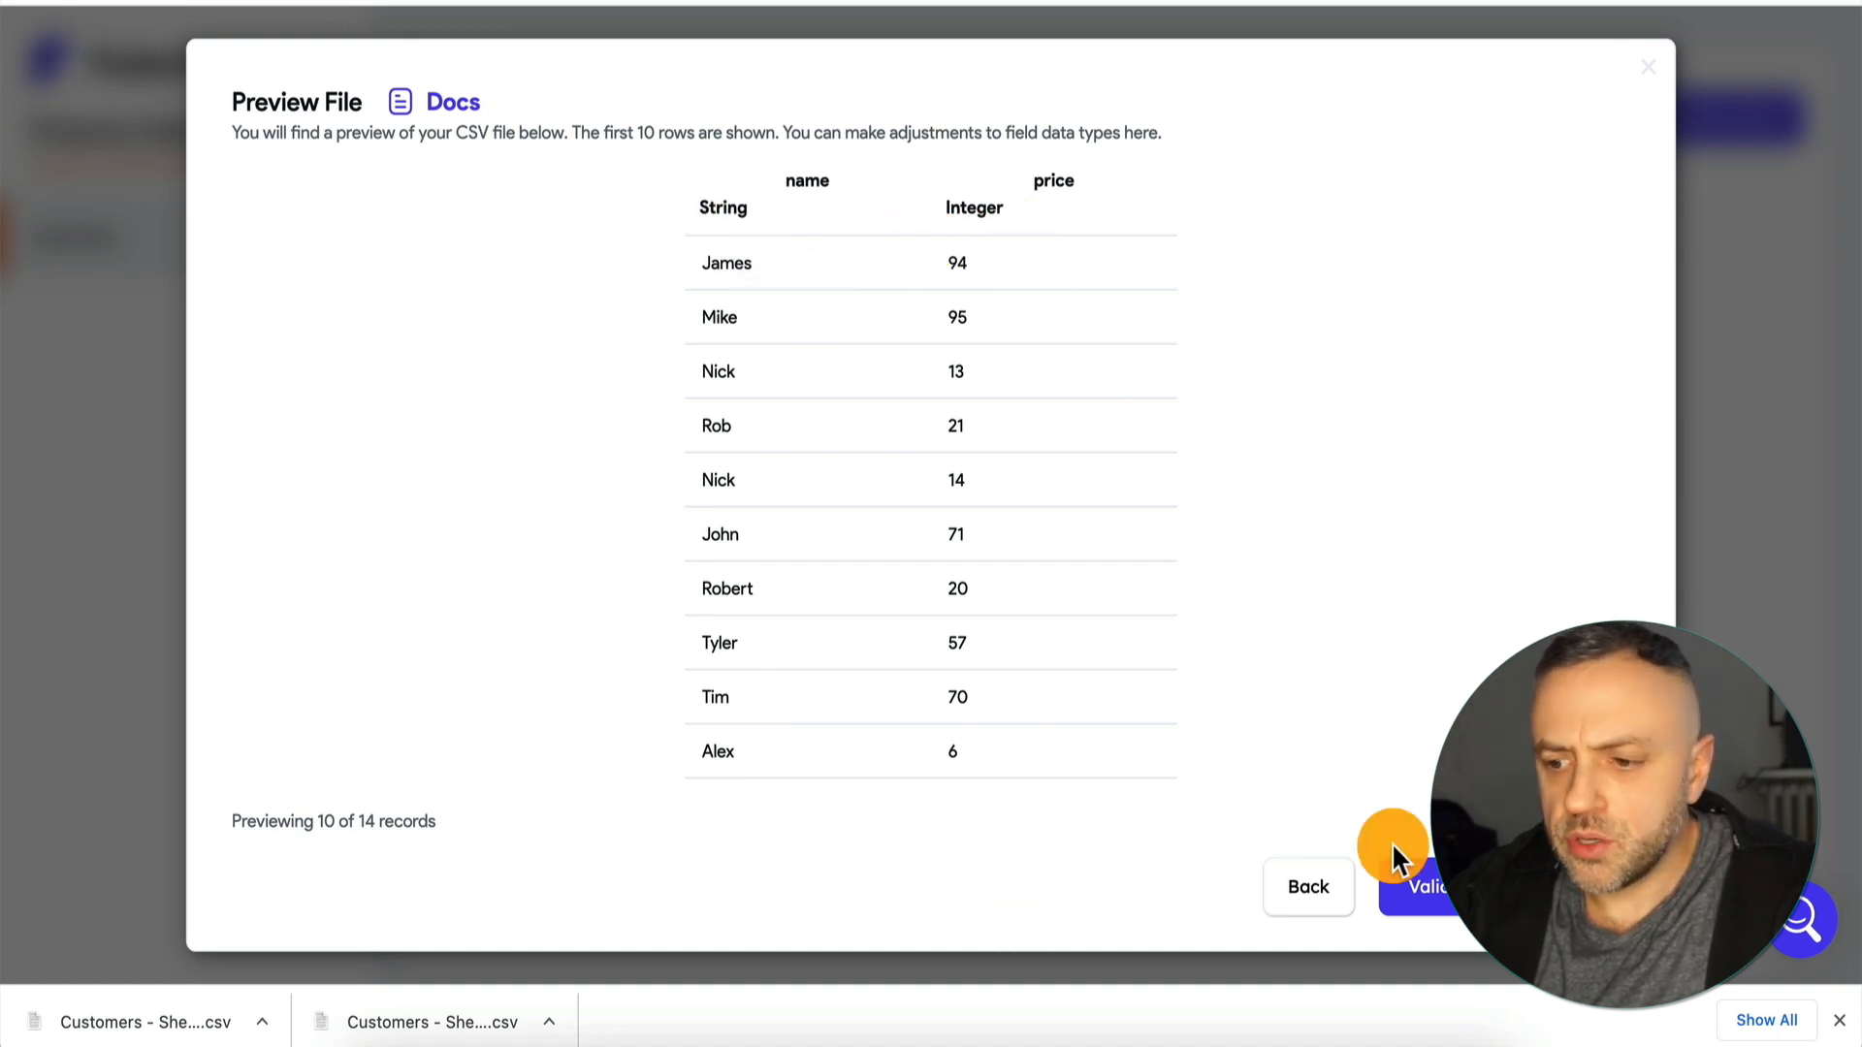
pyautogui.click(1417, 887)
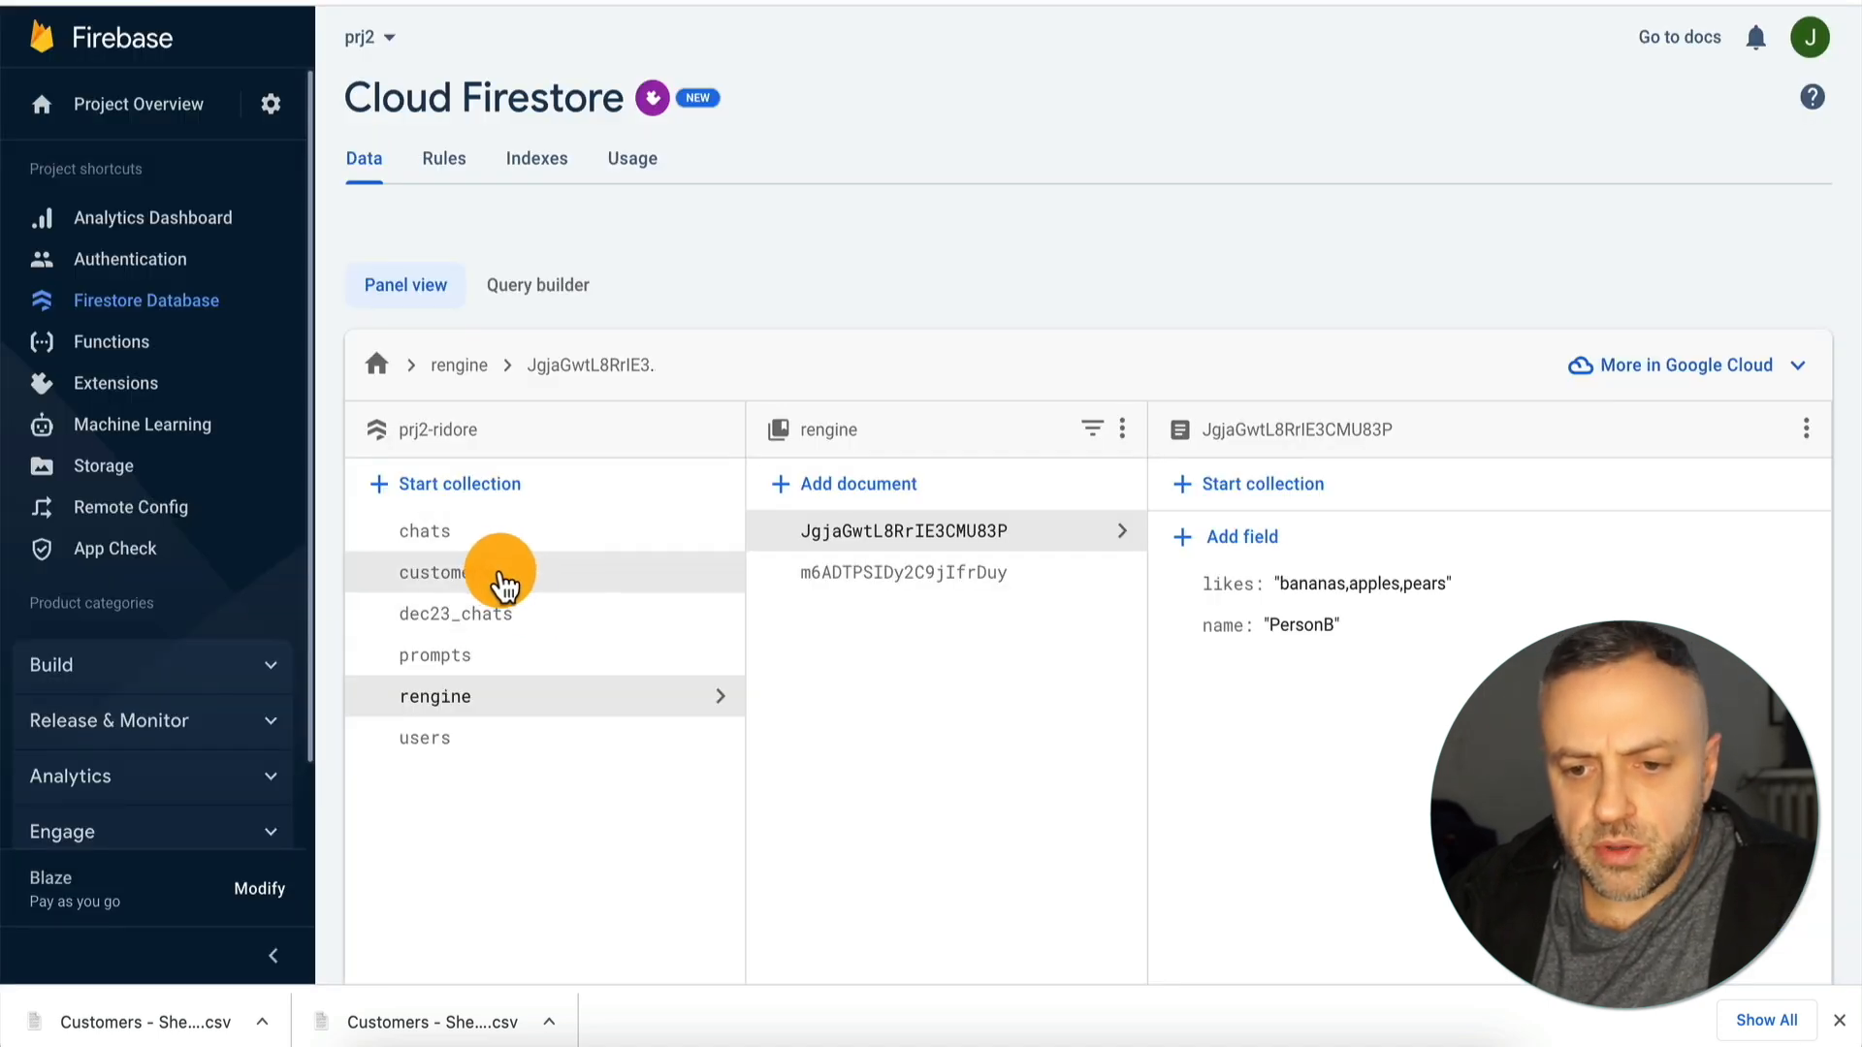
# Examine the customers collection's documents in Firebase's Cloud Firestore and finish the CSV upload in the Firestore Data Manager.
pyautogui.click(495, 582)
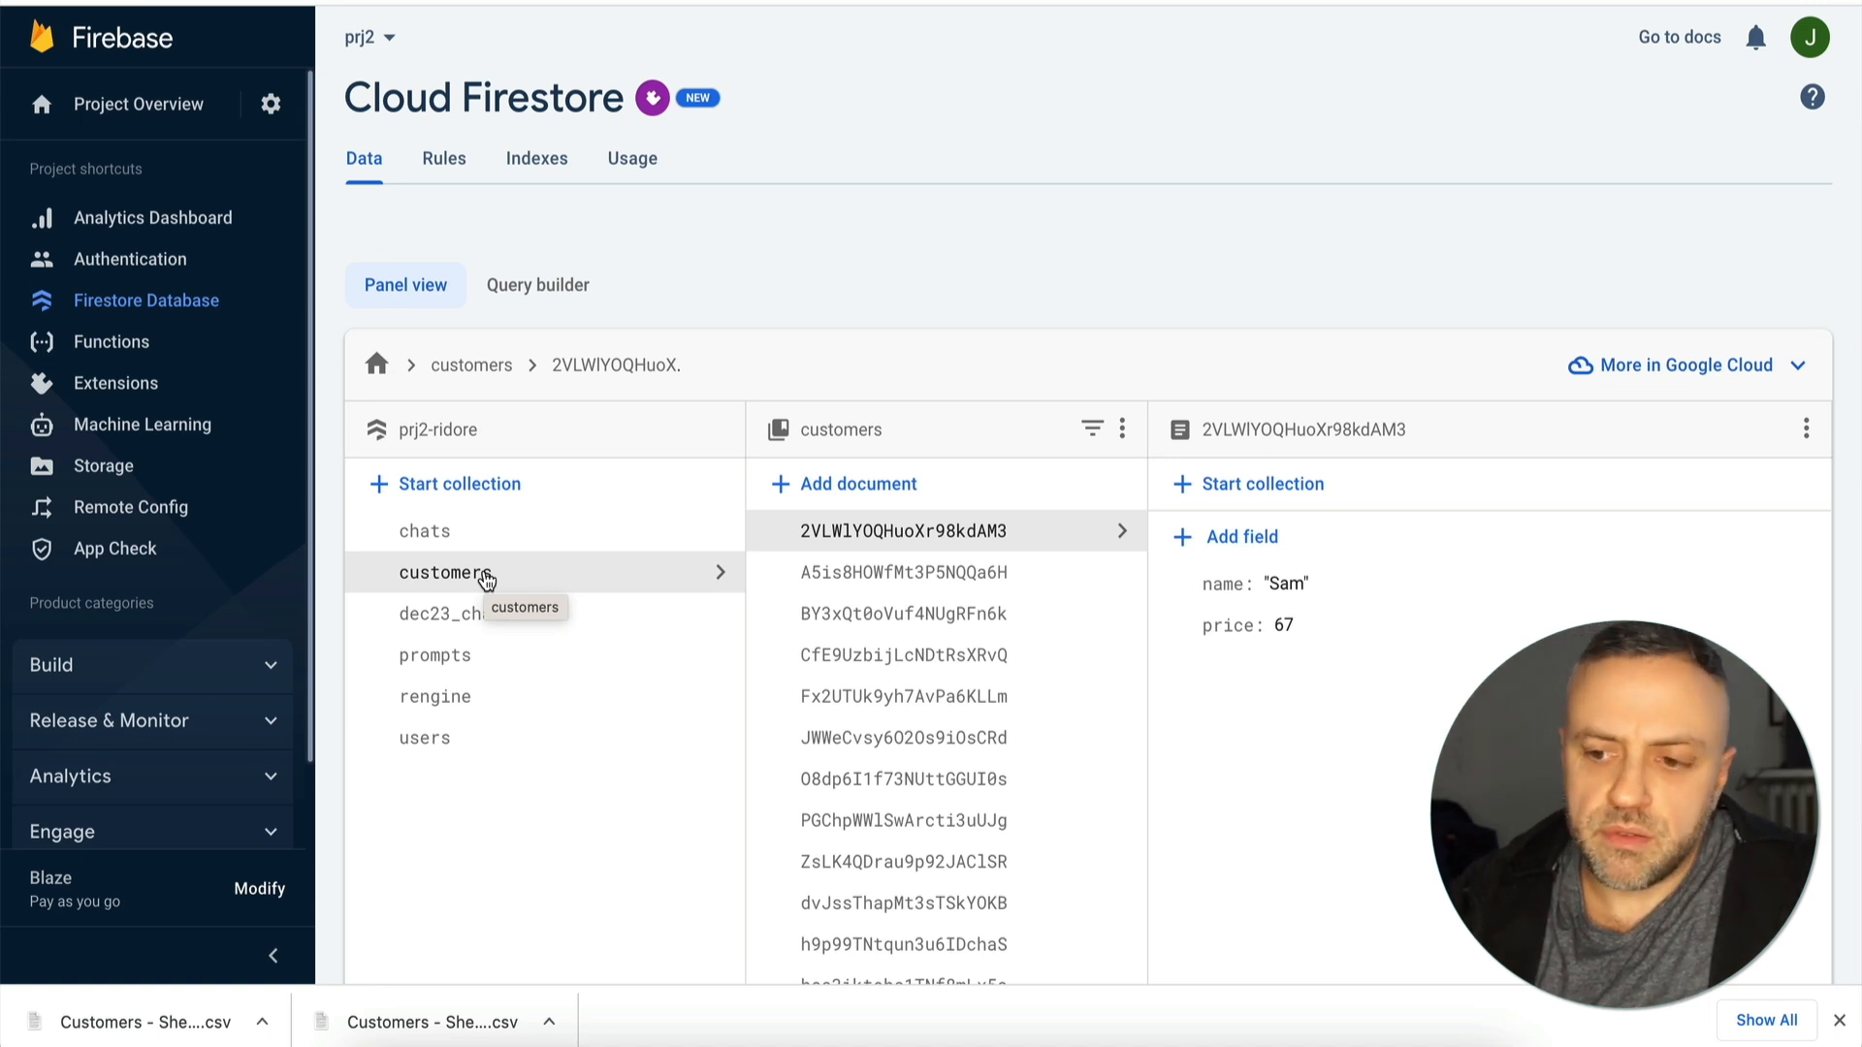
pyautogui.scroll(-1, 968, 669)
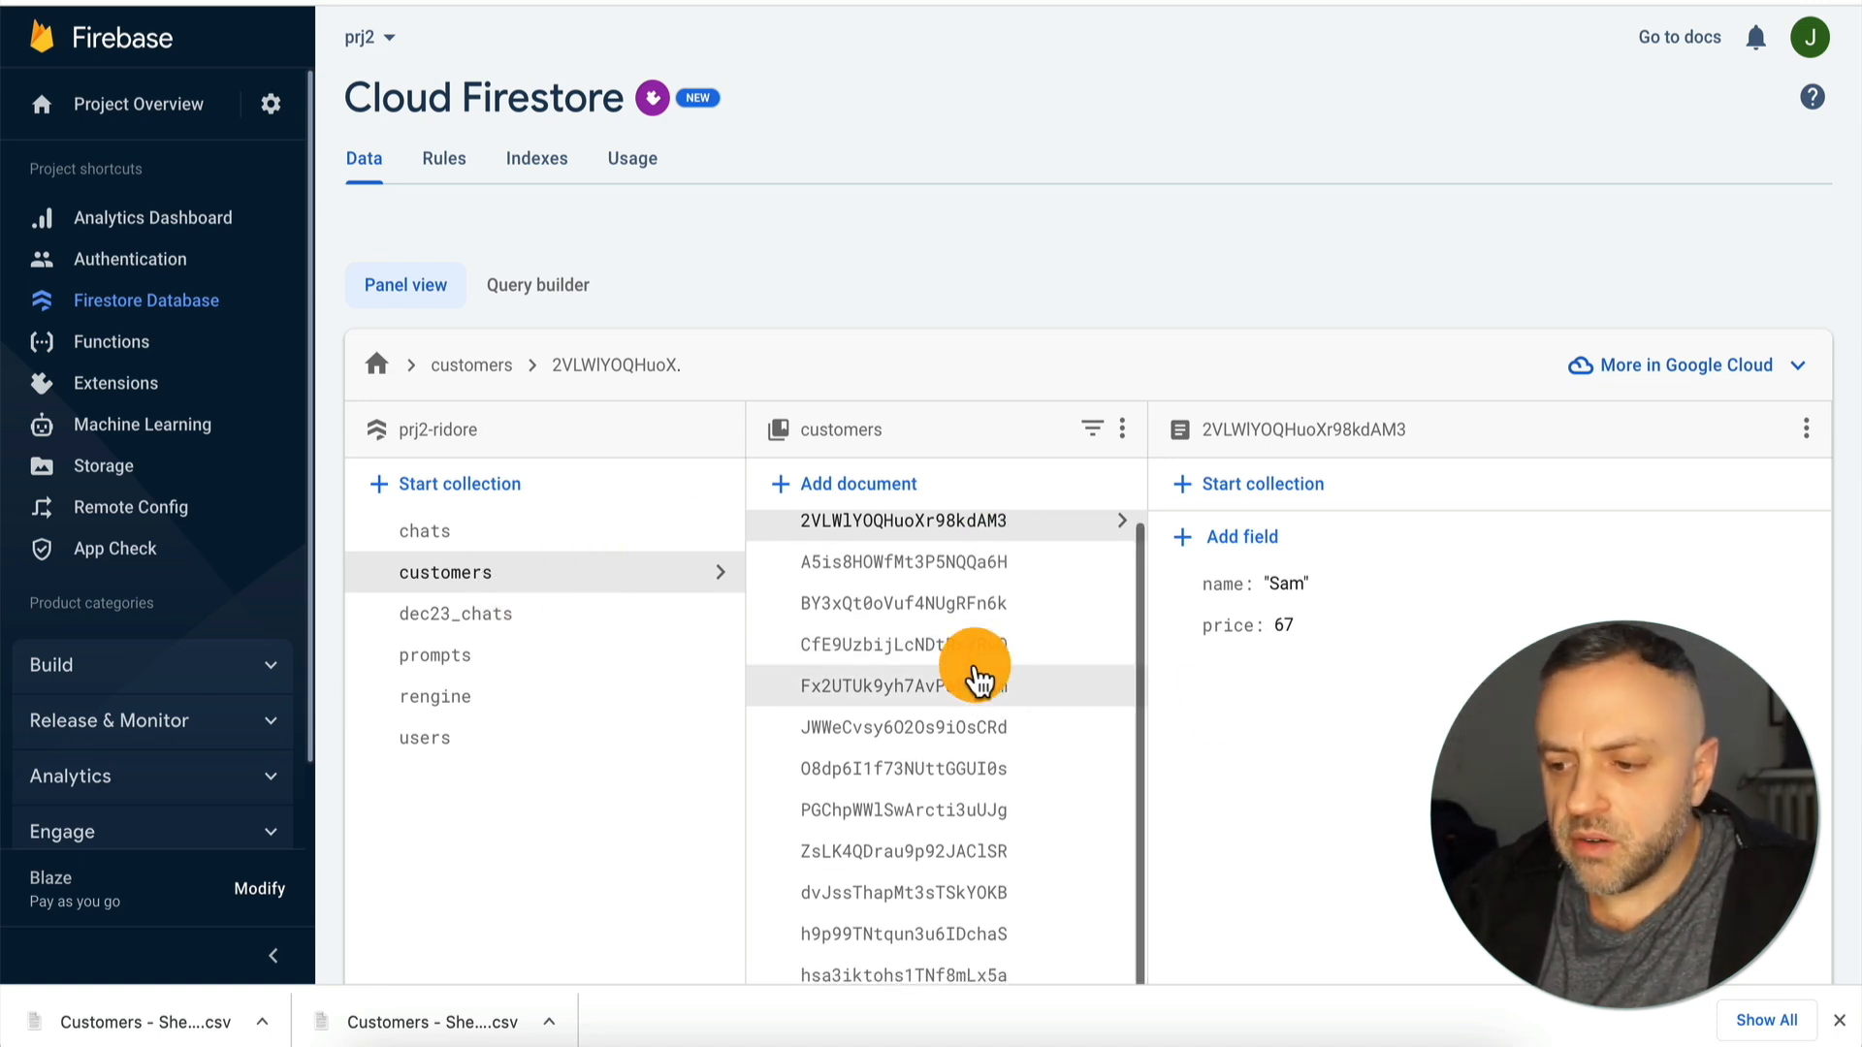
pyautogui.click(1836, 1021)
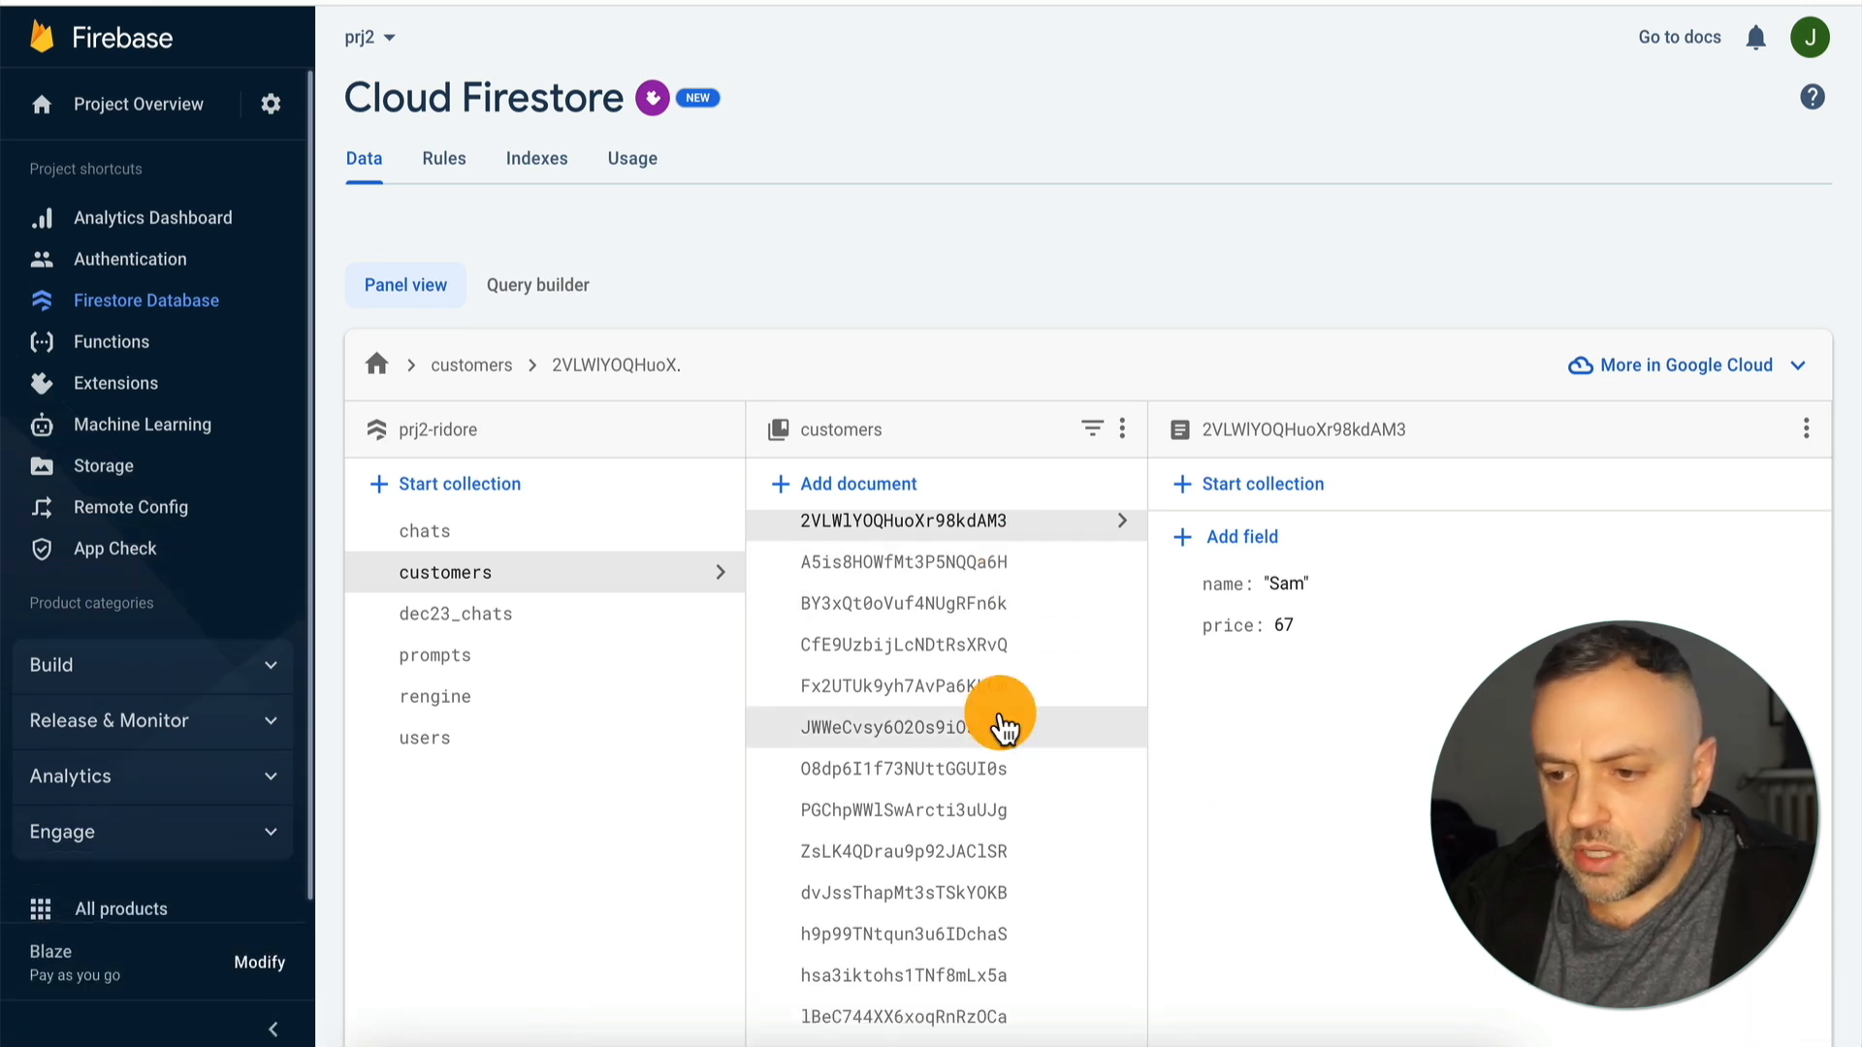
pyautogui.scroll(-1, 999, 728)
pyautogui.click(997, 475)
pyautogui.click(973, 632)
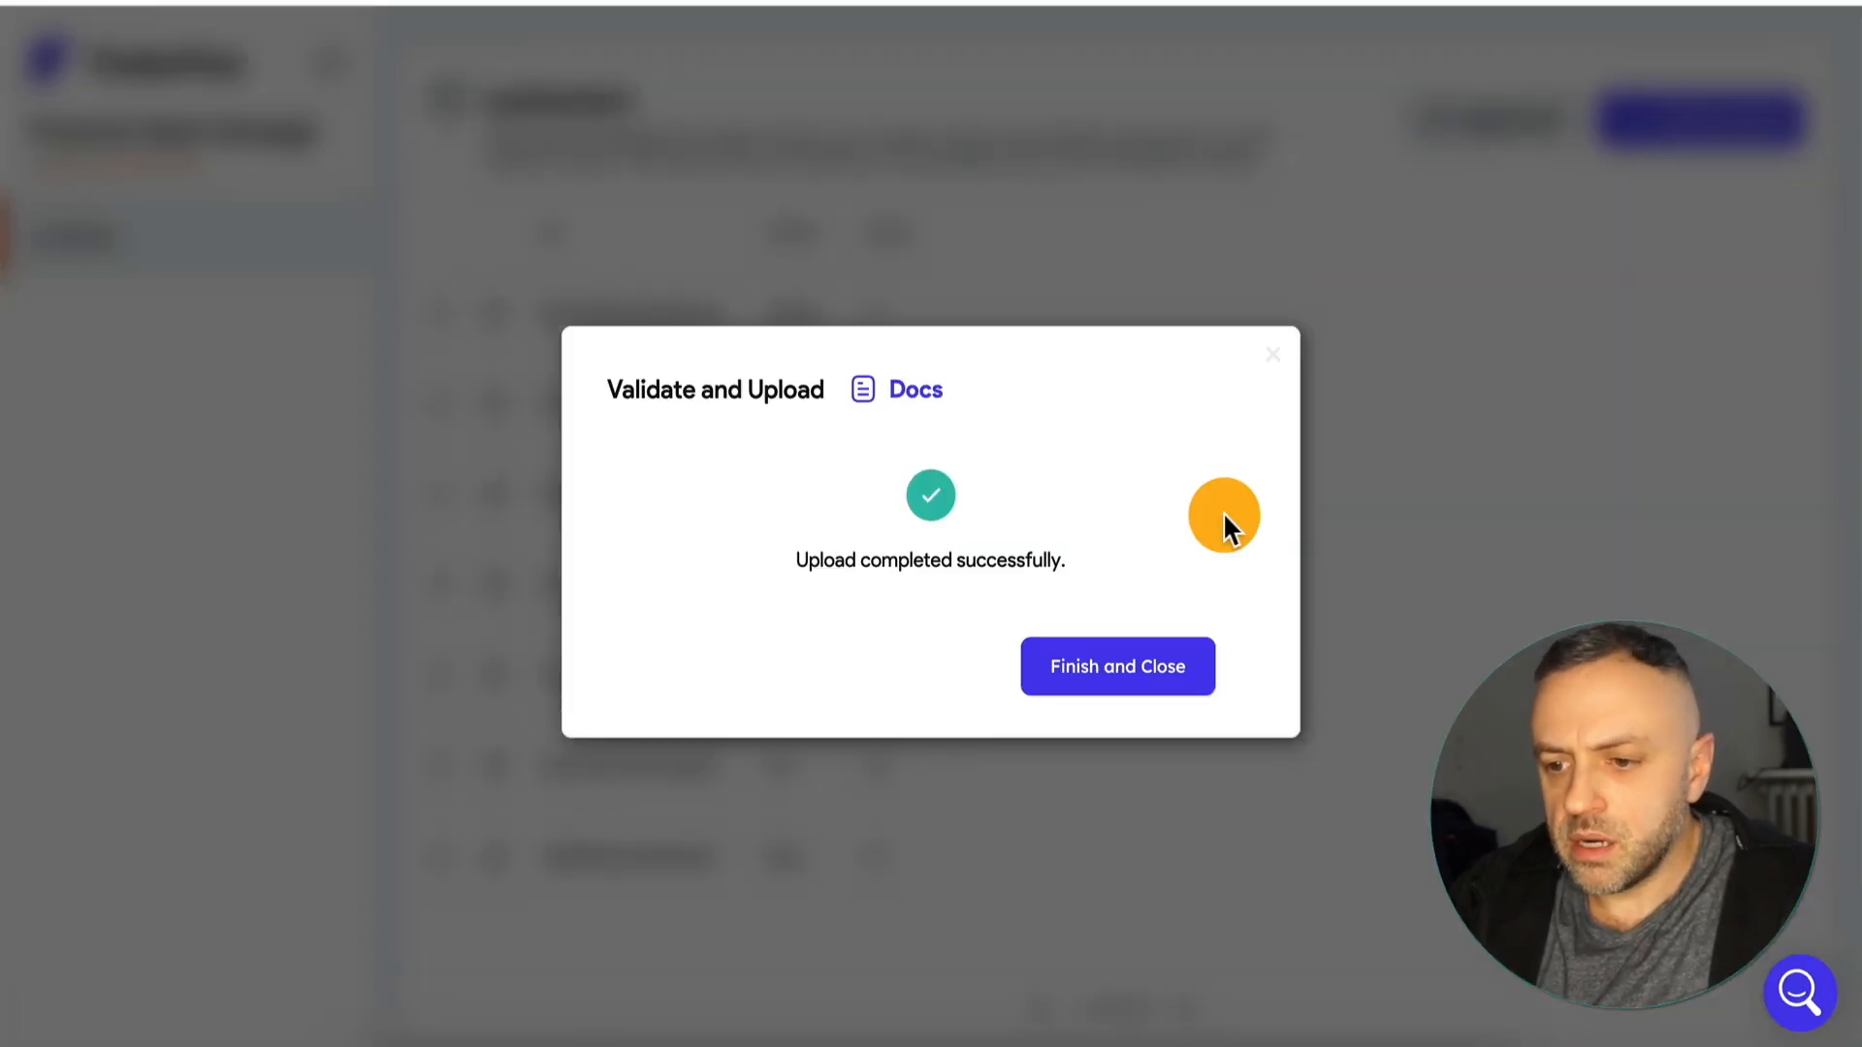
pyautogui.click(1143, 665)
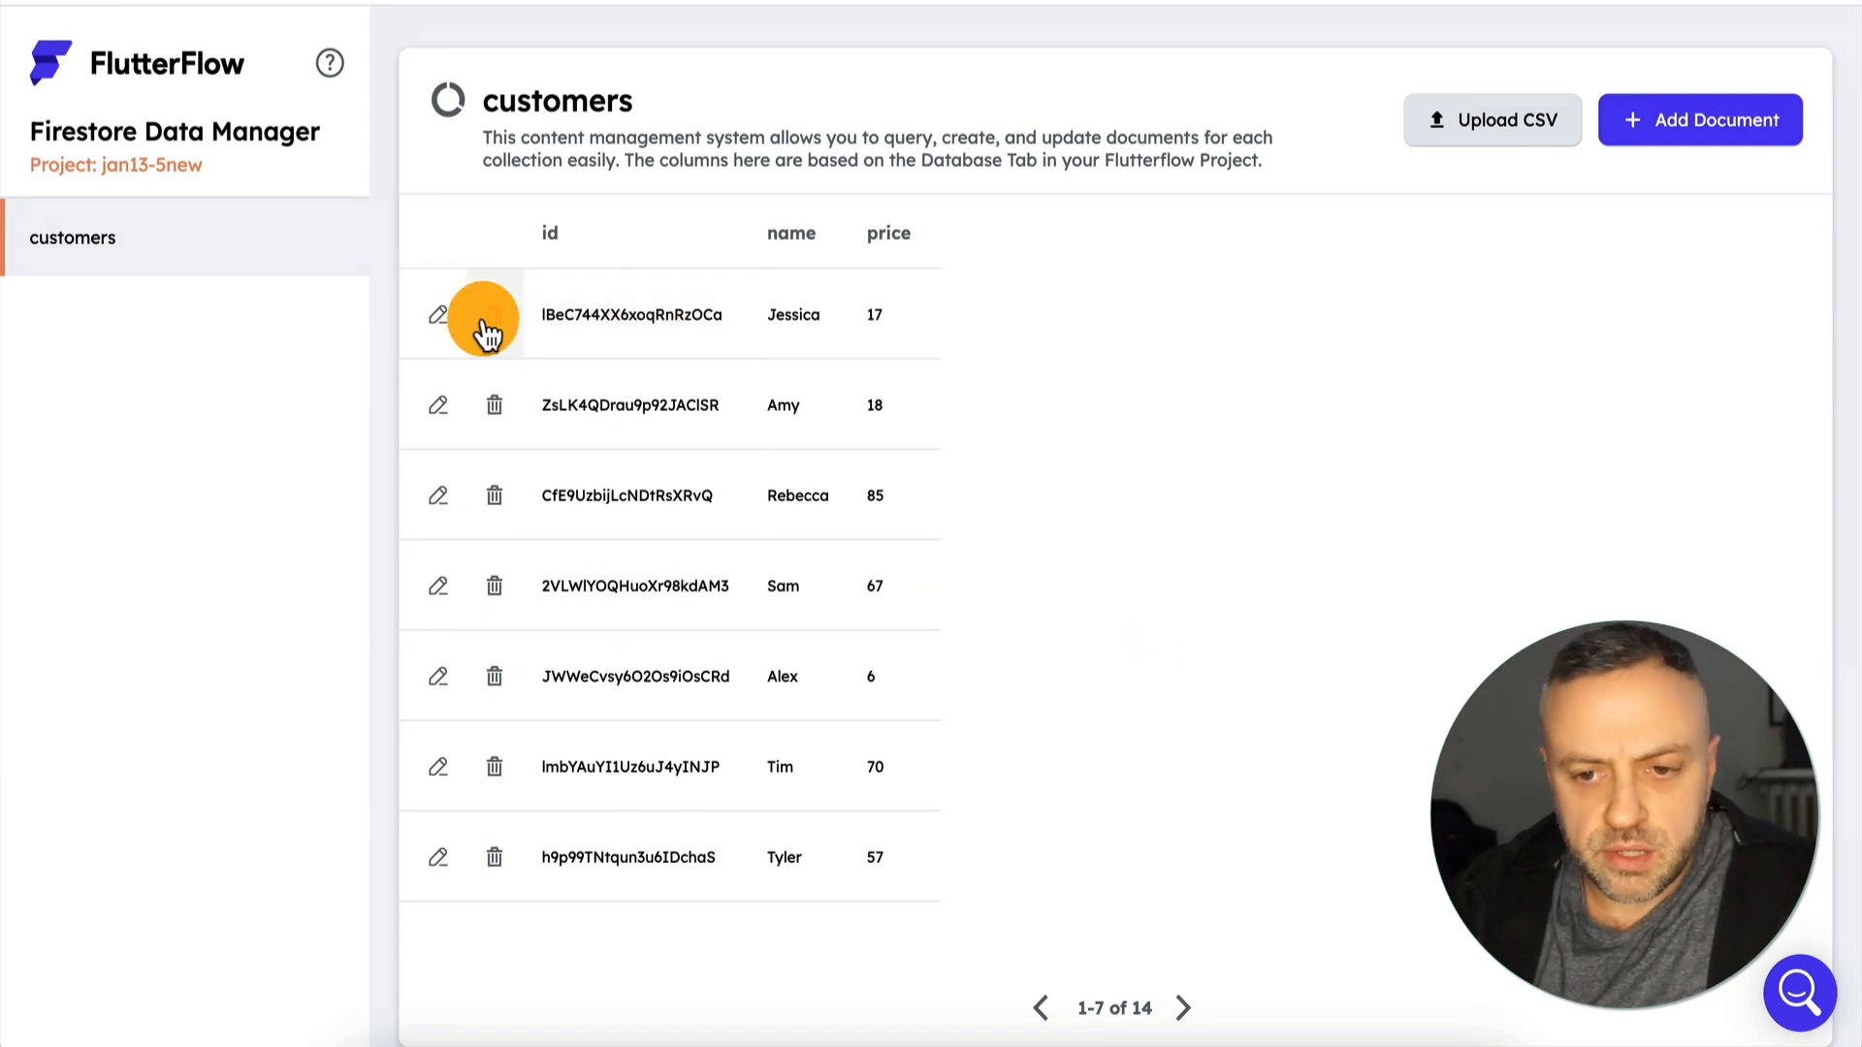
# Inspect the edit form of the first customers document and the form for adding a document, cancelling both.
pyautogui.click(438, 316)
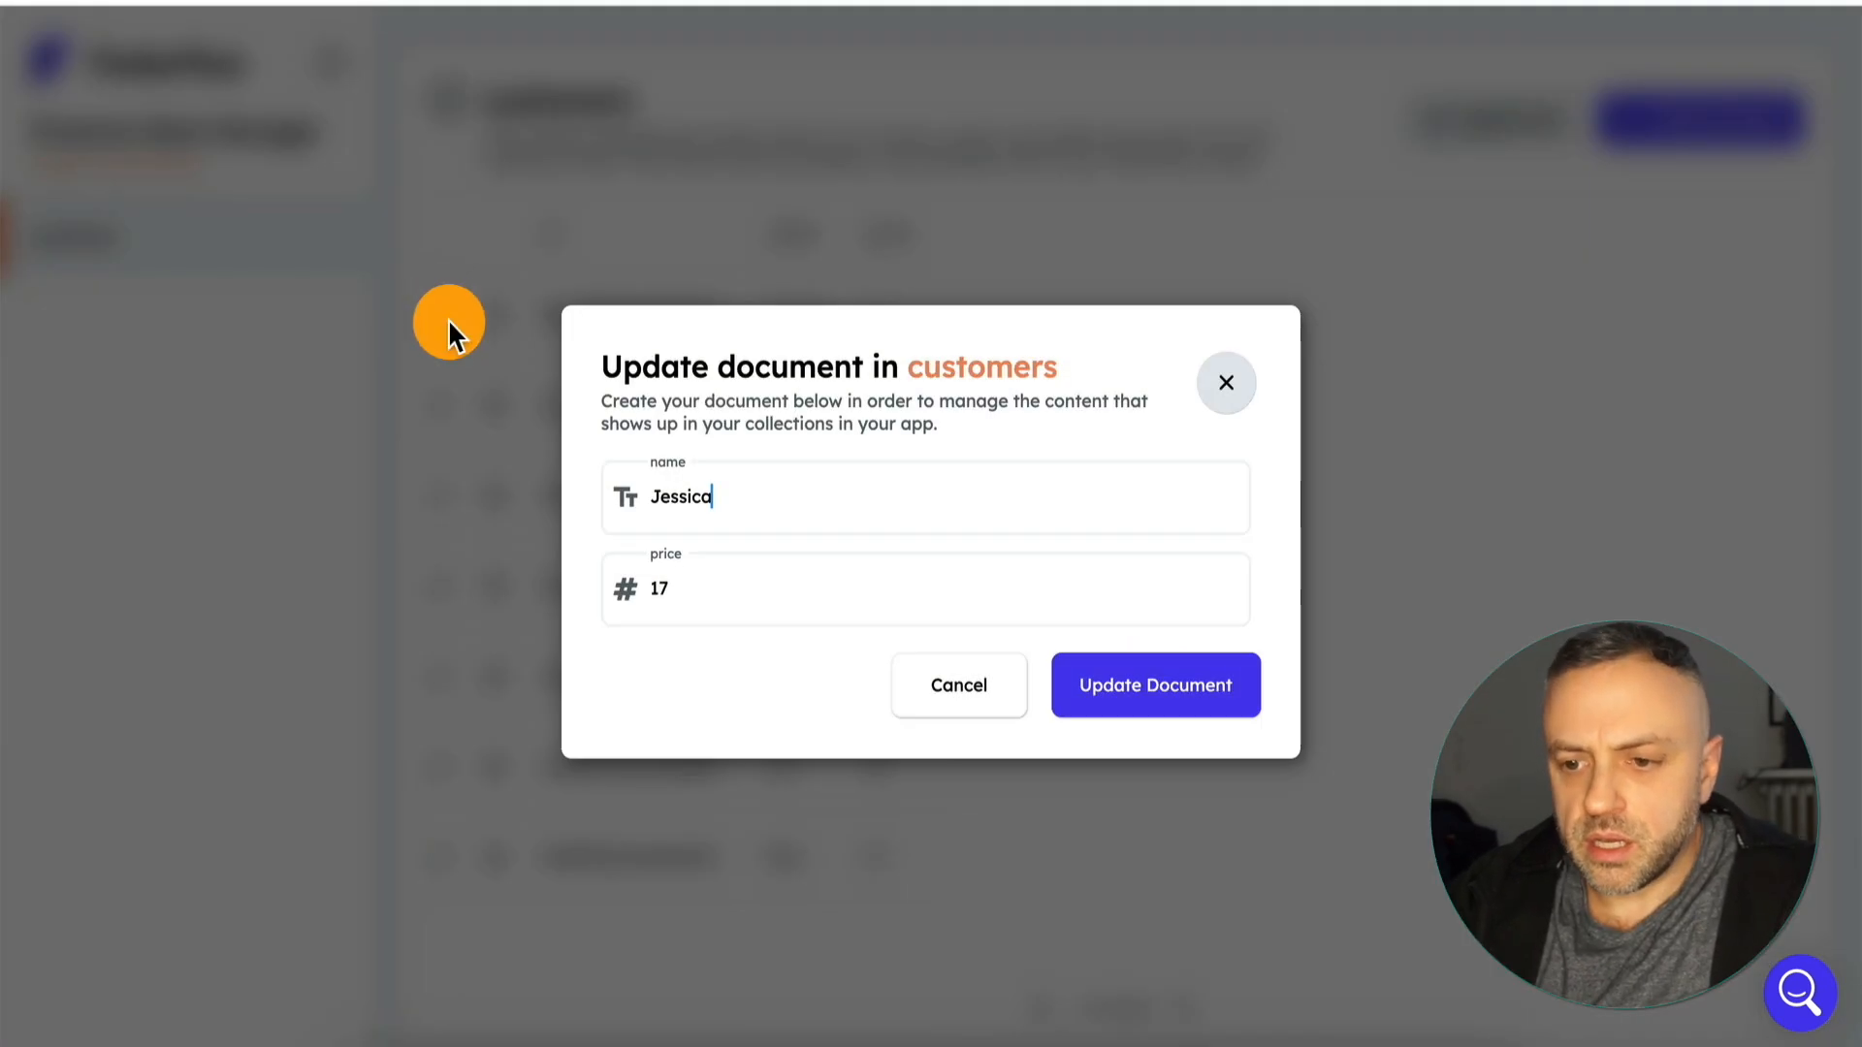
pyautogui.click(989, 716)
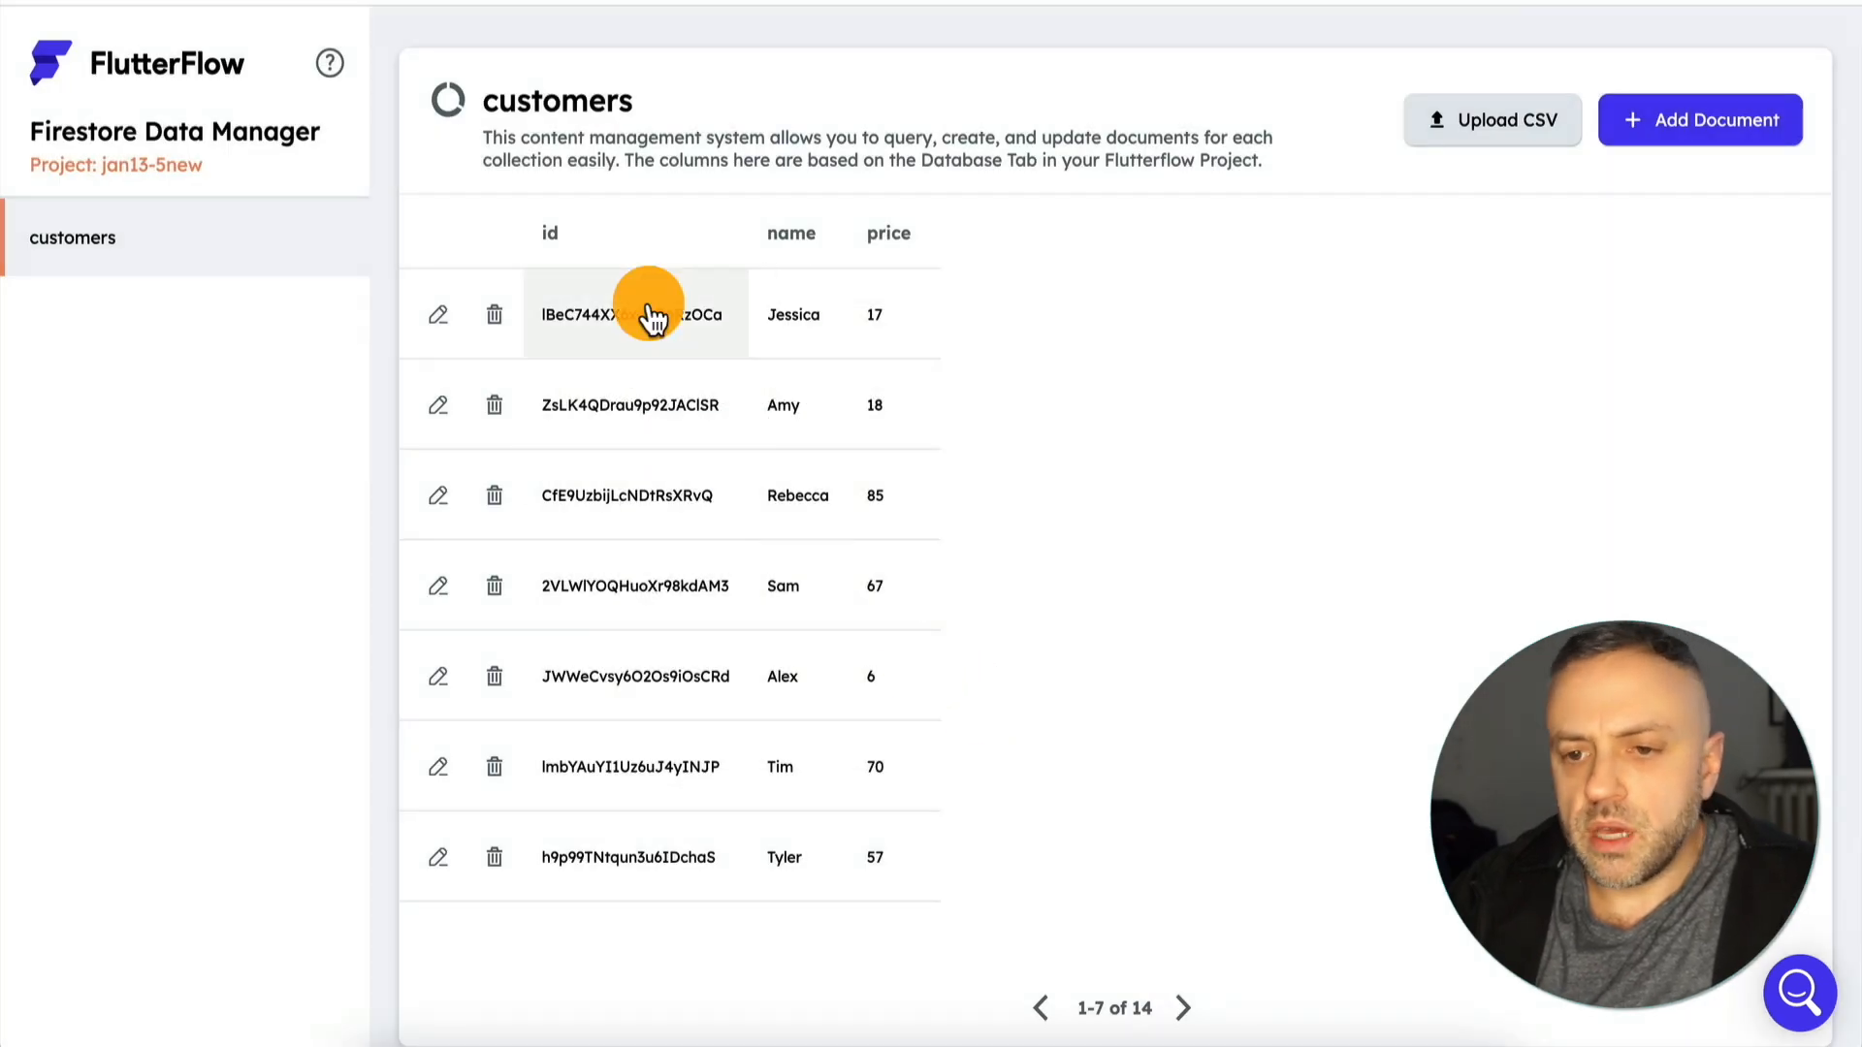
pyautogui.click(631, 325)
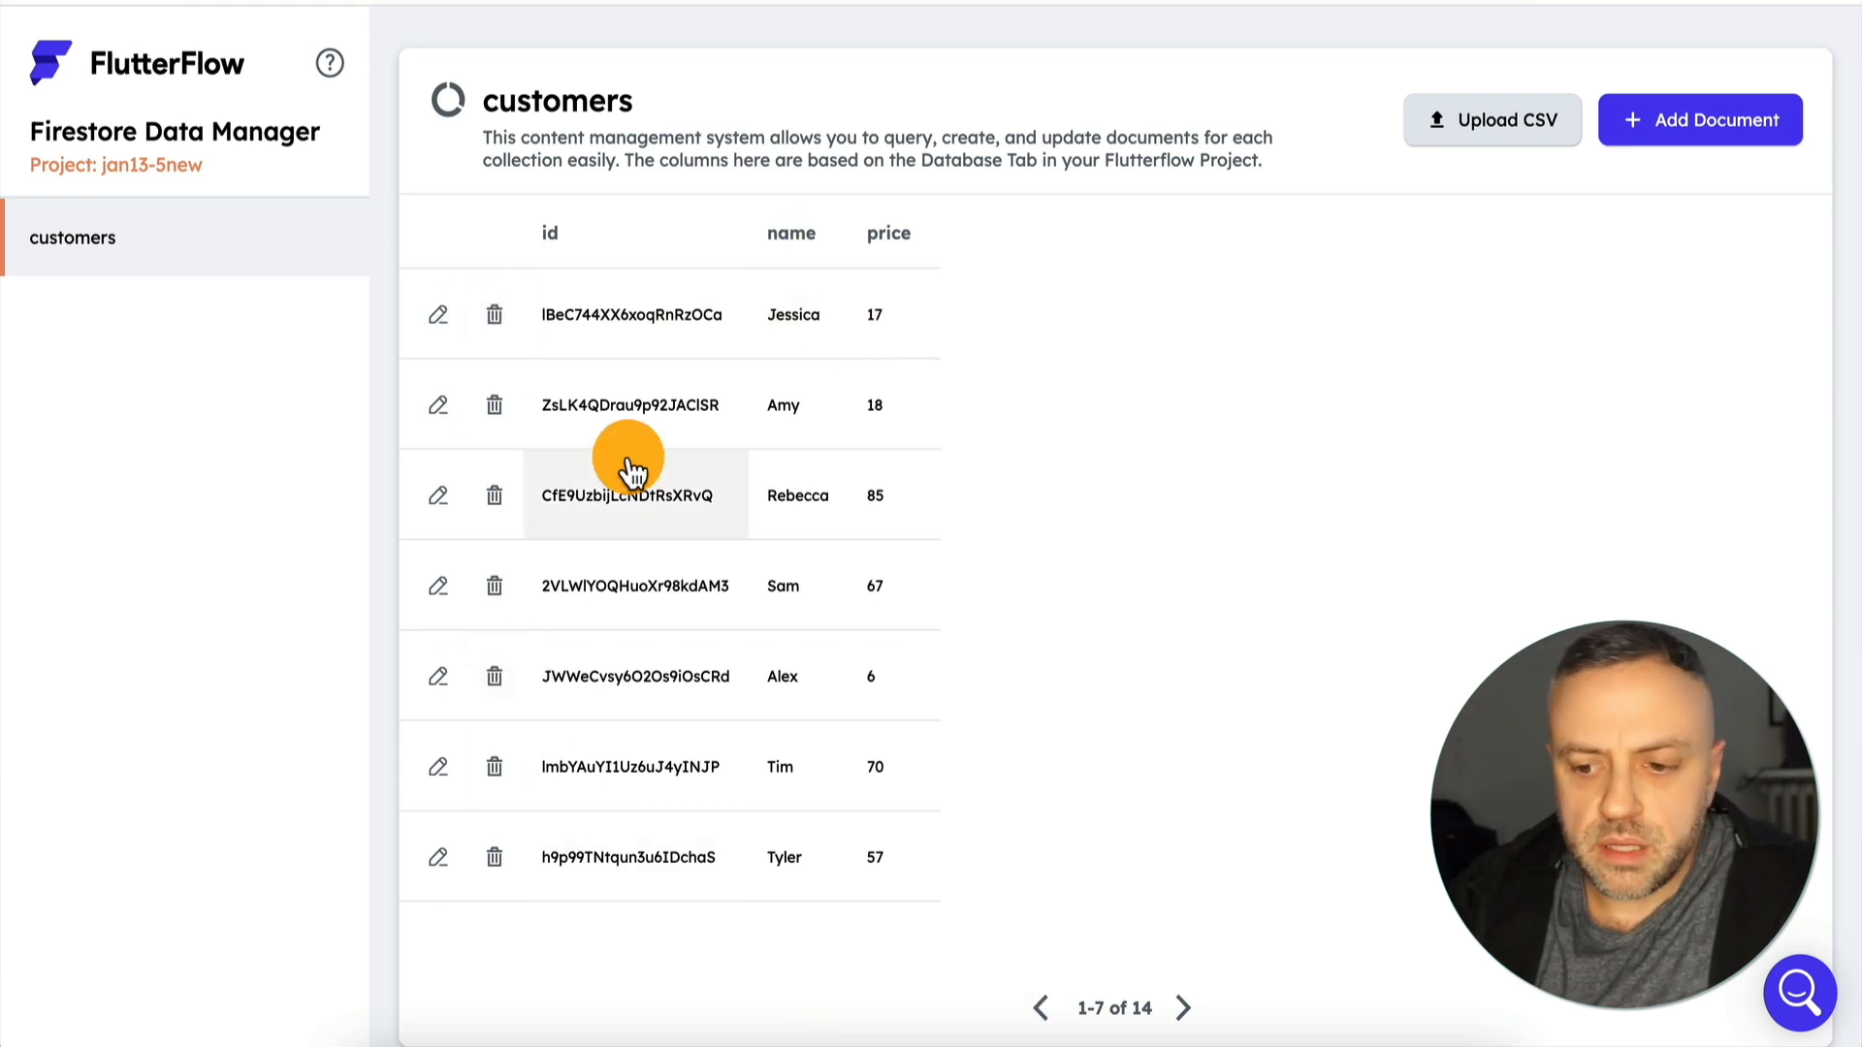
pyautogui.click(1709, 133)
pyautogui.click(995, 687)
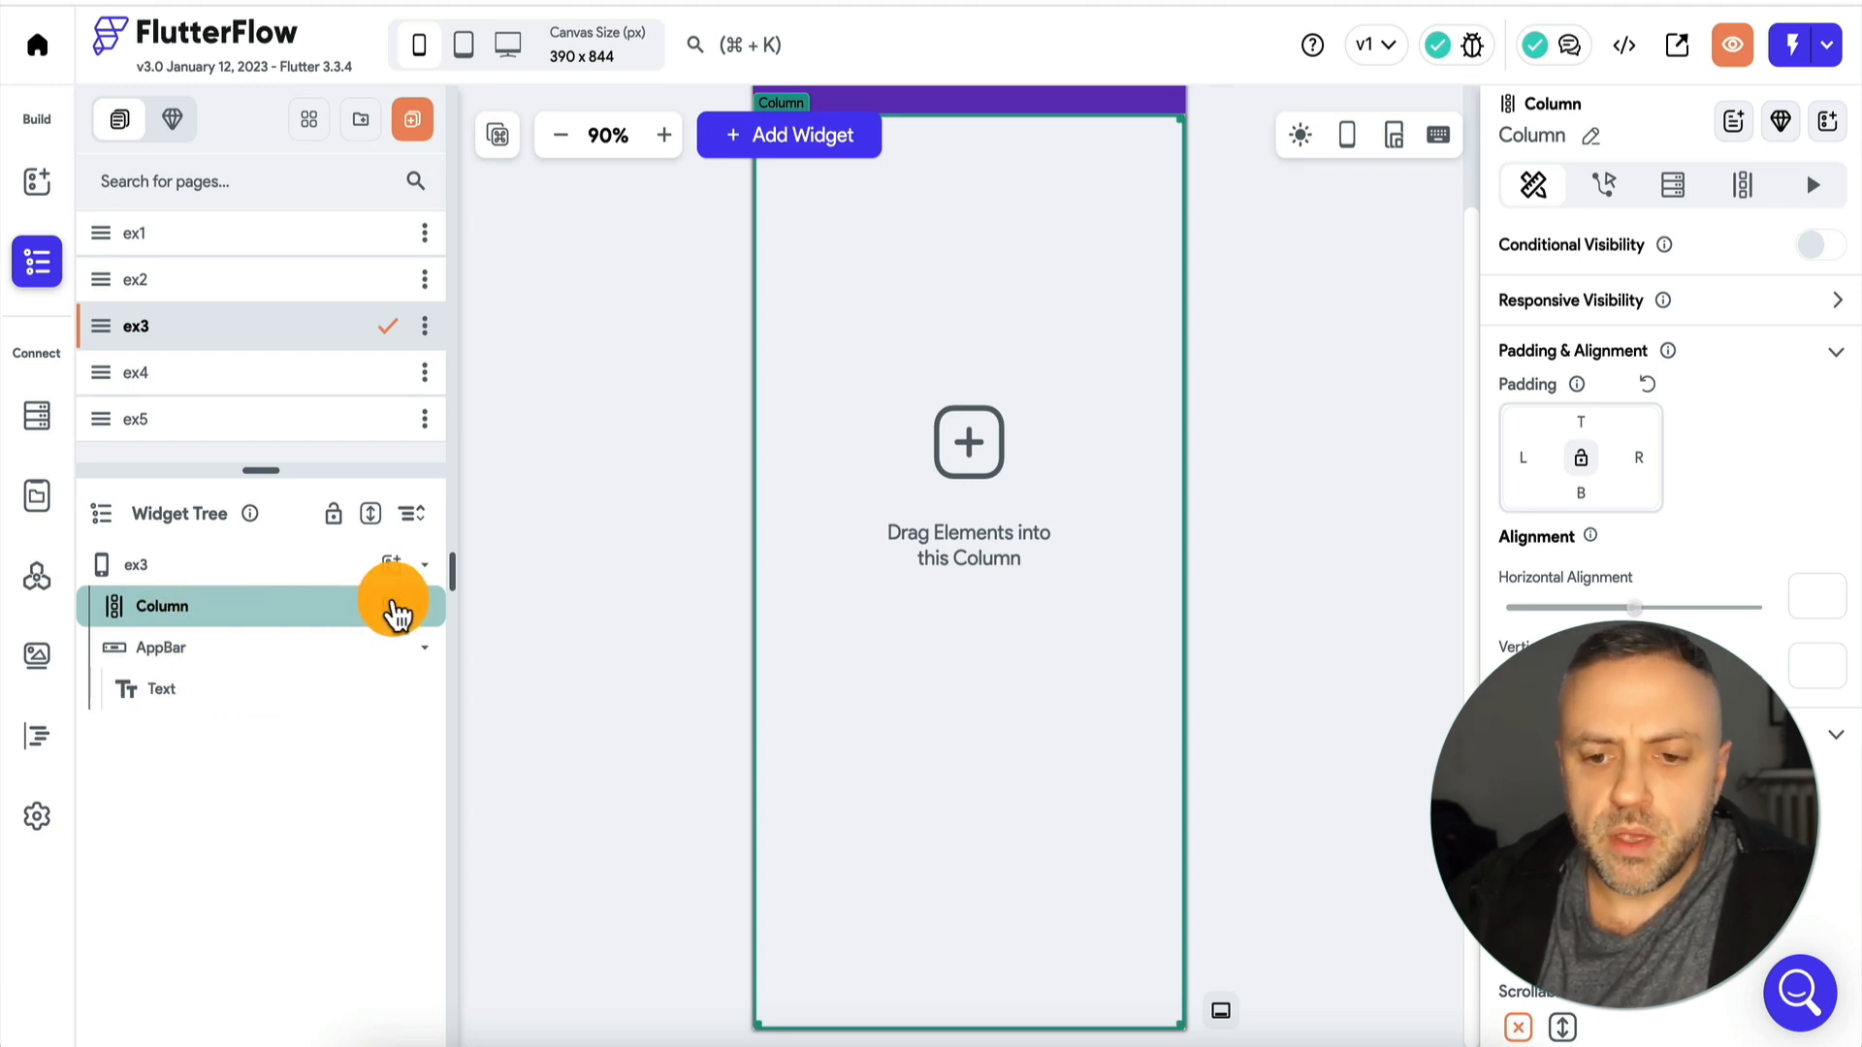
# Add a DataTable widget inside the Column on the ex3 page.
pyautogui.click(392, 606)
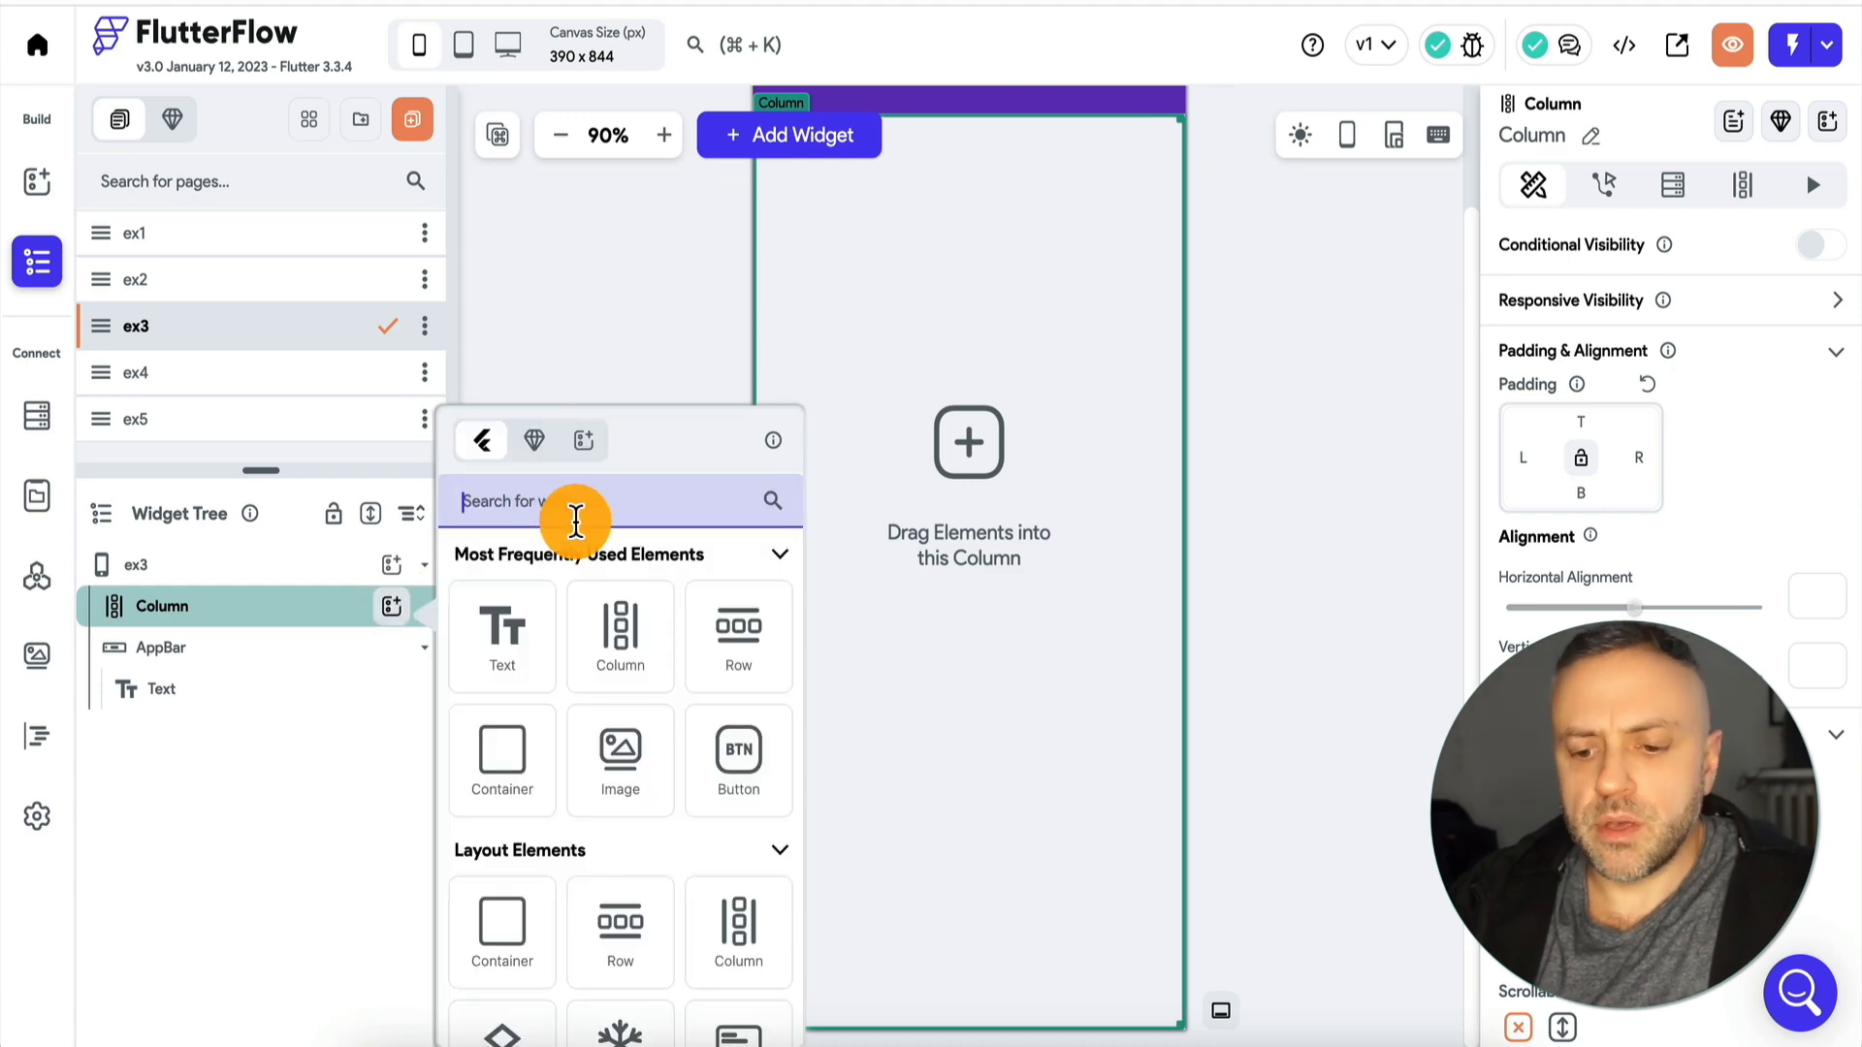
pyautogui.write('data')
pyautogui.click(523, 684)
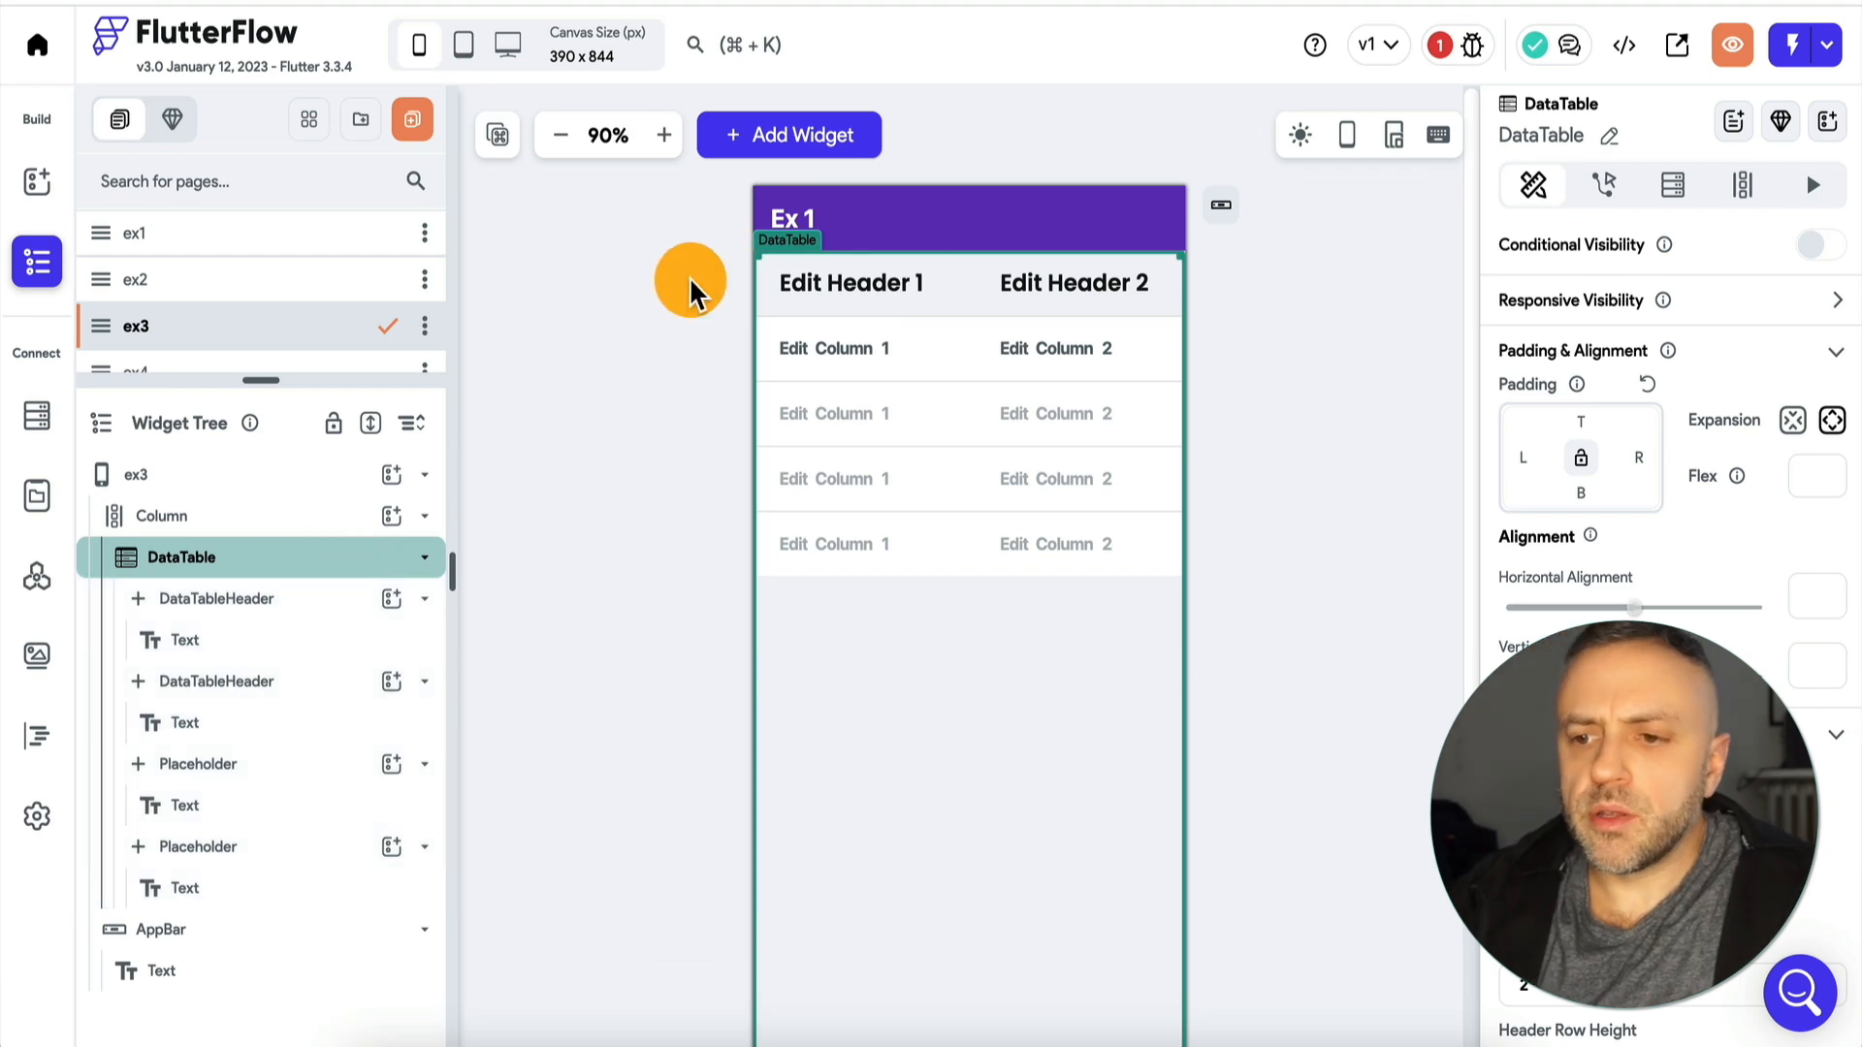
pyautogui.click(572, 403)
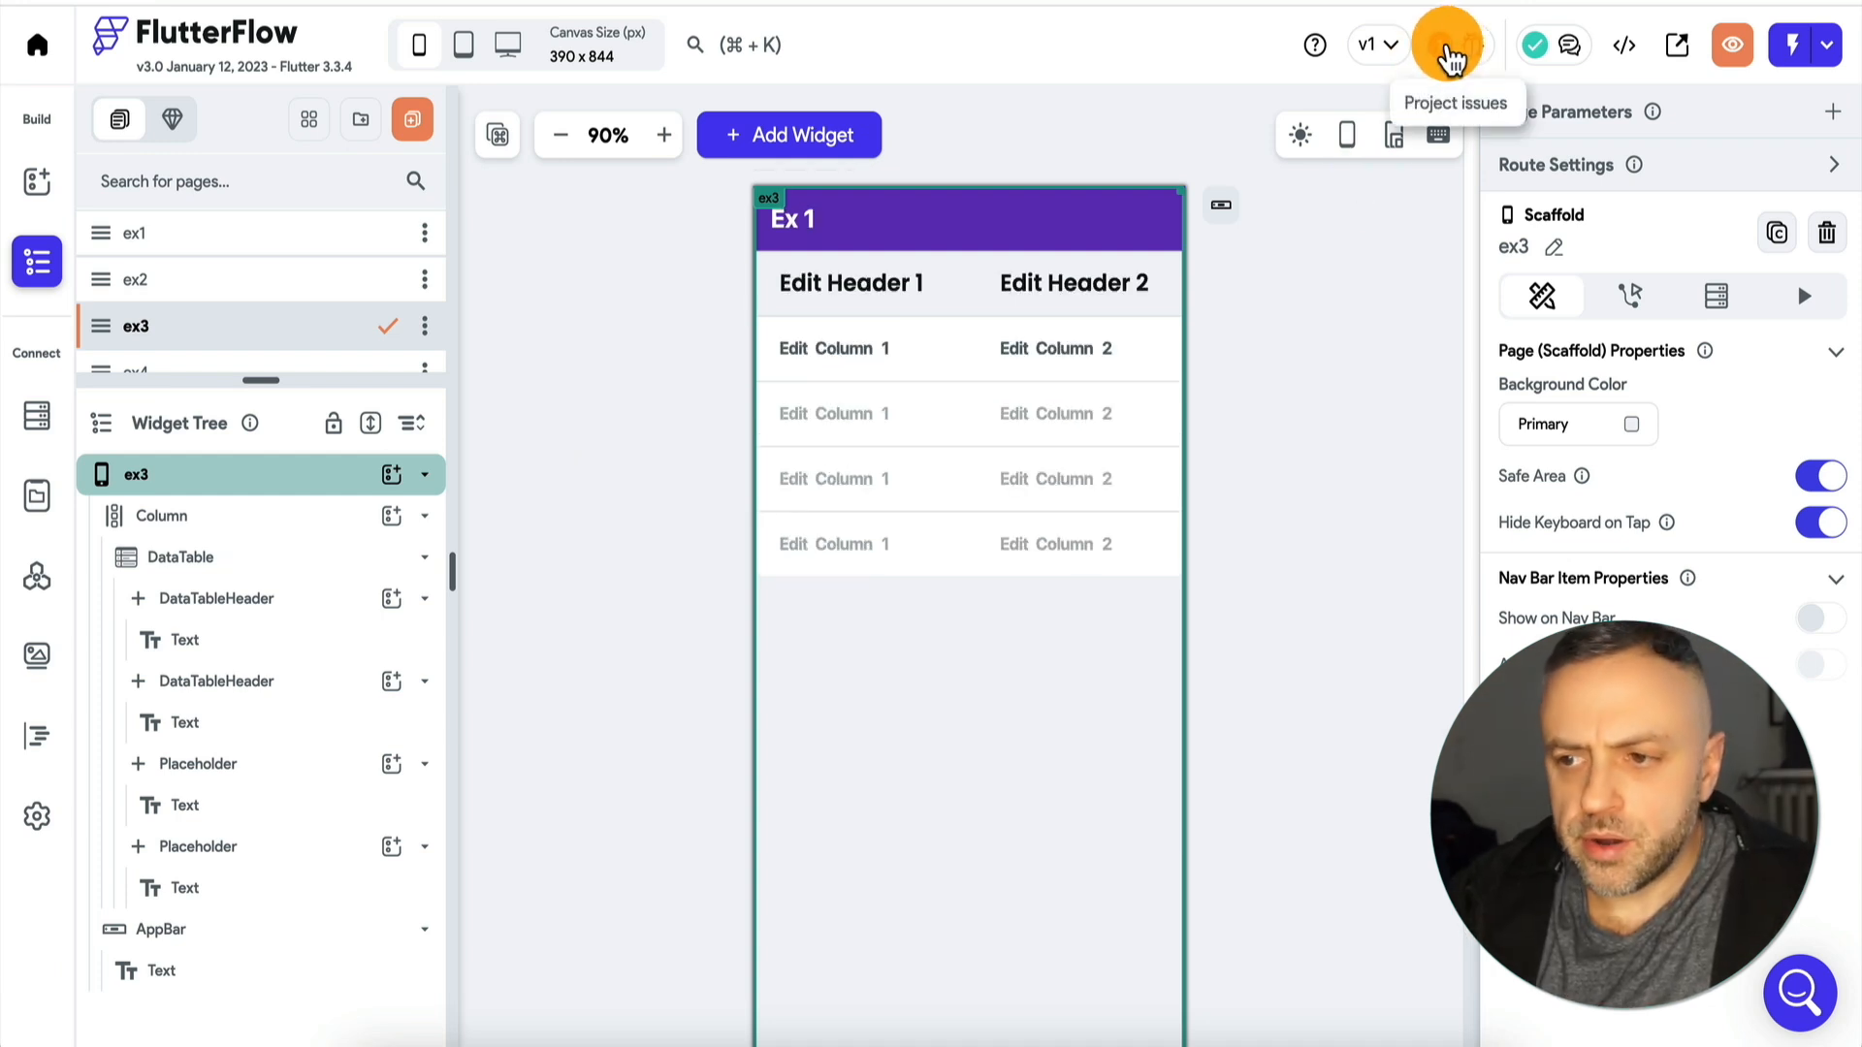
# Review the project's reported errors concerning the new DataTable, and close the issues list.
pyautogui.click(1452, 58)
pyautogui.click(1168, 254)
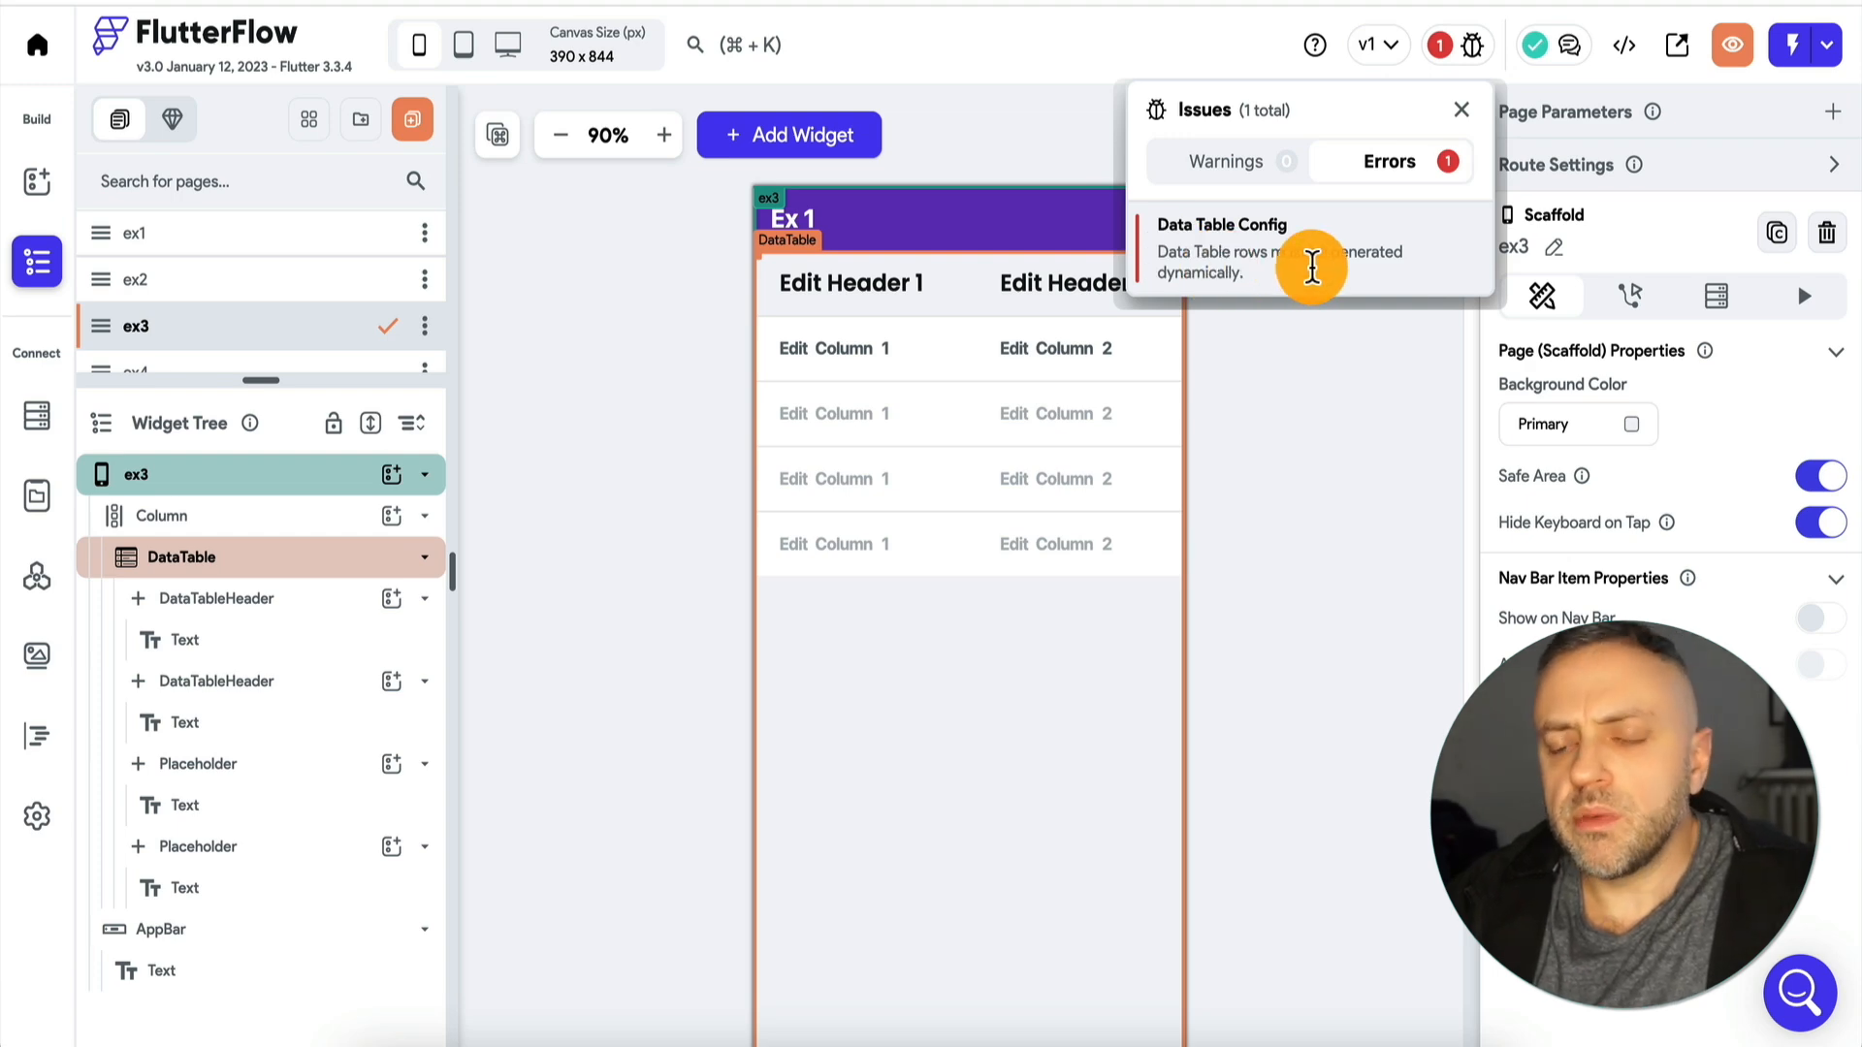
pyautogui.click(1300, 465)
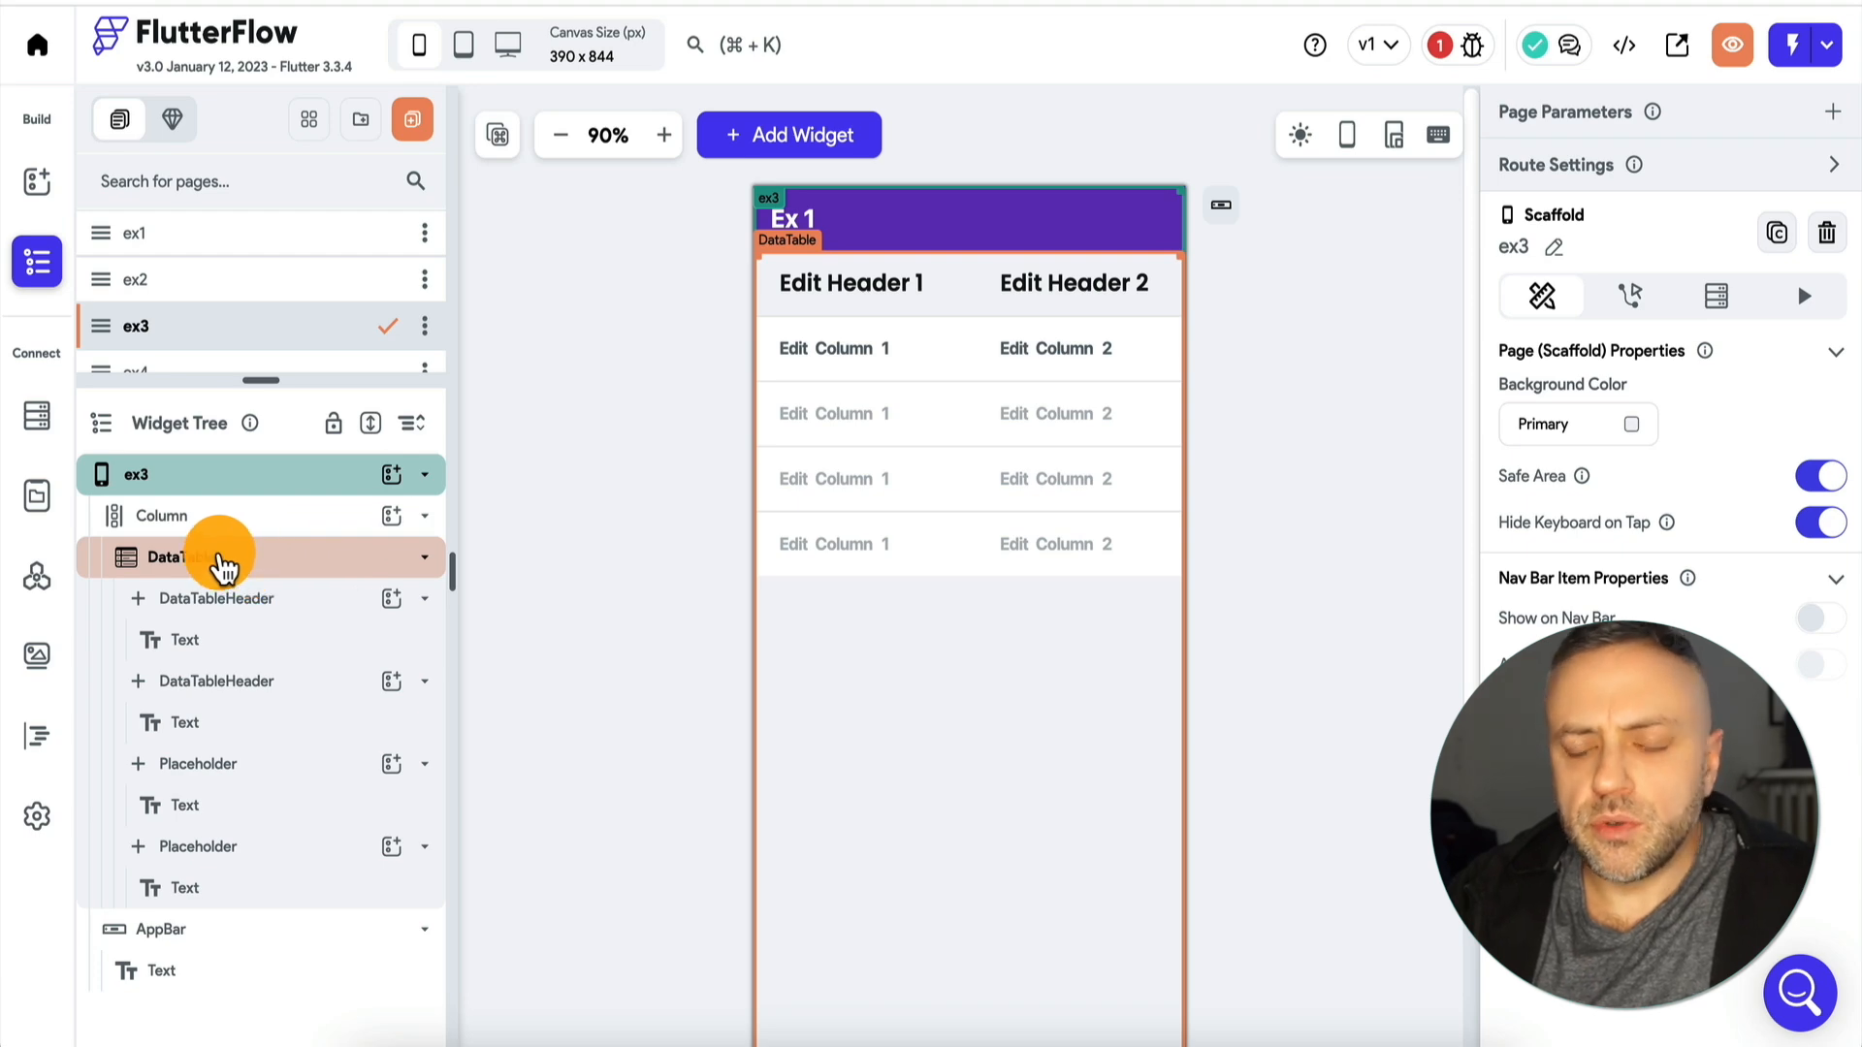
# Give the DataTable a backend query of type Query Collection on customers, returning a List of Documents.
pyautogui.click(223, 562)
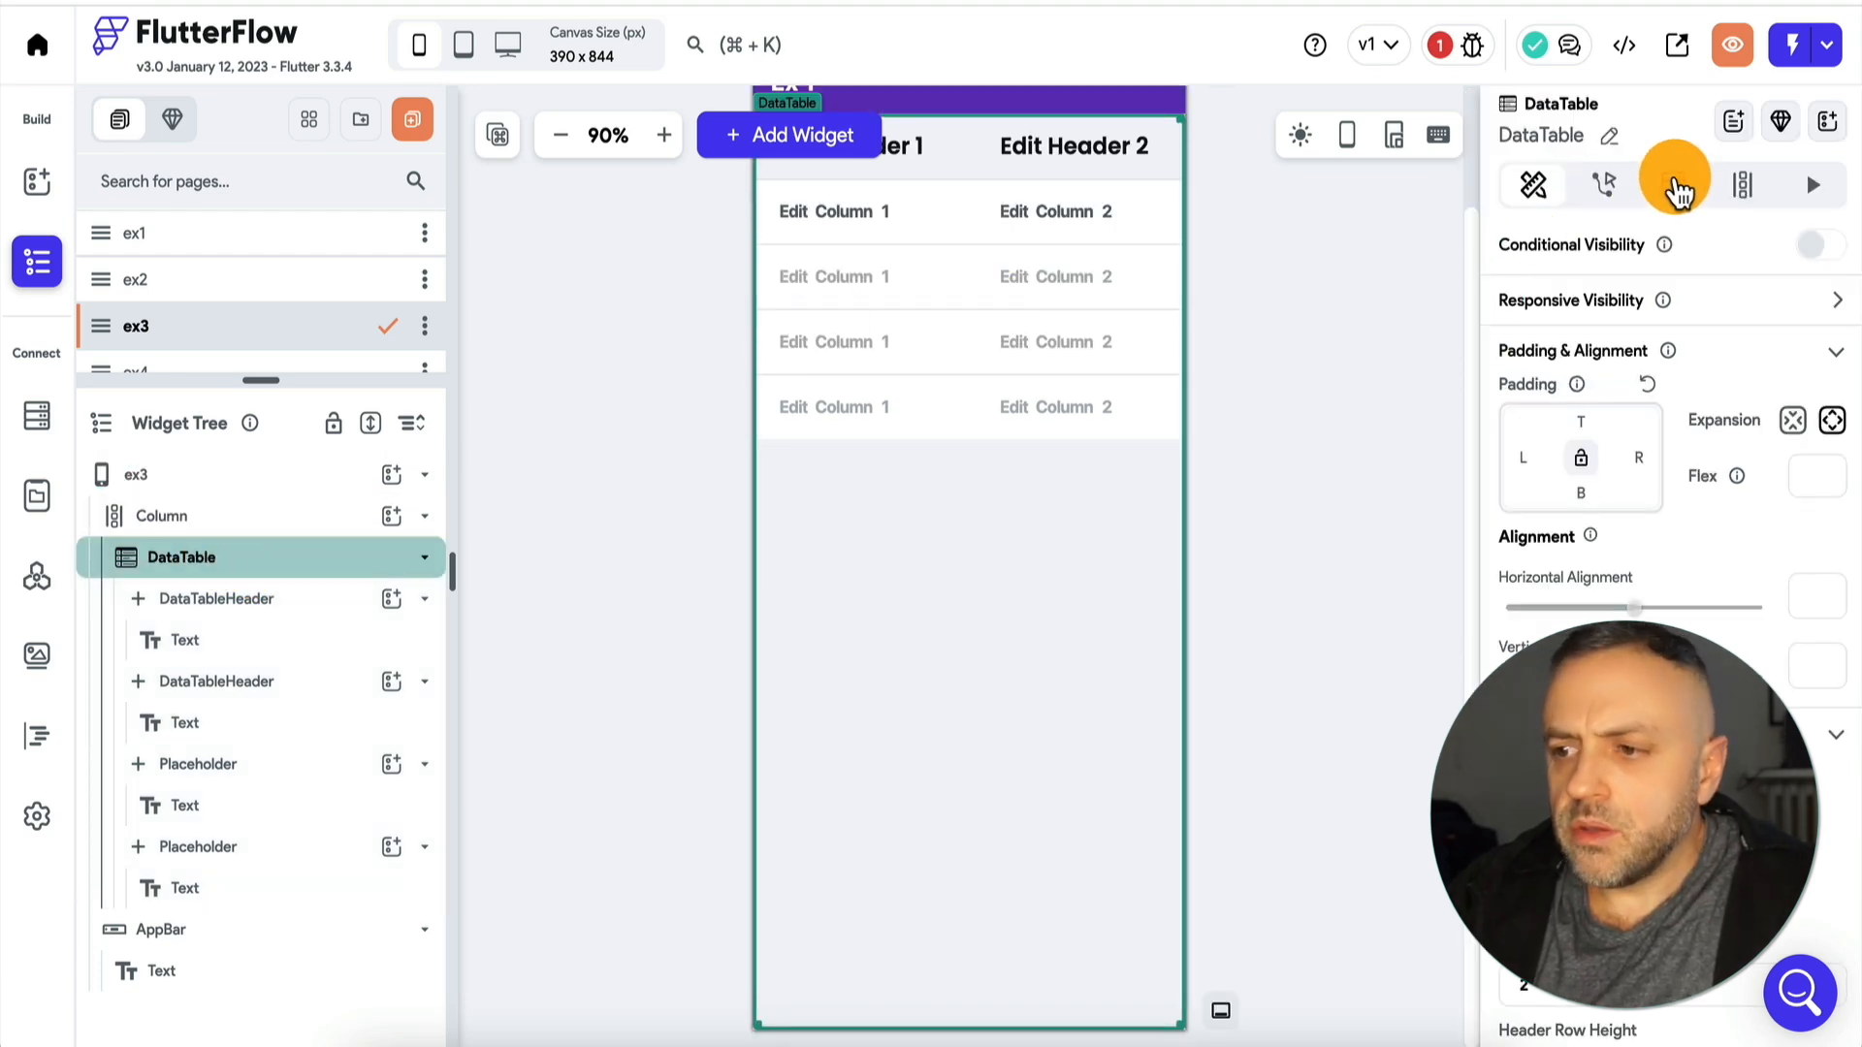
pyautogui.click(1675, 186)
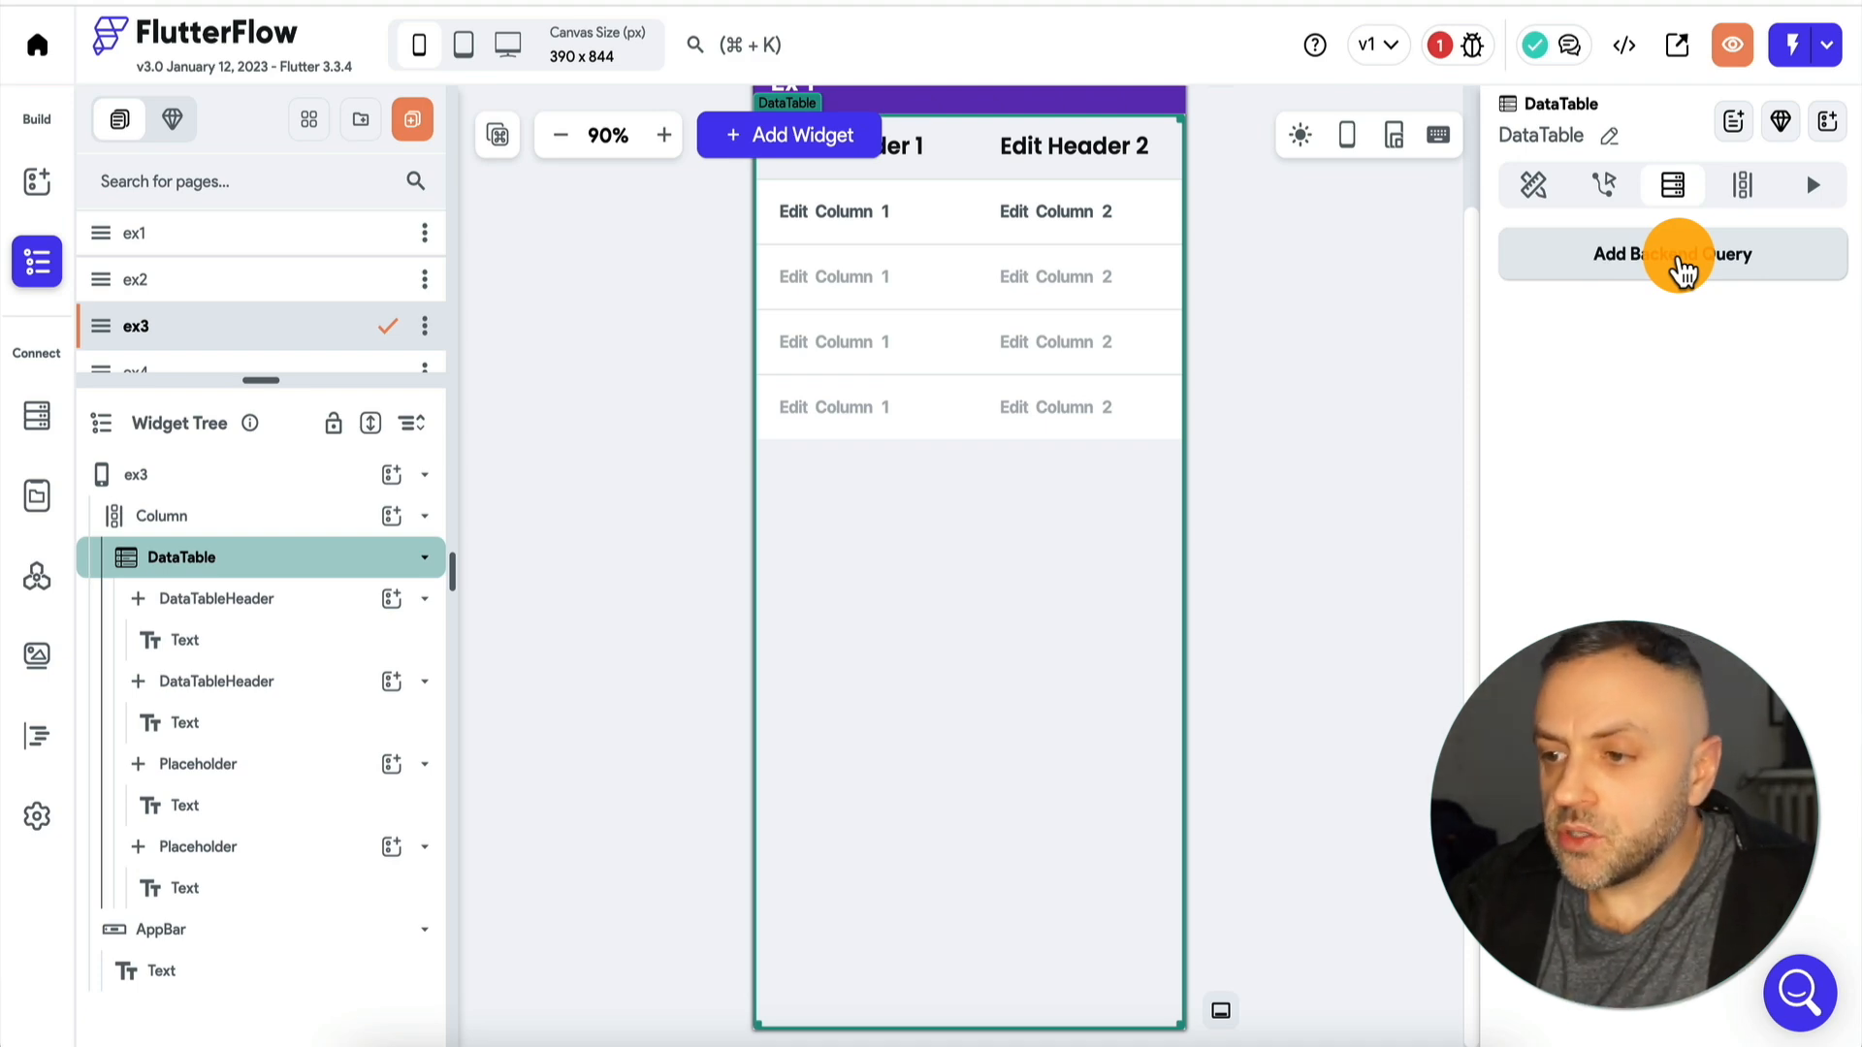
pyautogui.click(1682, 272)
pyautogui.click(1329, 260)
pyautogui.click(1265, 267)
pyautogui.click(1247, 419)
pyautogui.click(1249, 432)
pyautogui.click(1408, 902)
pyautogui.click(1101, 642)
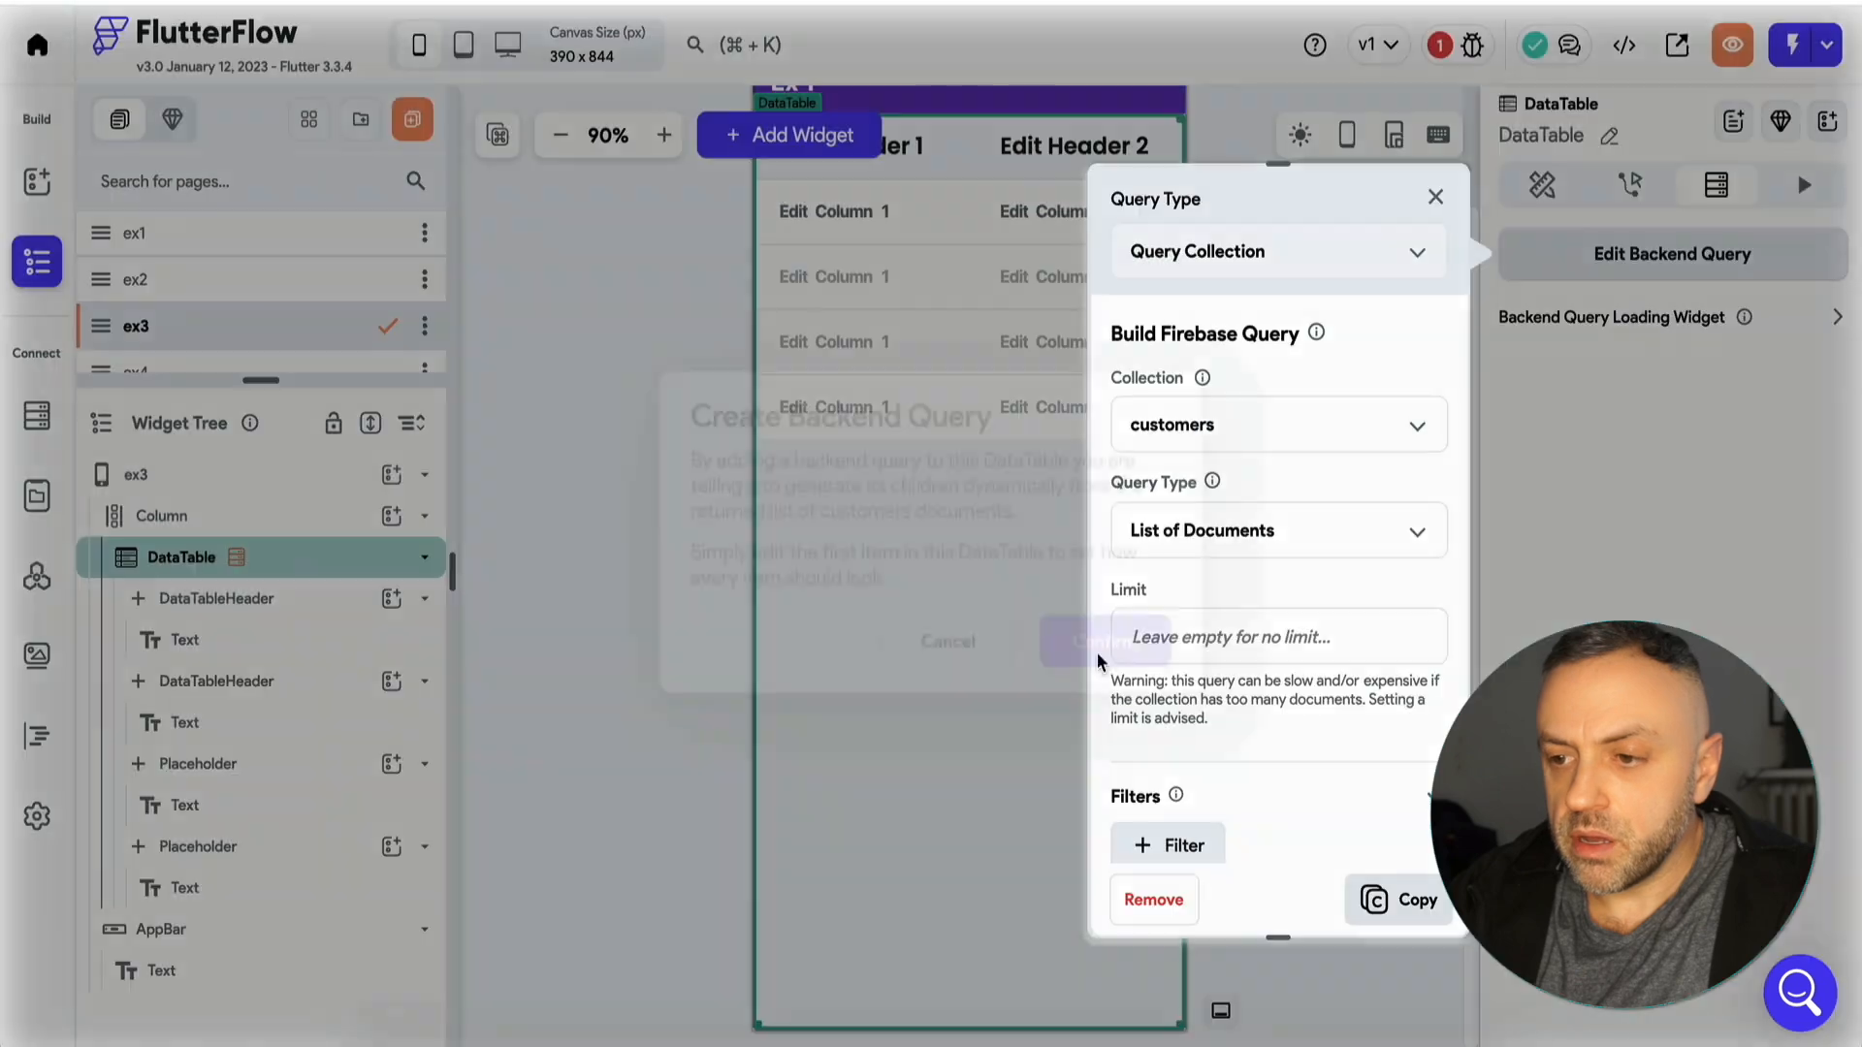
pyautogui.click(1436, 199)
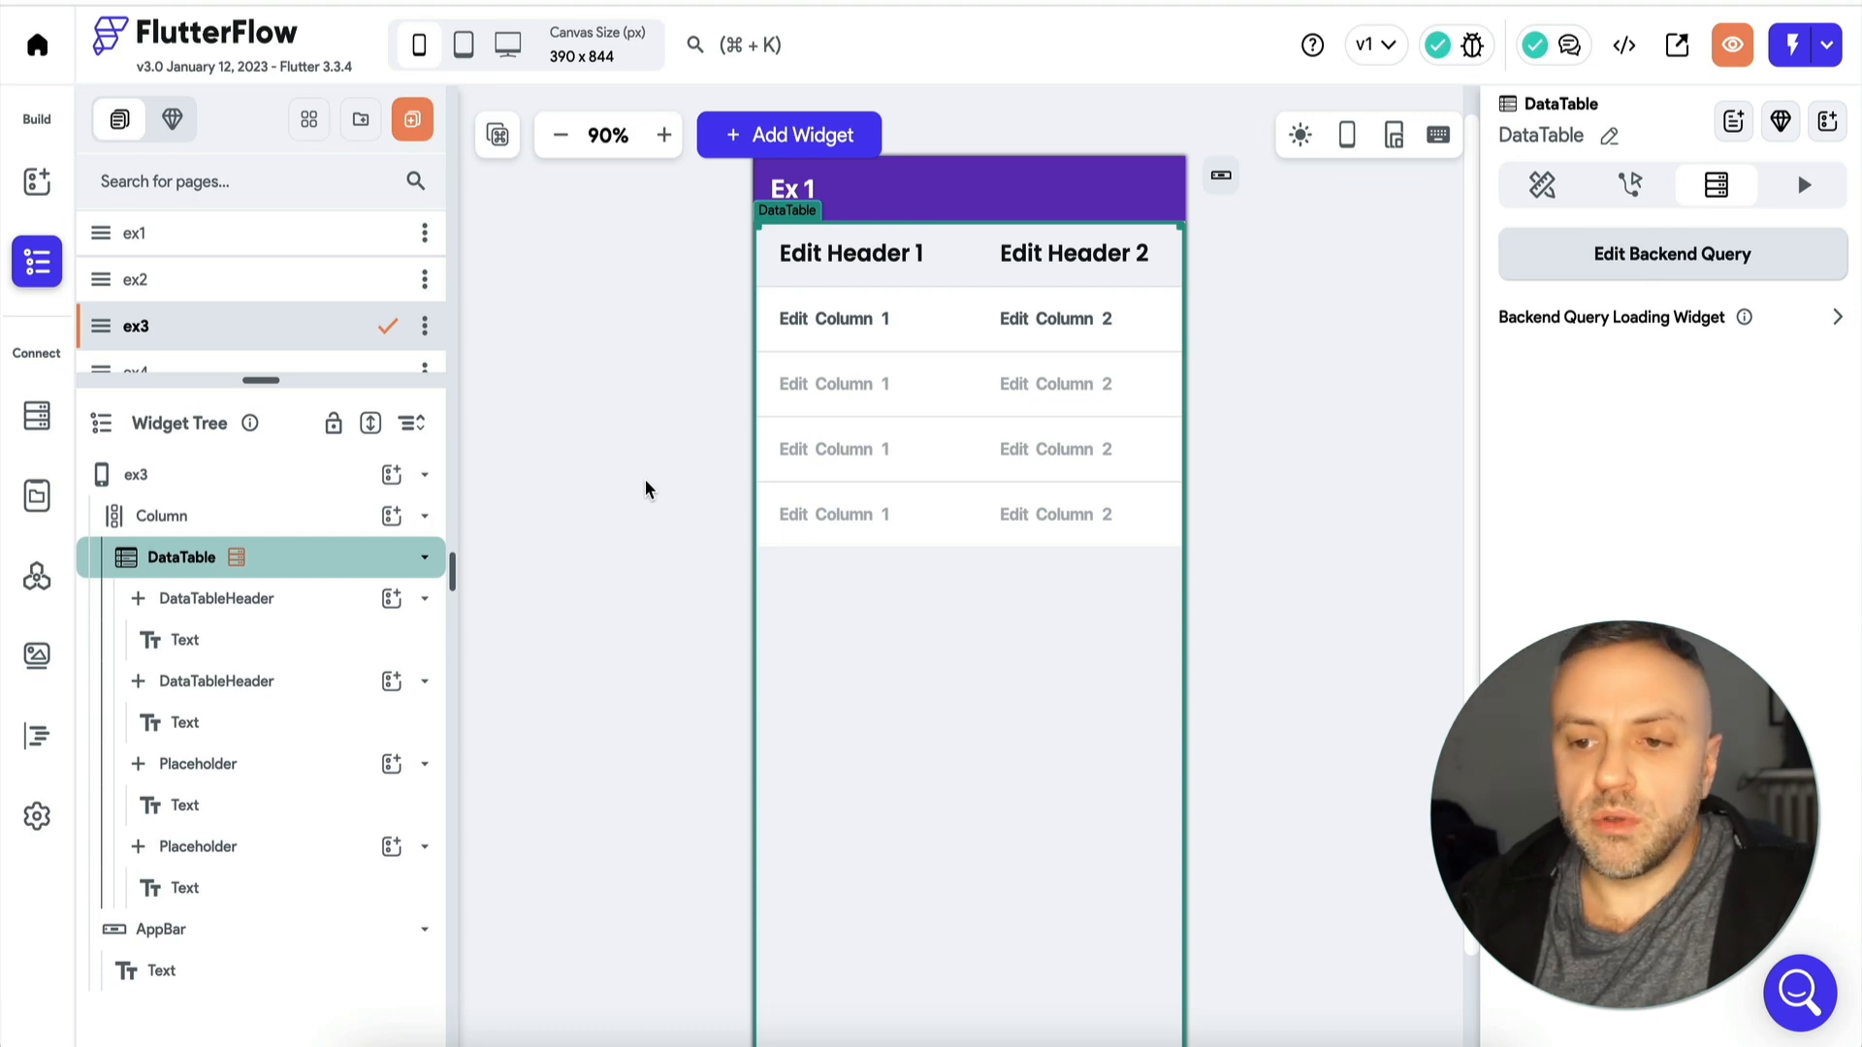
pyautogui.click(641, 484)
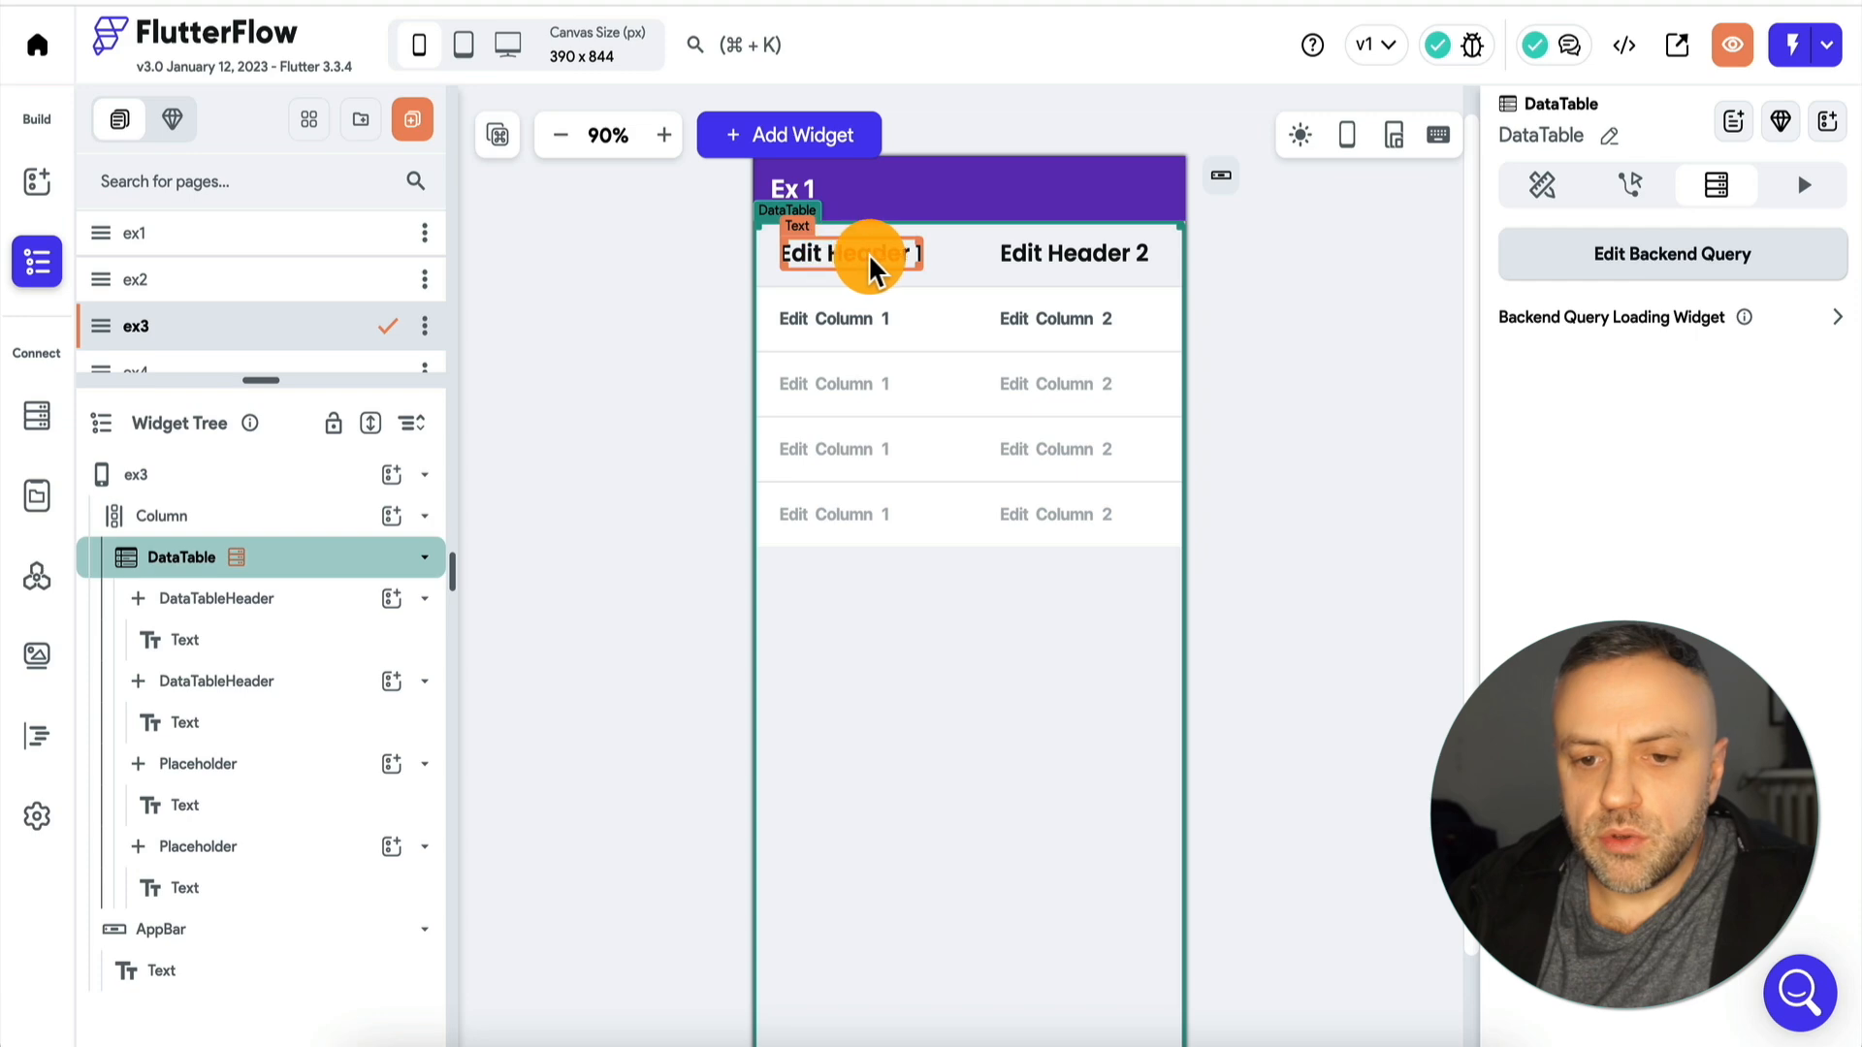
# Rename the DataTable's two column headers to Name and Price.
pyautogui.click(846, 267)
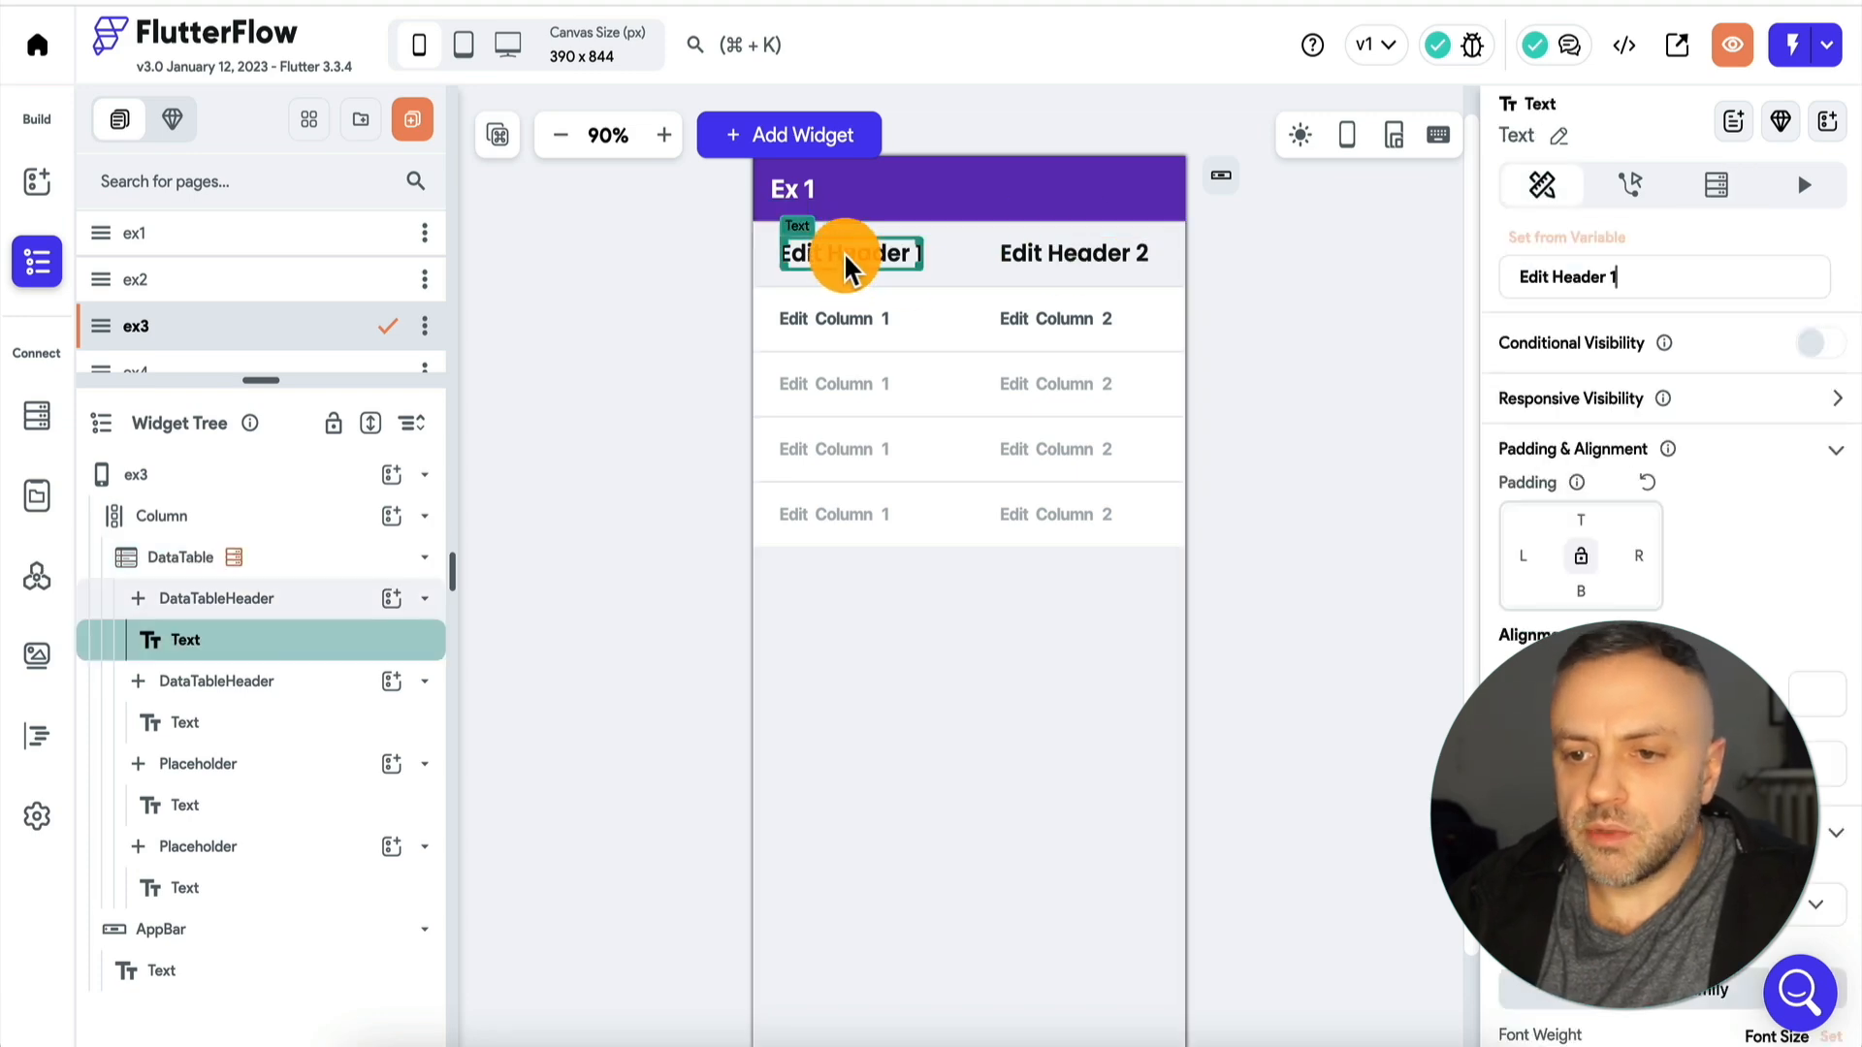
pyautogui.click(1656, 284)
pyautogui.hotkey('ctrl', 'a')
pyautogui.press('BackSpace')
pyautogui.write('Name')
pyautogui.click(1048, 253)
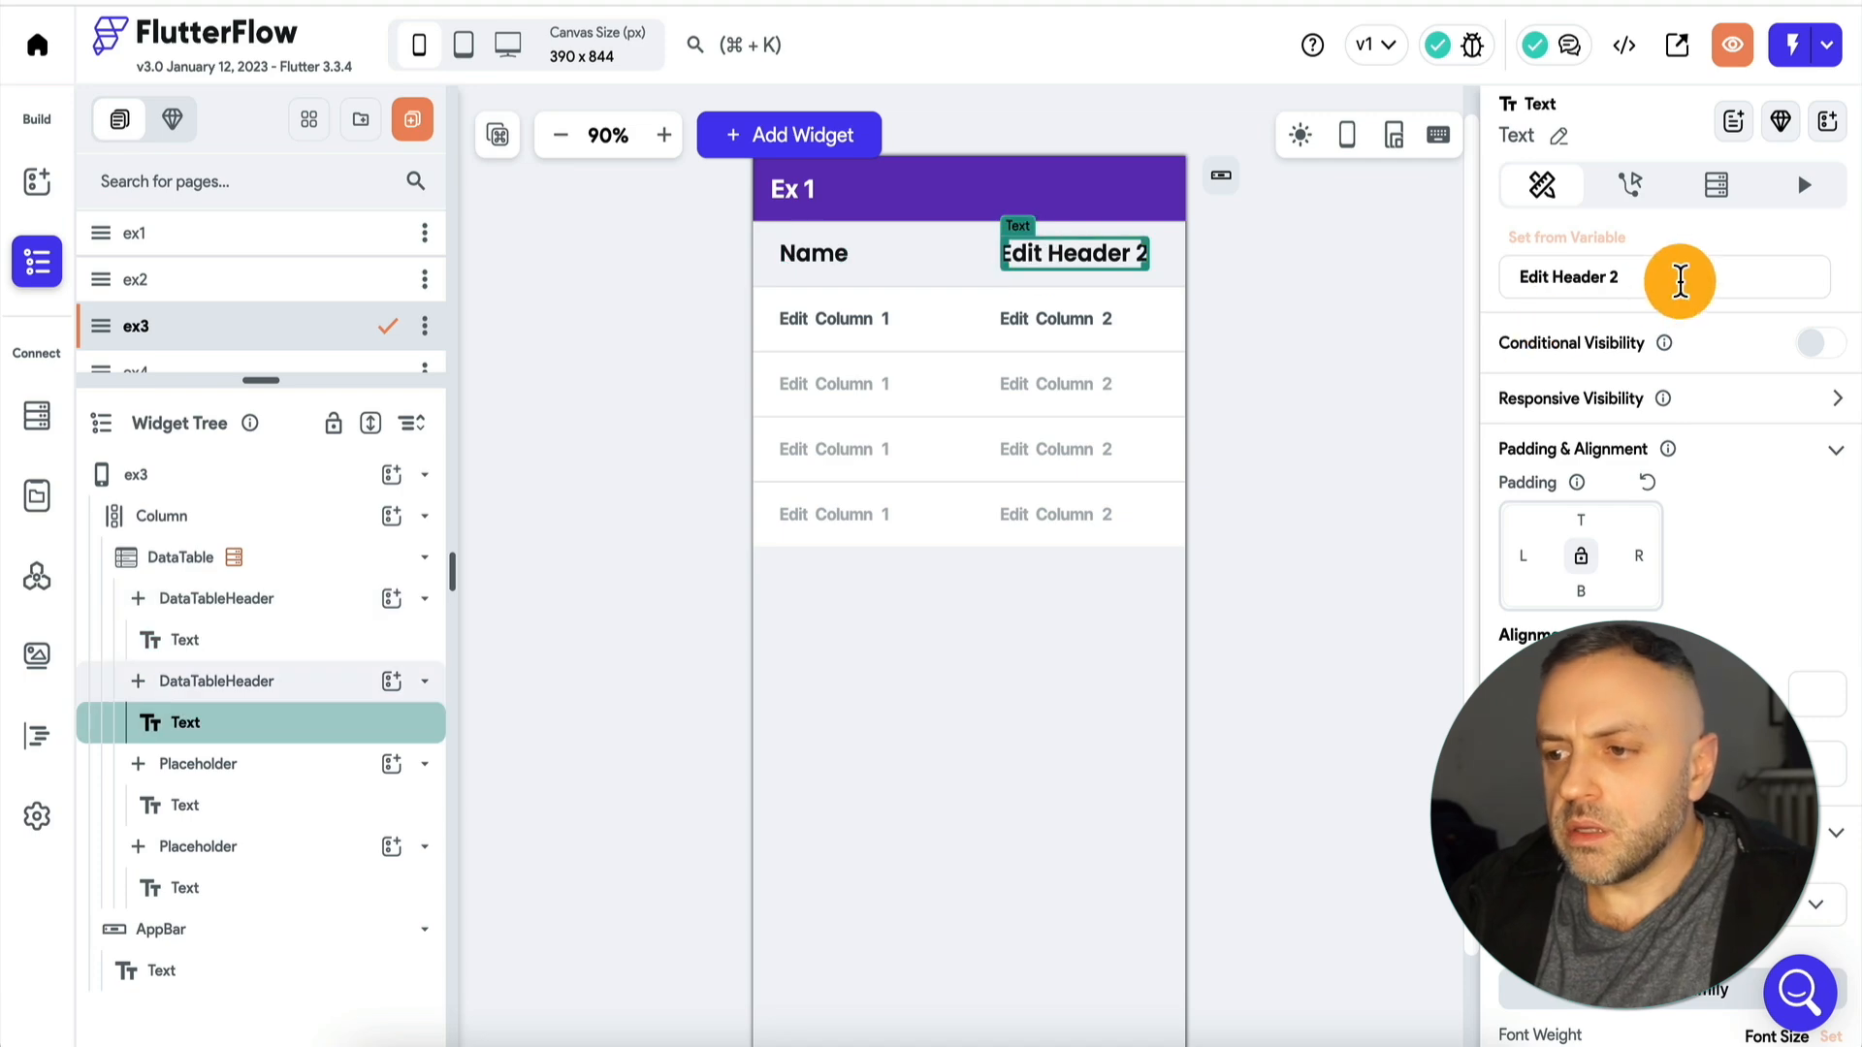
pyautogui.write('Price')
# Bind the cell text under the Name header to the name field of the customers Document.
pyautogui.click(834, 320)
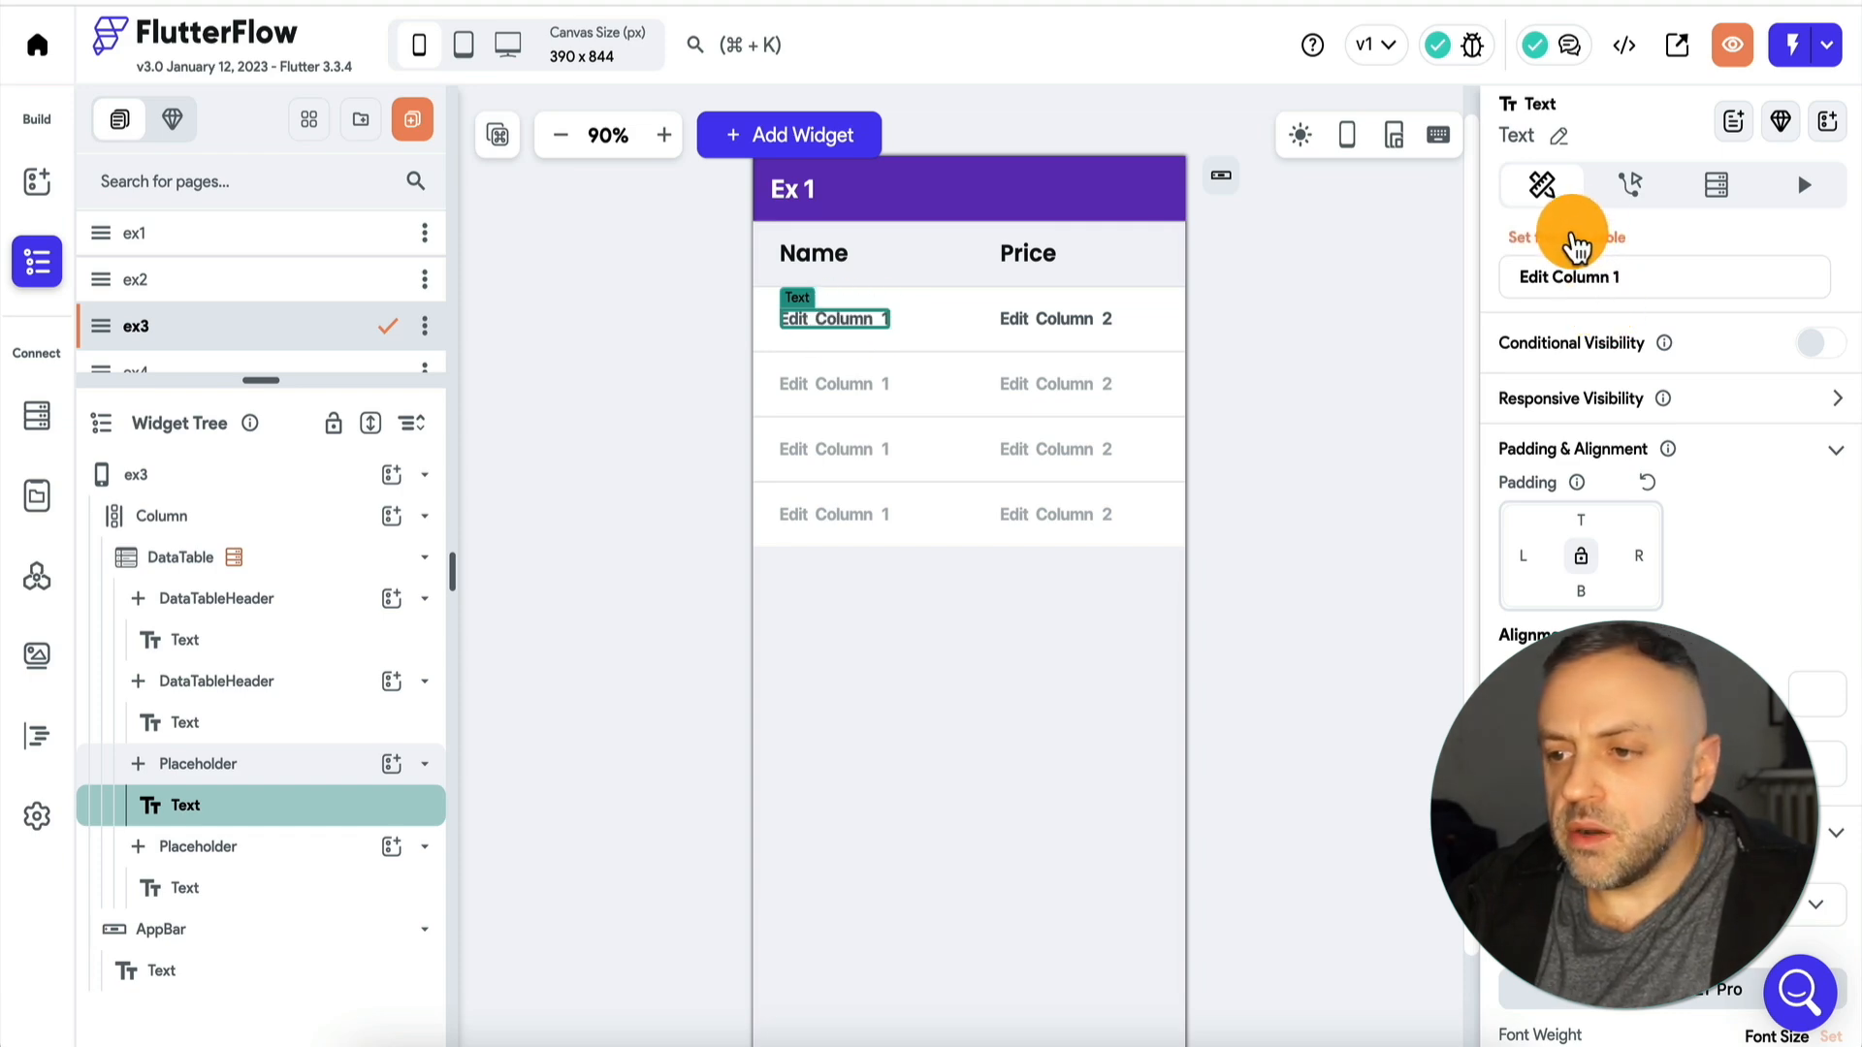
pyautogui.click(1571, 237)
pyautogui.click(1212, 402)
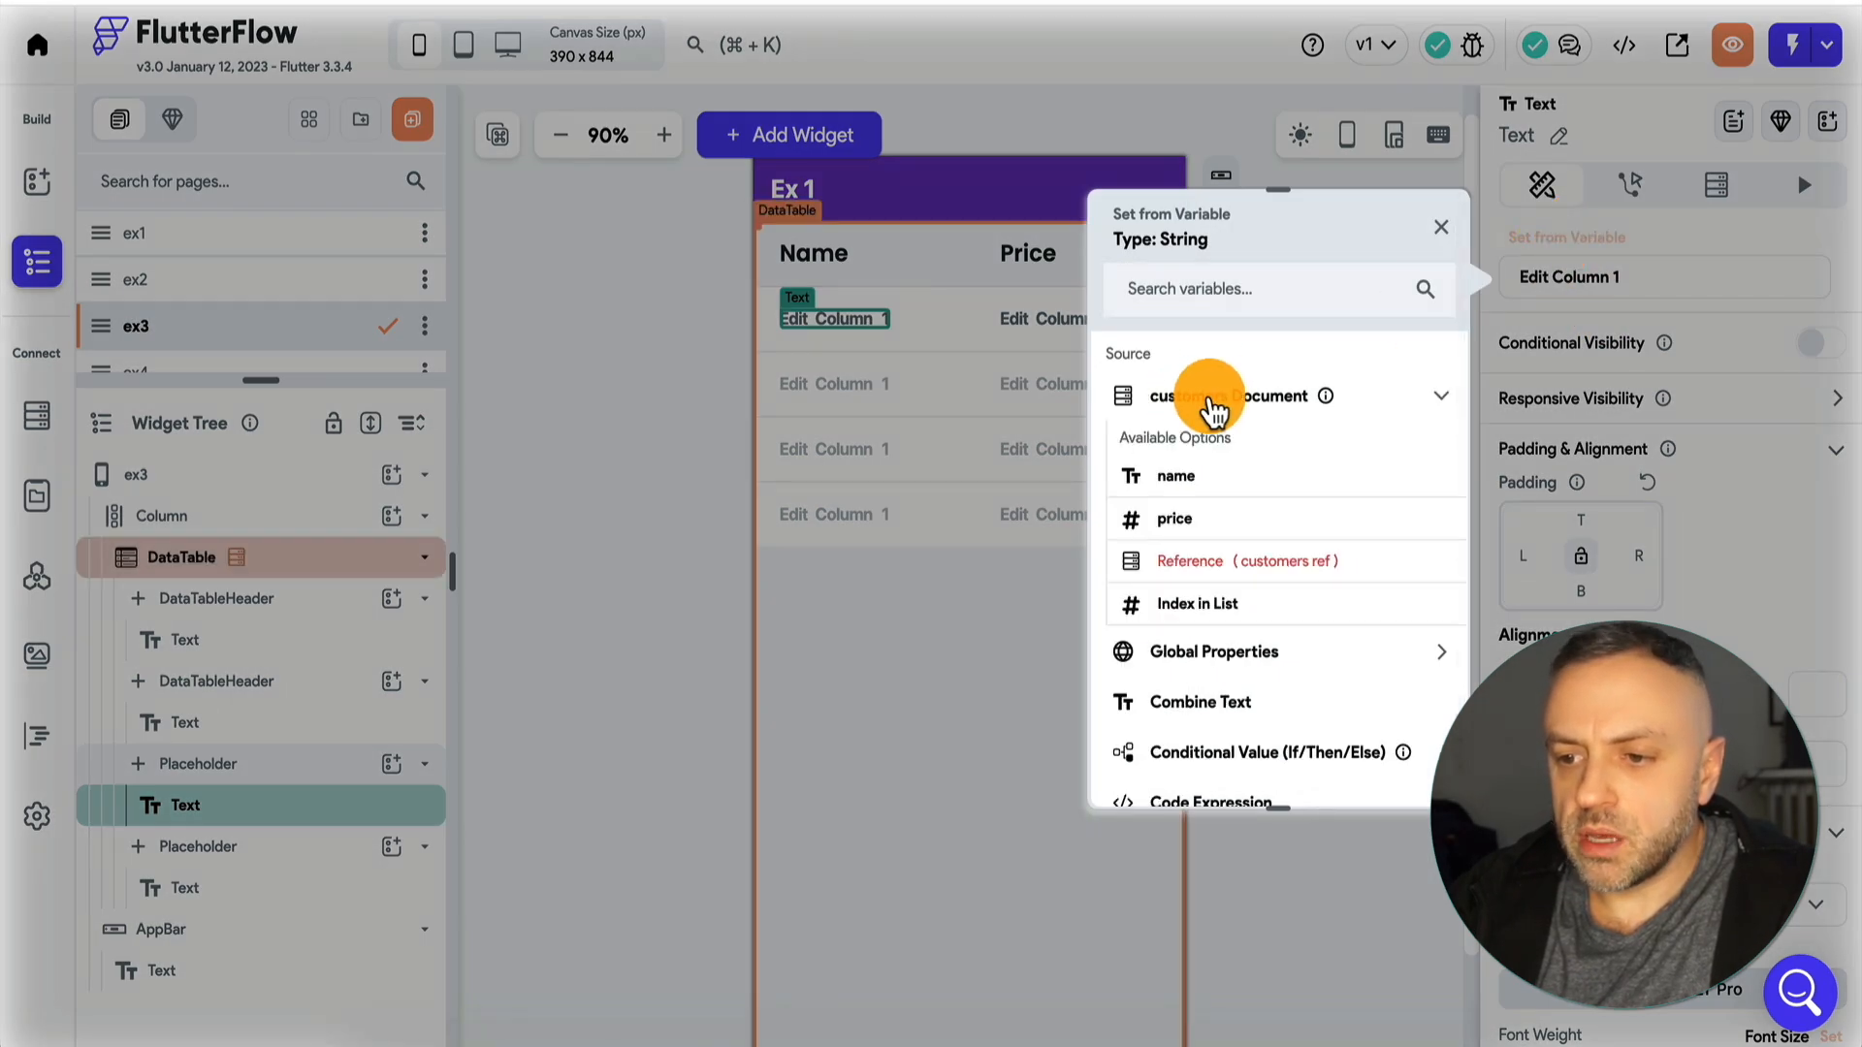
pyautogui.click(1224, 482)
# Set the cell text under the Price header from the customers Document's price field.
pyautogui.click(1052, 325)
pyautogui.click(1595, 245)
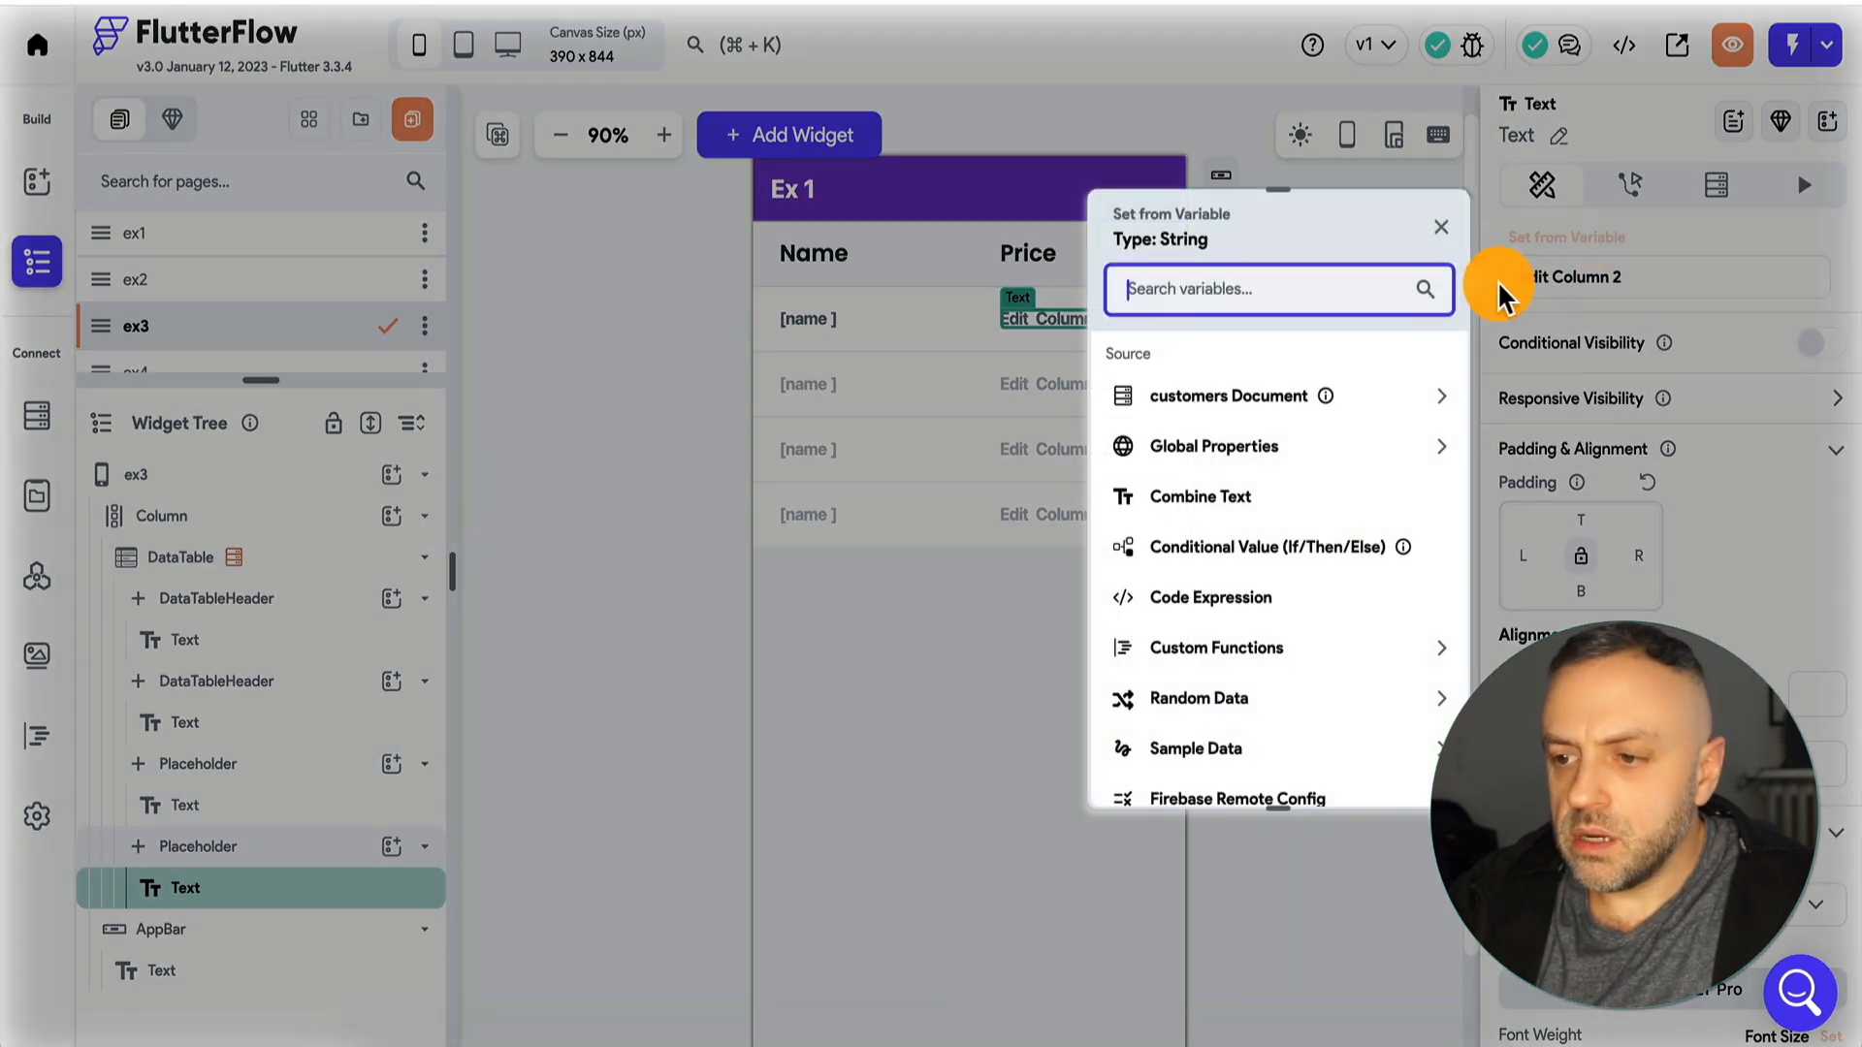
pyautogui.click(1277, 403)
pyautogui.click(1203, 514)
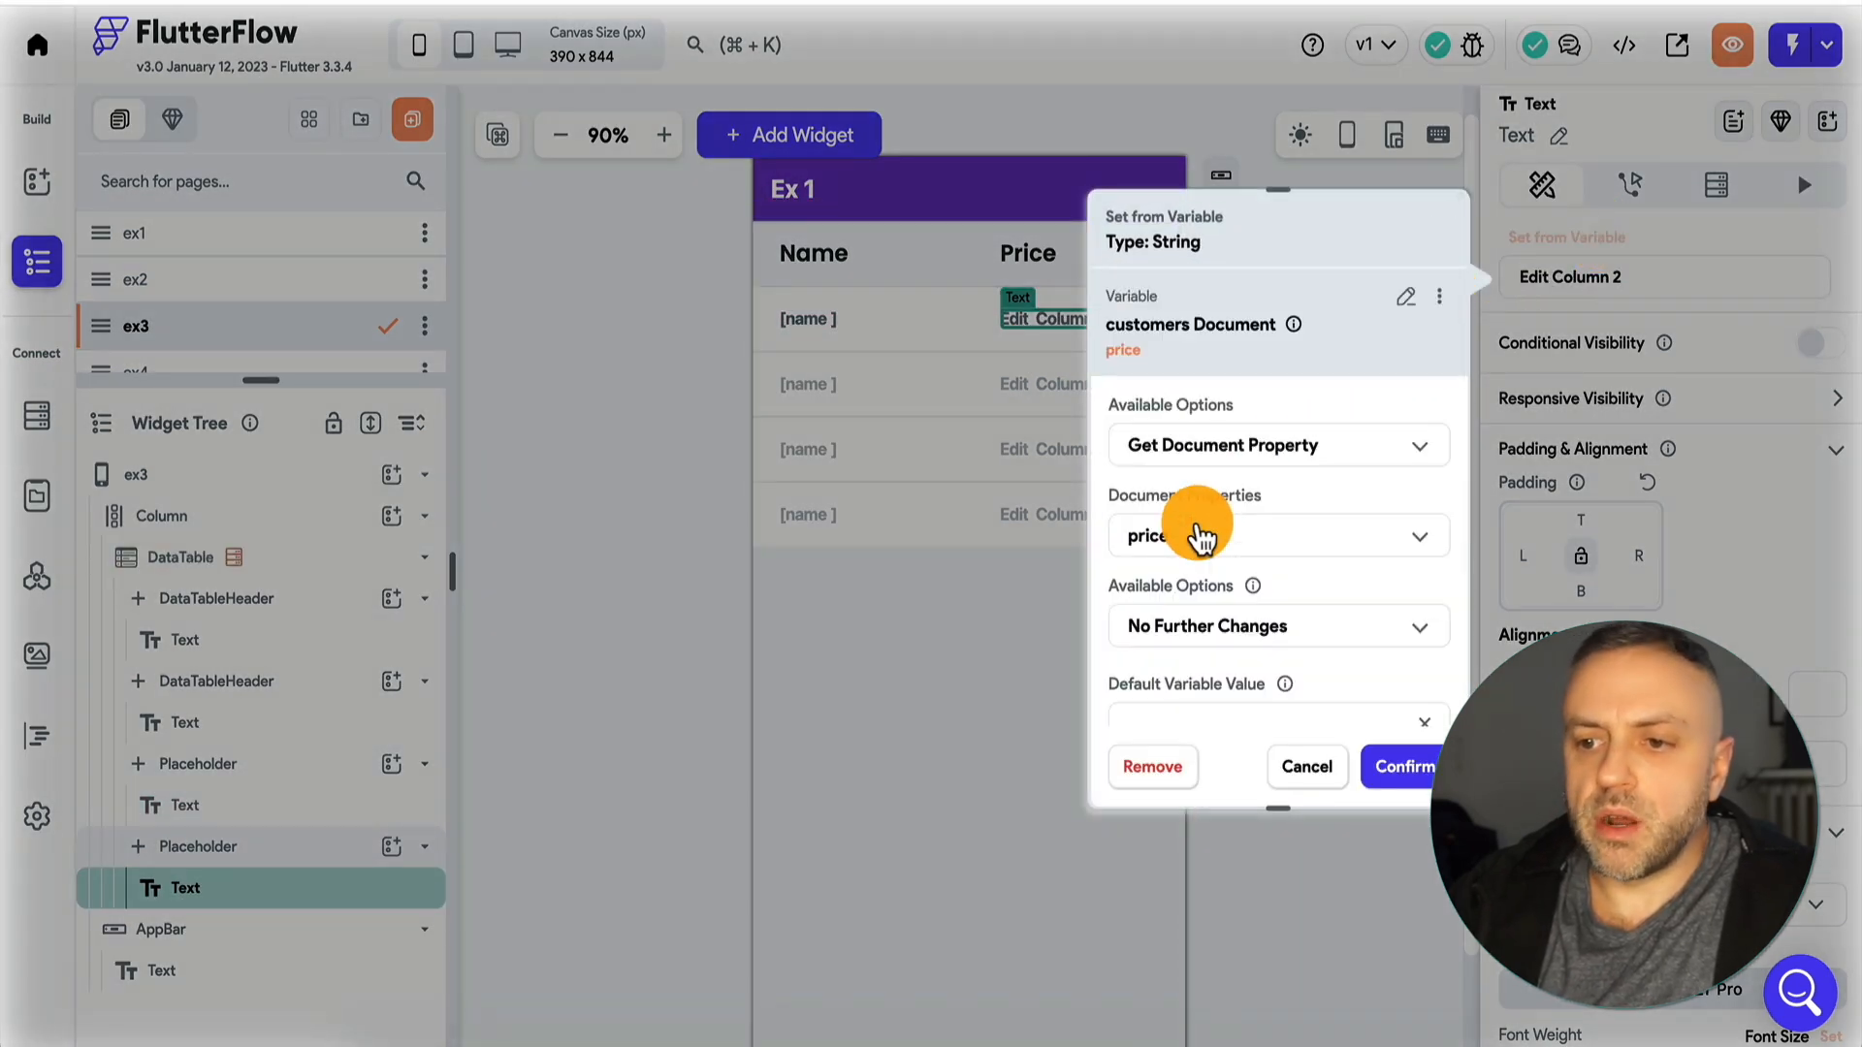
# Apply a Custom Number Format with Display as Currency enabled to the price variable and confirm it.
pyautogui.click(1251, 631)
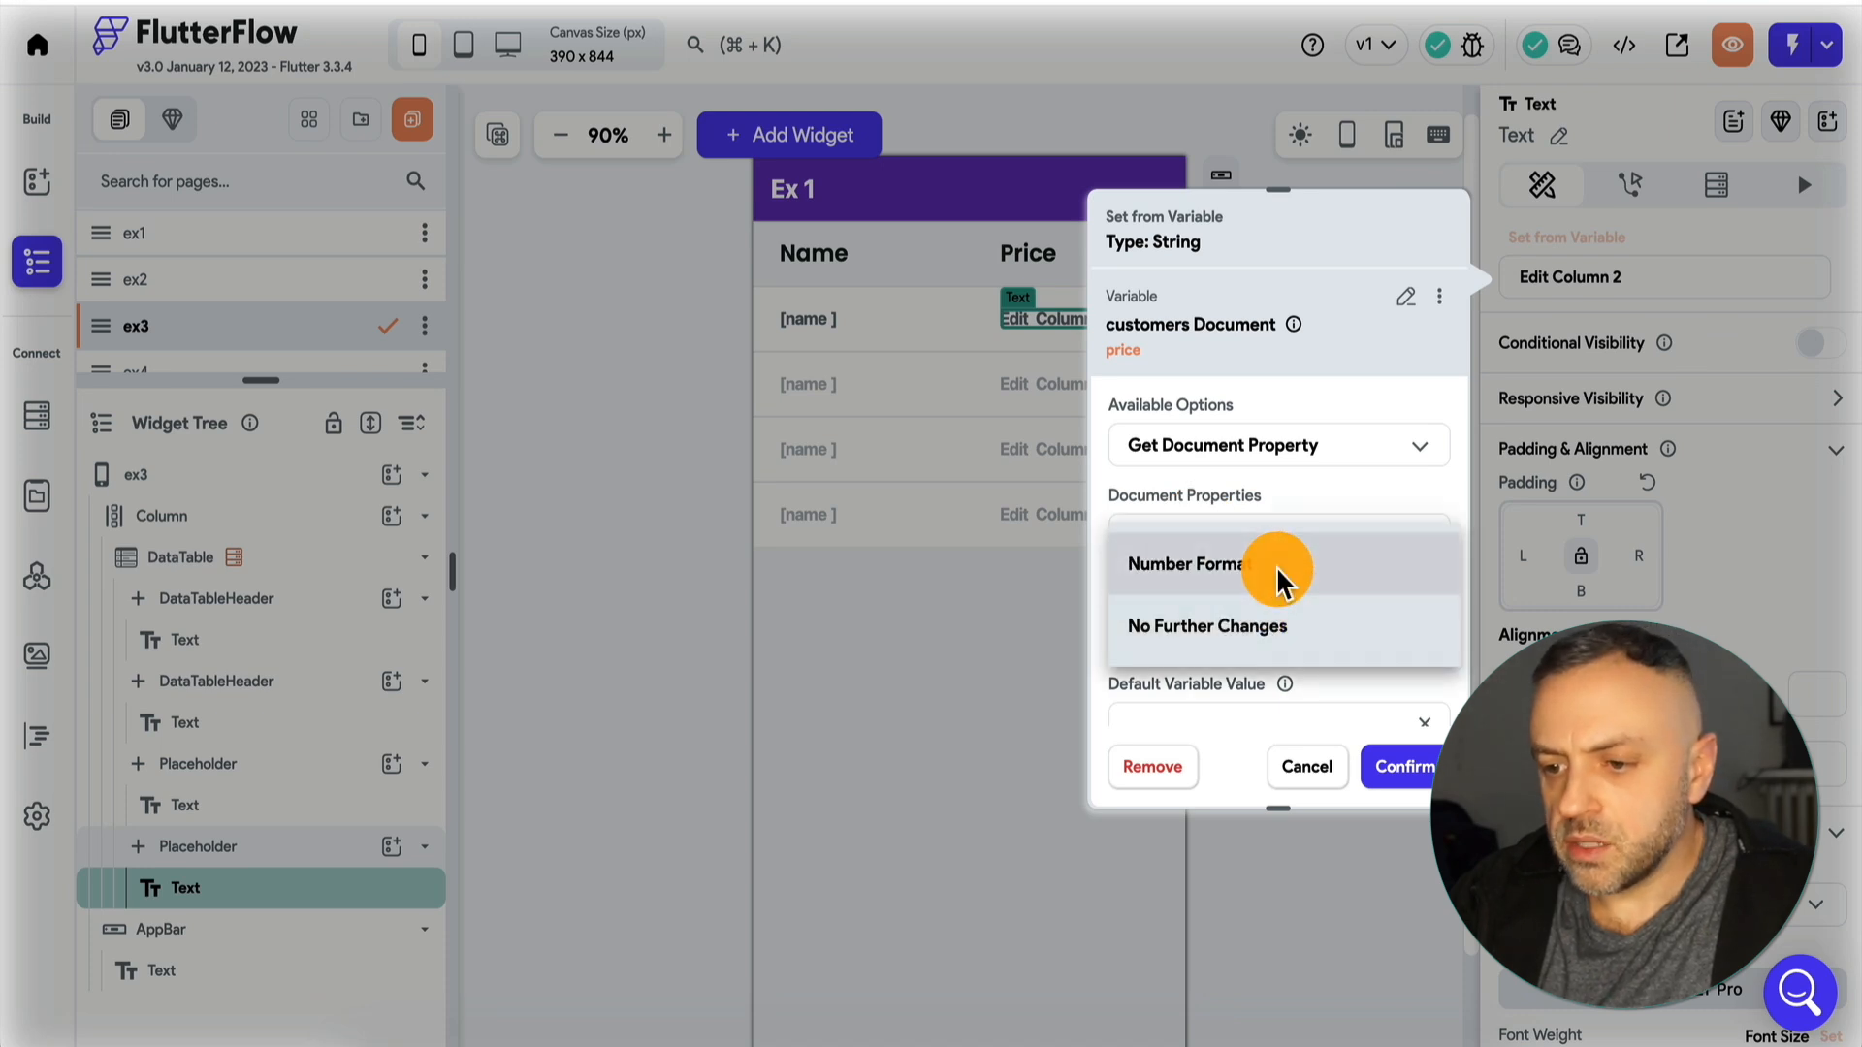
pyautogui.click(1272, 561)
pyautogui.click(1278, 594)
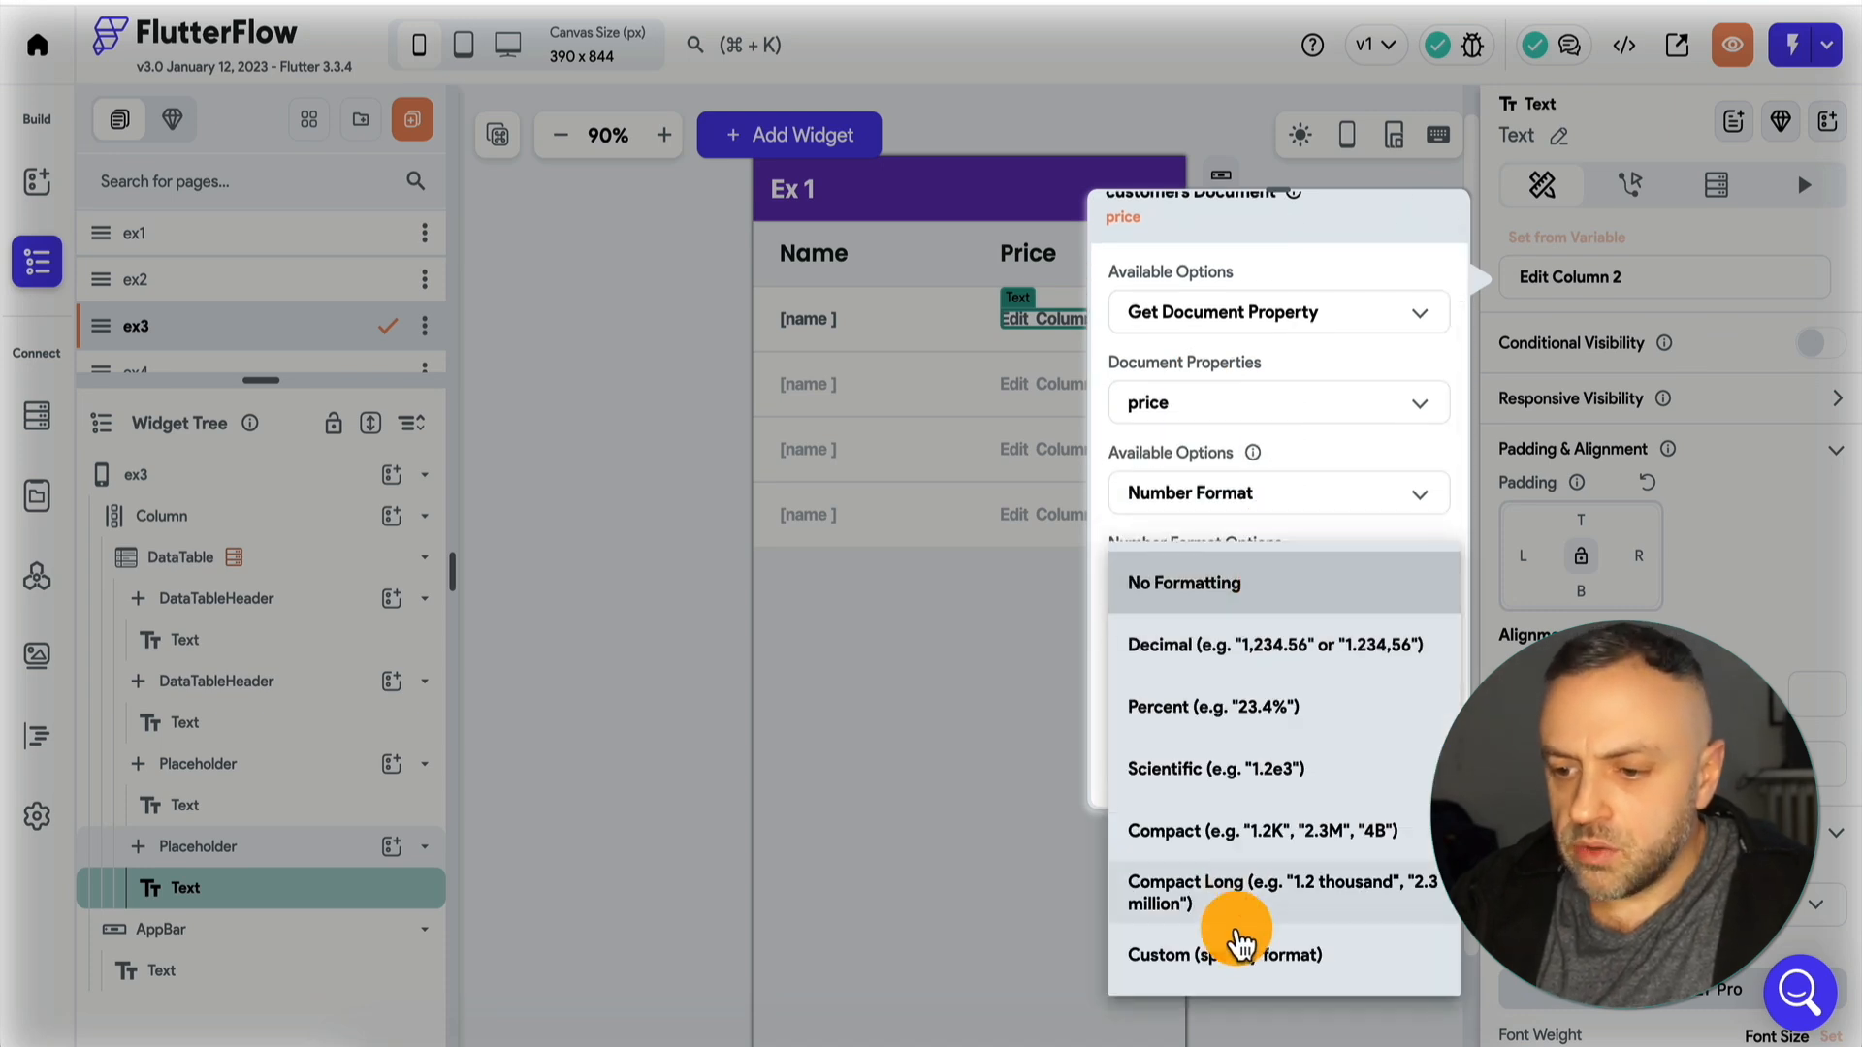
pyautogui.click(1243, 947)
pyautogui.scroll(-2, 1280, 626)
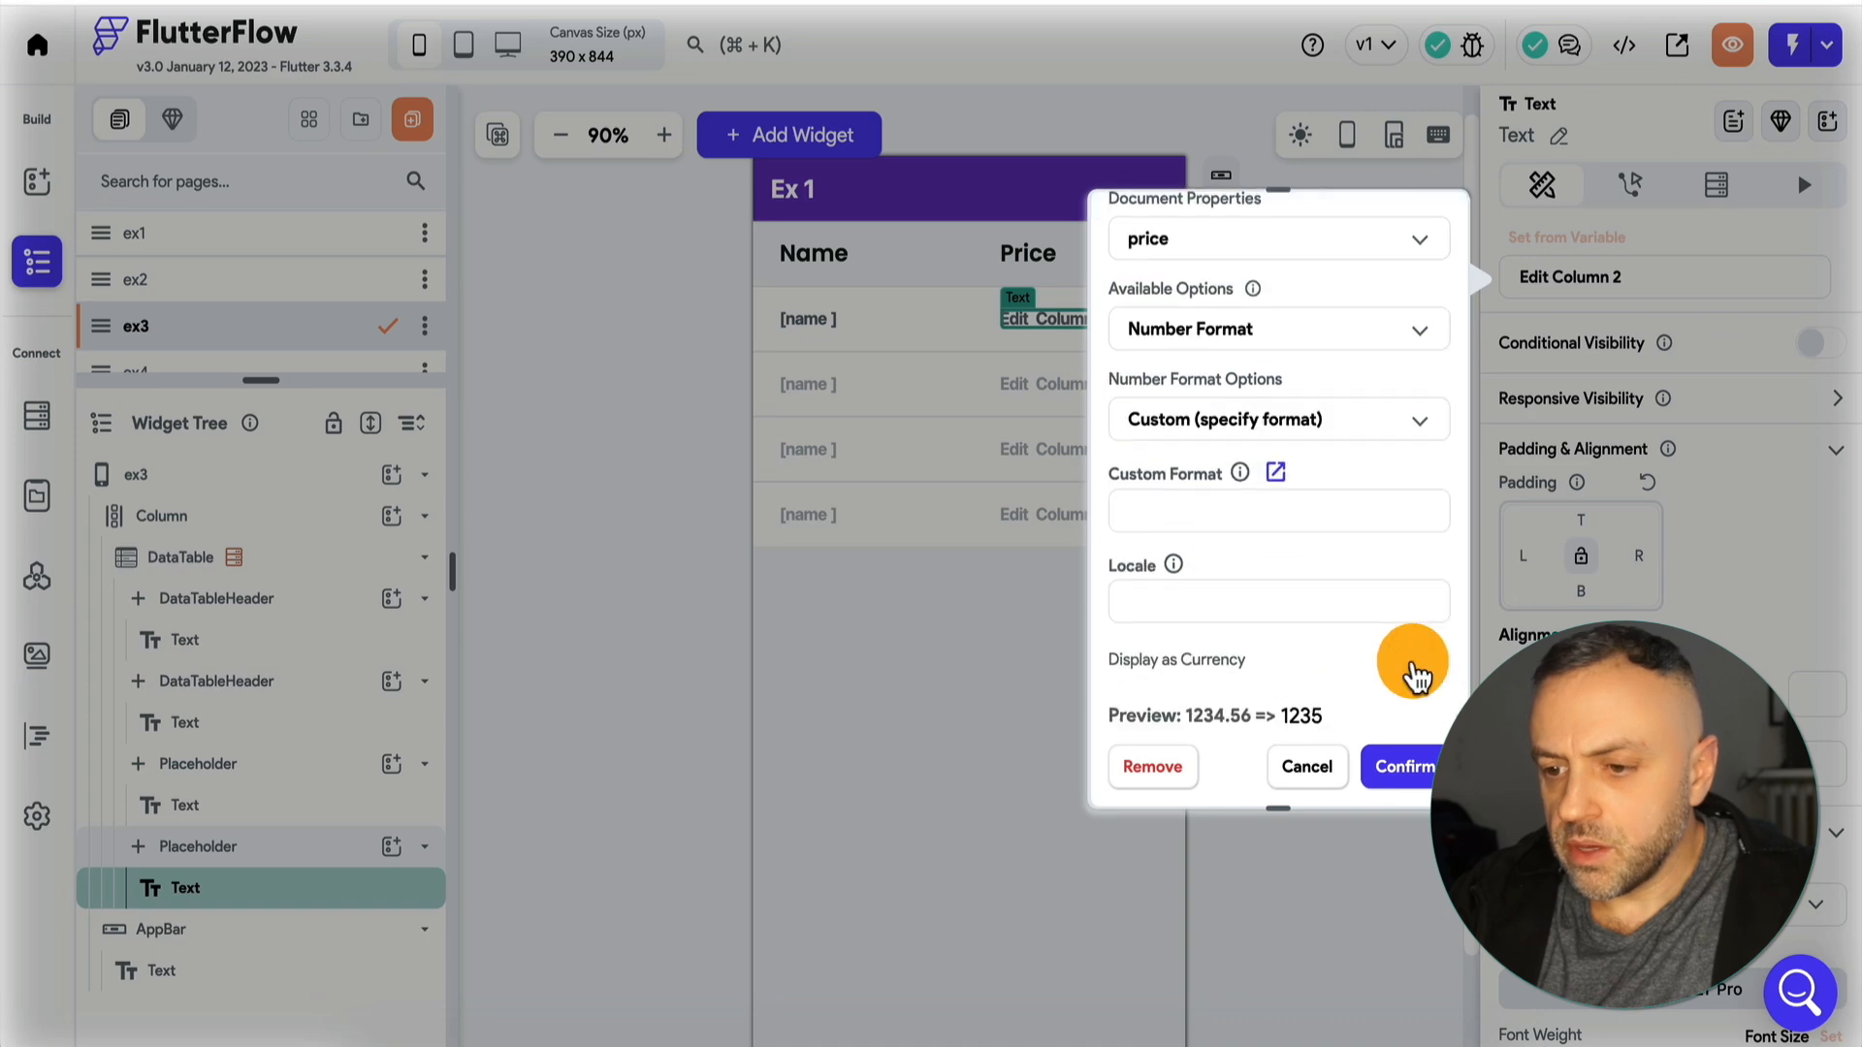
pyautogui.scroll(-1, 1416, 669)
pyautogui.click(1431, 534)
pyautogui.click(1402, 766)
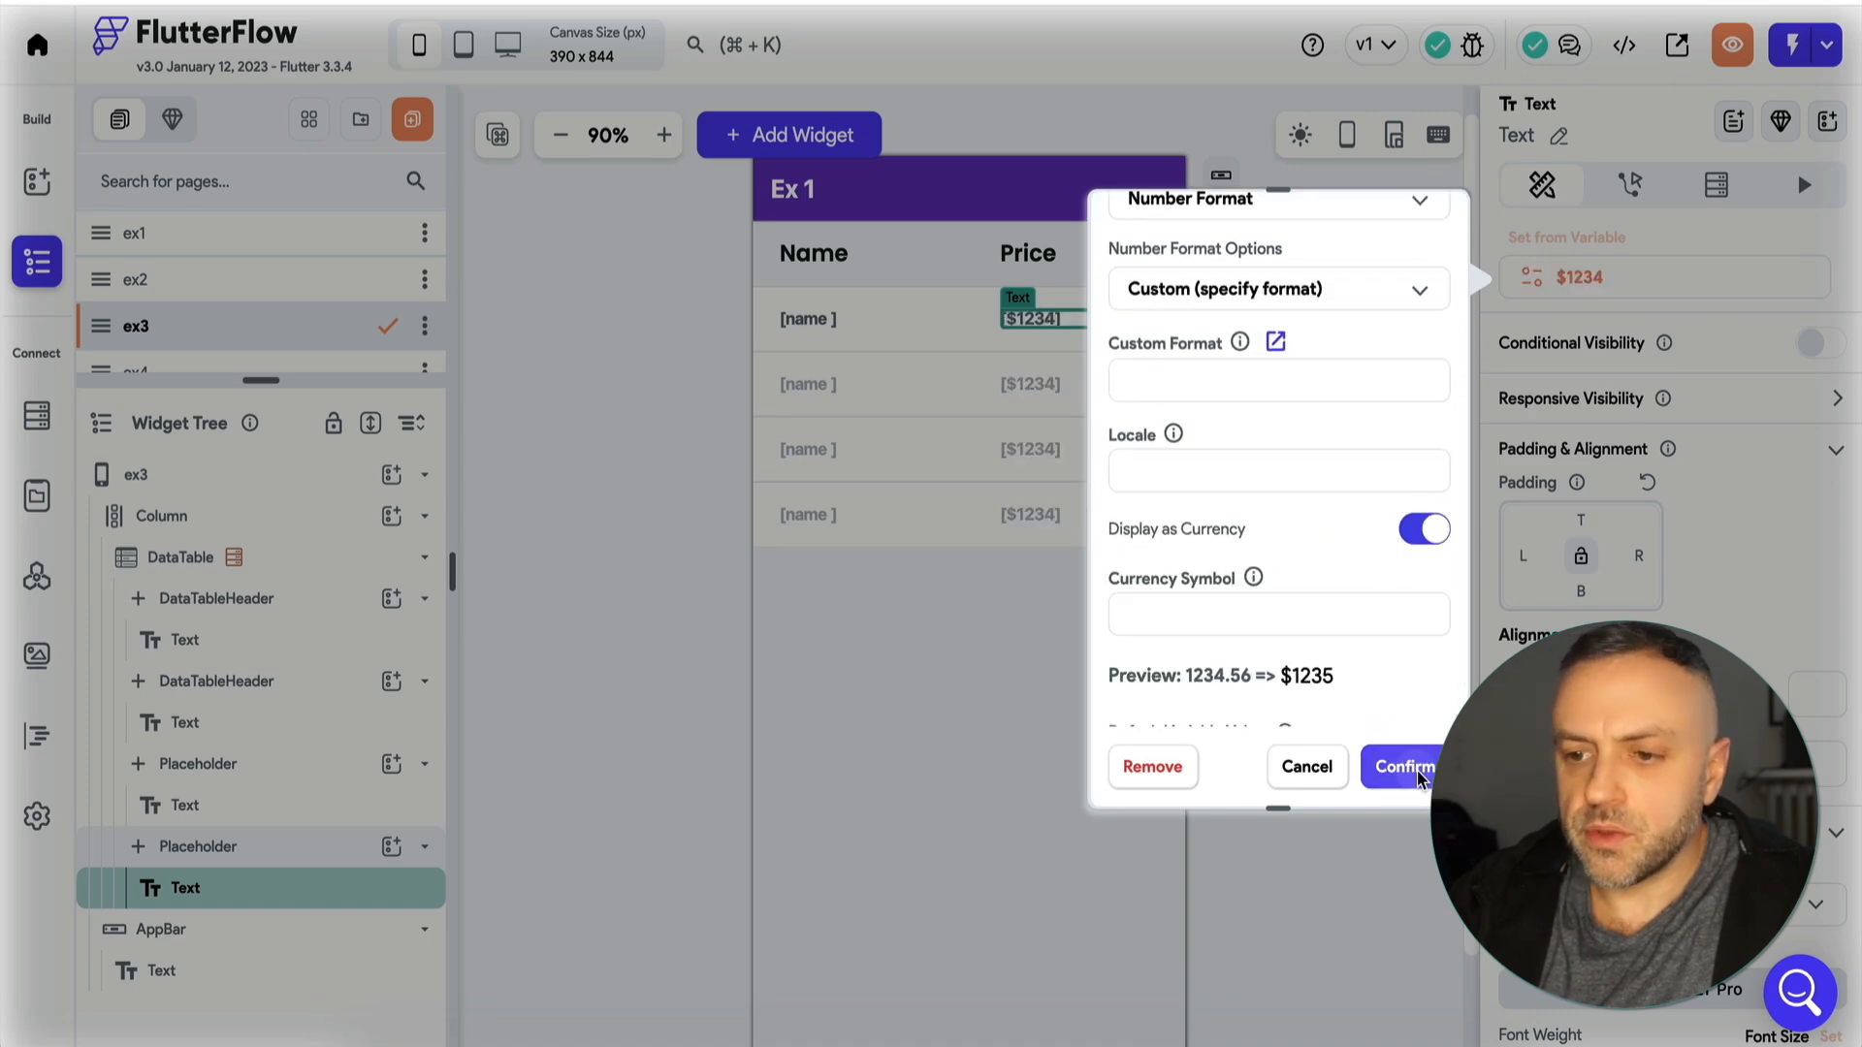
pyautogui.click(607, 562)
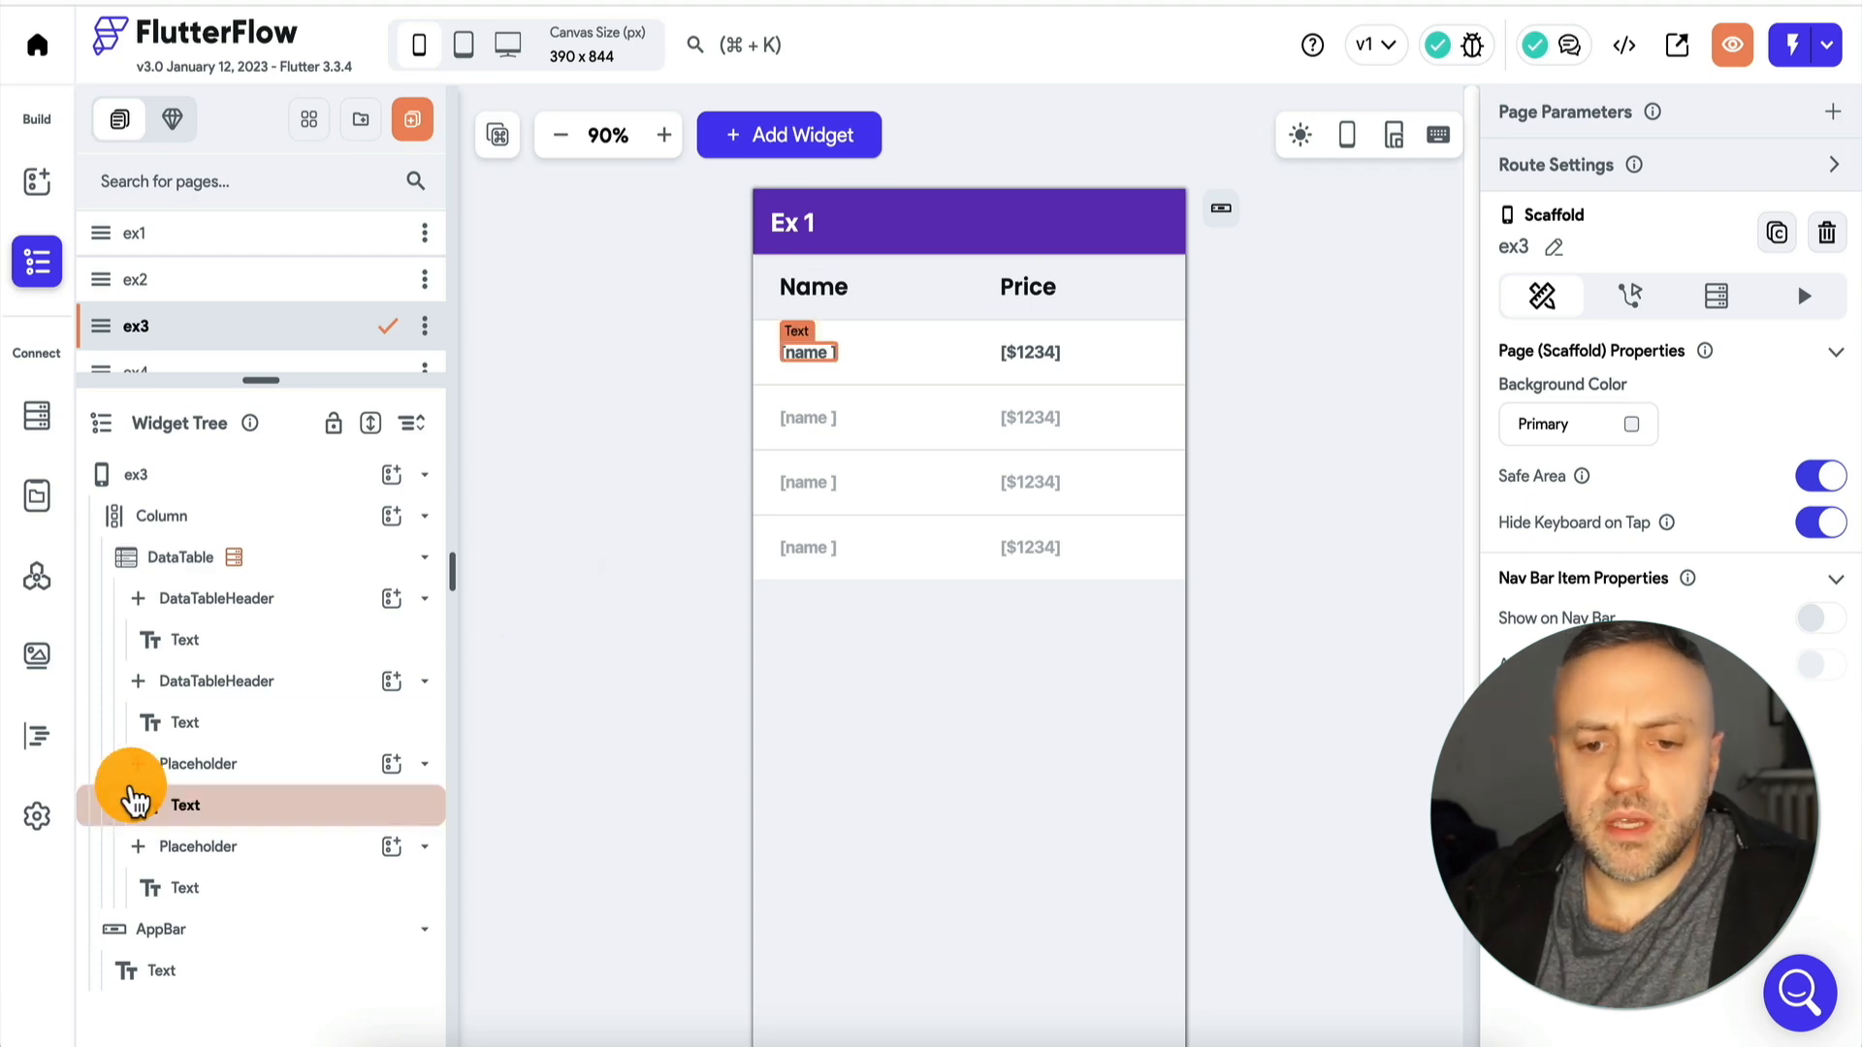
# Check the customer names and prices in the Ex 3 page's table in Test Mode.
pyautogui.click(37, 816)
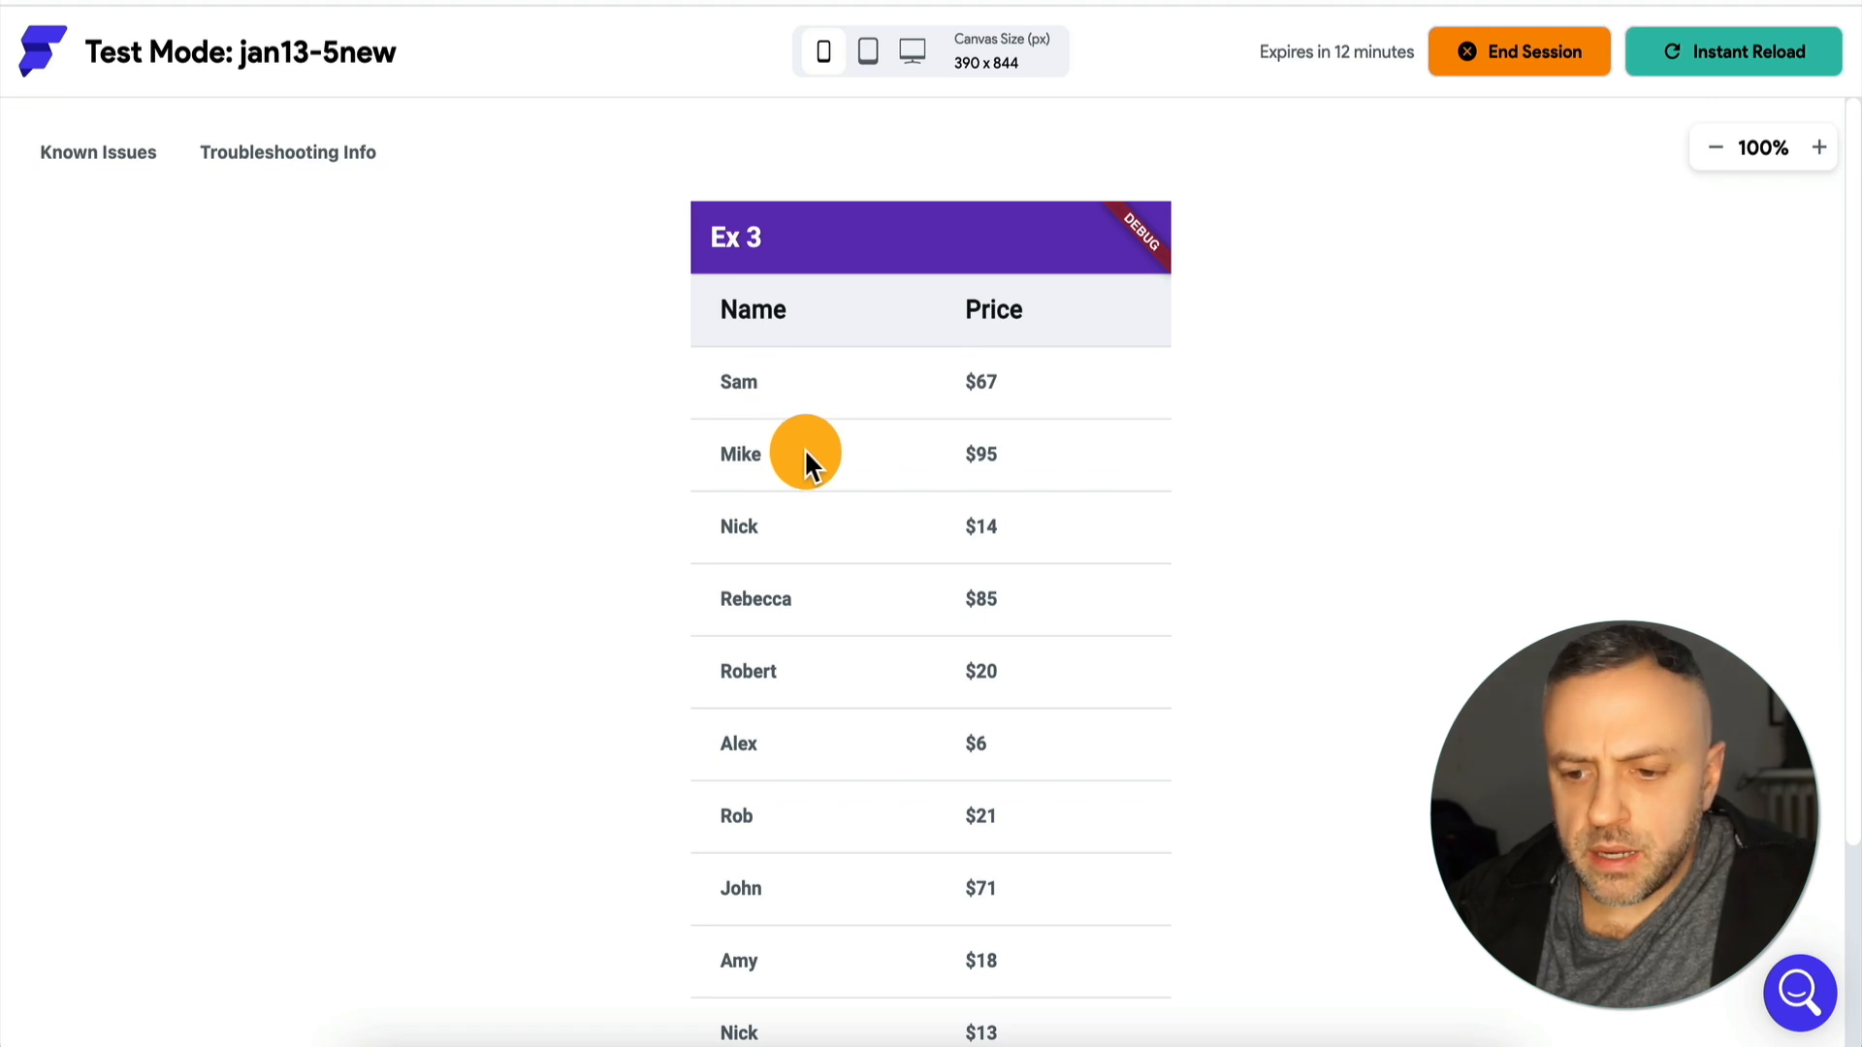
pyautogui.scroll(-1, 805, 448)
pyautogui.scroll(-1, 594, 502)
pyautogui.scroll(3, 594, 503)
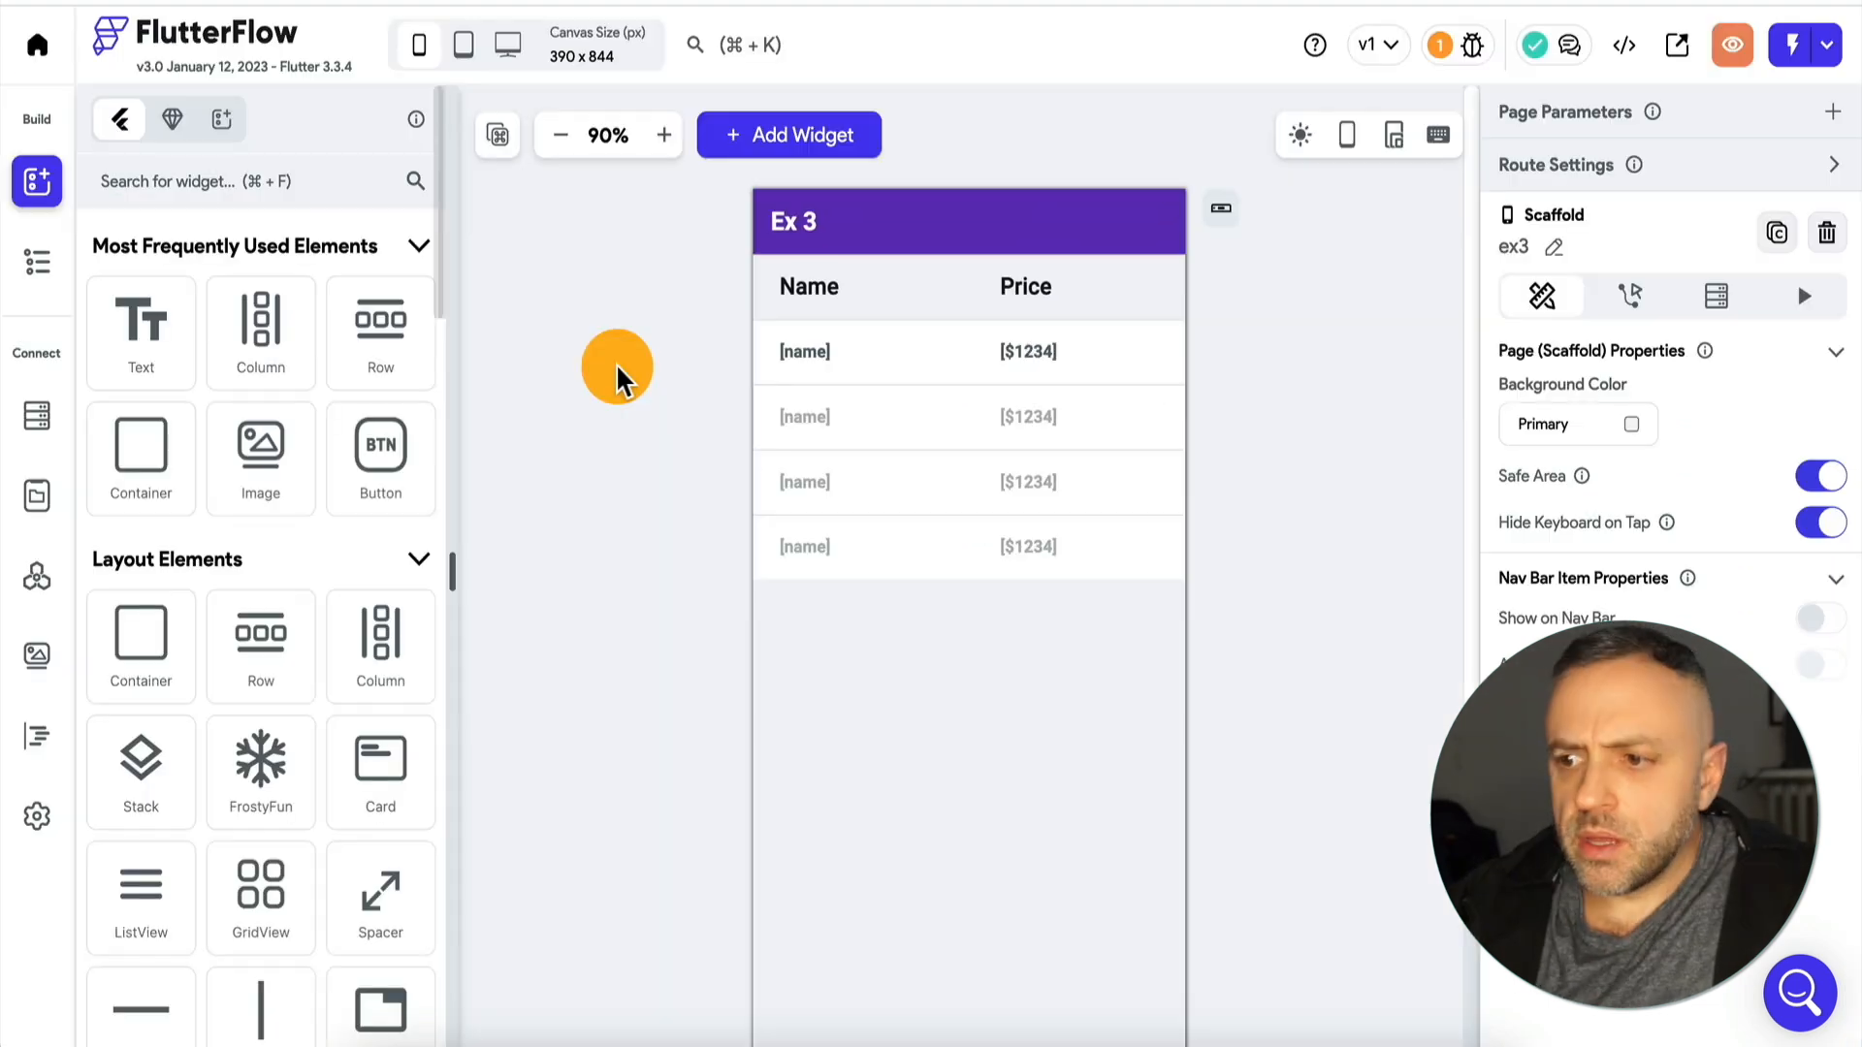
# Add an ordering by name, Increasing, to the DataTable's backend query and confirm it.
pyautogui.click(22, 260)
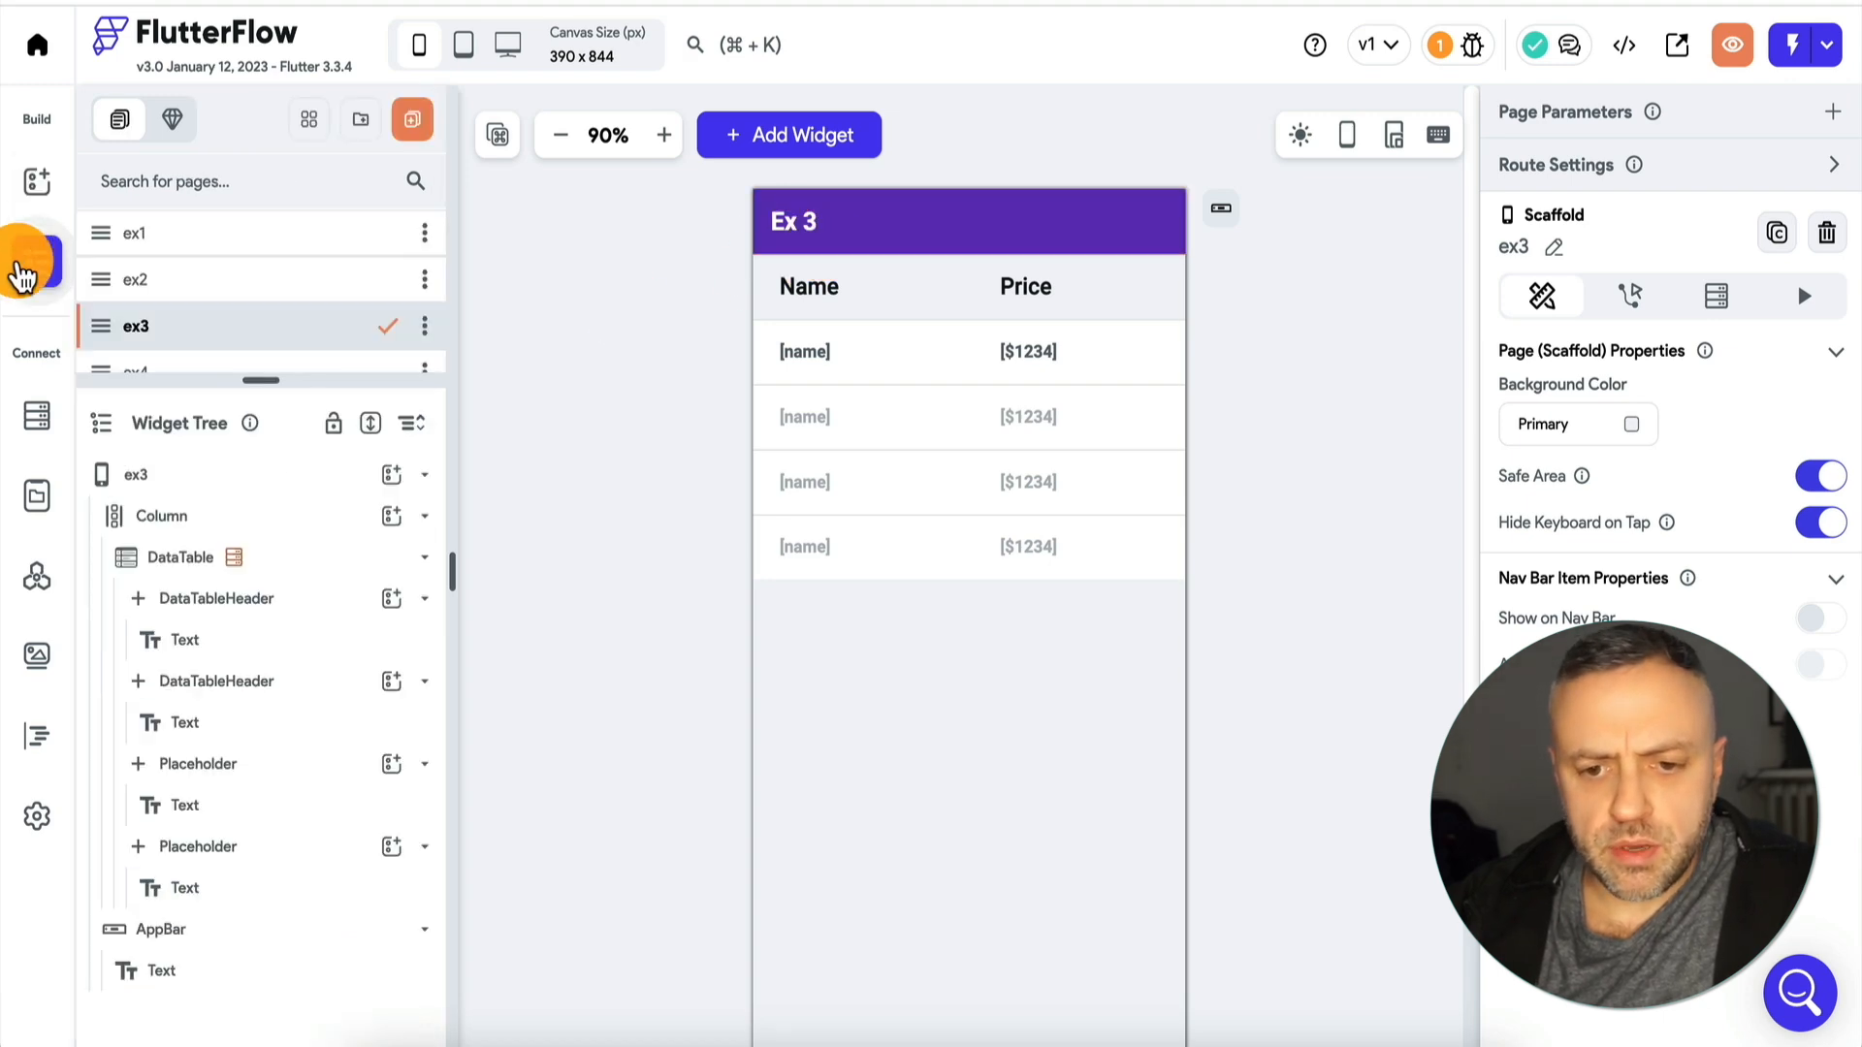
pyautogui.click(304, 562)
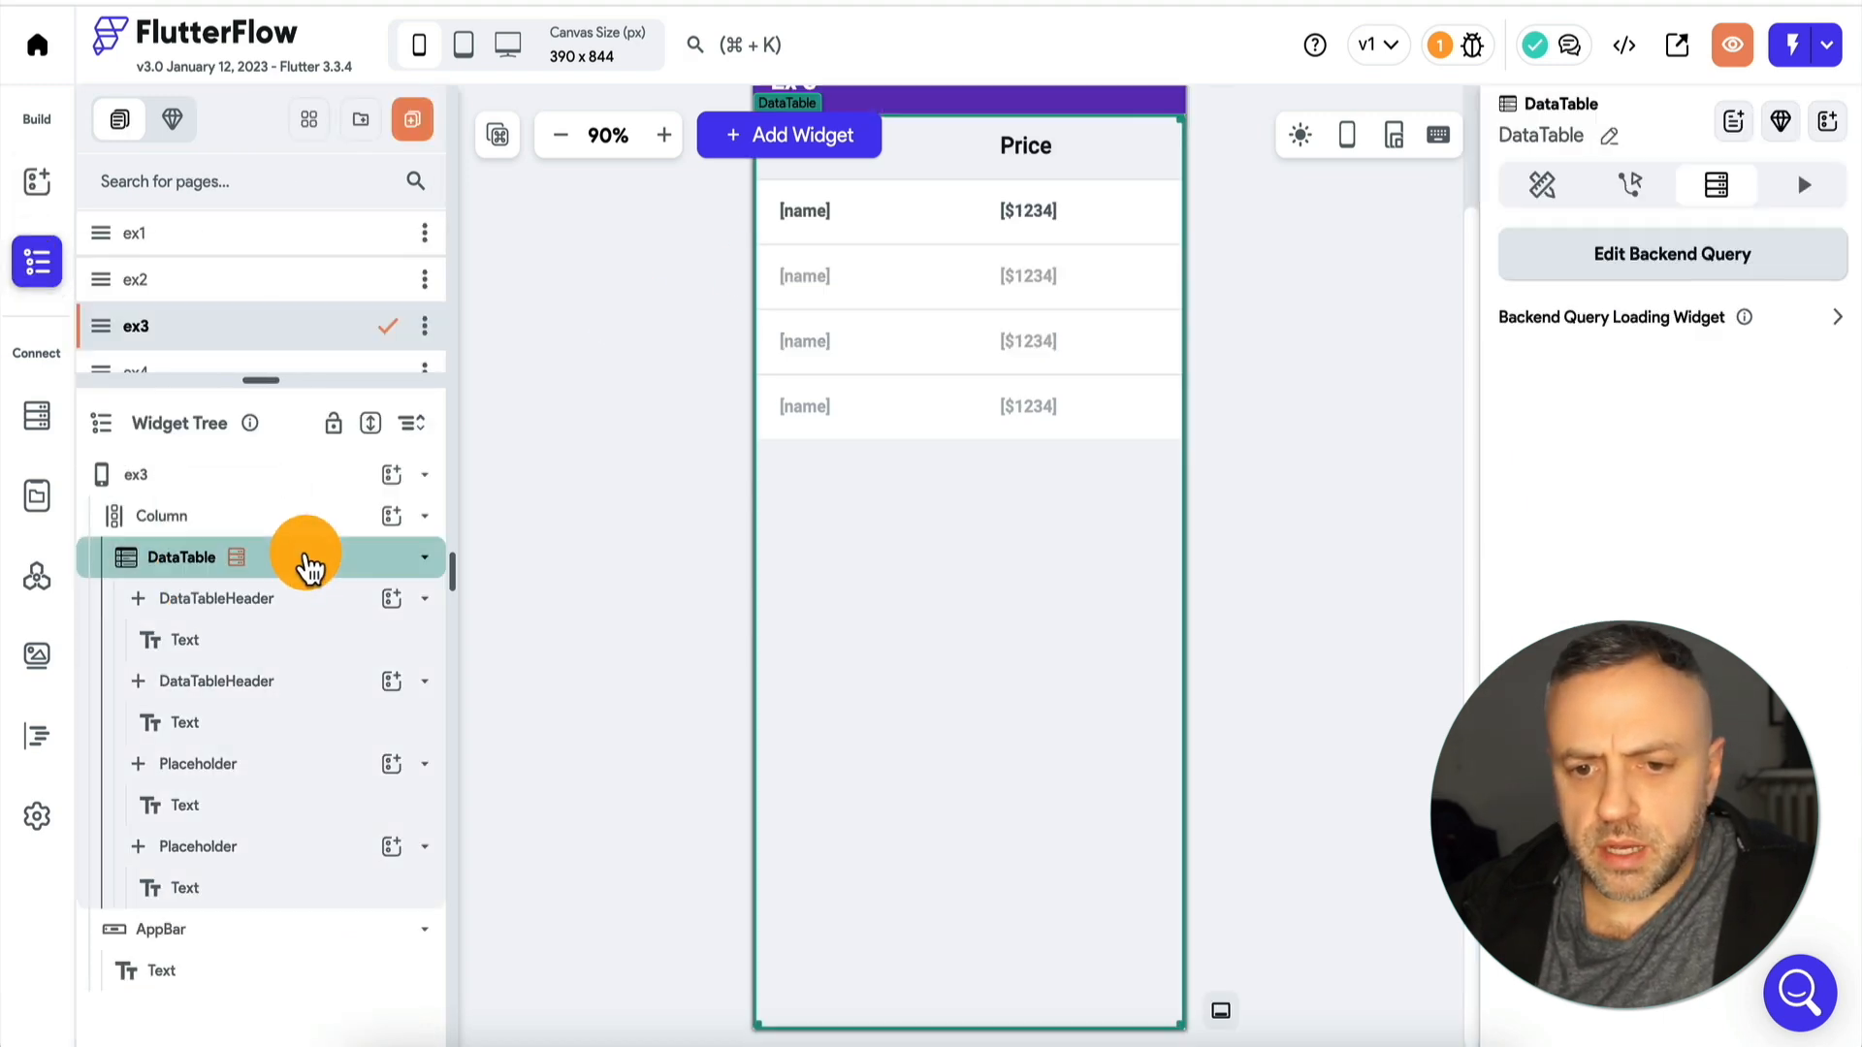
pyautogui.click(1662, 258)
pyautogui.scroll(-2, 1232, 436)
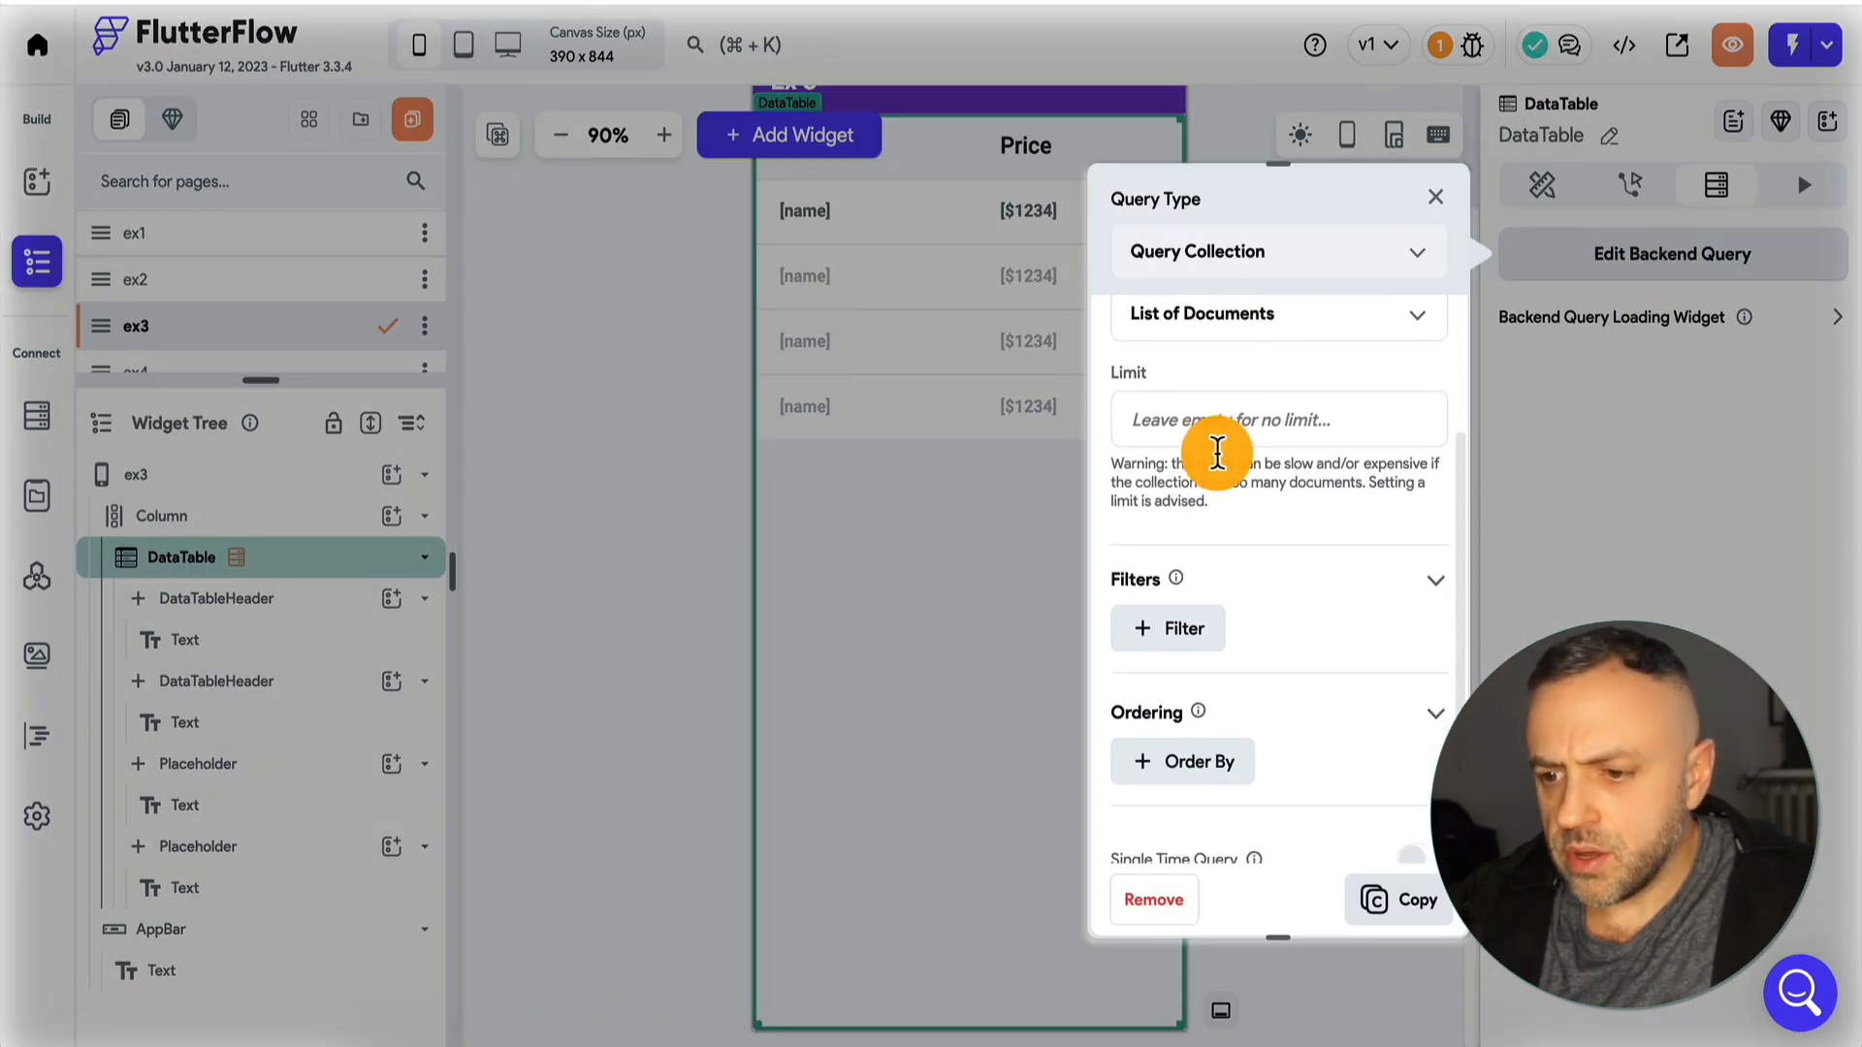
pyautogui.click(1184, 763)
pyautogui.scroll(-3, 1188, 727)
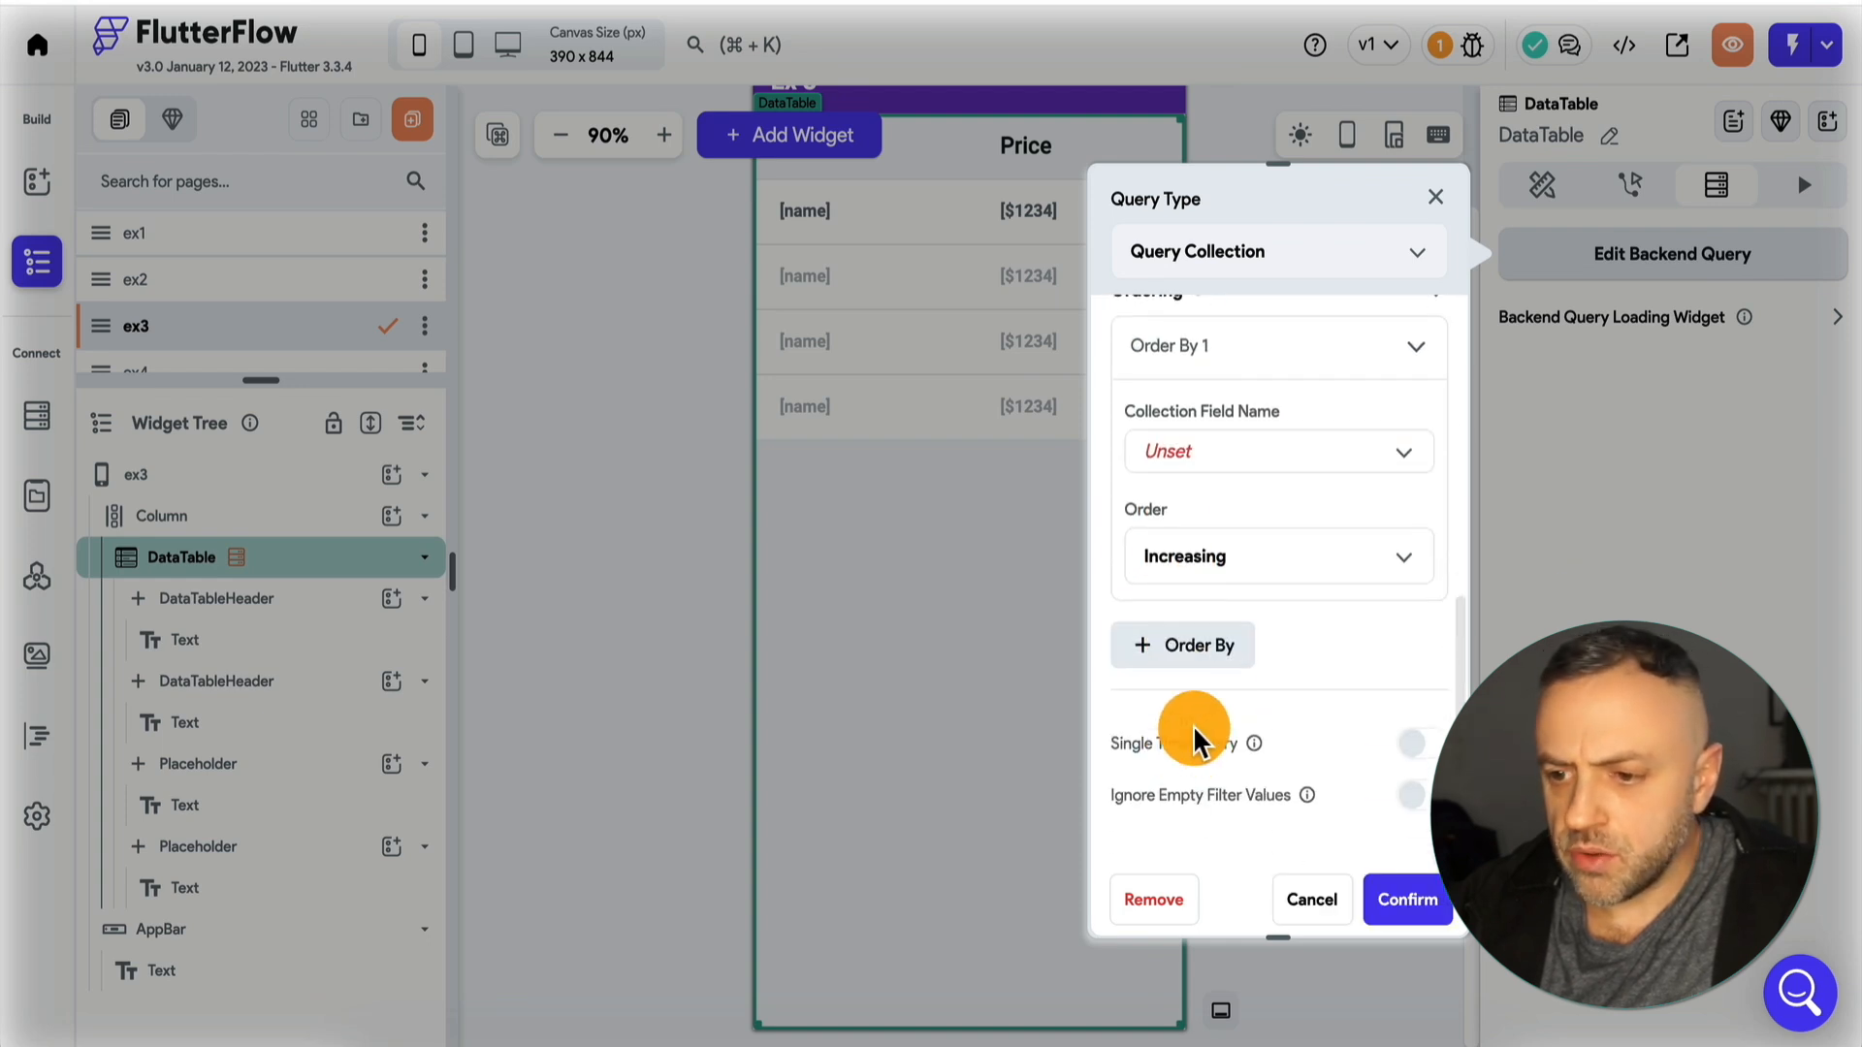
pyautogui.click(1311, 463)
pyautogui.click(1285, 456)
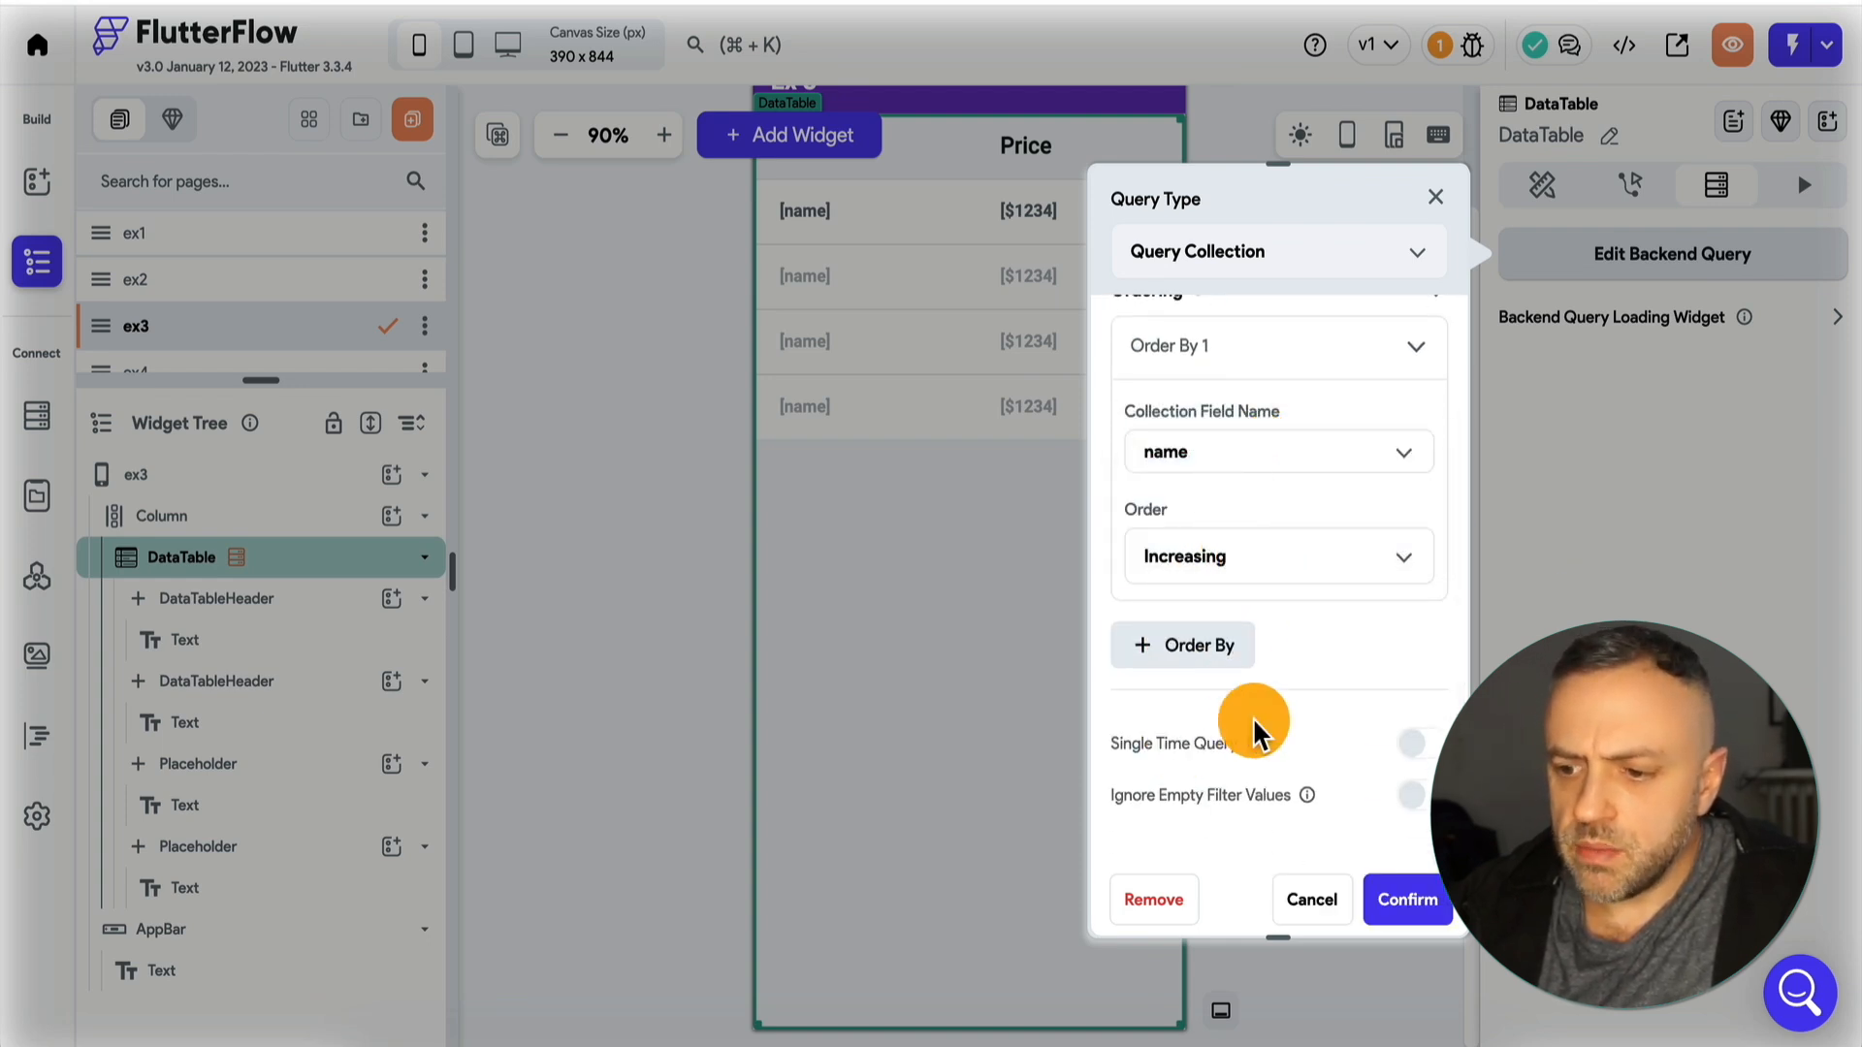
pyautogui.click(1405, 897)
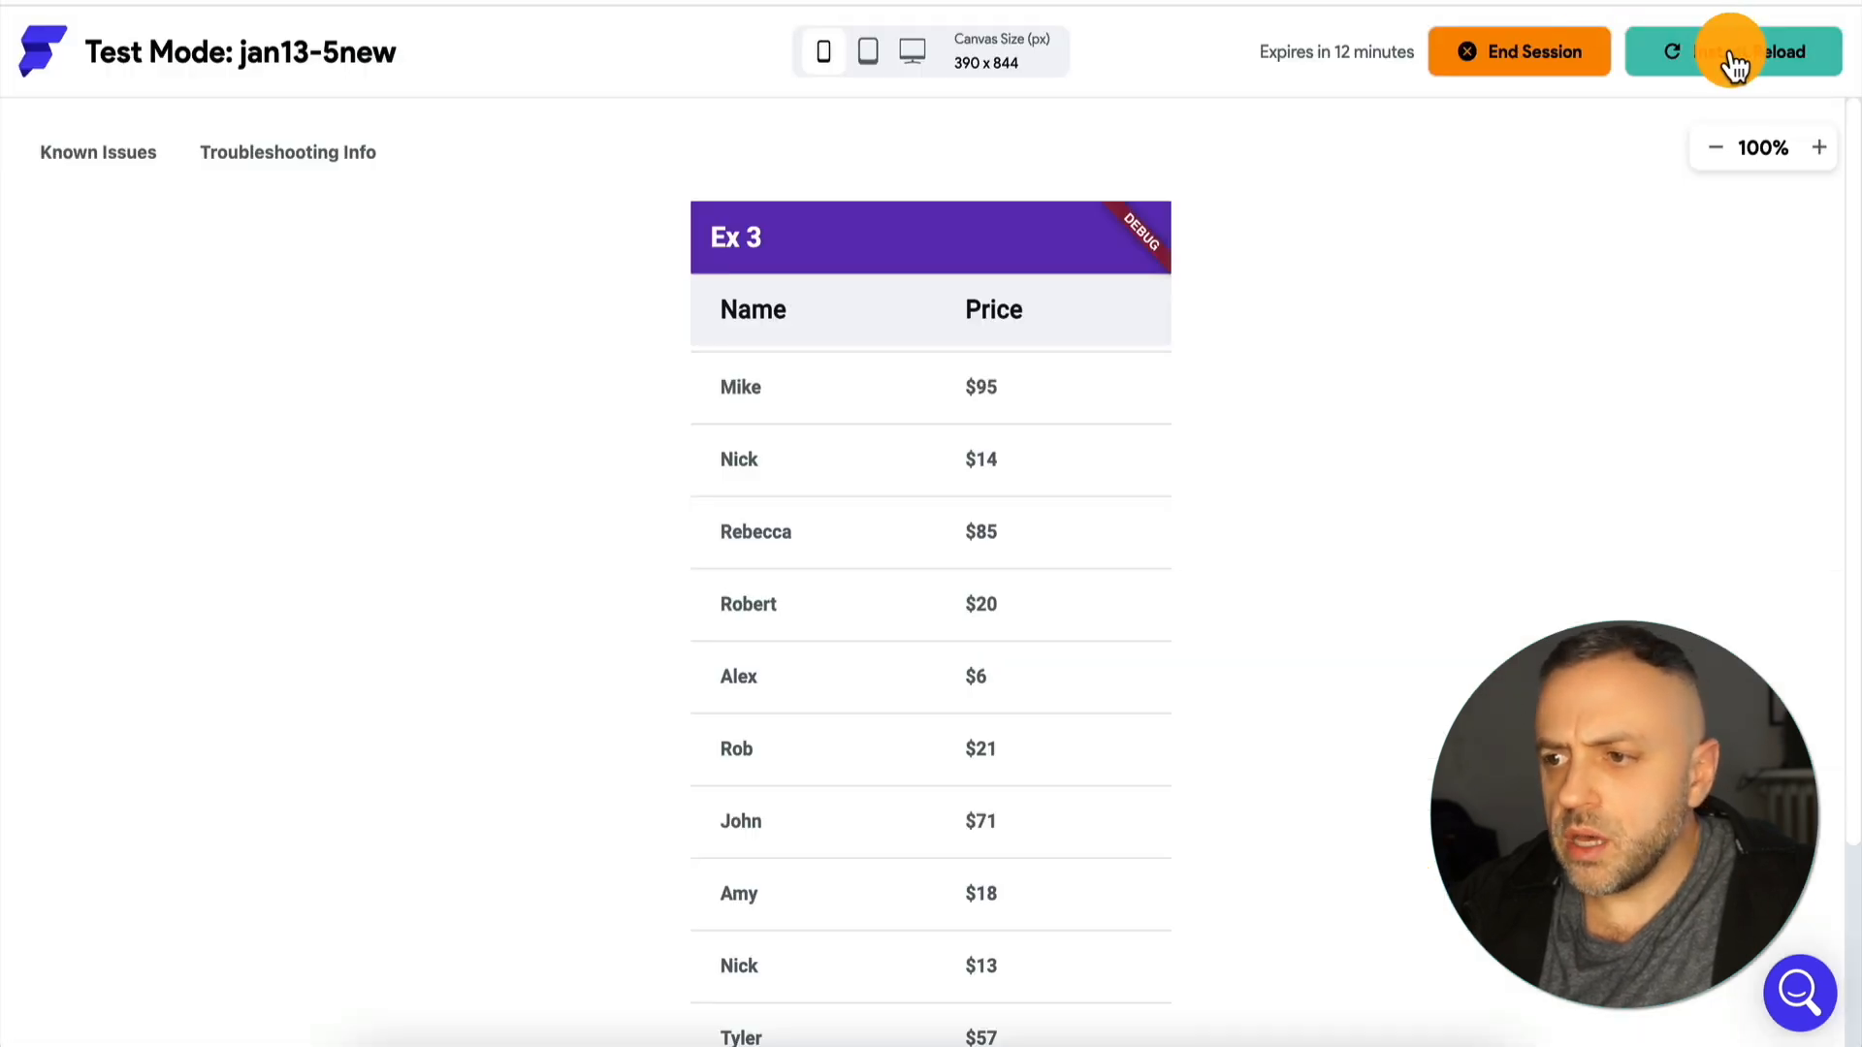
# Reload the app in Test Mode and examine the row order of the Ex 3 table.
pyautogui.click(1726, 53)
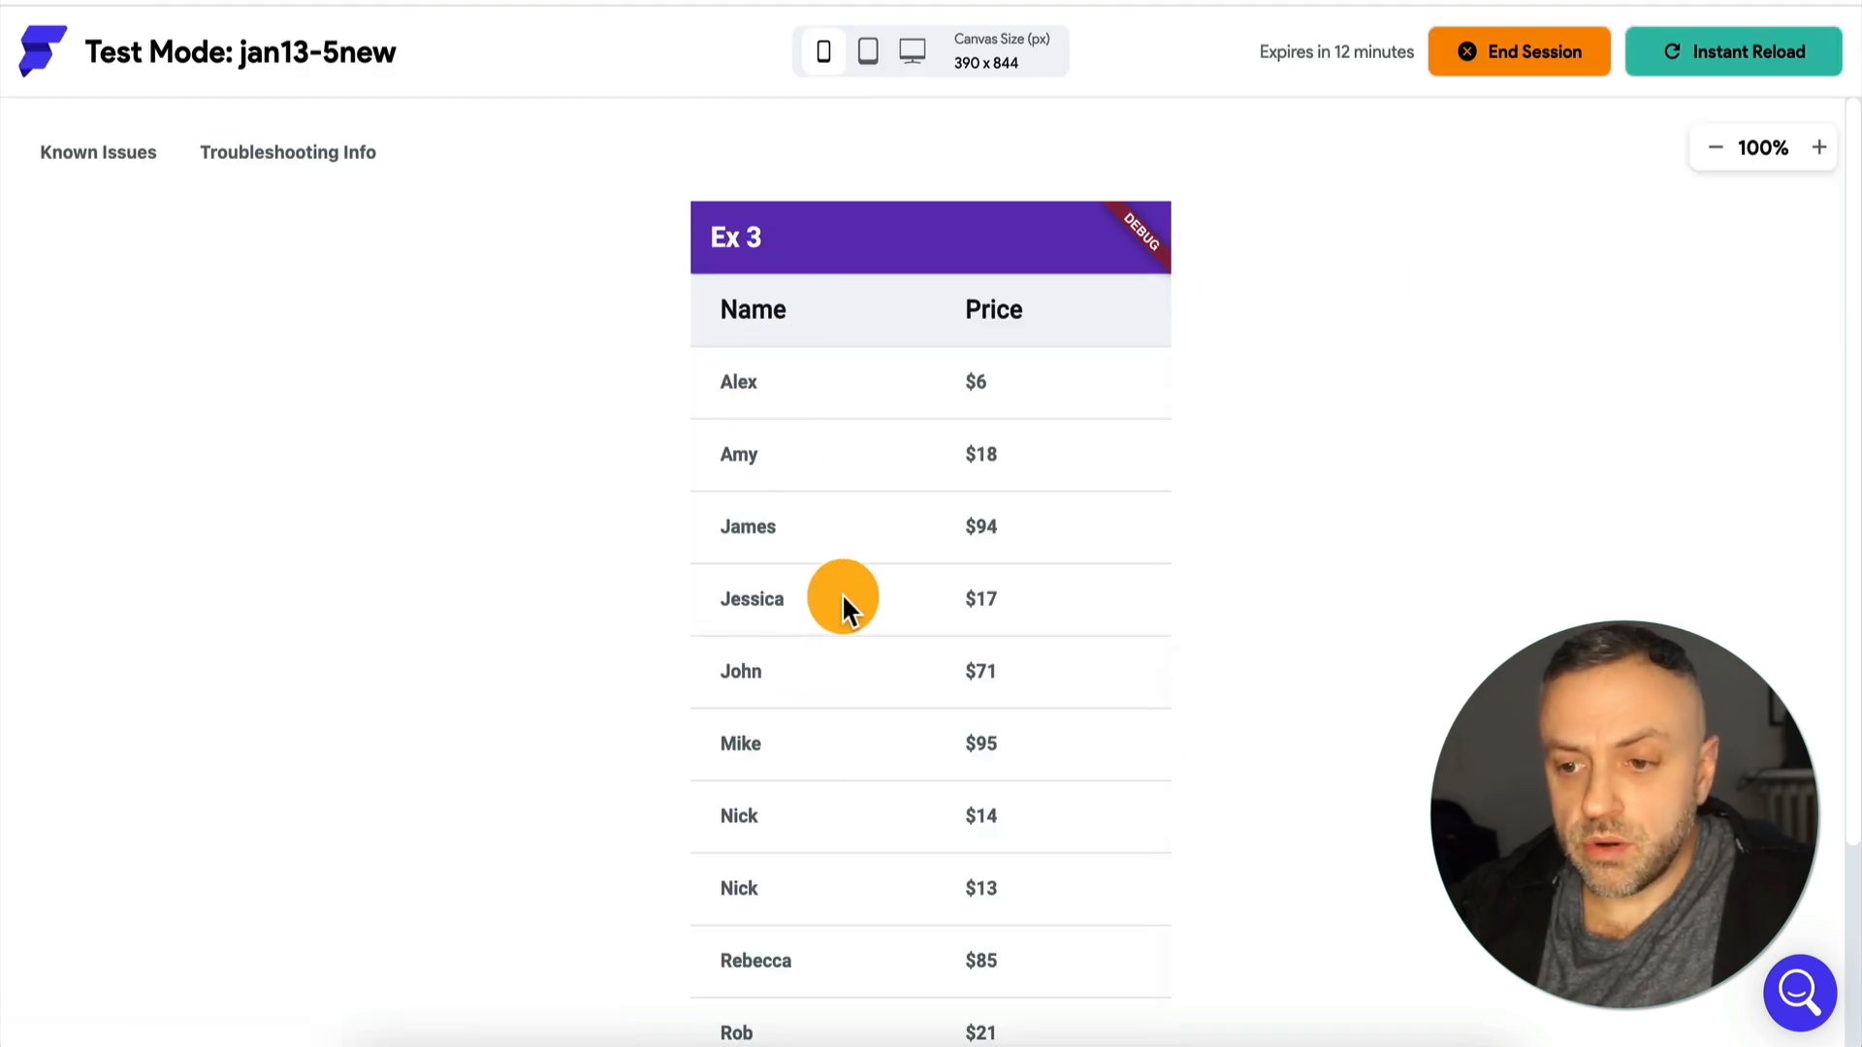
pyautogui.scroll(-1, 826, 611)
pyautogui.scroll(-4, 640, 655)
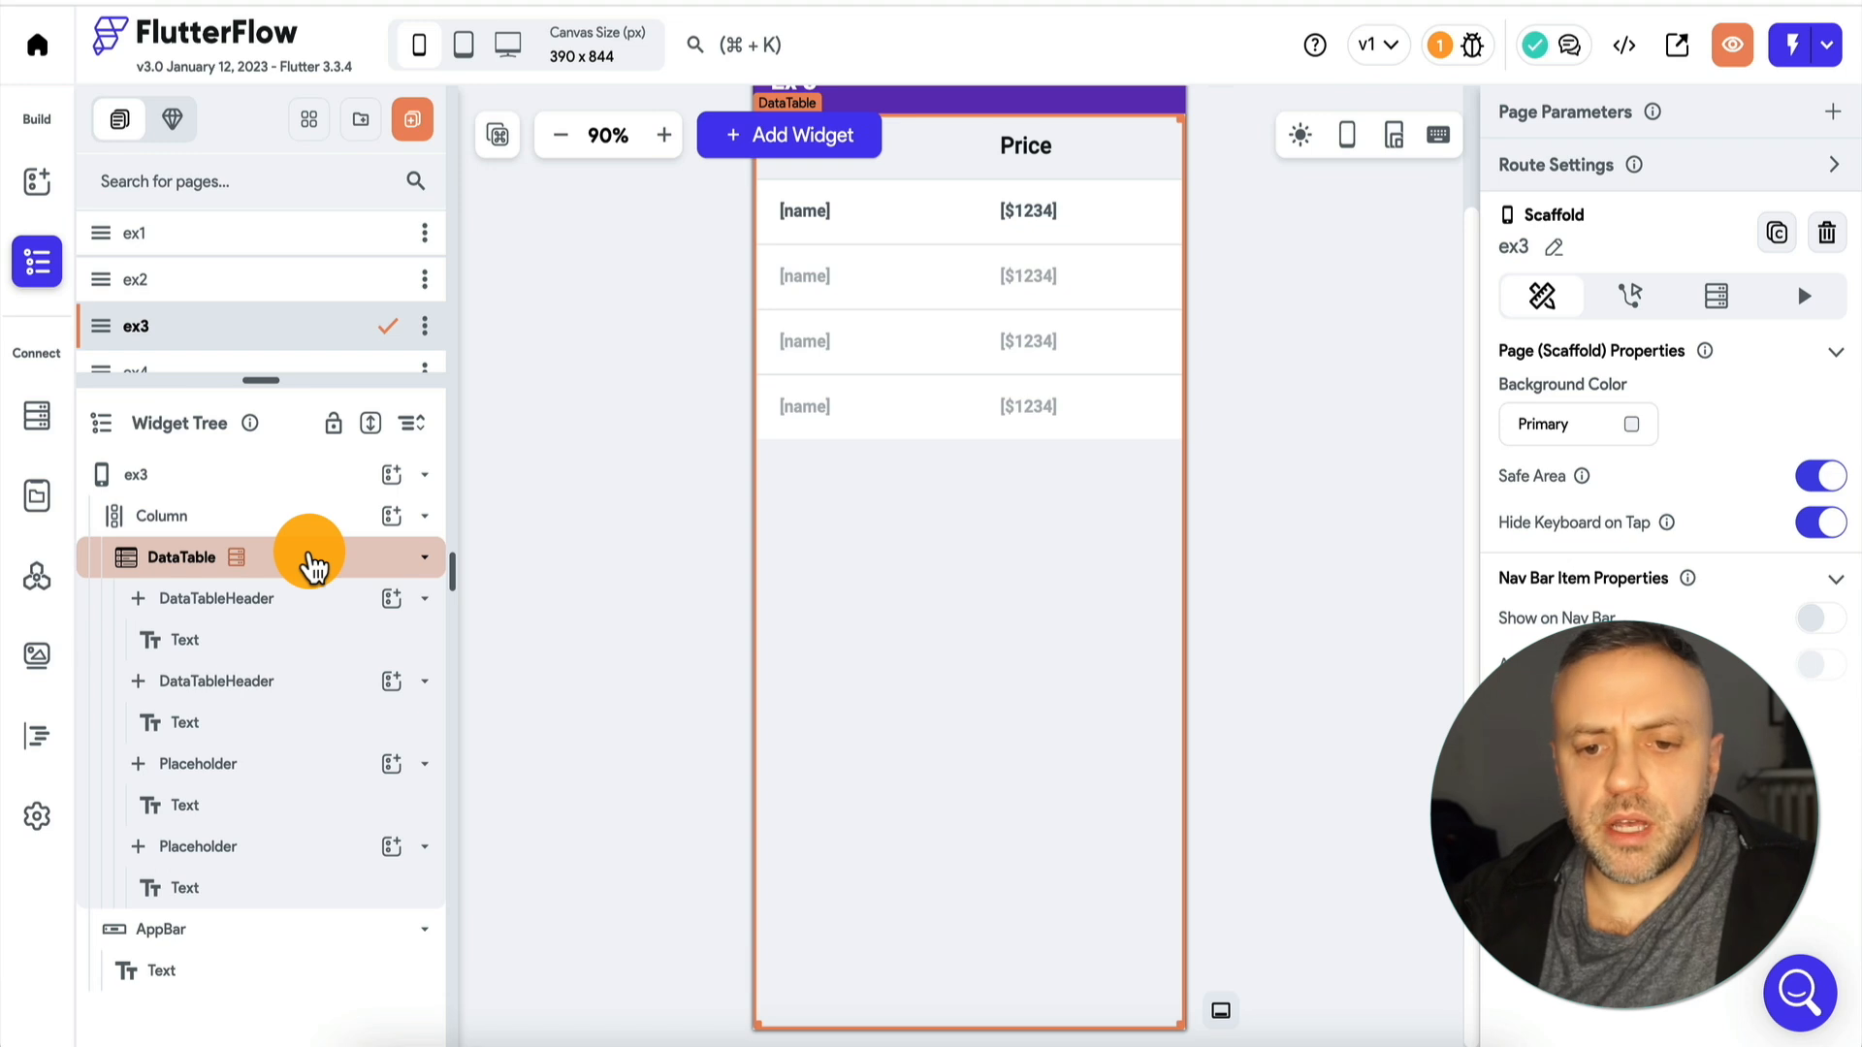
pyautogui.click(310, 562)
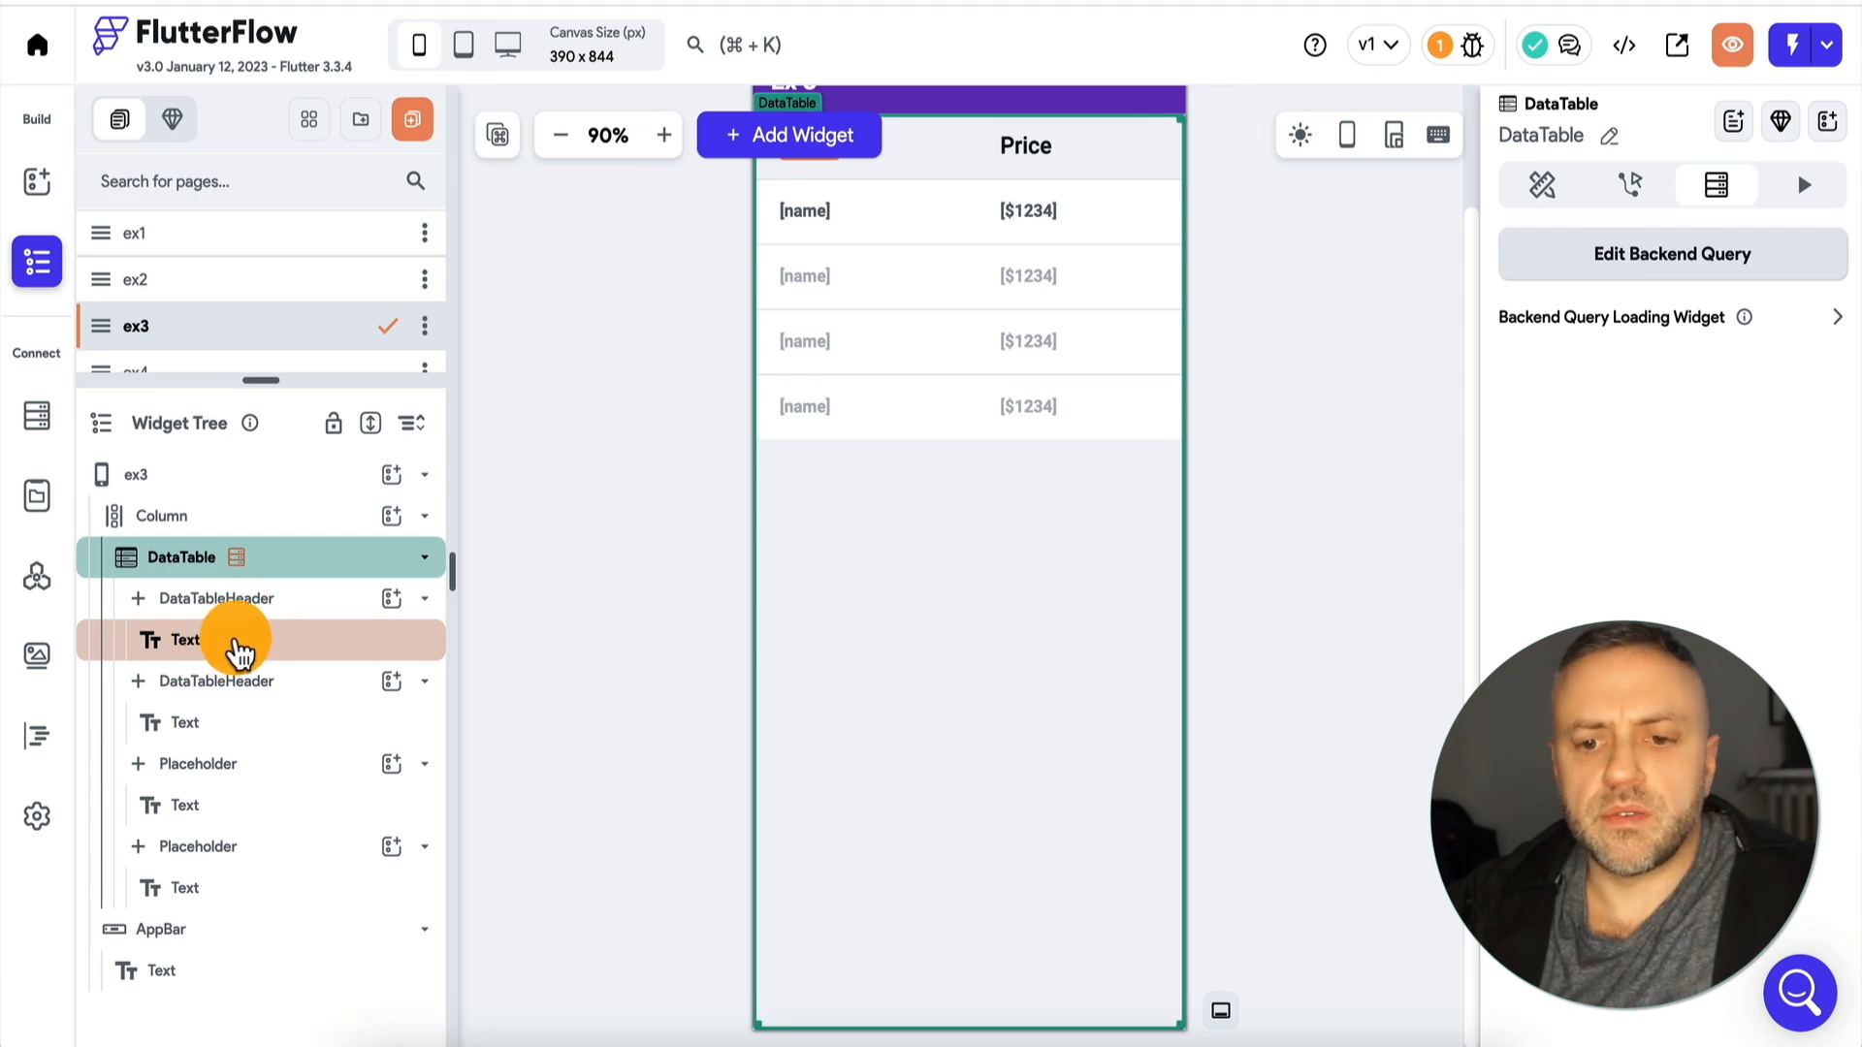
pyautogui.click(391, 599)
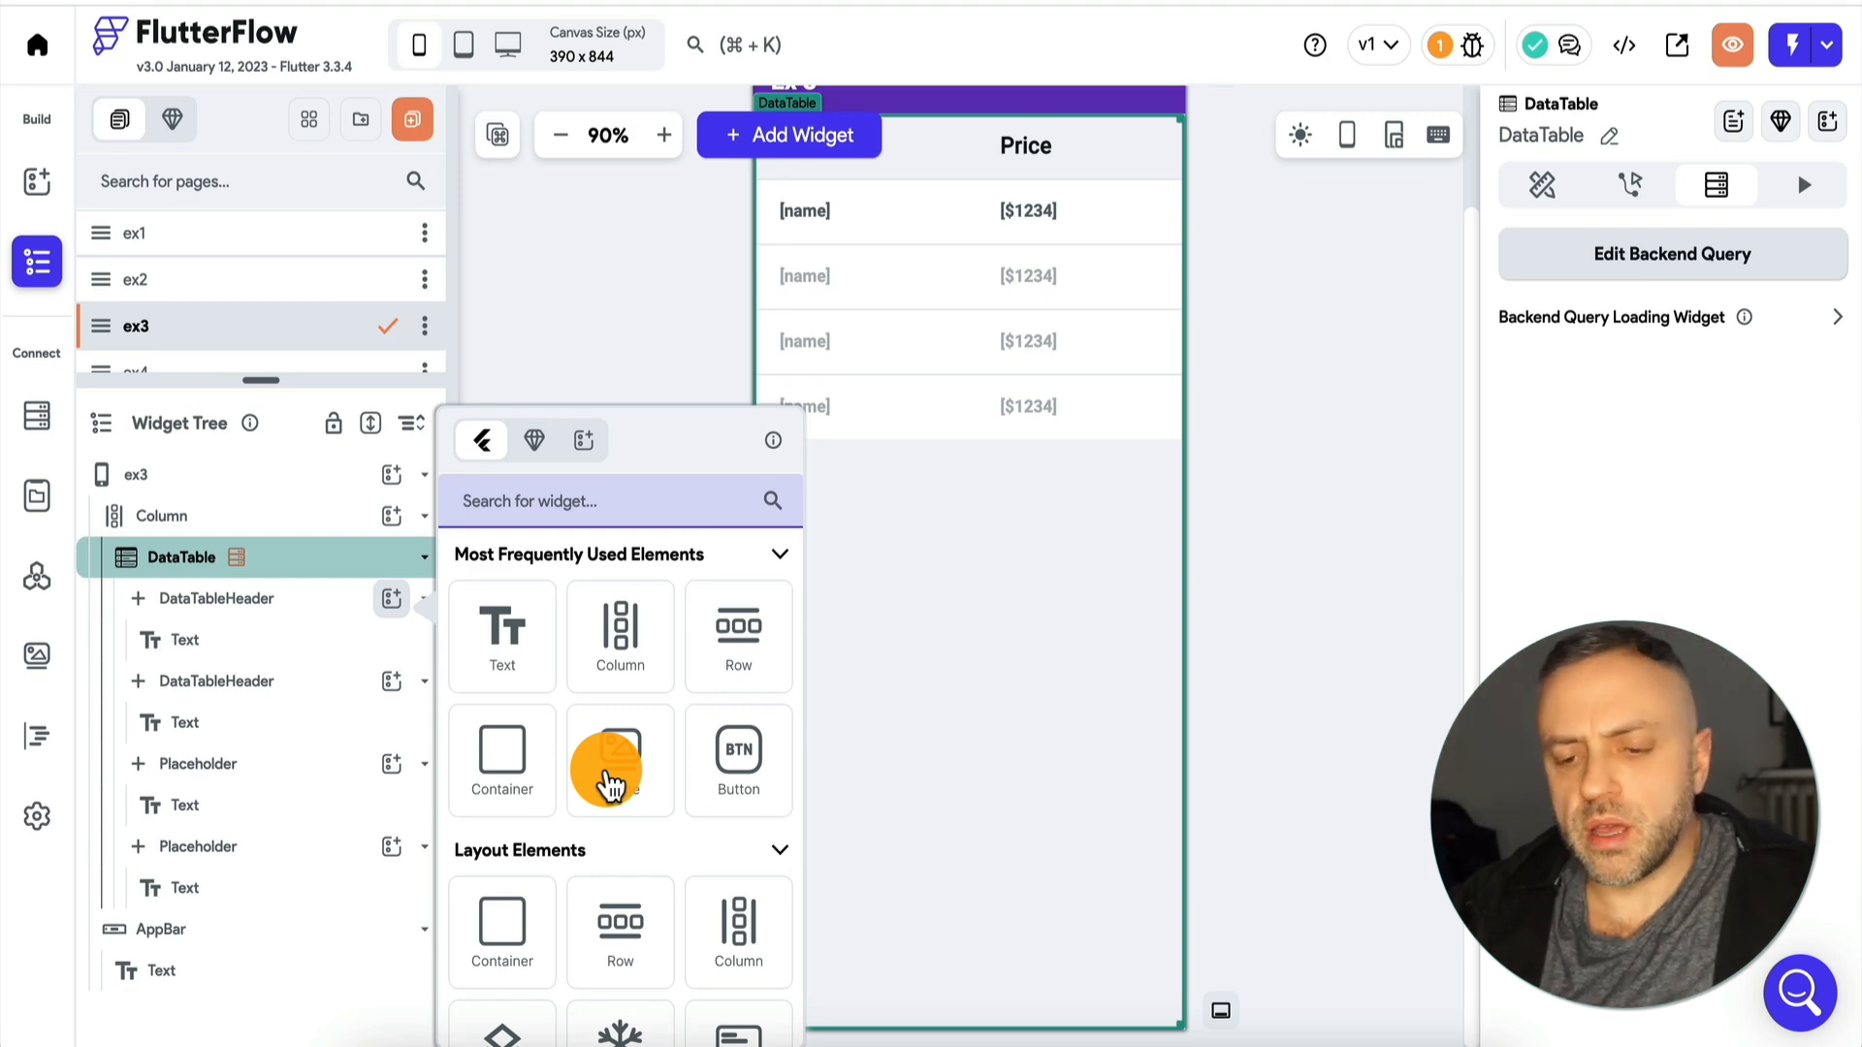
pyautogui.click(632, 324)
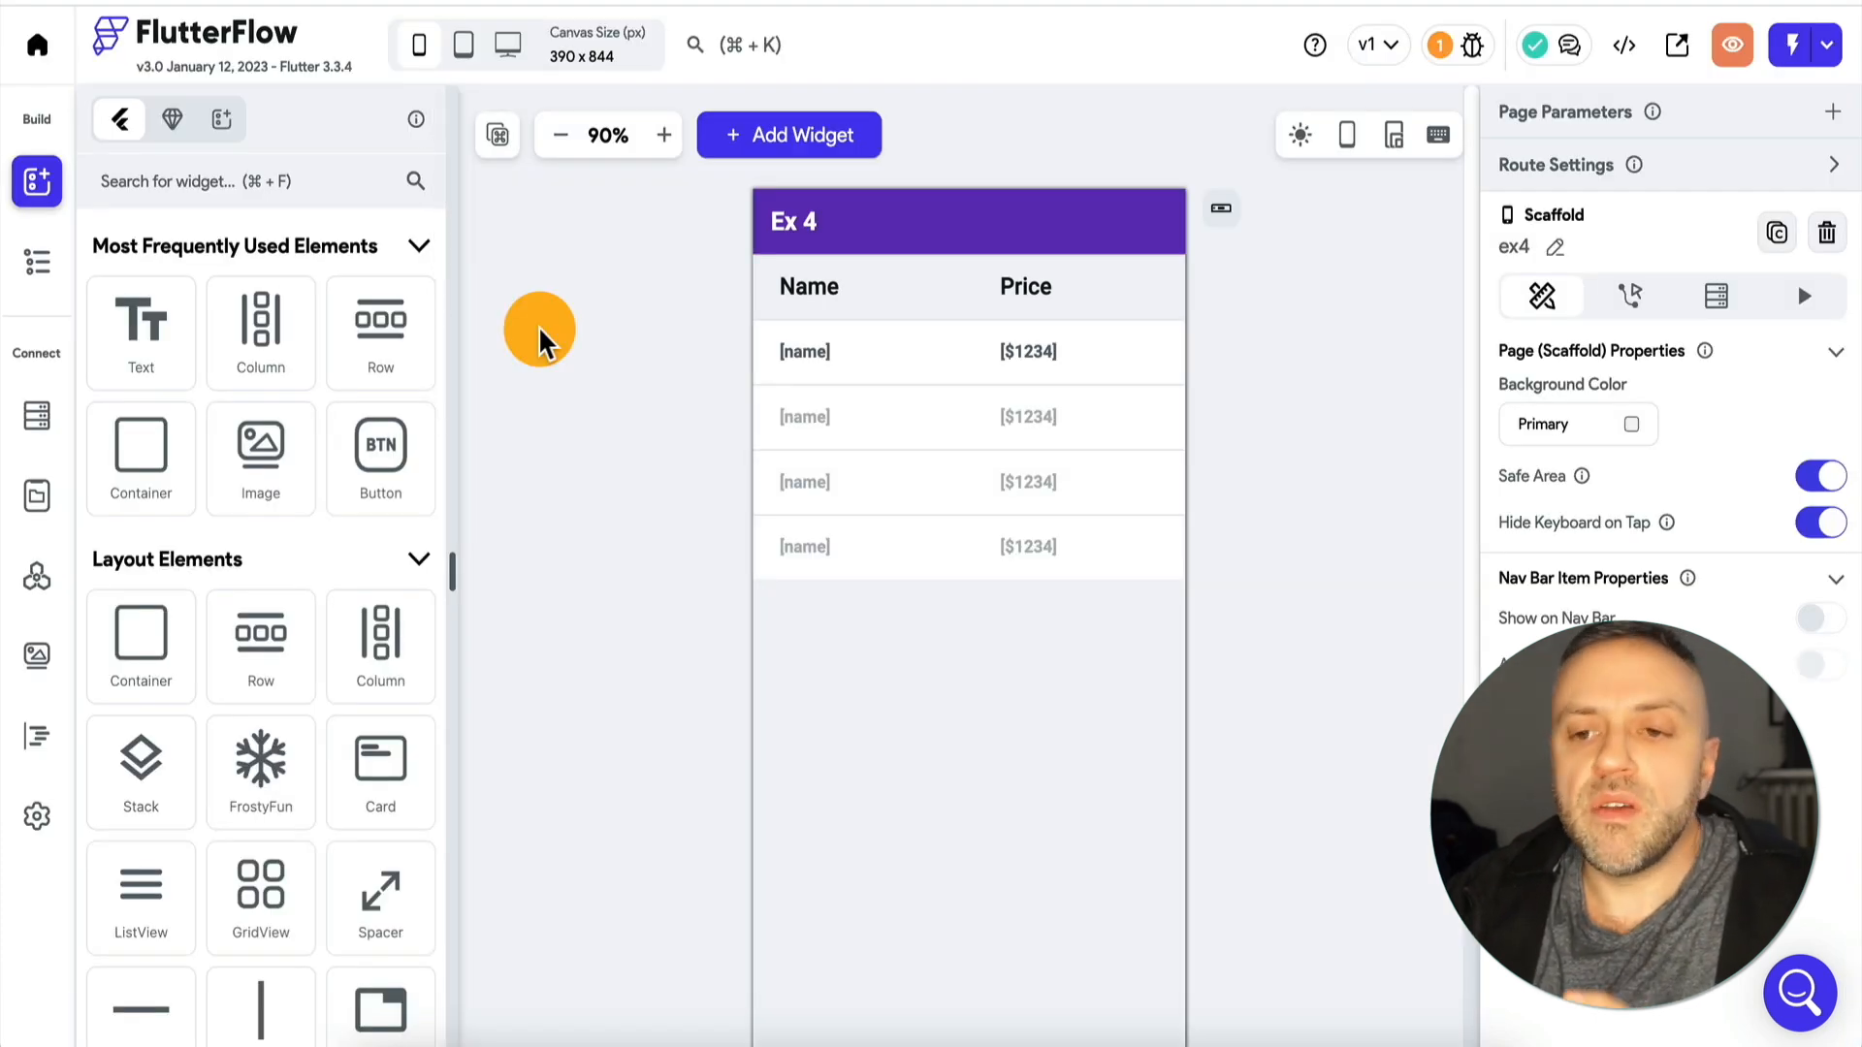
# Switch the variable source of the name text in the Ex 4 page's table to a Code Expression.
pyautogui.click(809, 365)
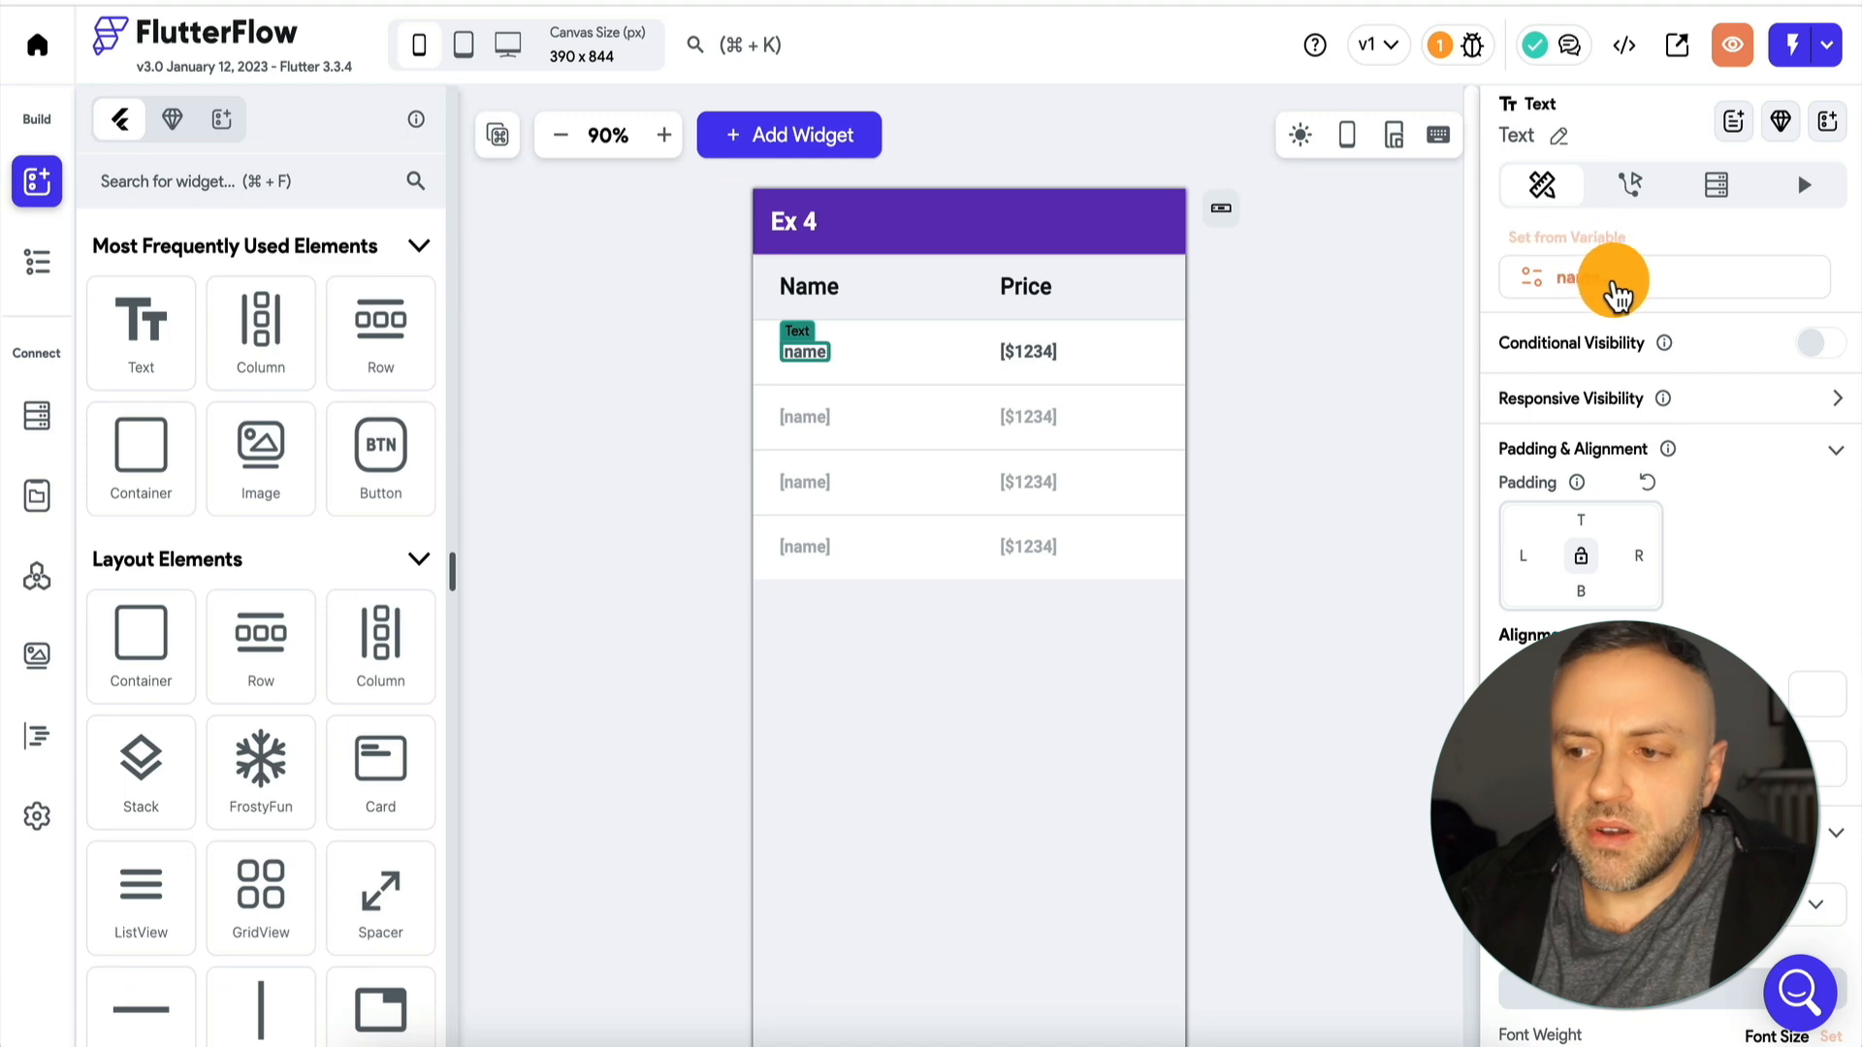
pyautogui.click(1577, 252)
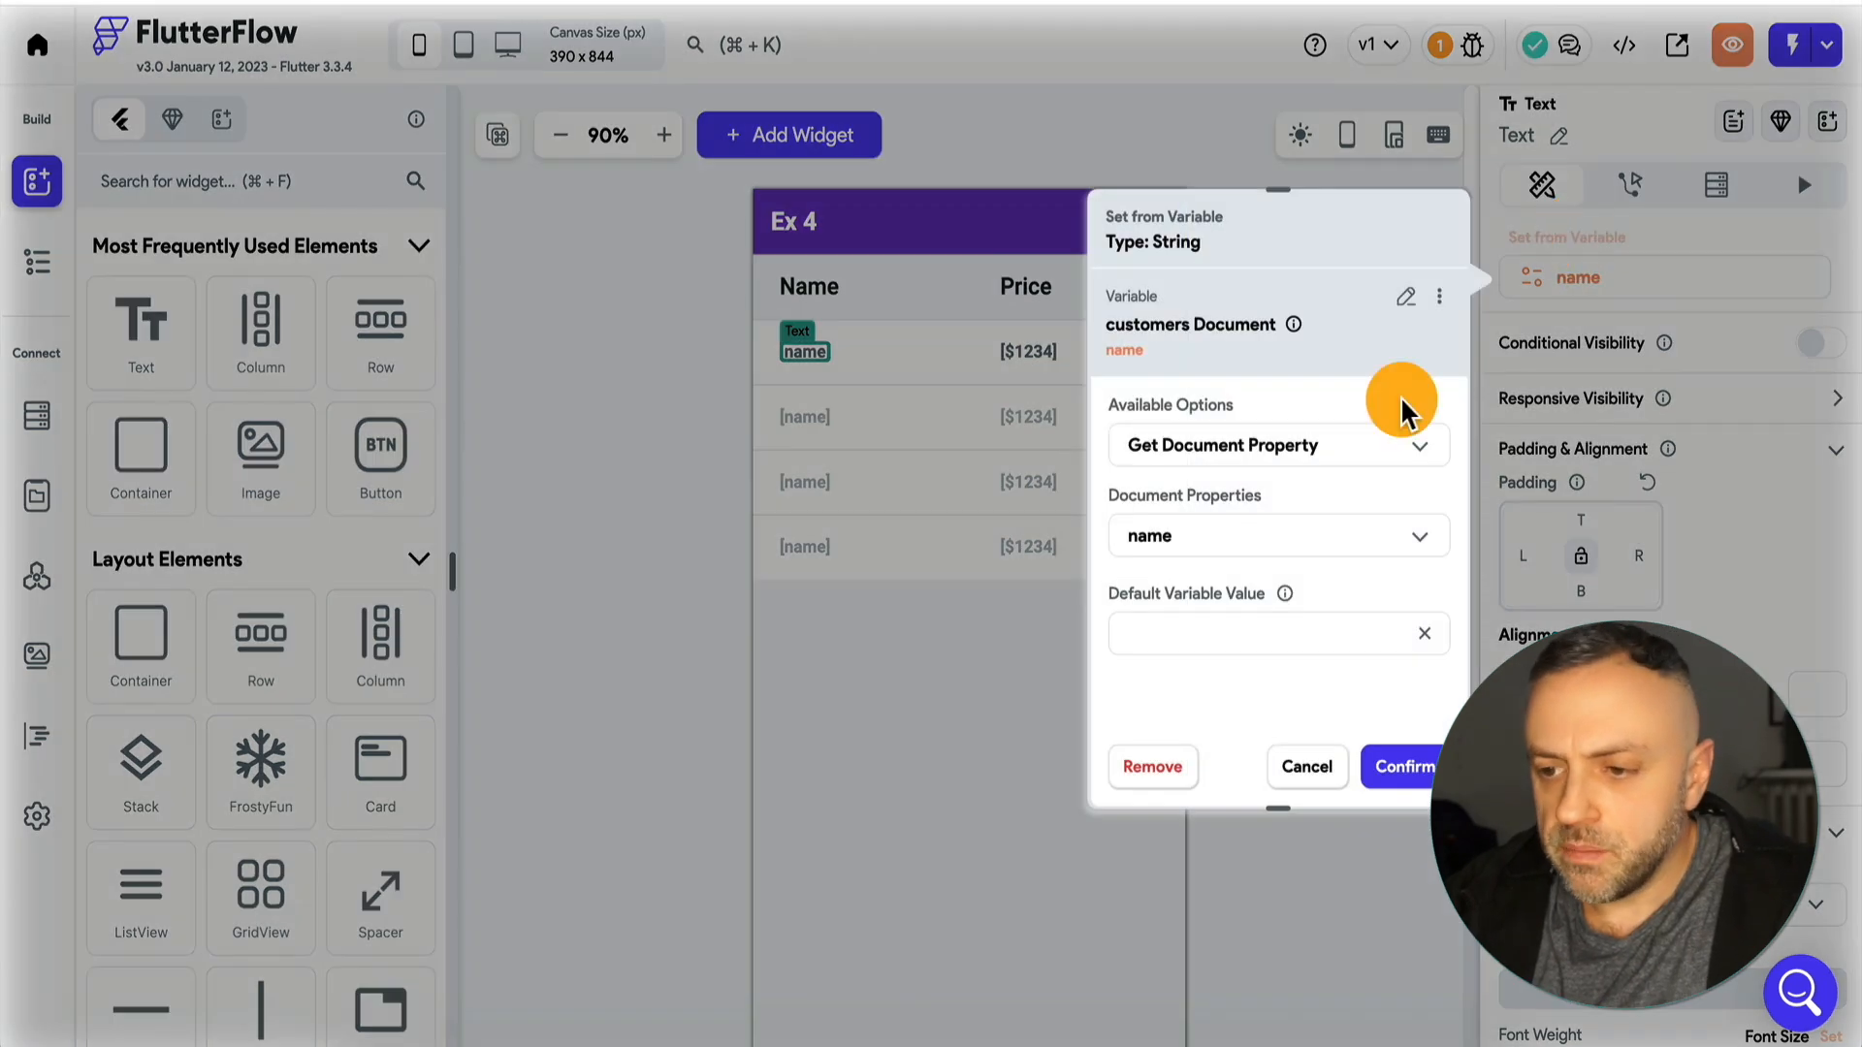
pyautogui.click(1406, 310)
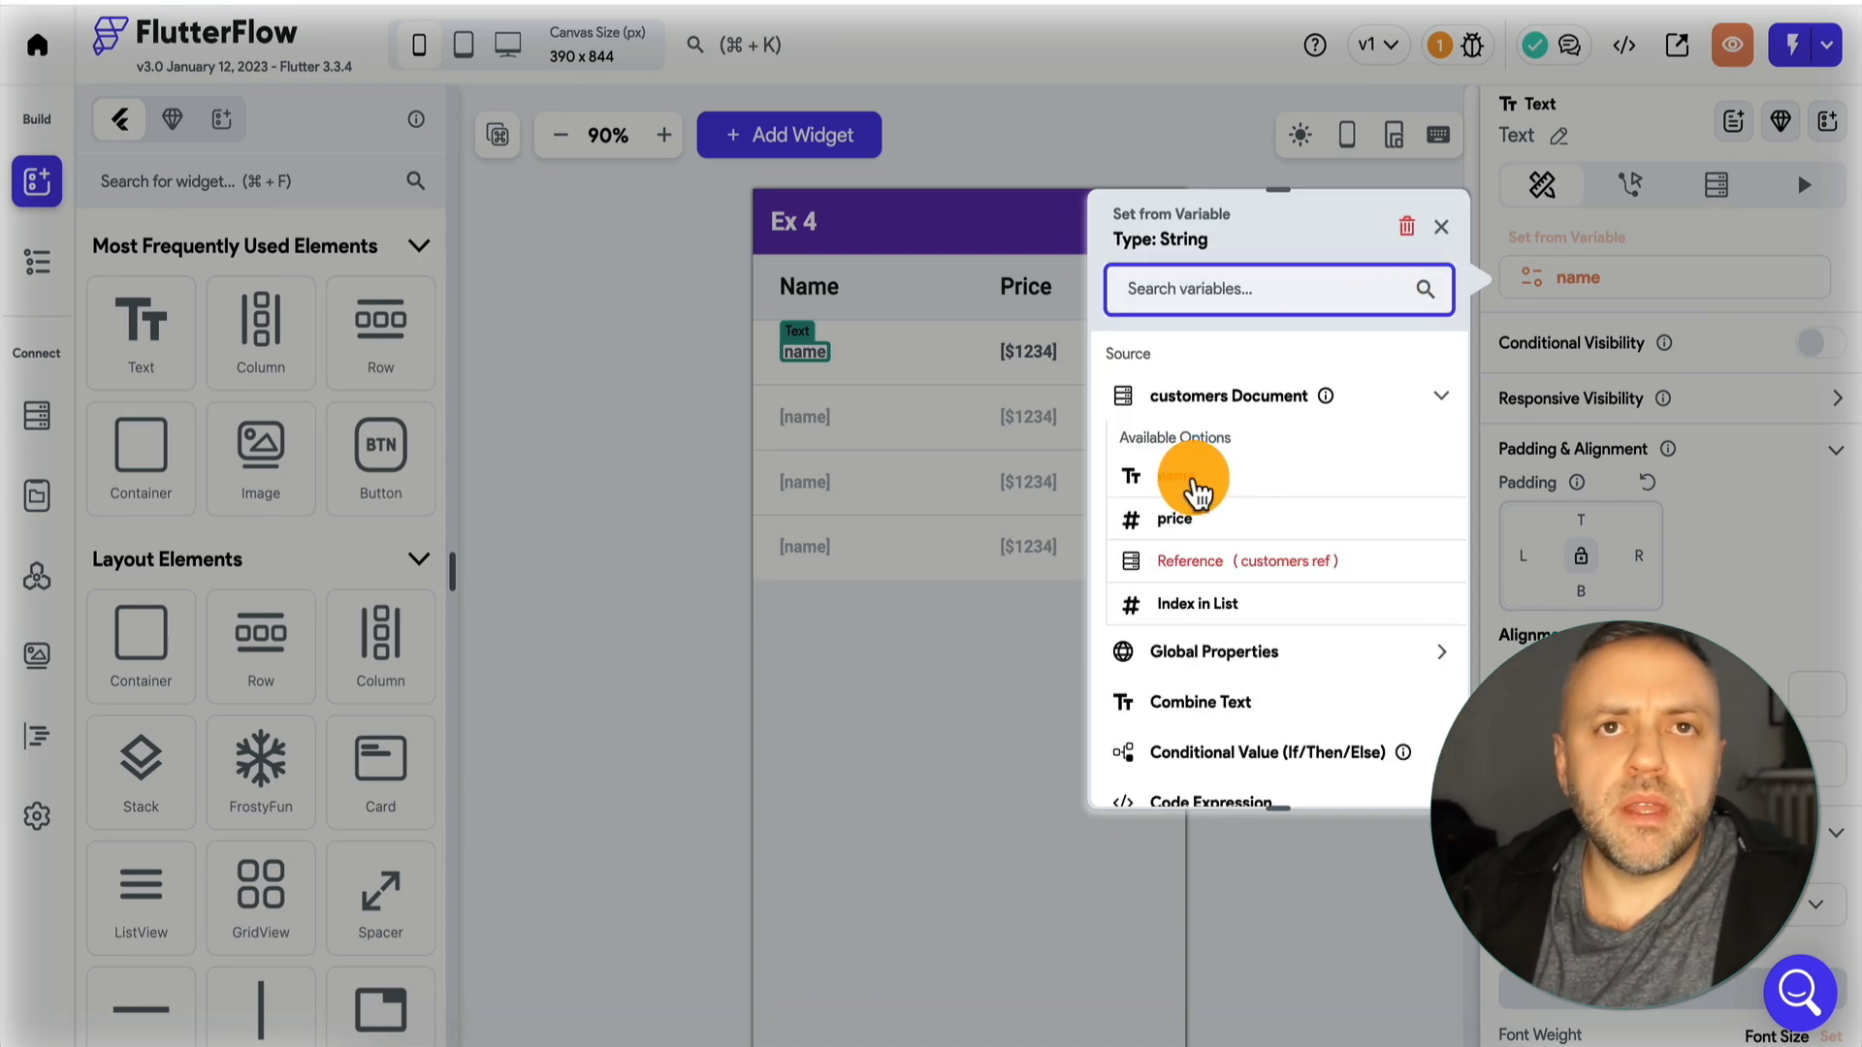
pyautogui.scroll(-3, 1237, 541)
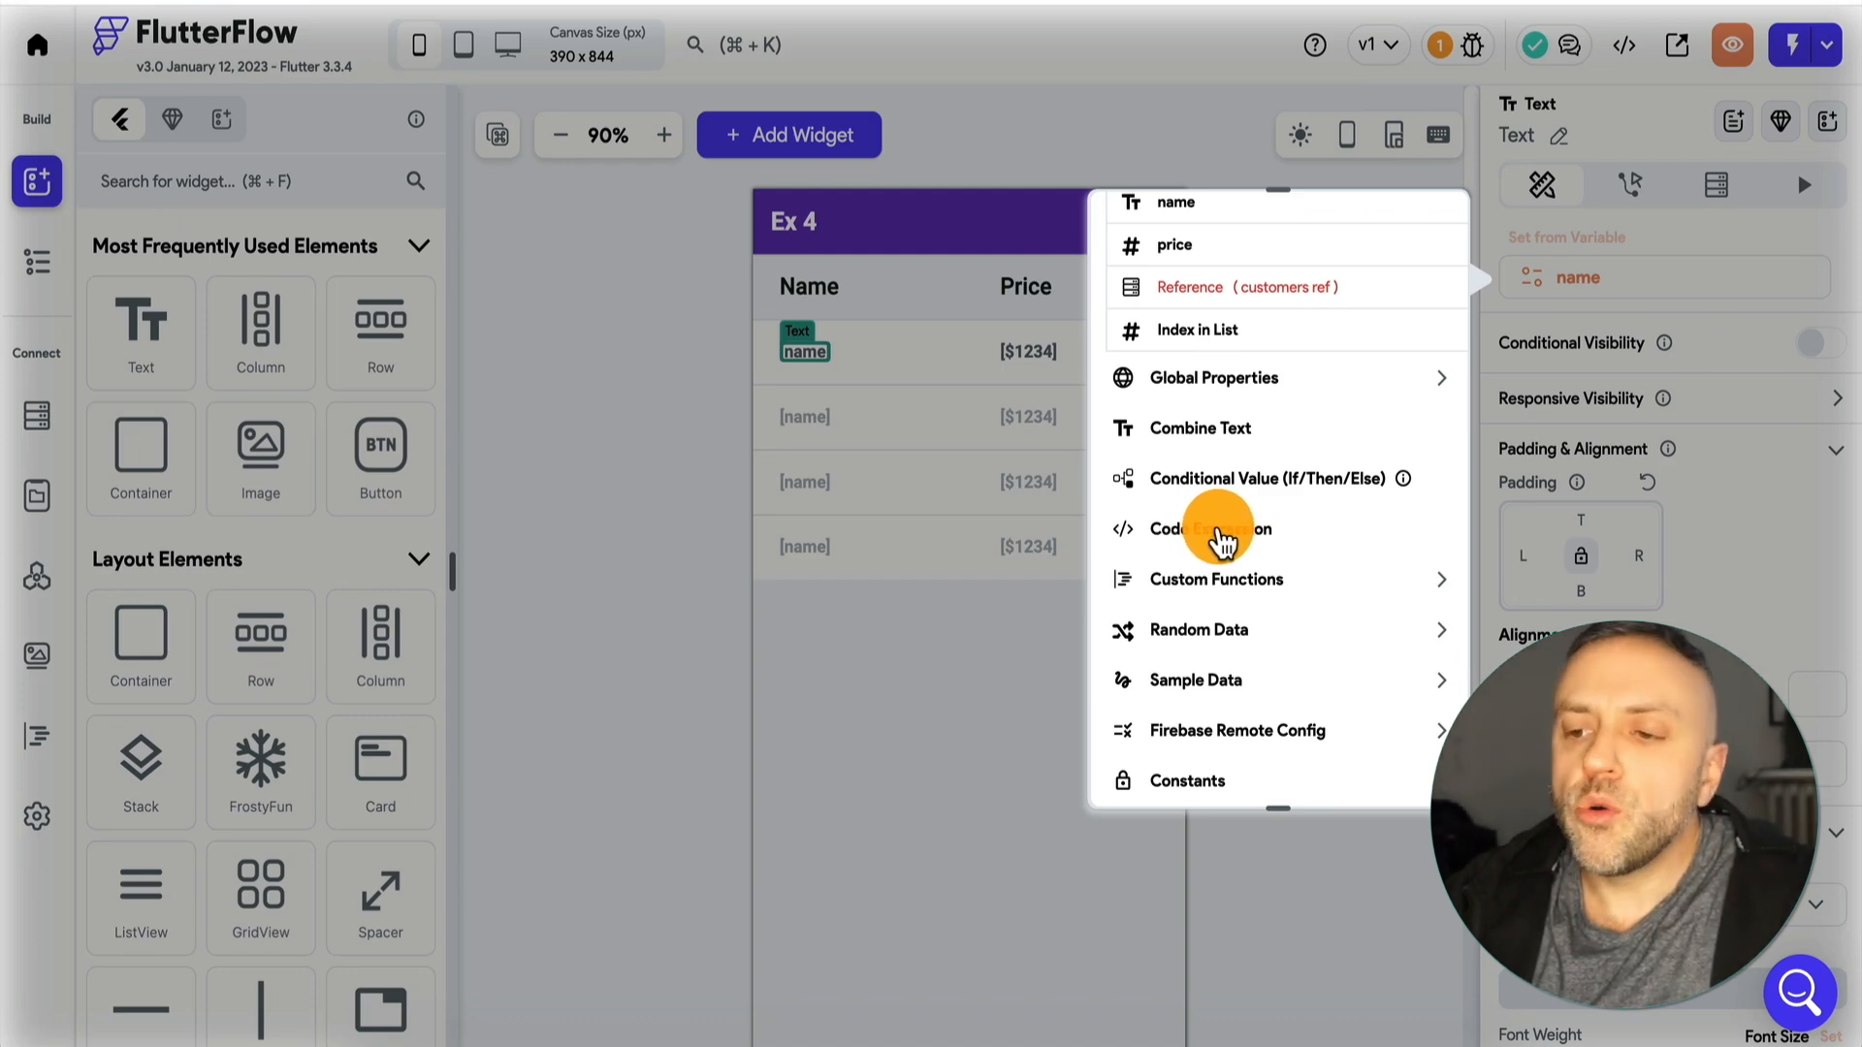
pyautogui.click(1198, 536)
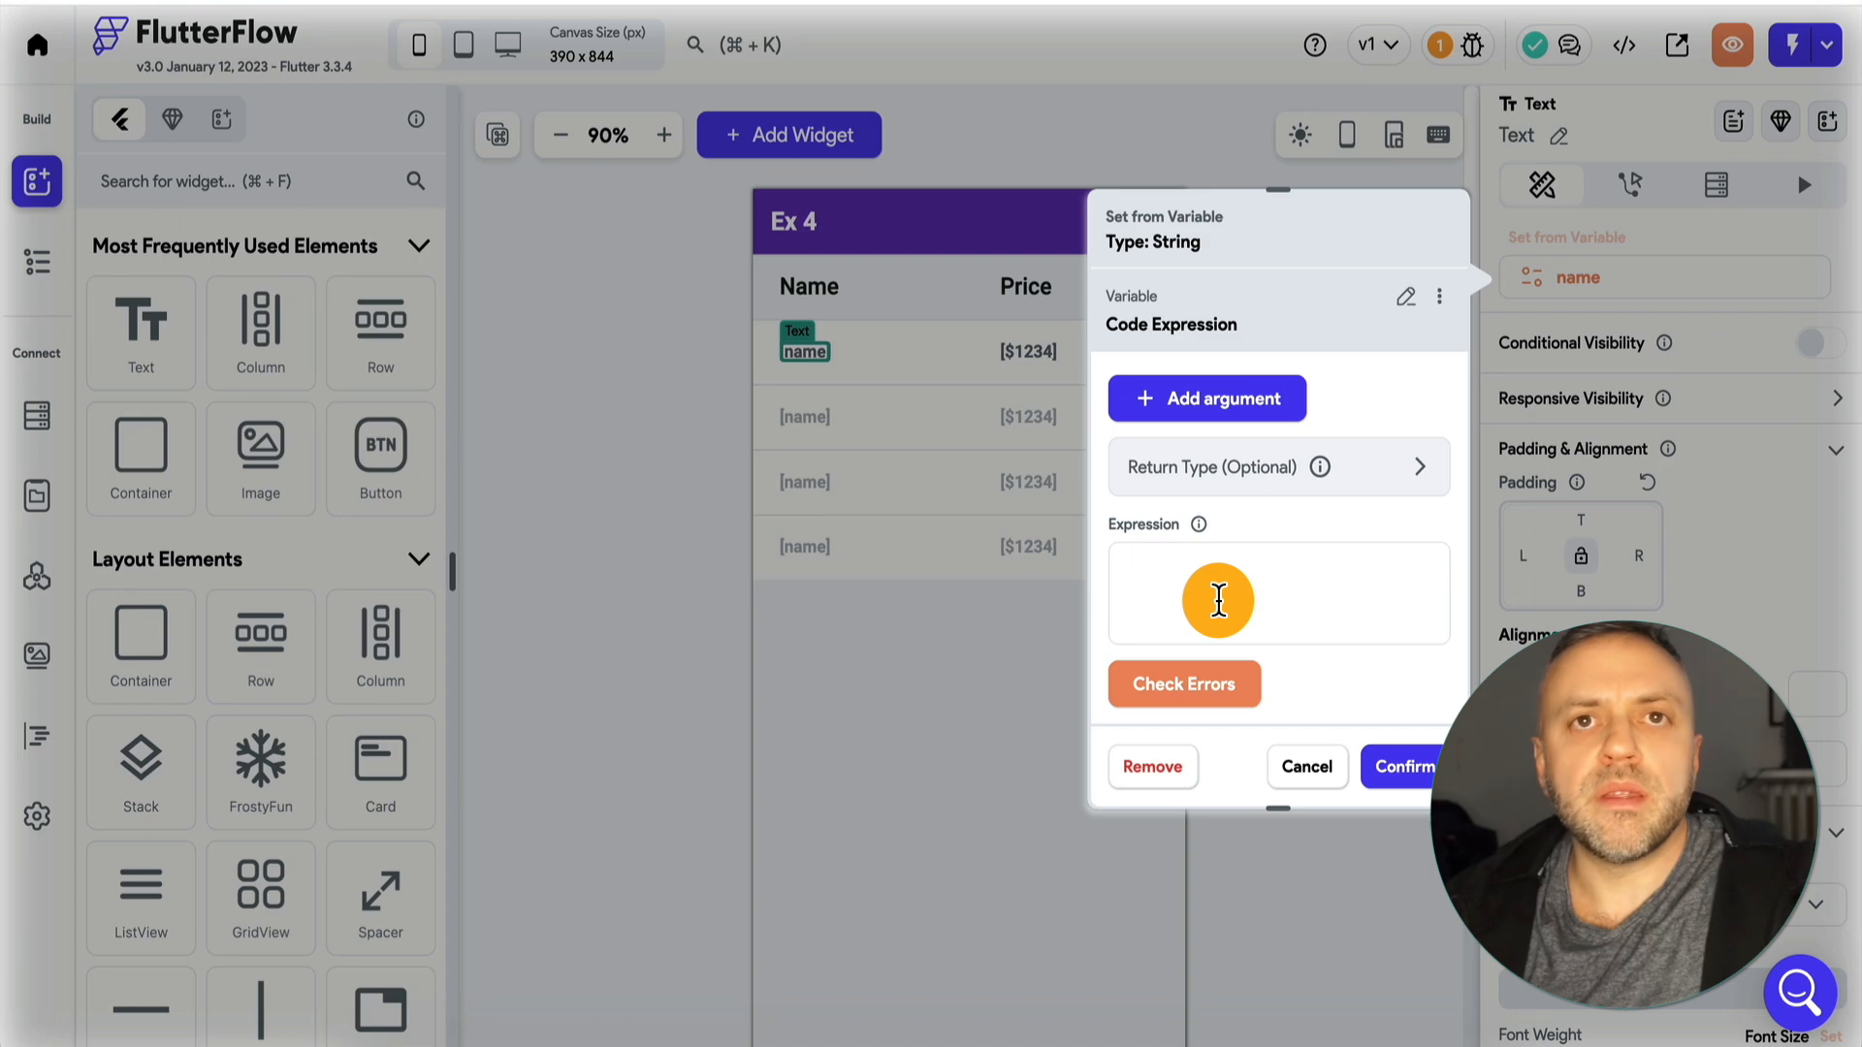
# Add one argument to the code expression and enter the expression "A" + var1.
pyautogui.click(1174, 565)
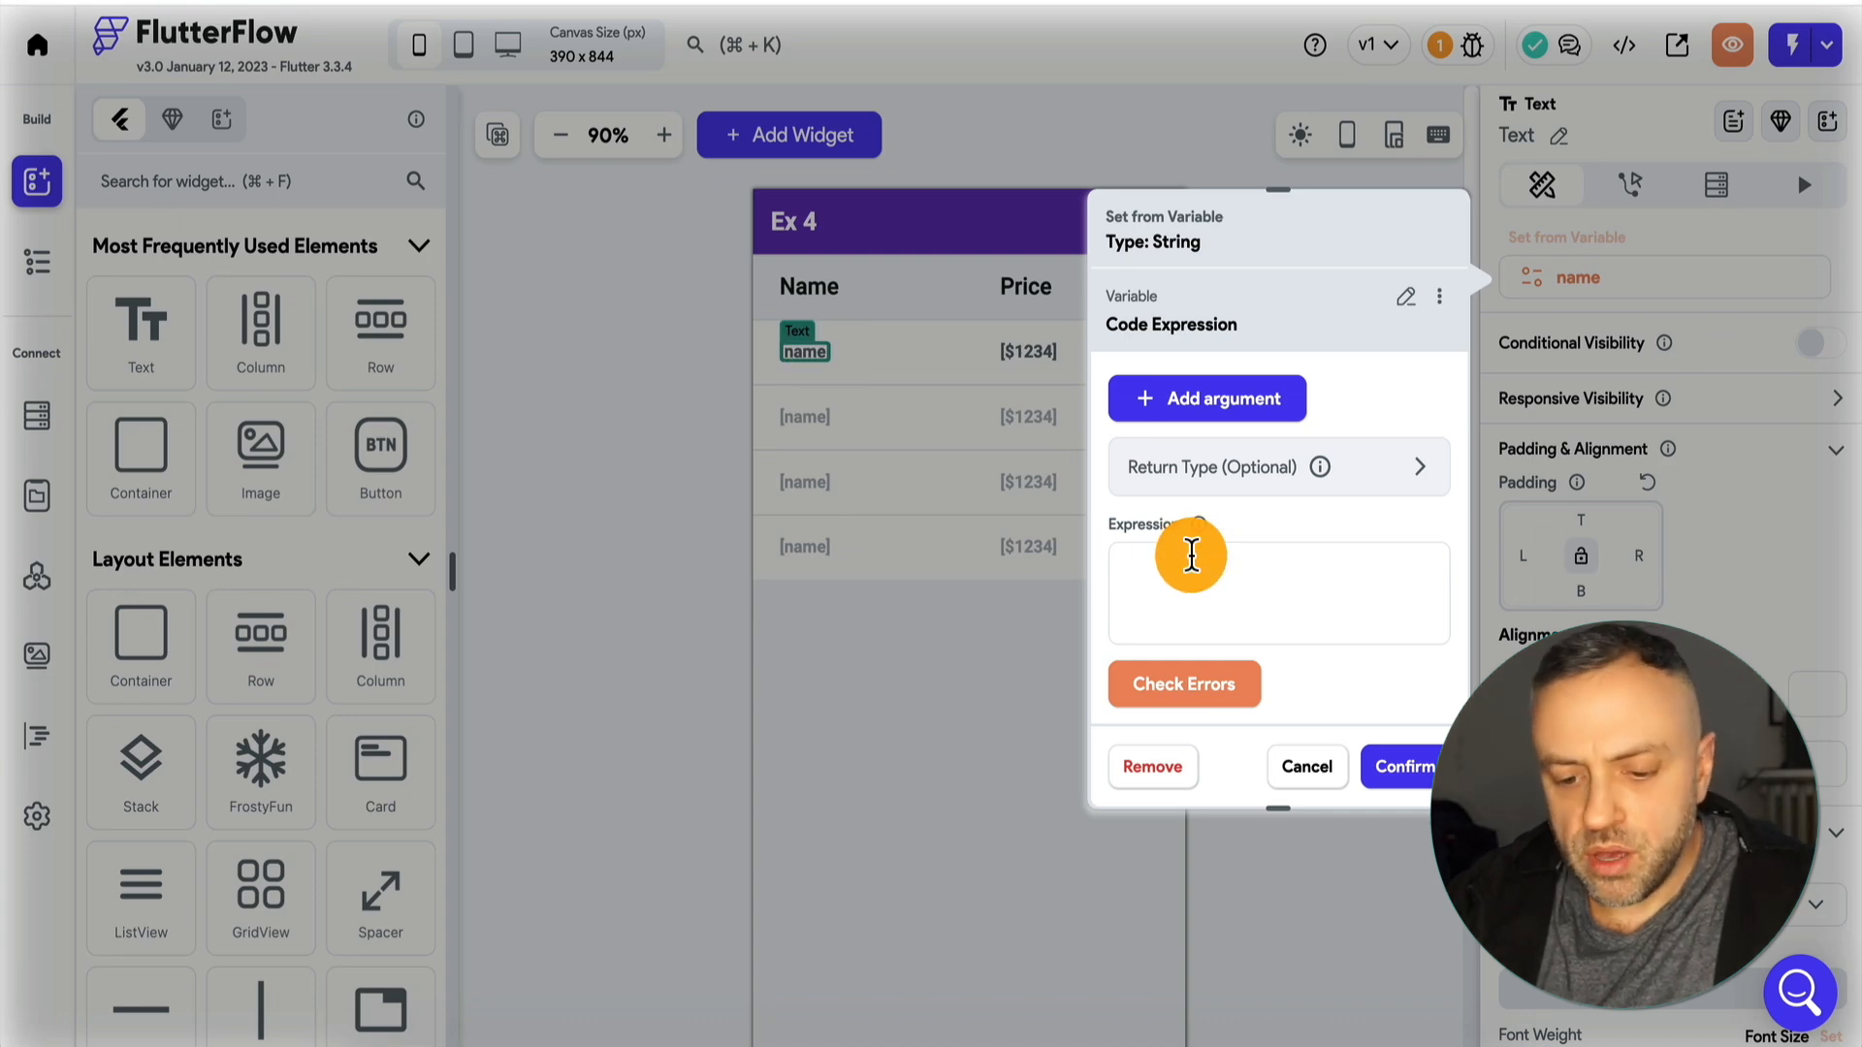
pyautogui.write('"A" +')
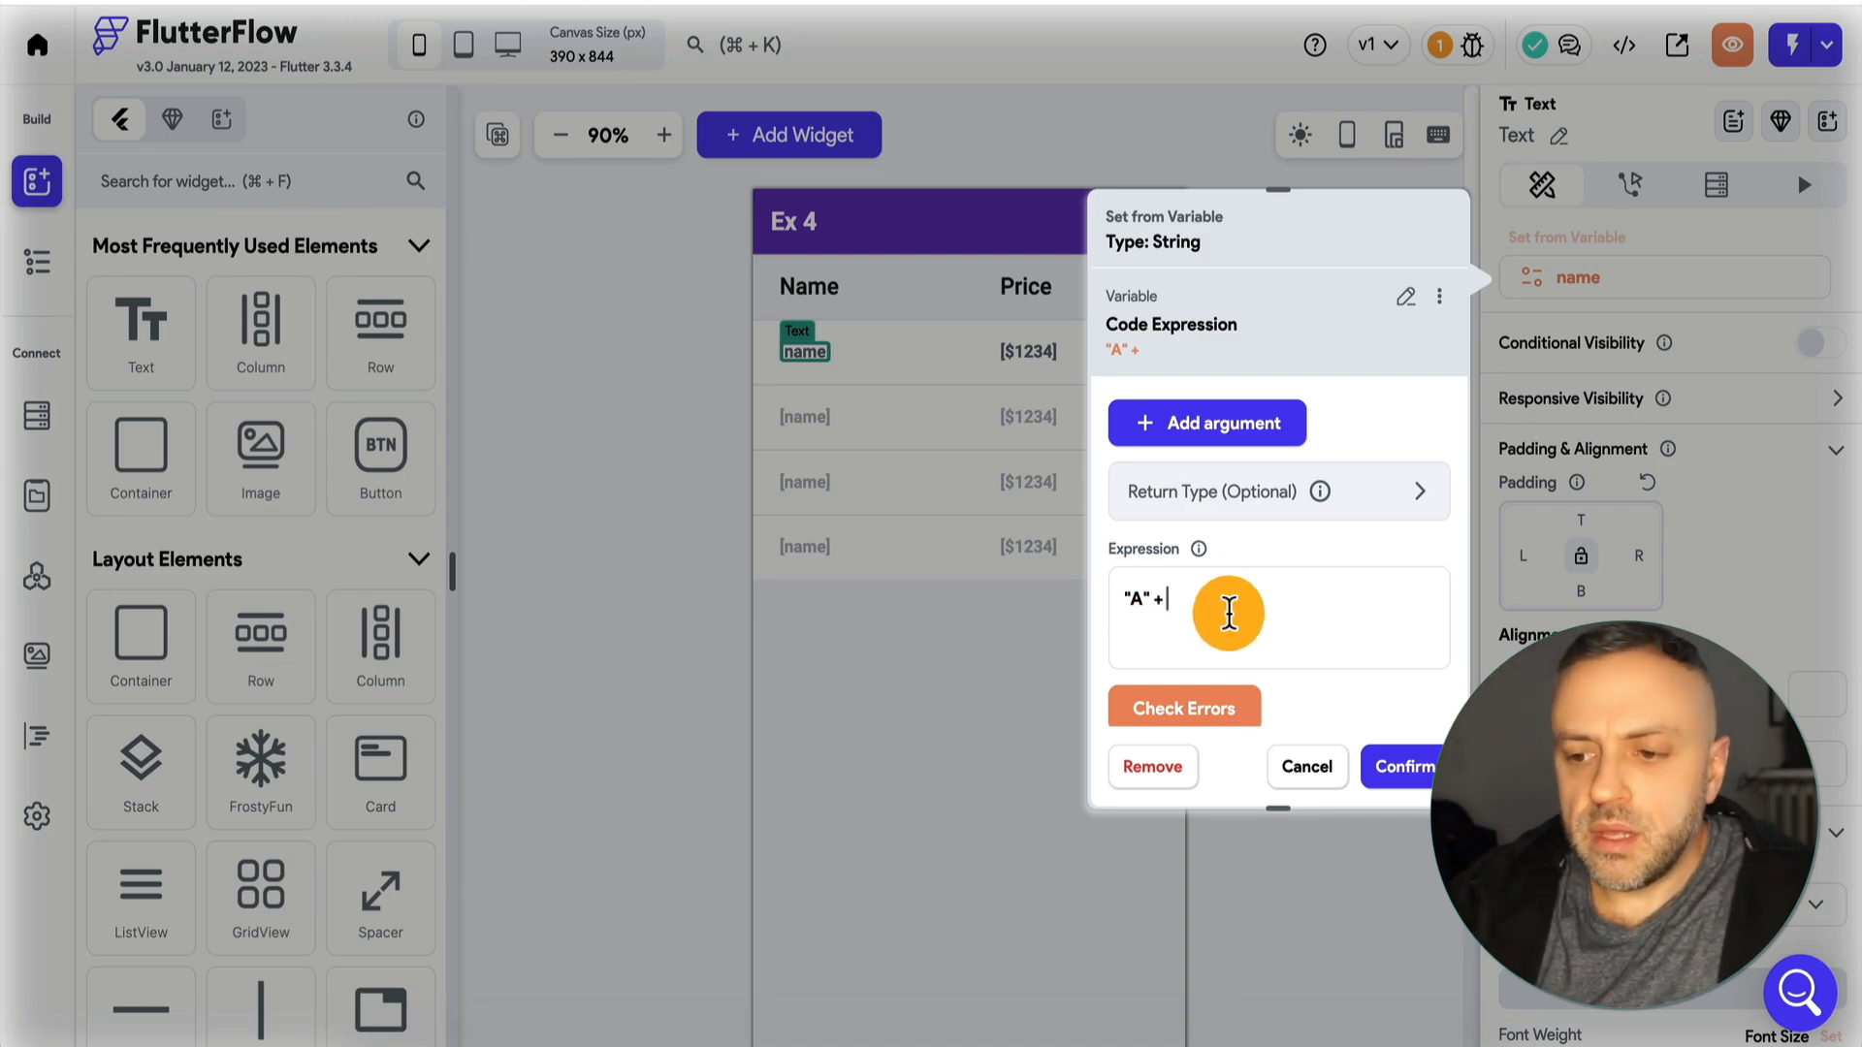
pyautogui.click(1247, 428)
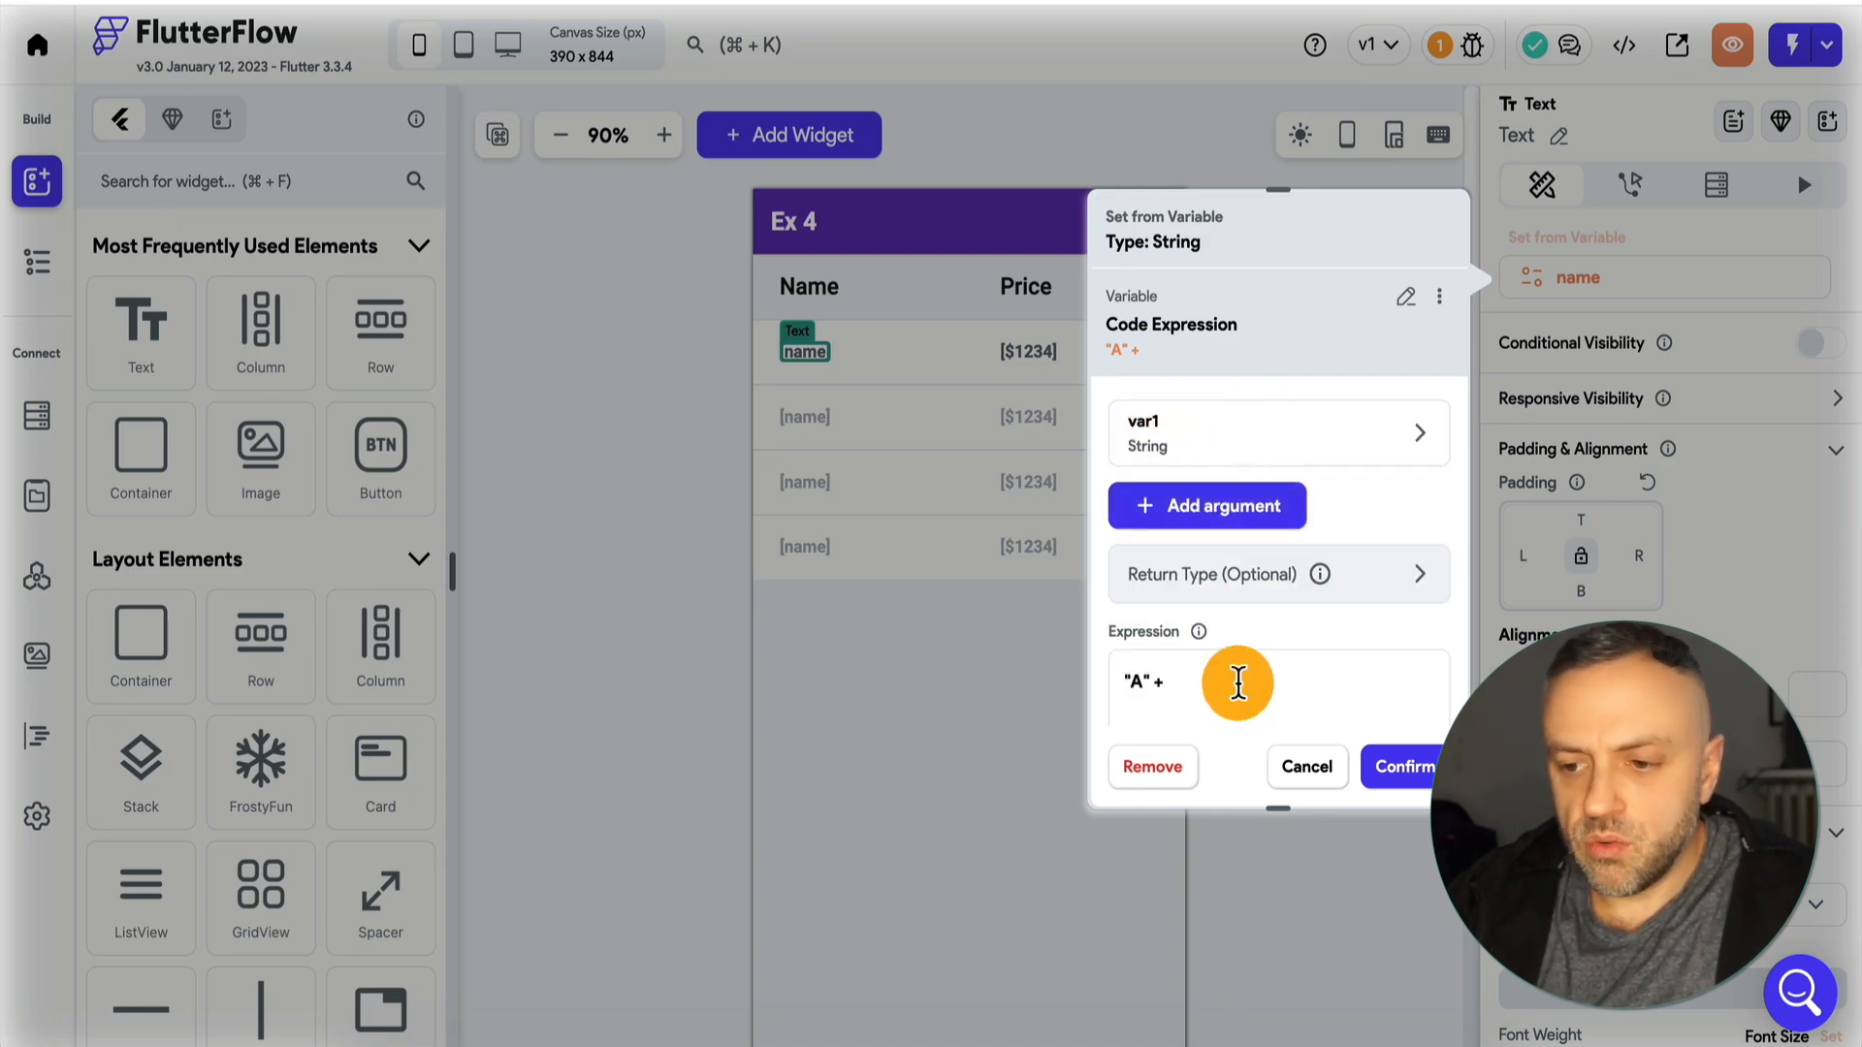
pyautogui.write('var1')
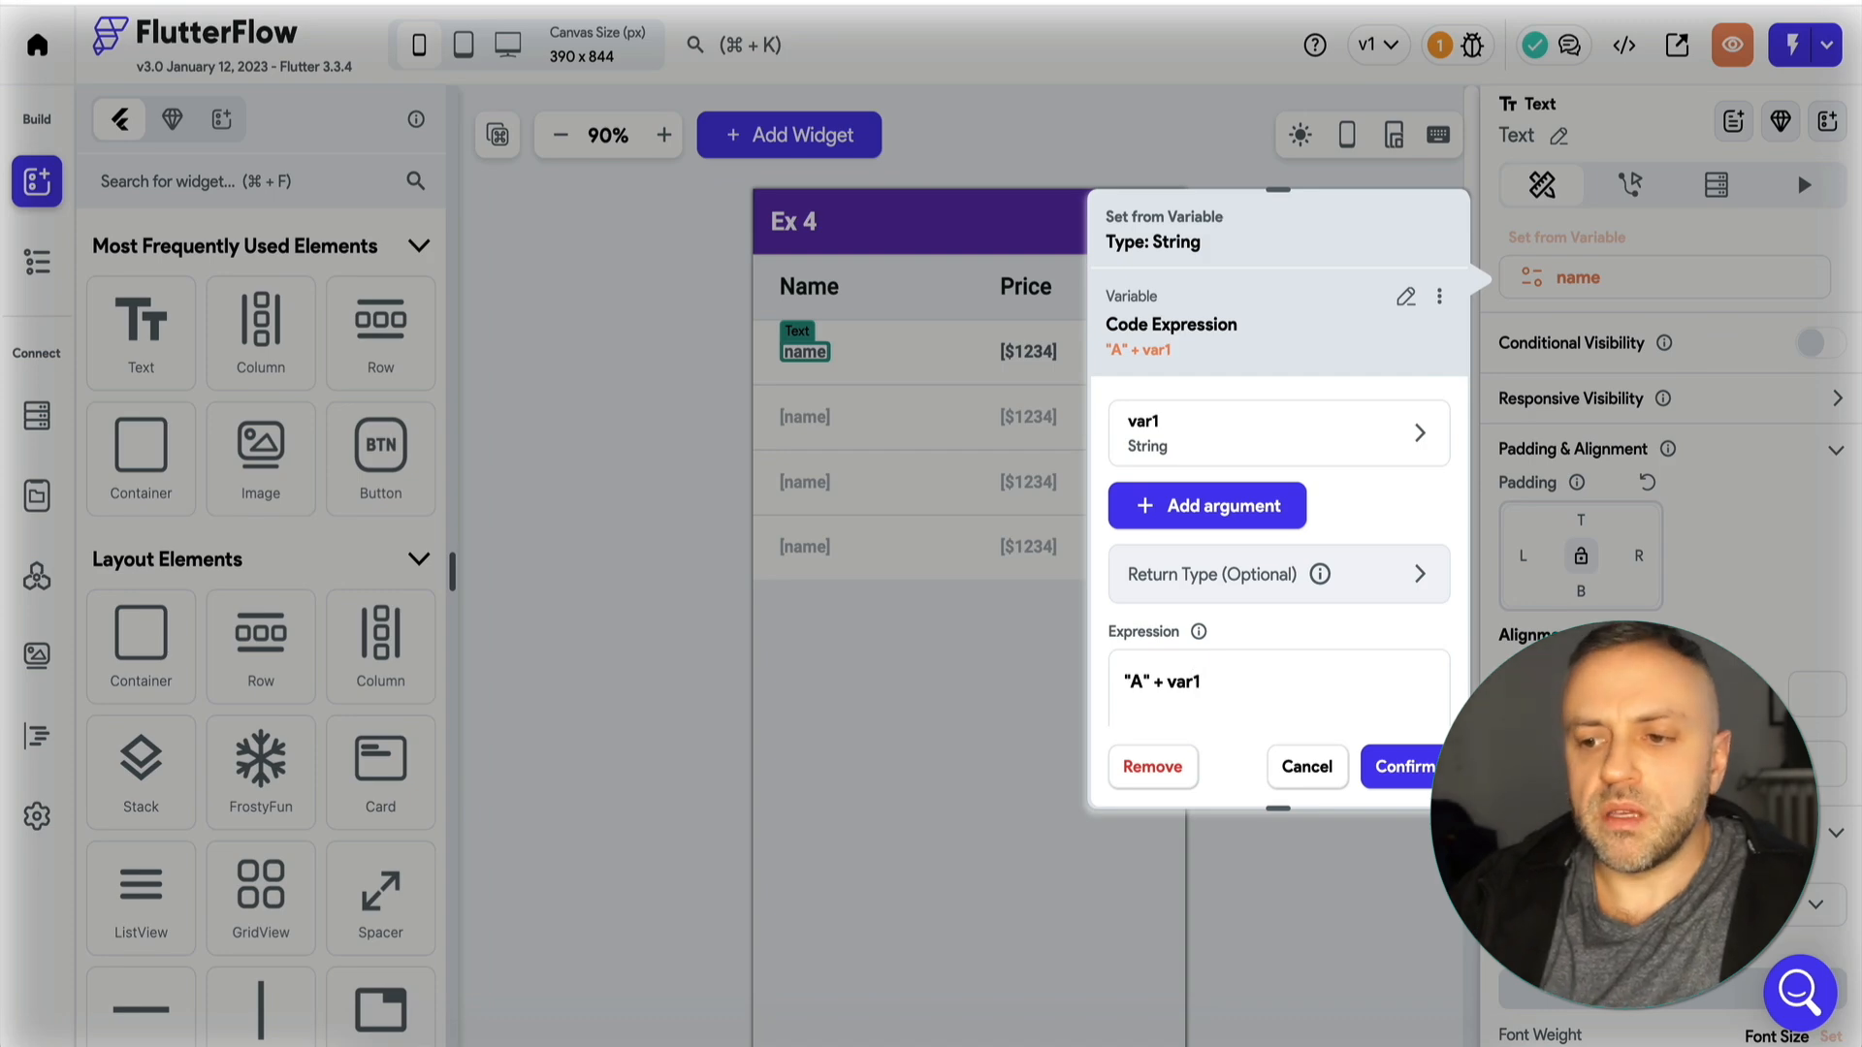
# Set the value of argument var1 to the customers Document's name and check the expression for errors.
pyautogui.click(1218, 435)
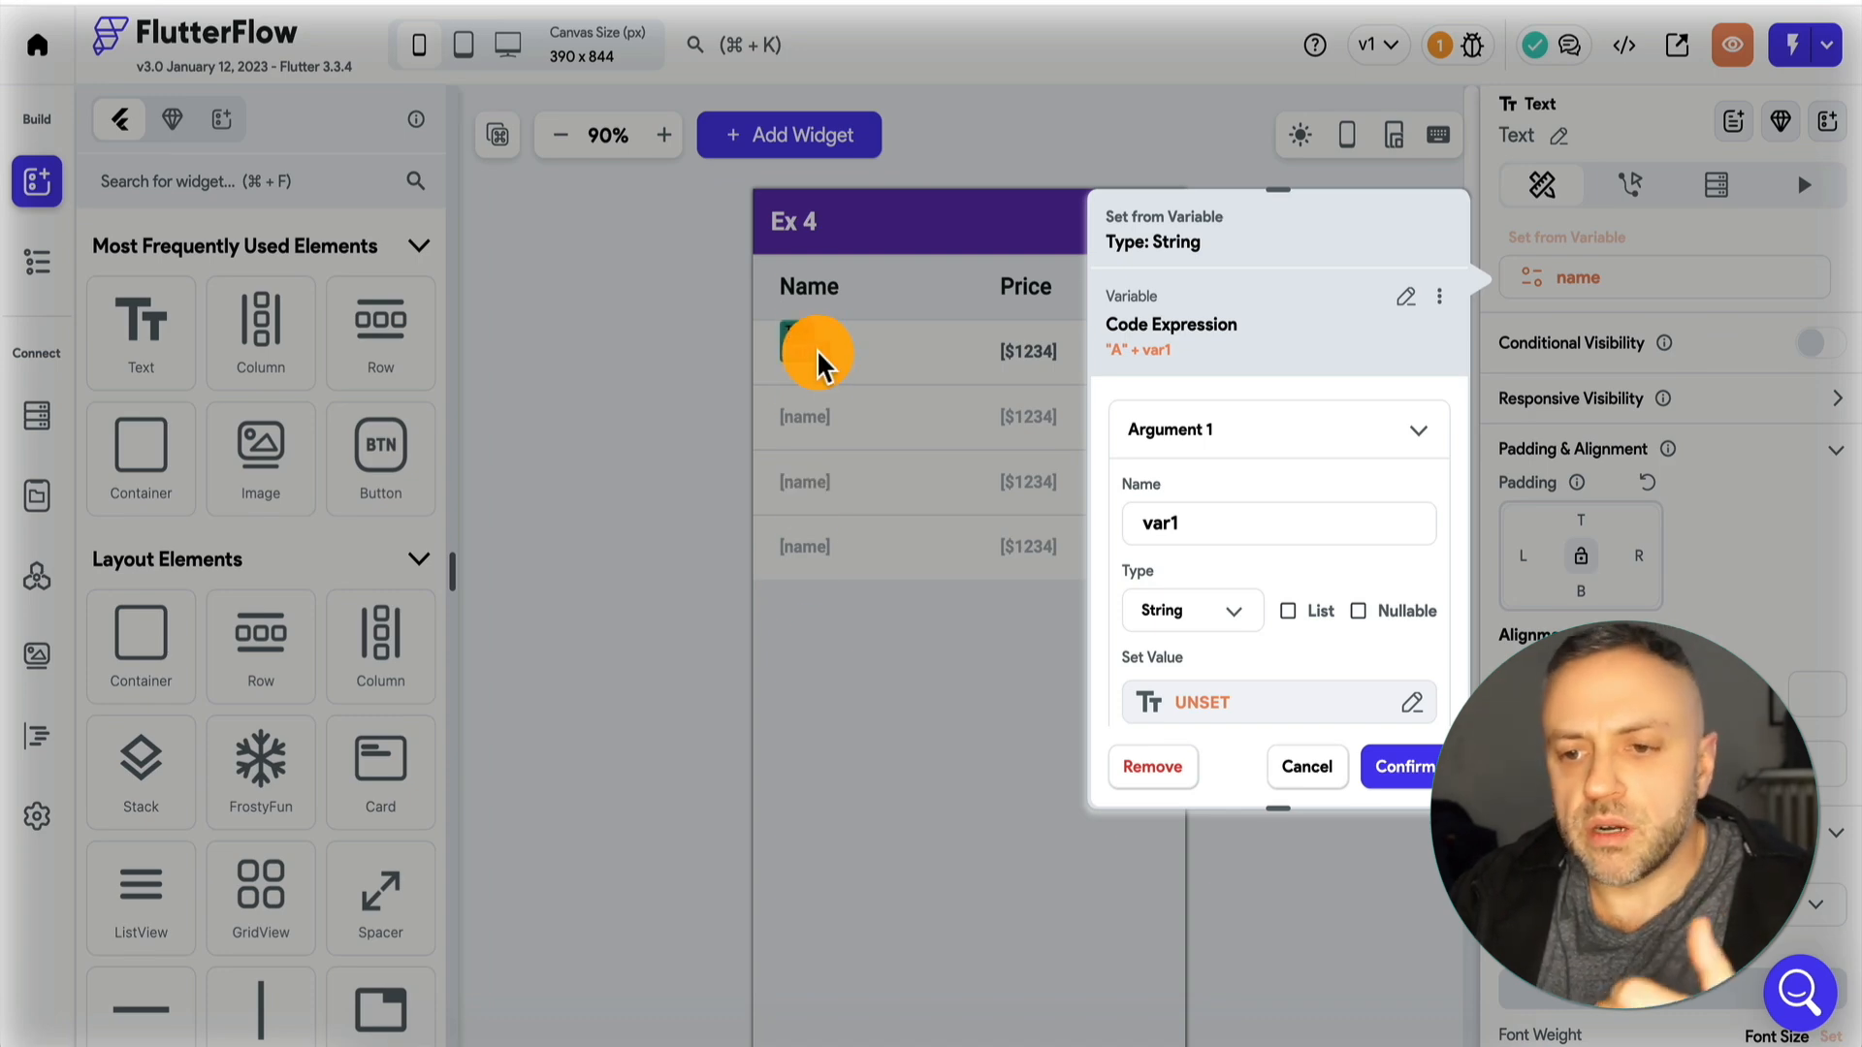
pyautogui.scroll(-2, 1272, 507)
pyautogui.click(1227, 551)
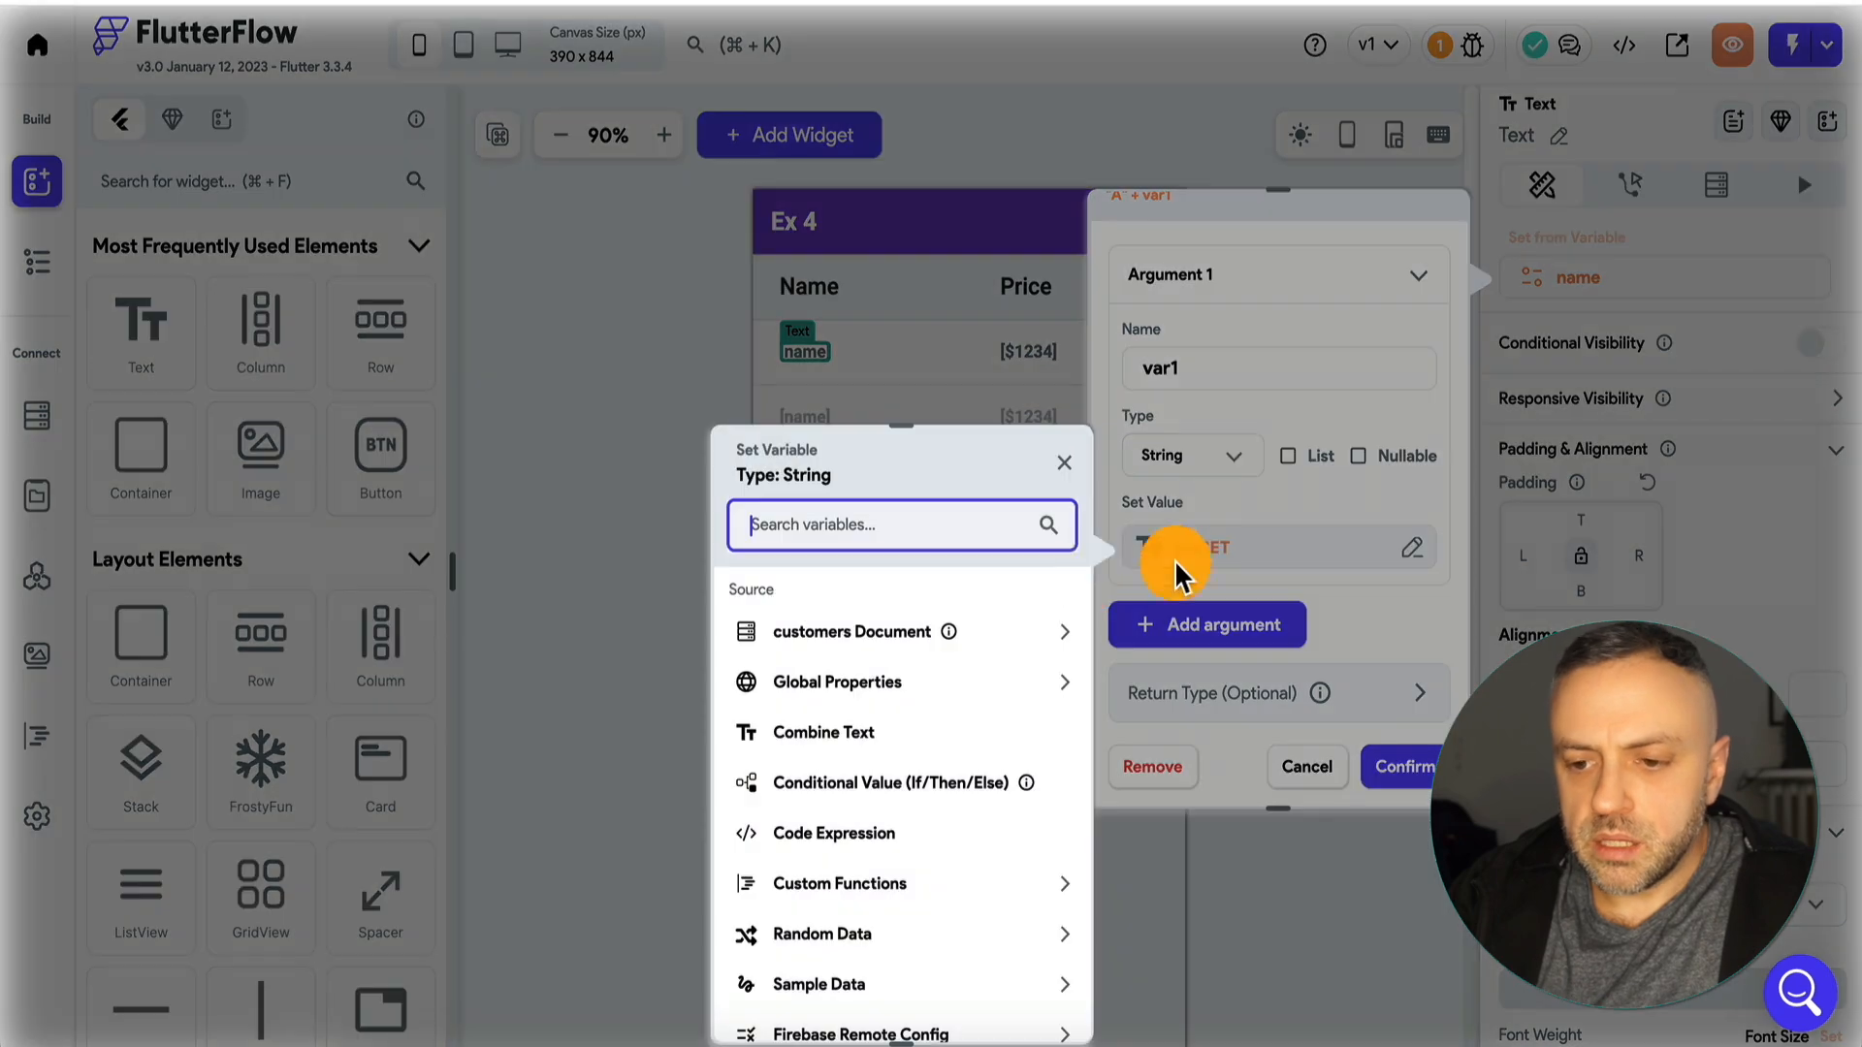
pyautogui.click(874, 650)
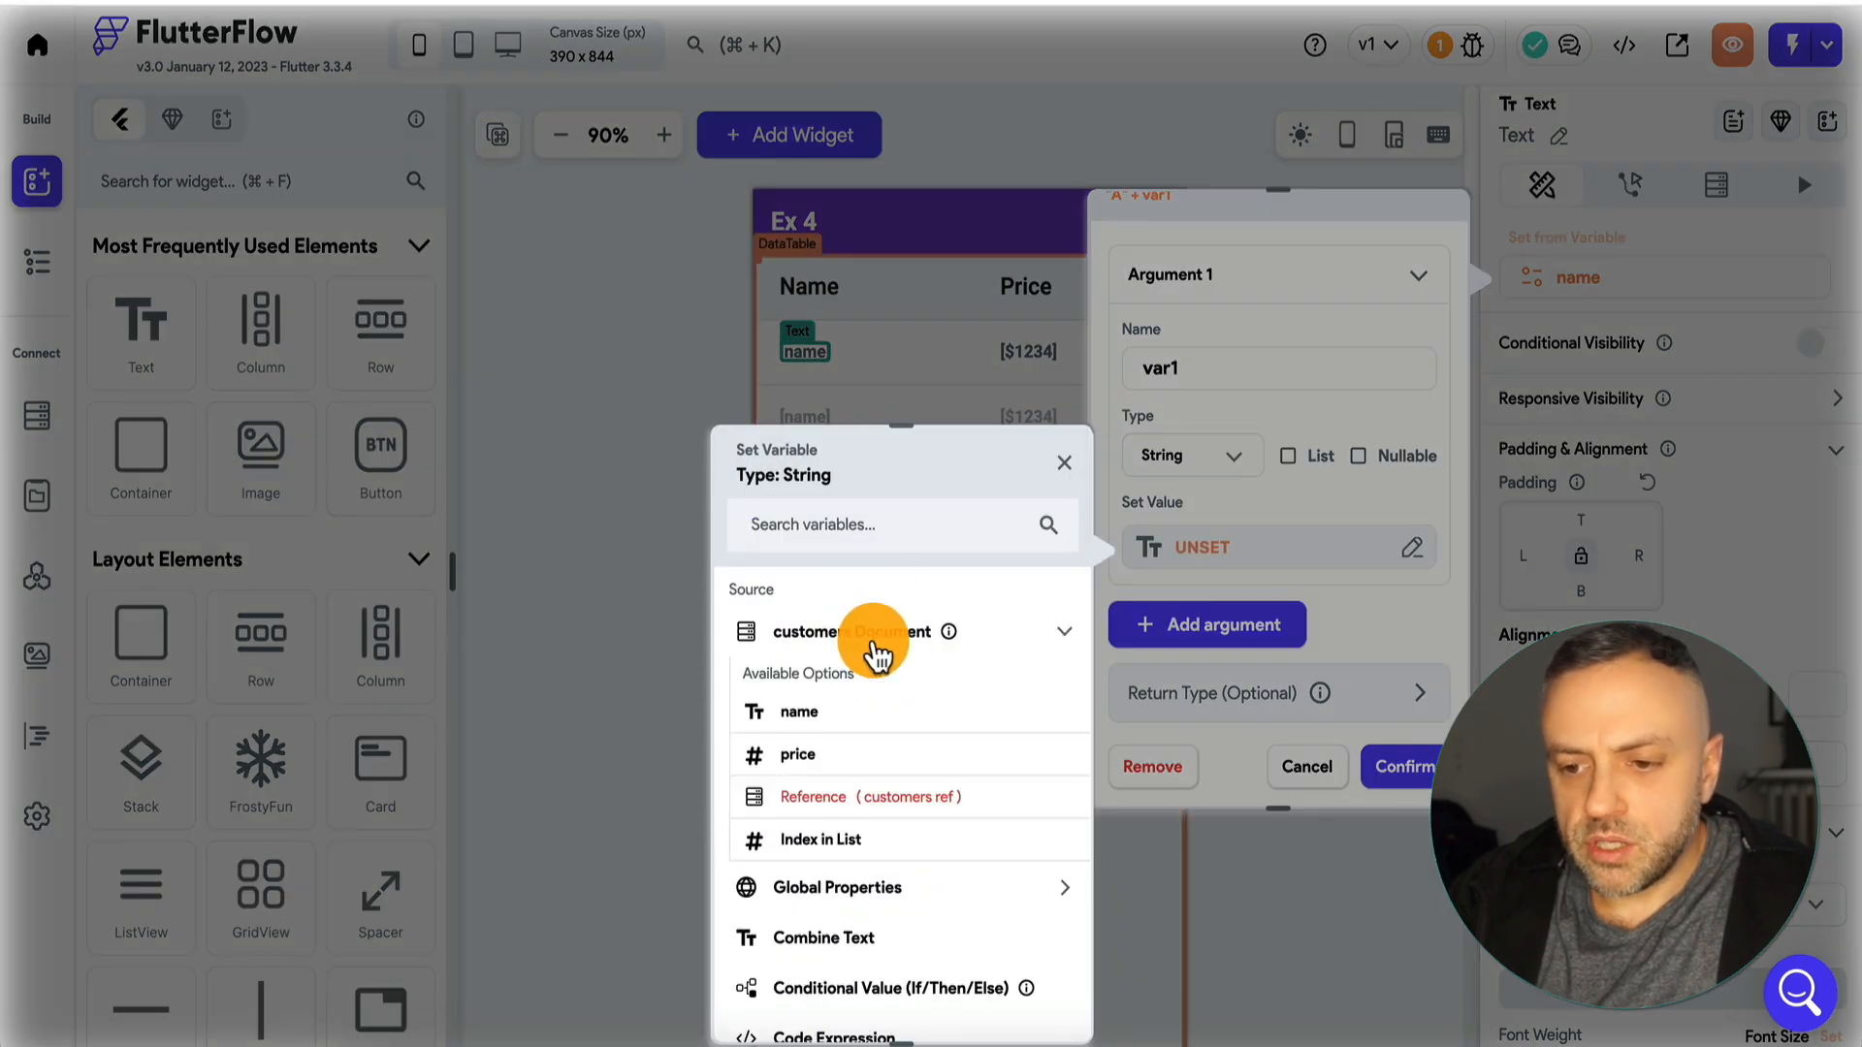
pyautogui.click(820, 712)
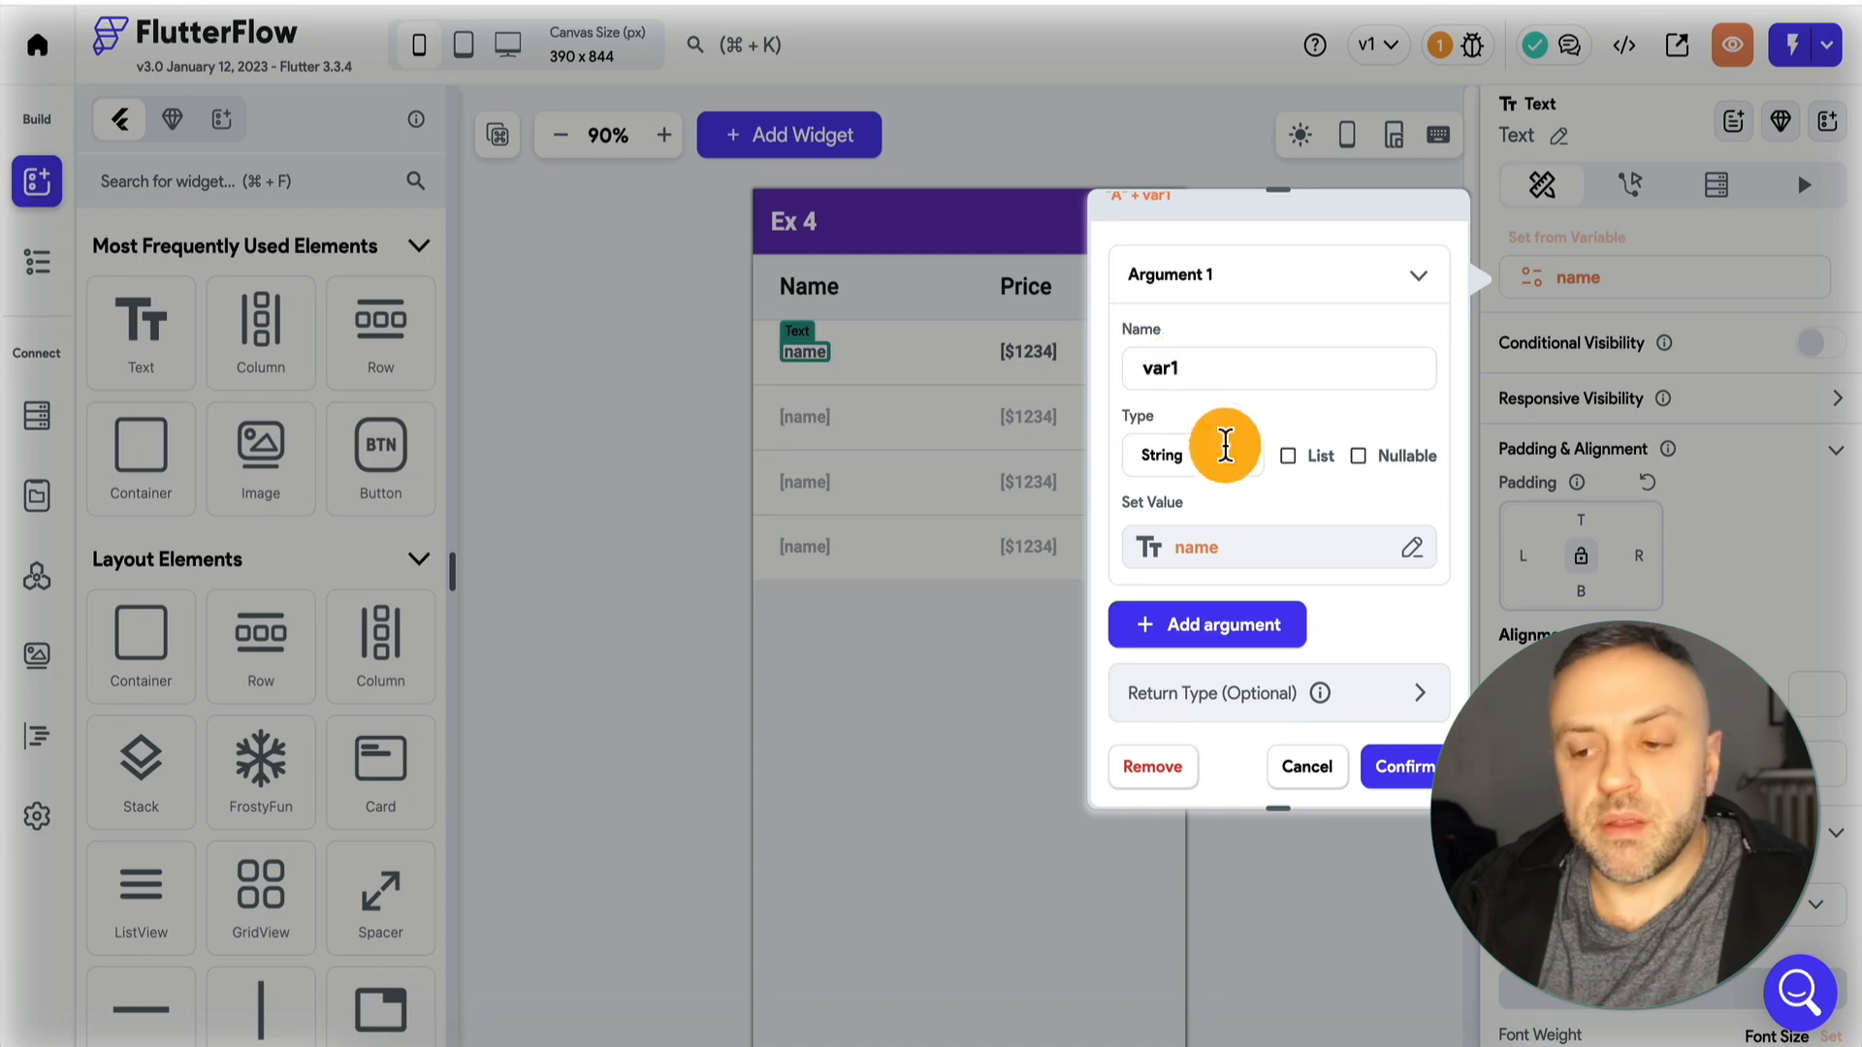
pyautogui.scroll(-5, 1260, 524)
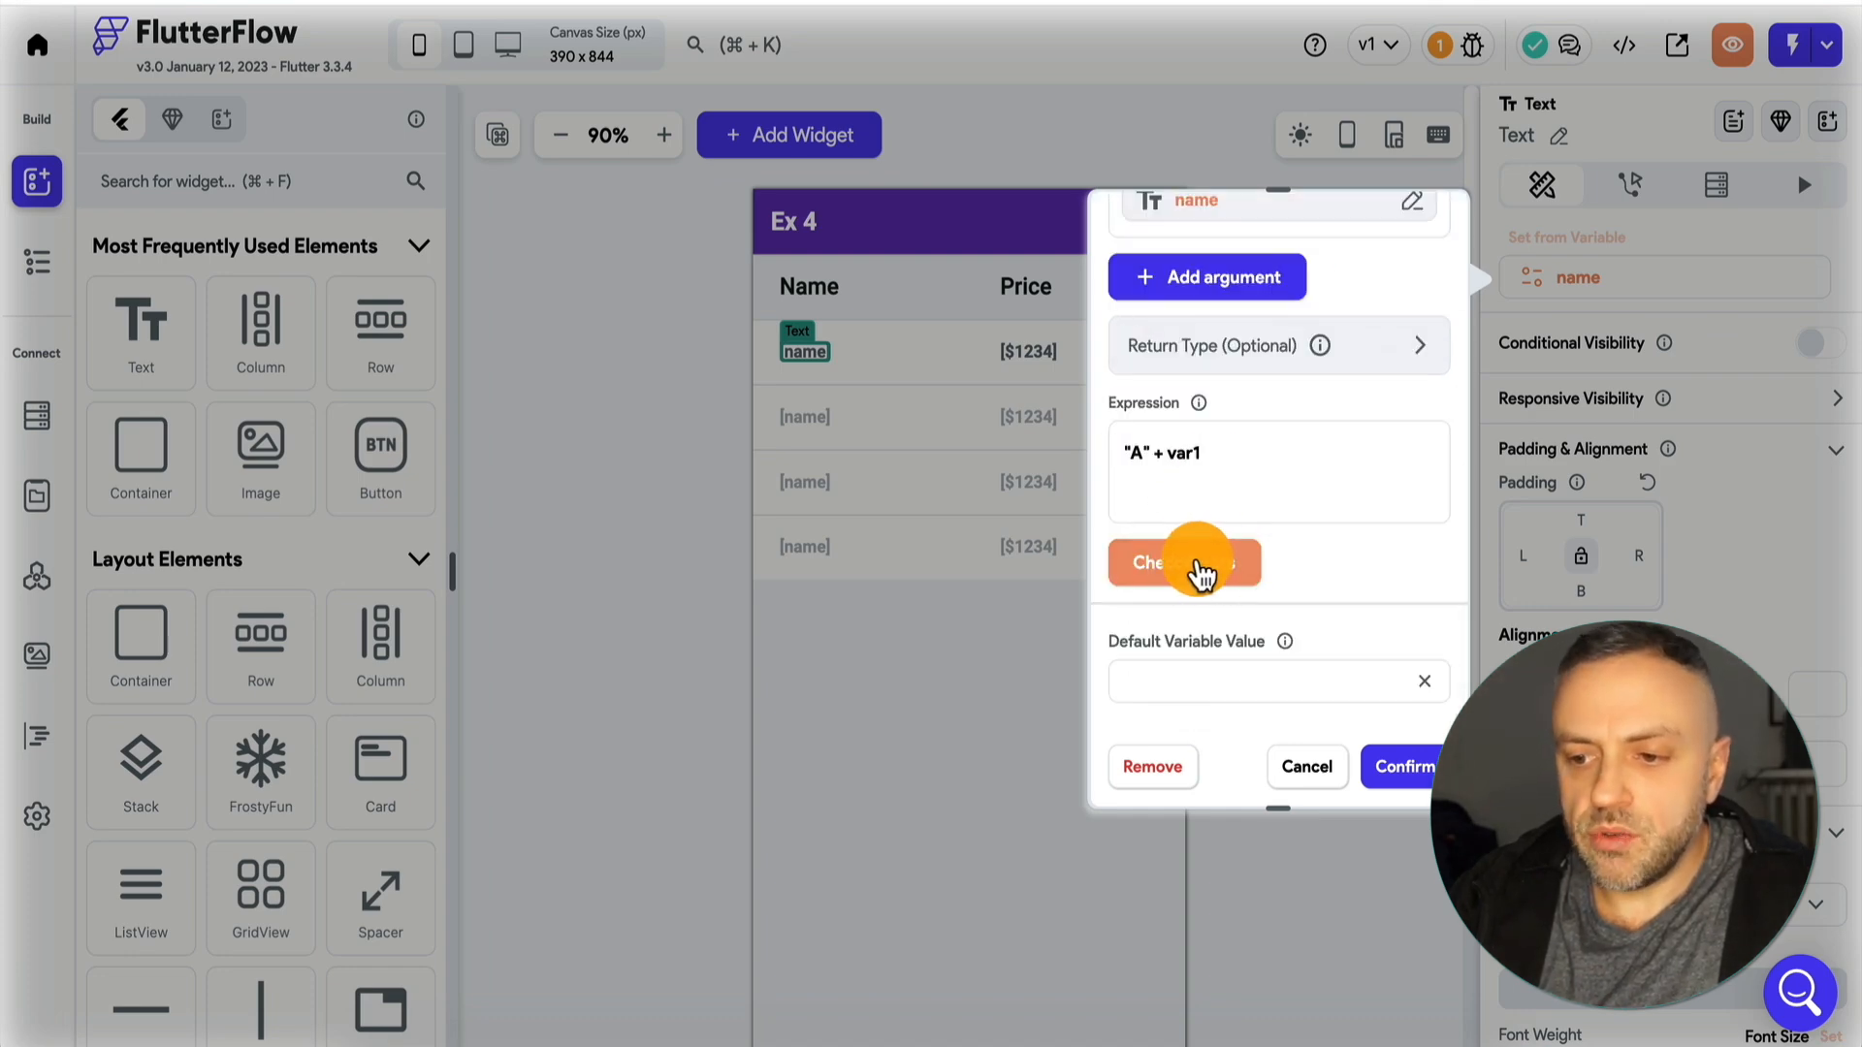
pyautogui.click(1217, 580)
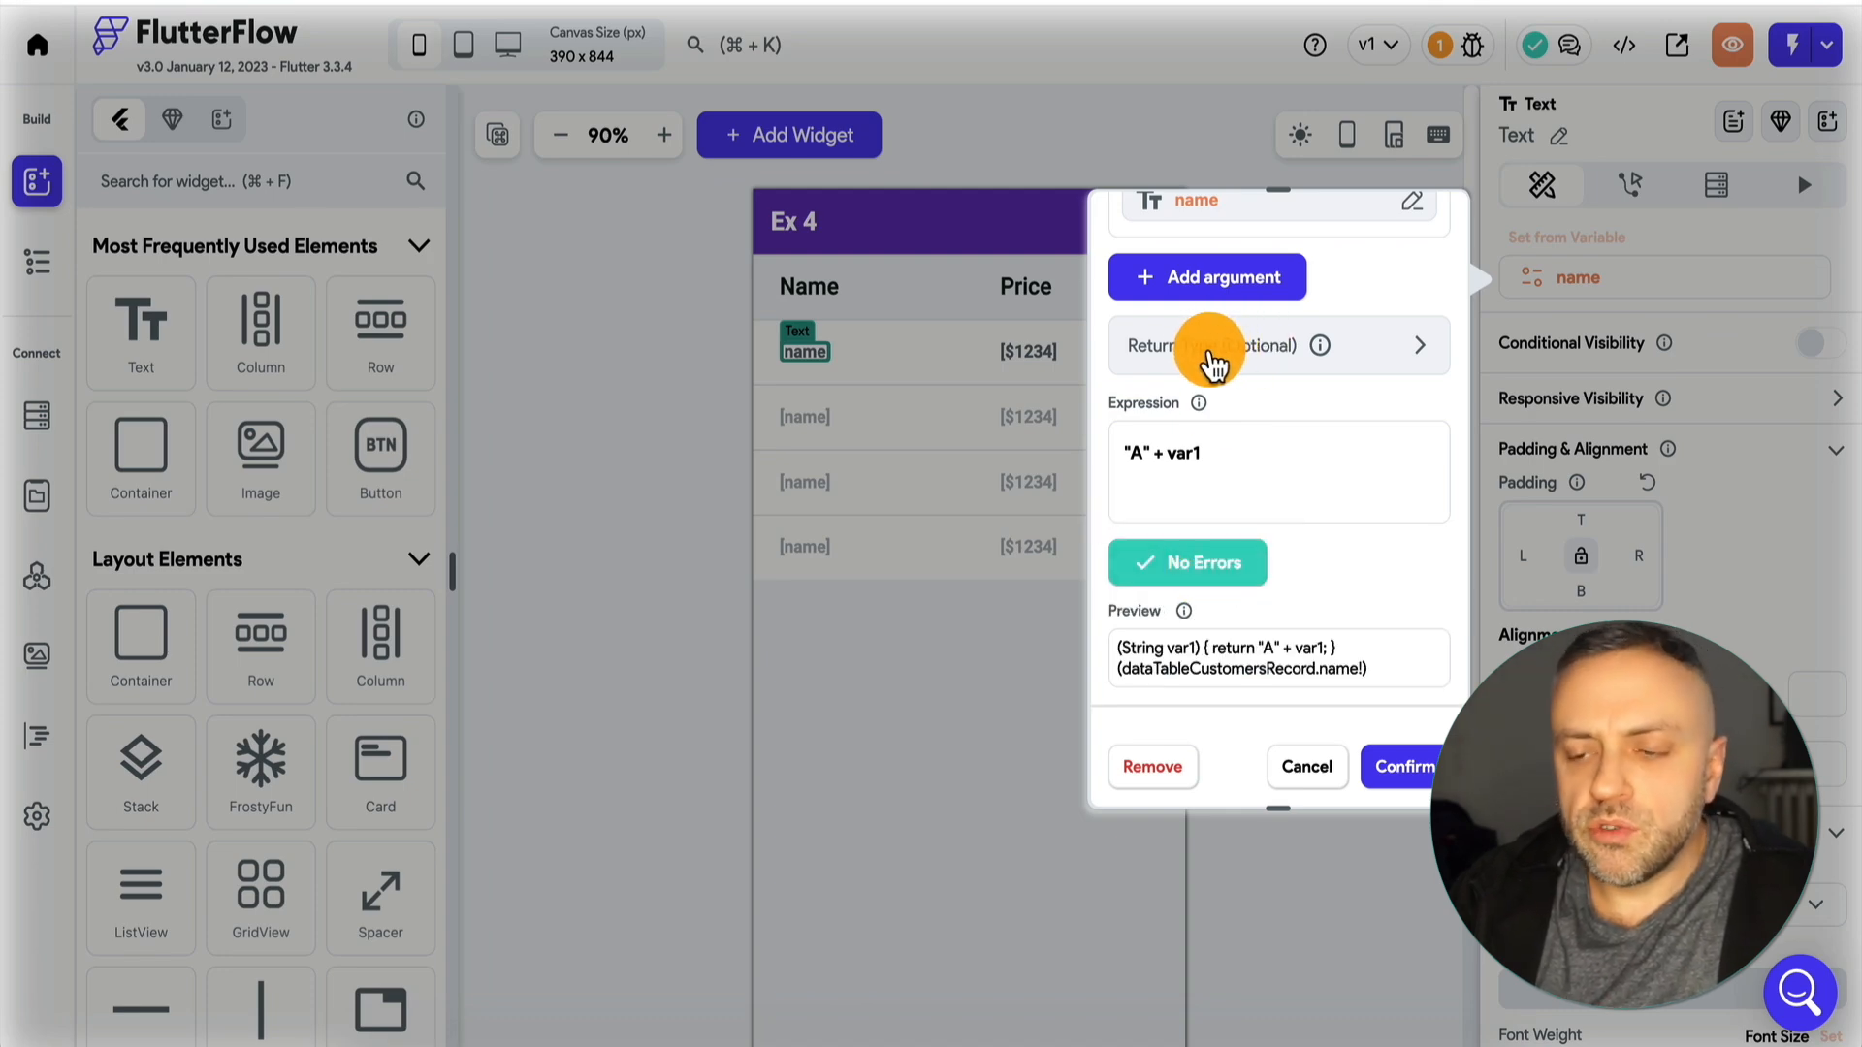
# Review the code expression's optional Return Type settings and confirm the expression.
pyautogui.click(1334, 349)
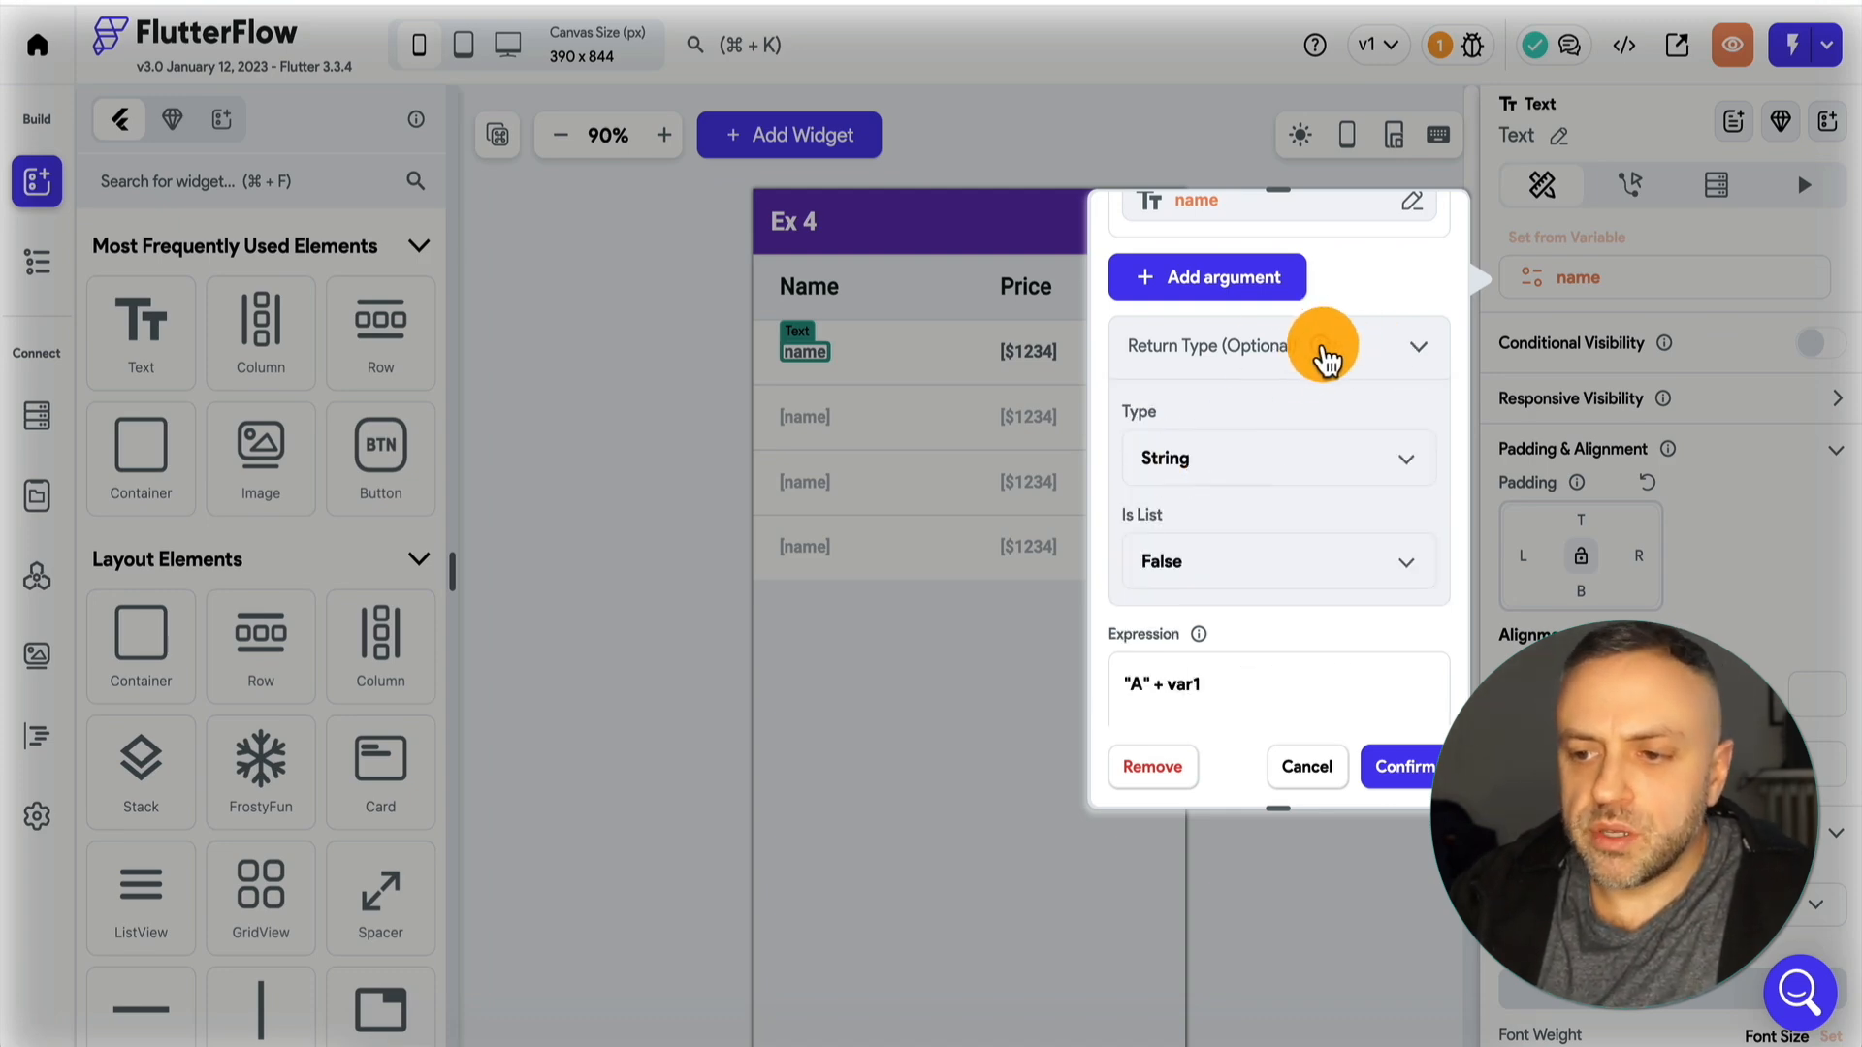
pyautogui.click(1323, 360)
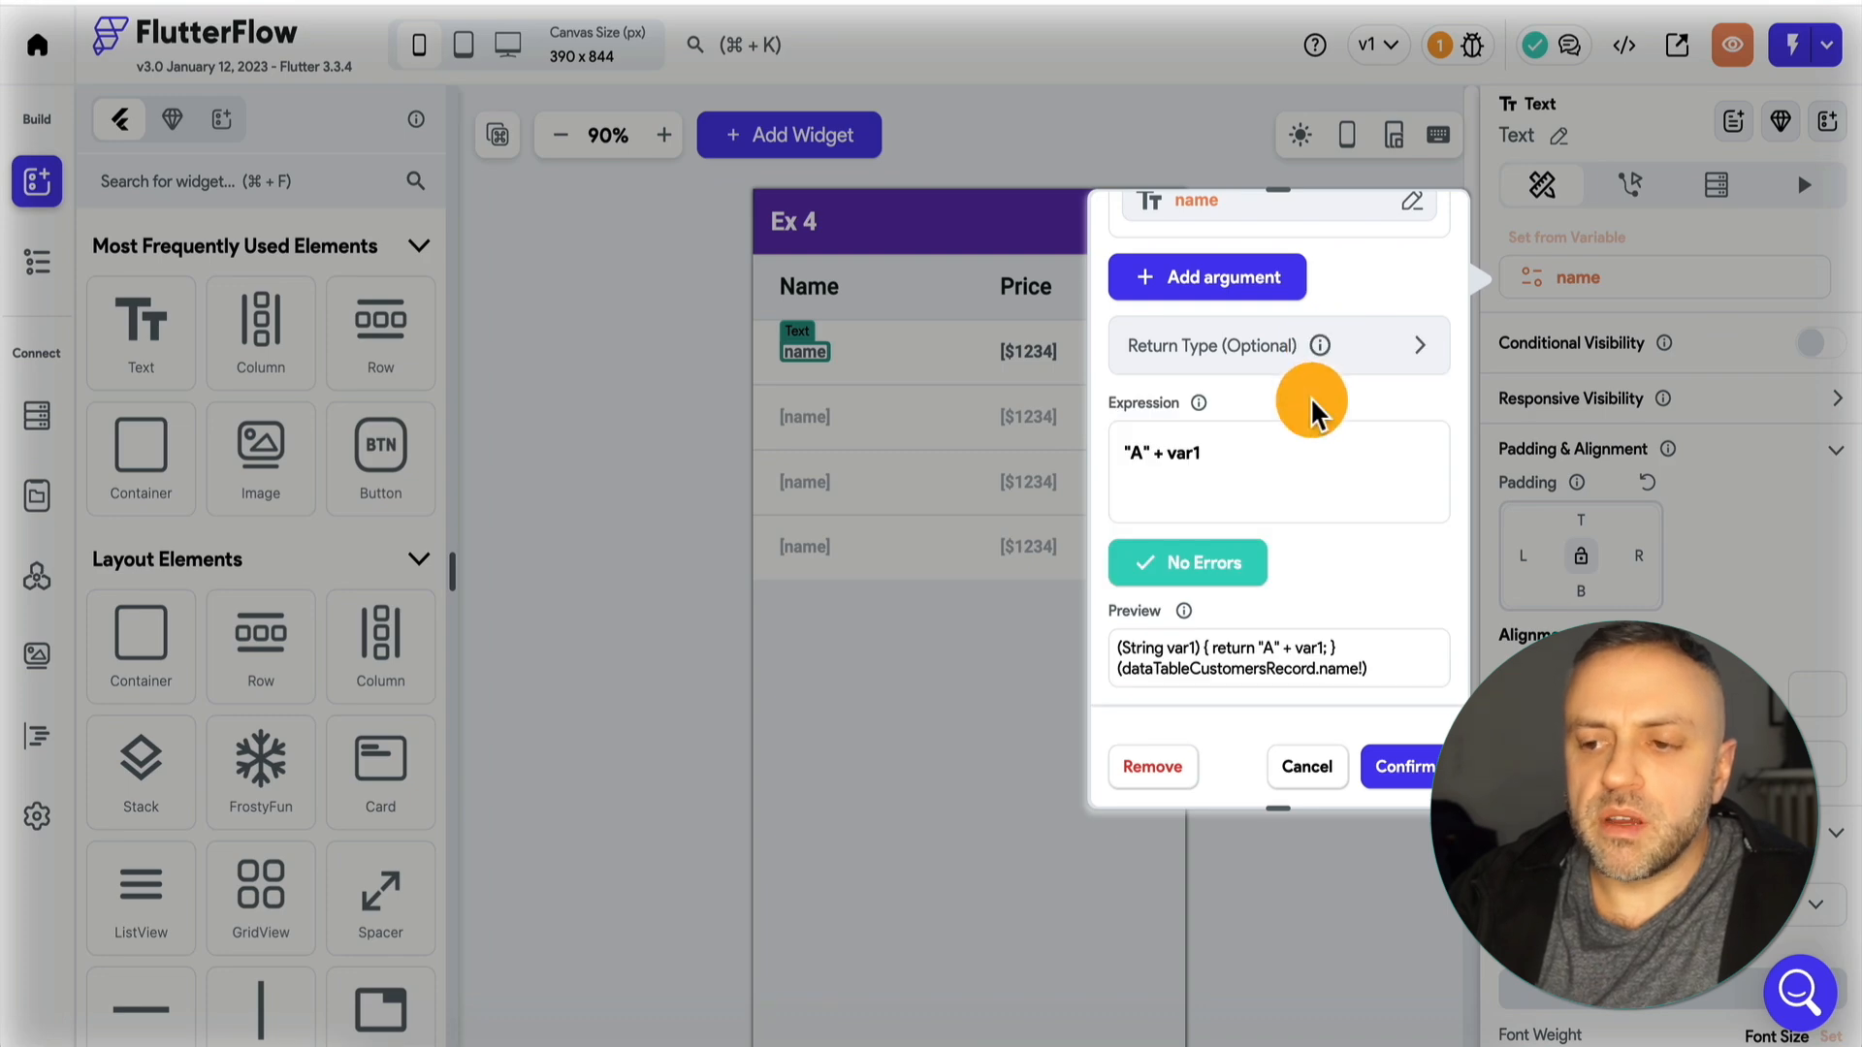
pyautogui.moveTo(1323, 362)
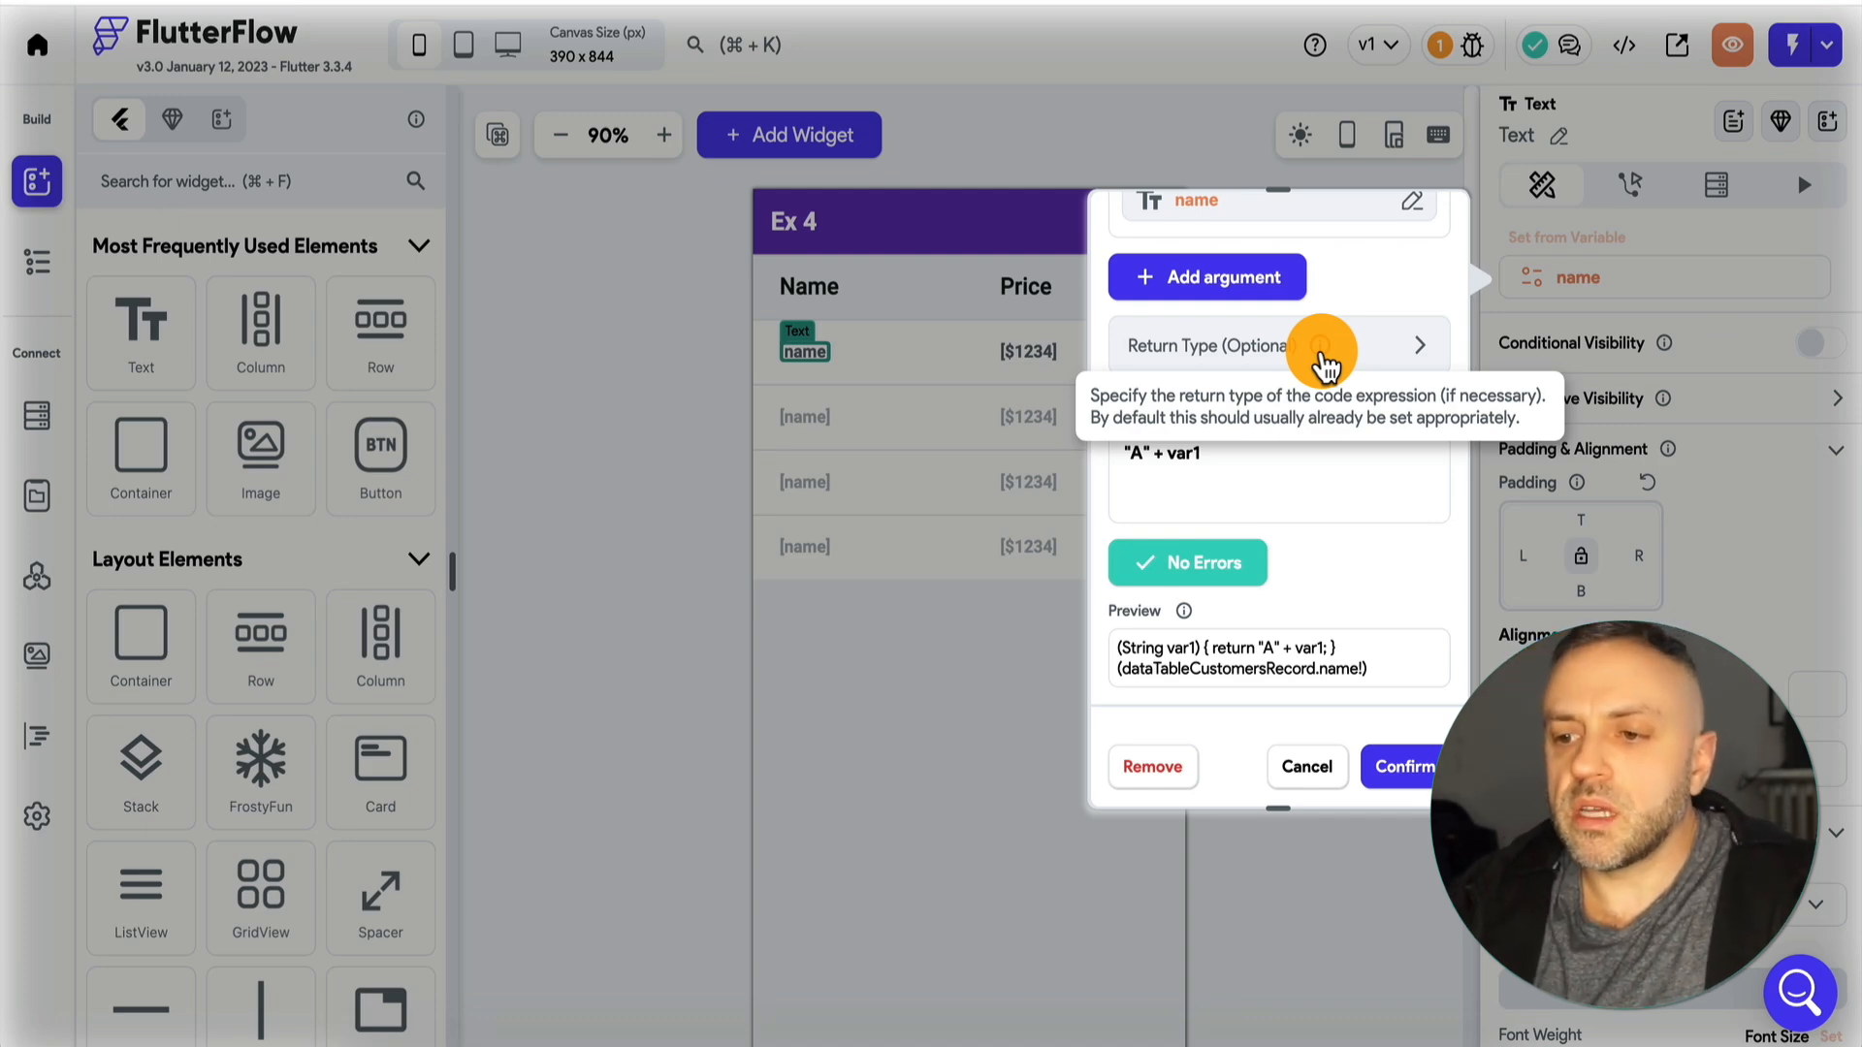
pyautogui.click(1369, 344)
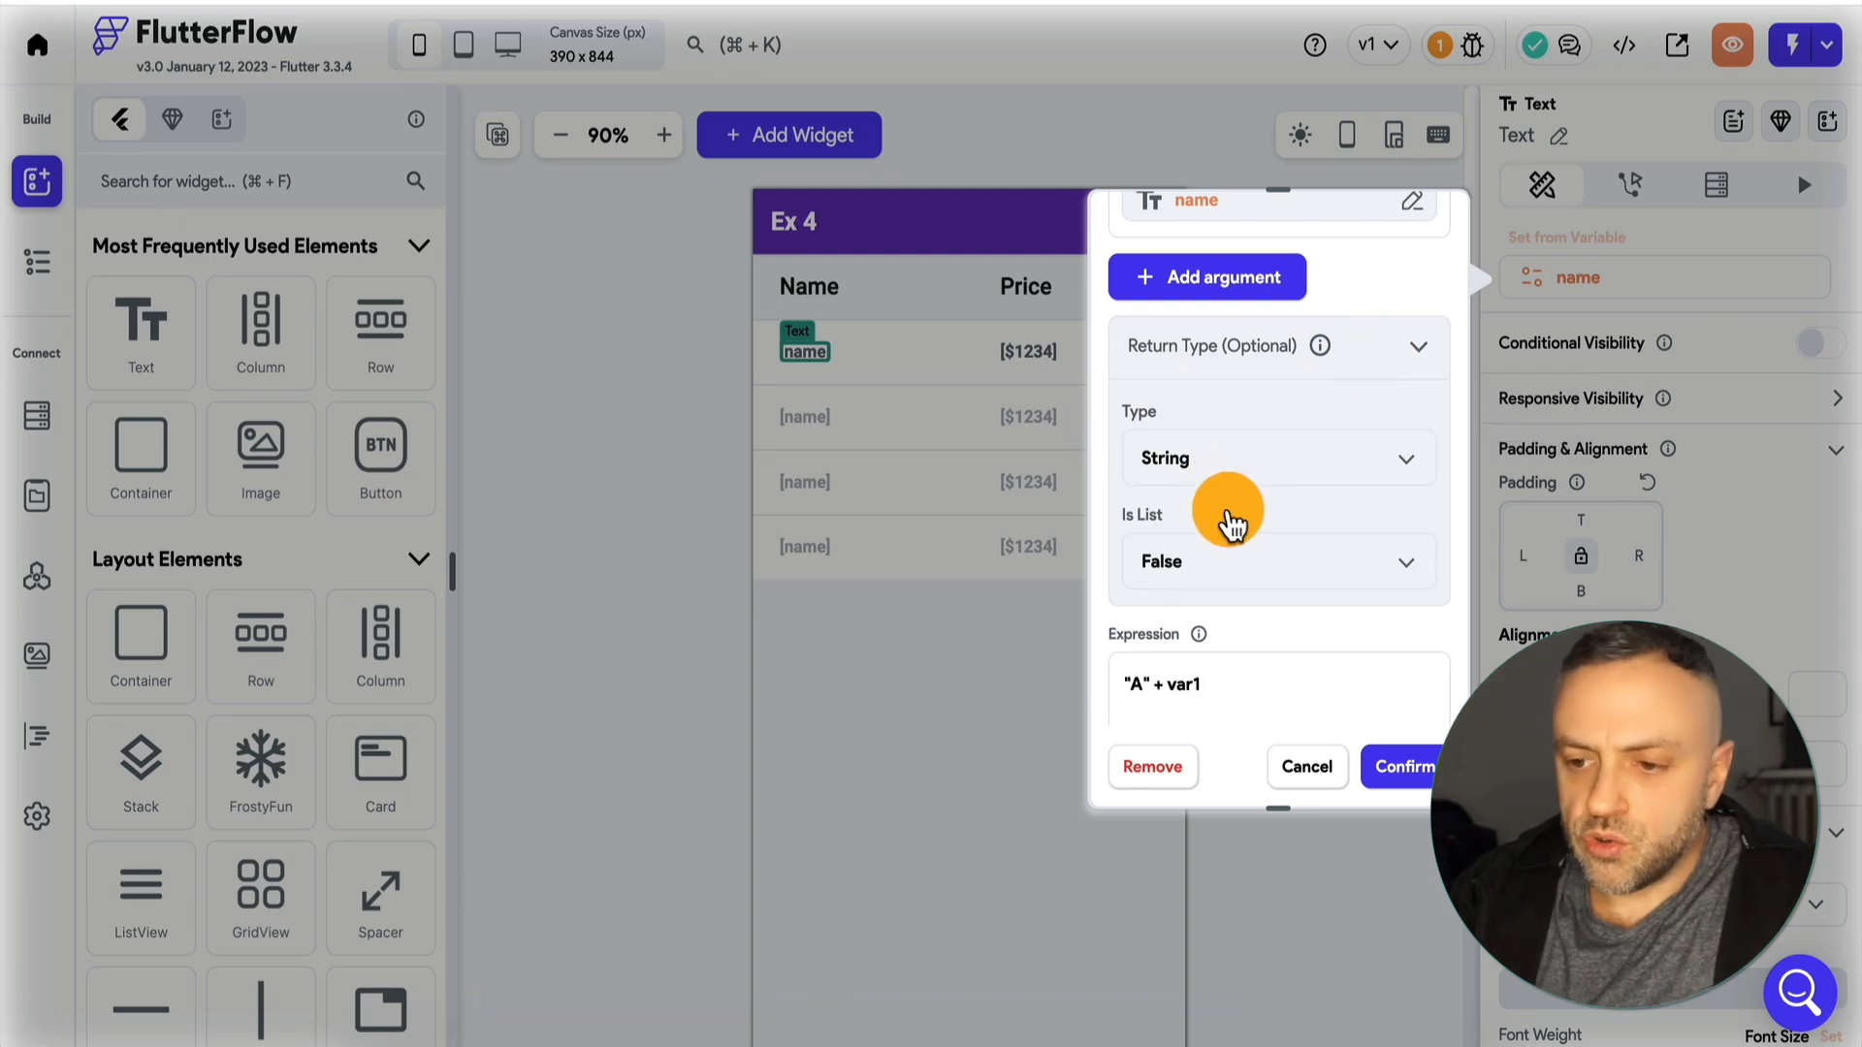
pyautogui.click(1417, 348)
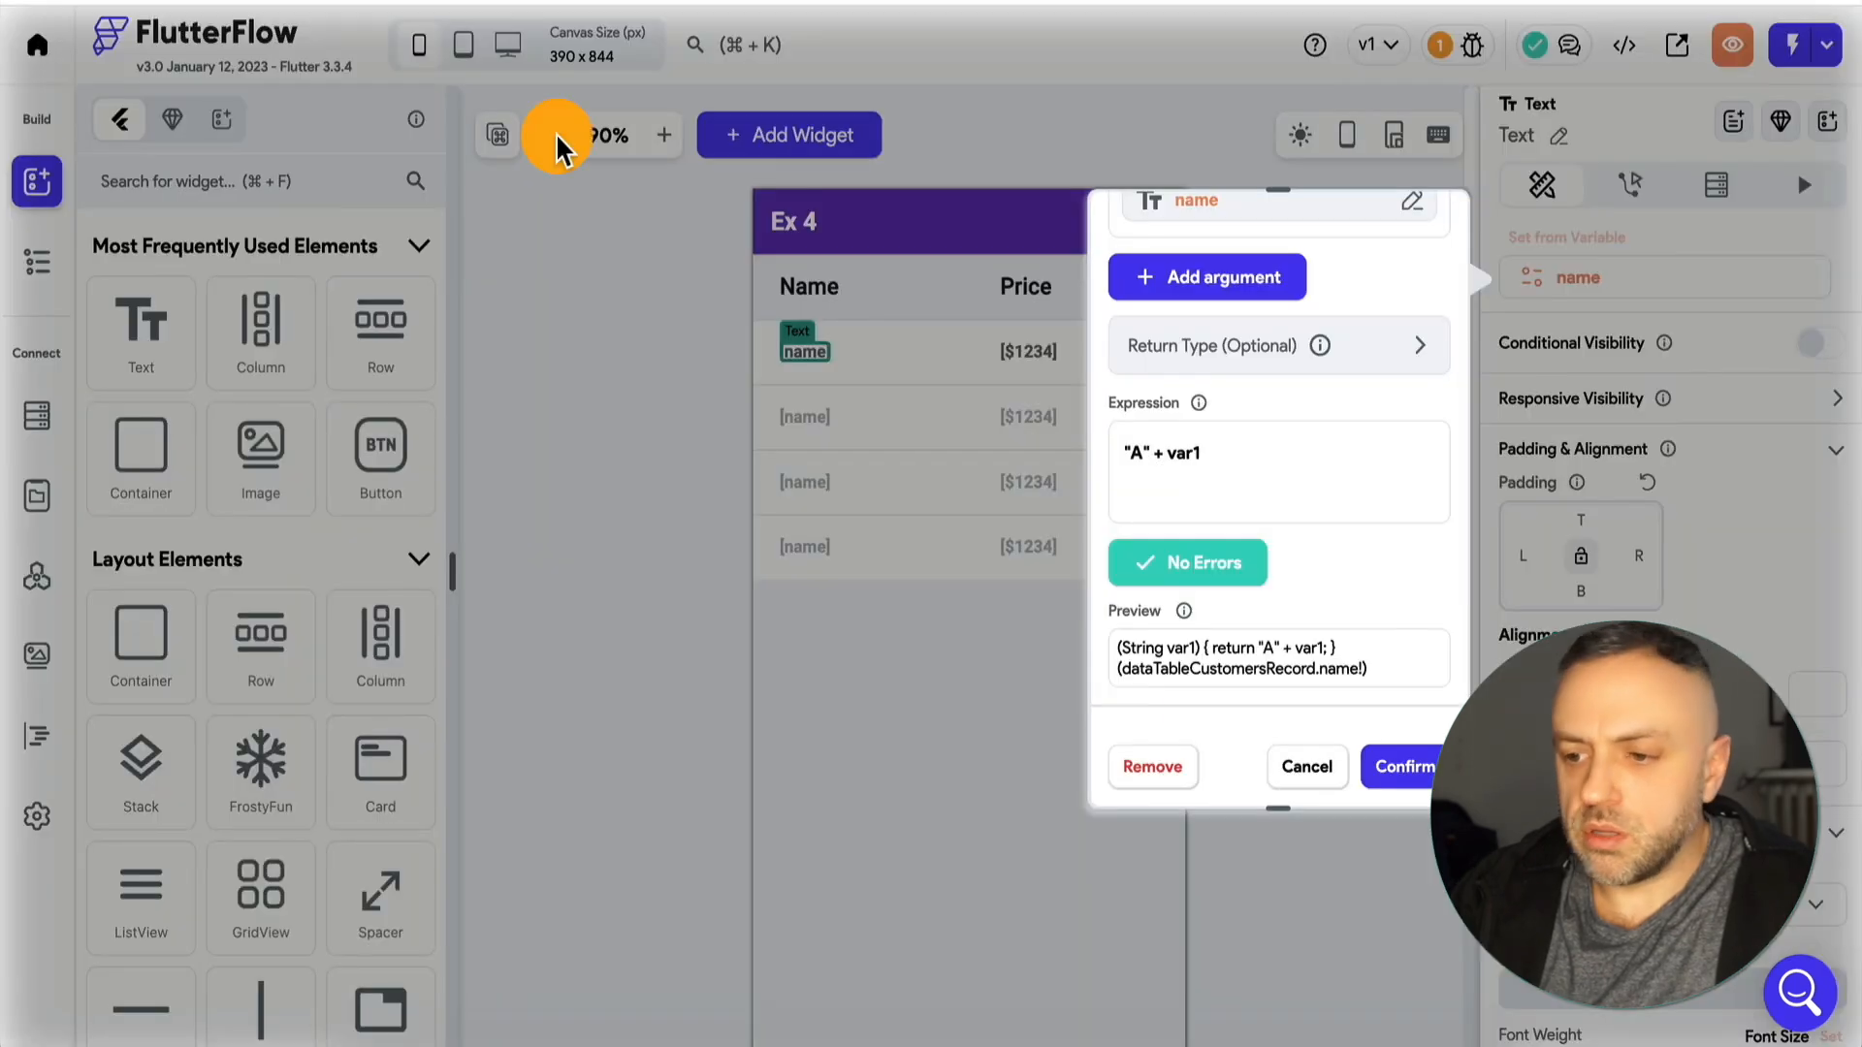
pyautogui.click(1399, 771)
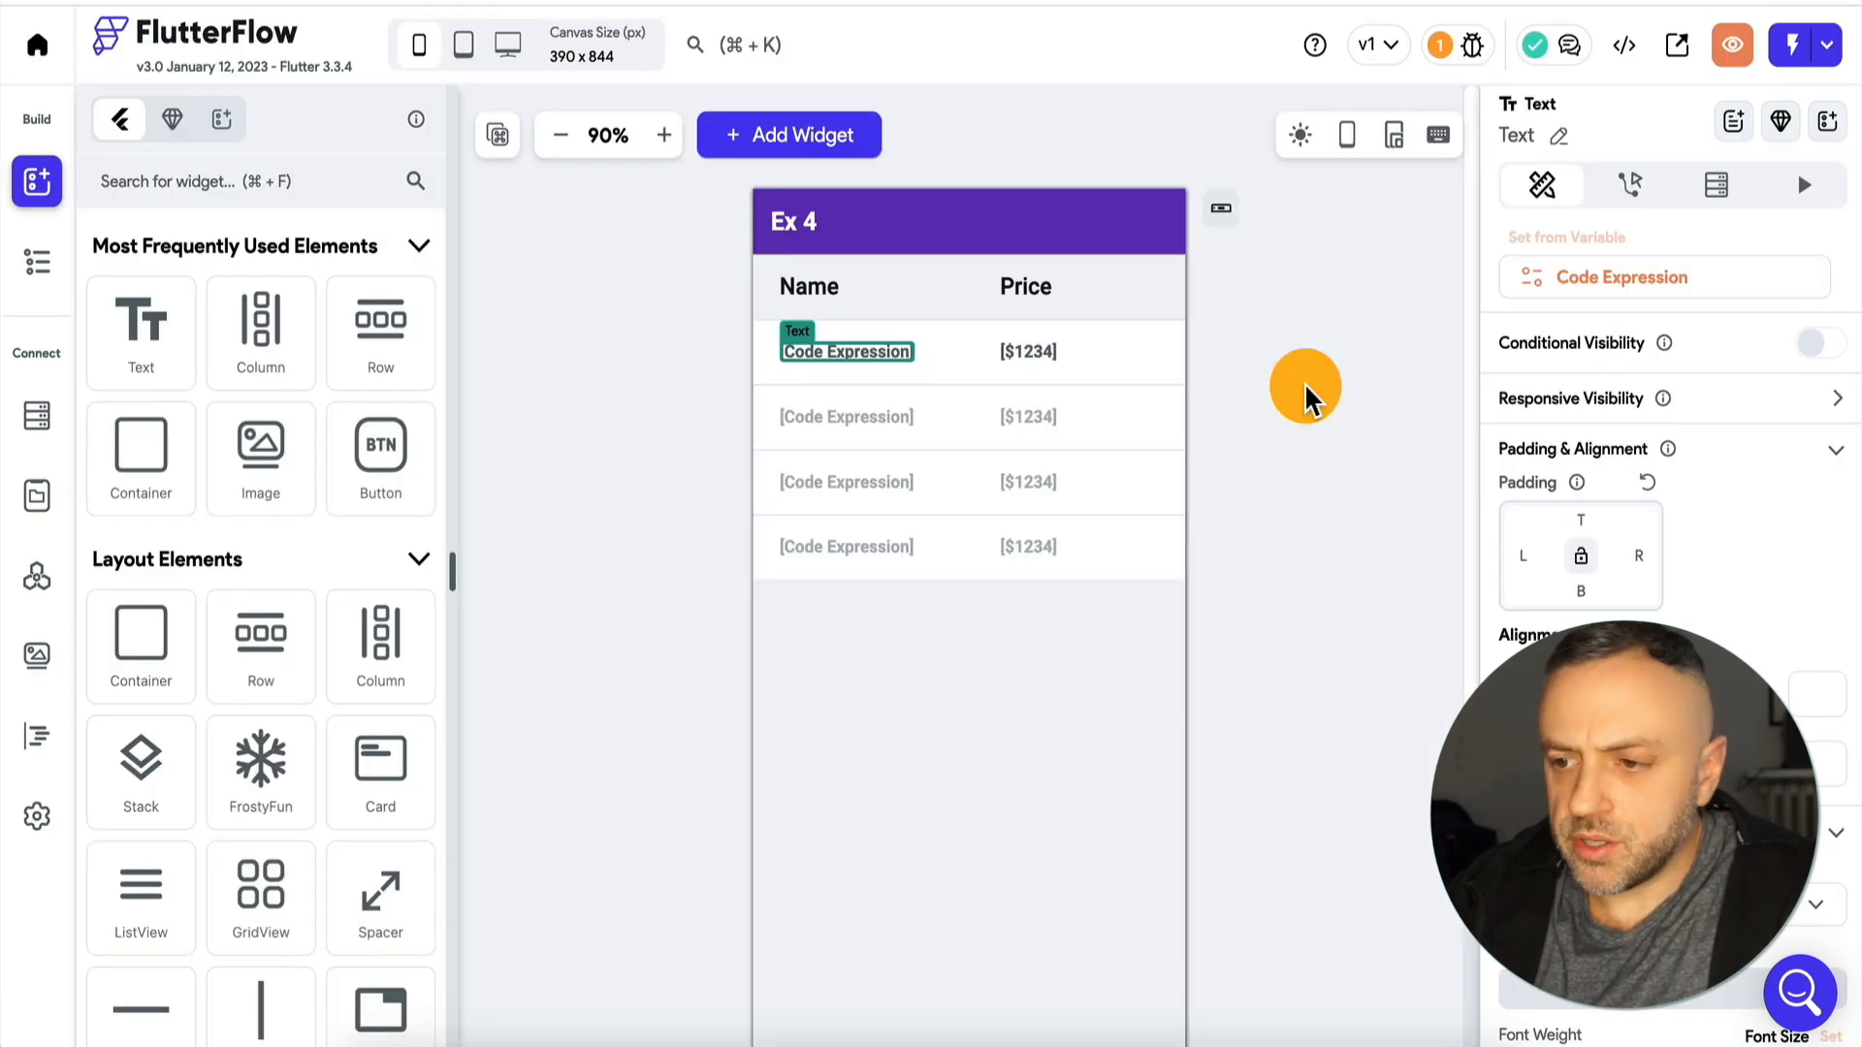
# Change the name text's expression to "A " + var1, with a space after the A, and reload the app in Test Mode.
pyautogui.click(1551, 275)
pyautogui.scroll(-3, 1210, 611)
pyautogui.click(1142, 412)
pyautogui.click(1213, 569)
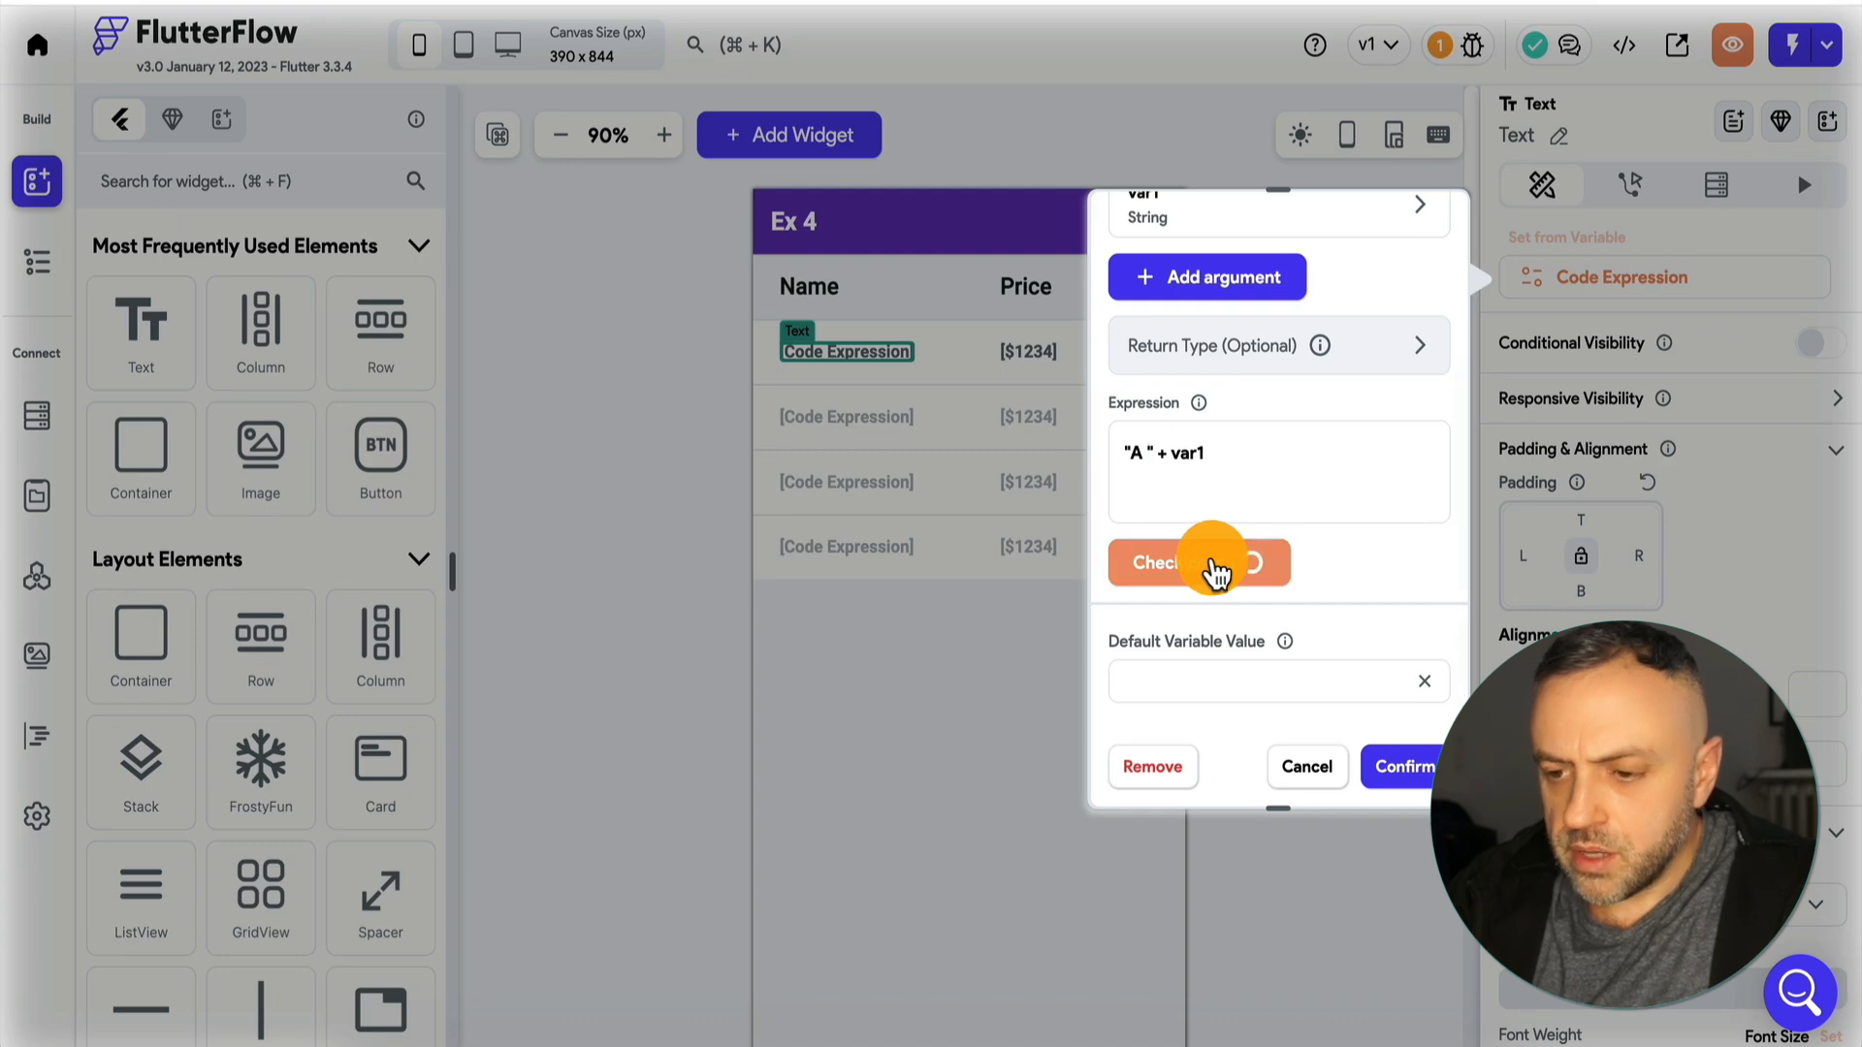
pyautogui.click(1309, 766)
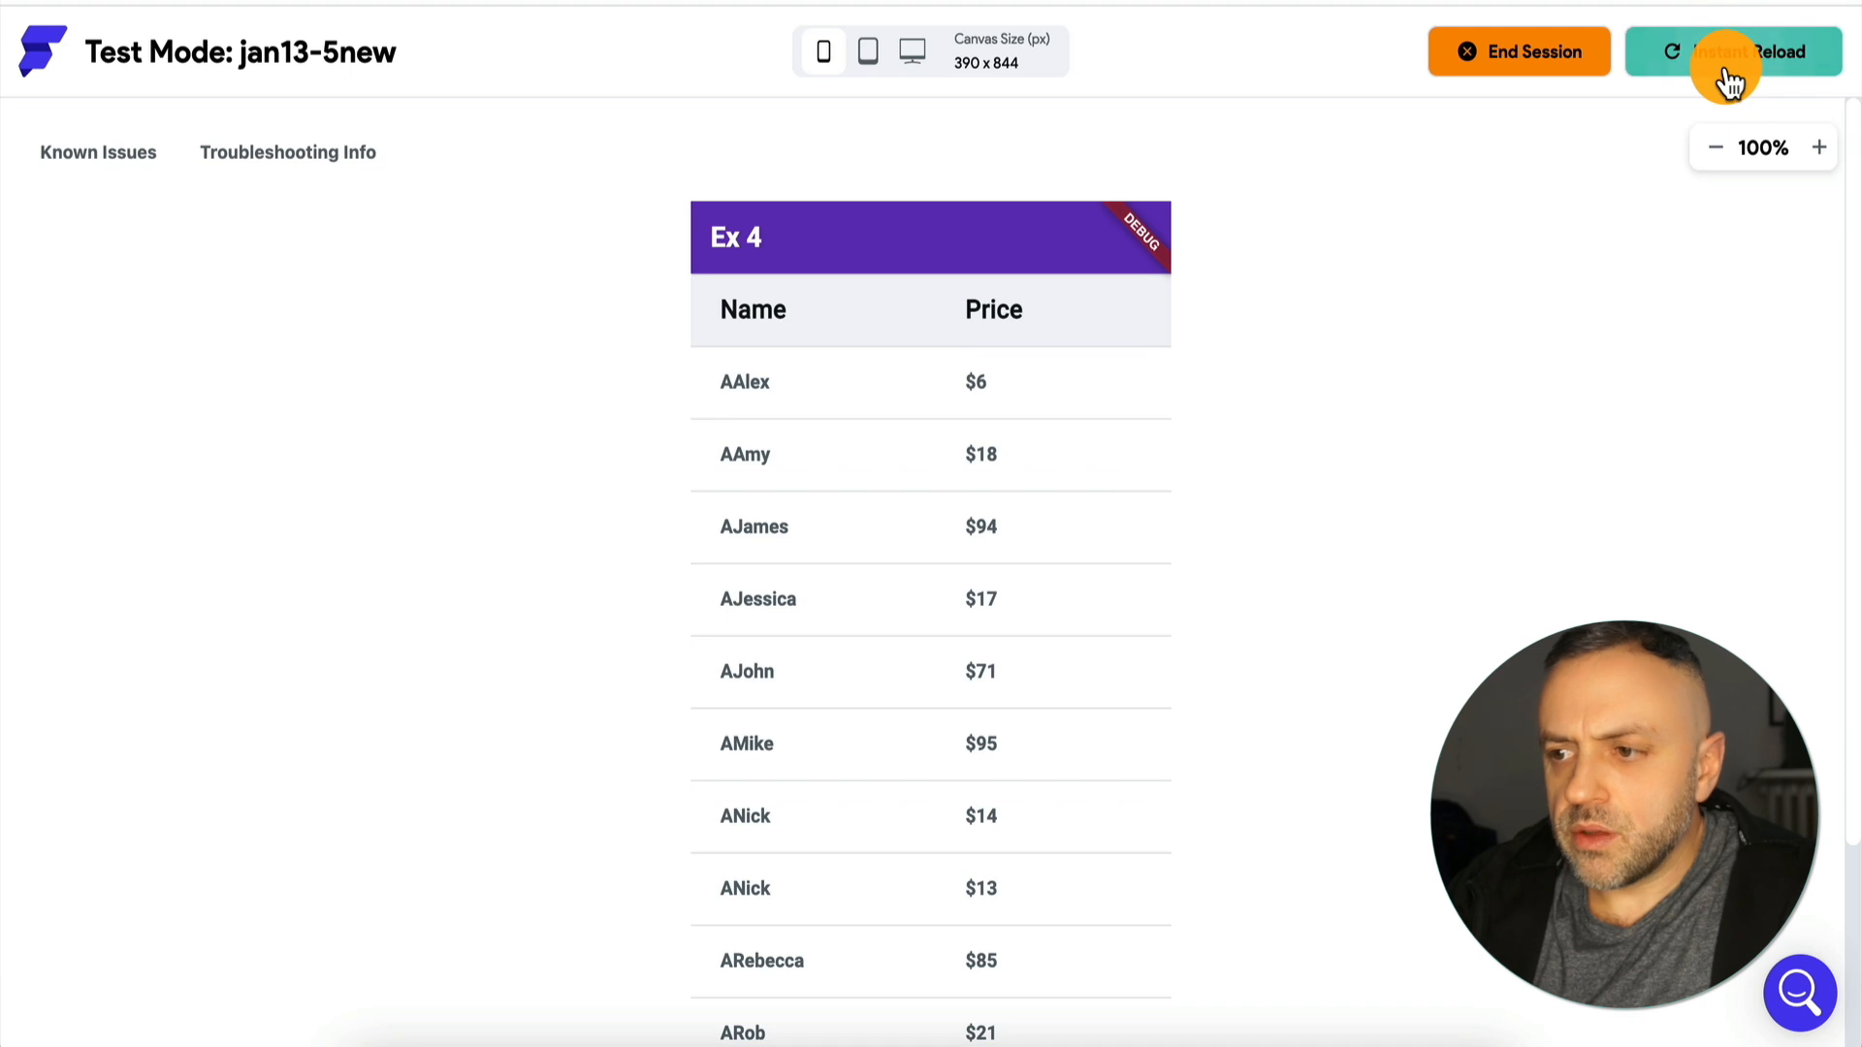
pyautogui.click(1714, 64)
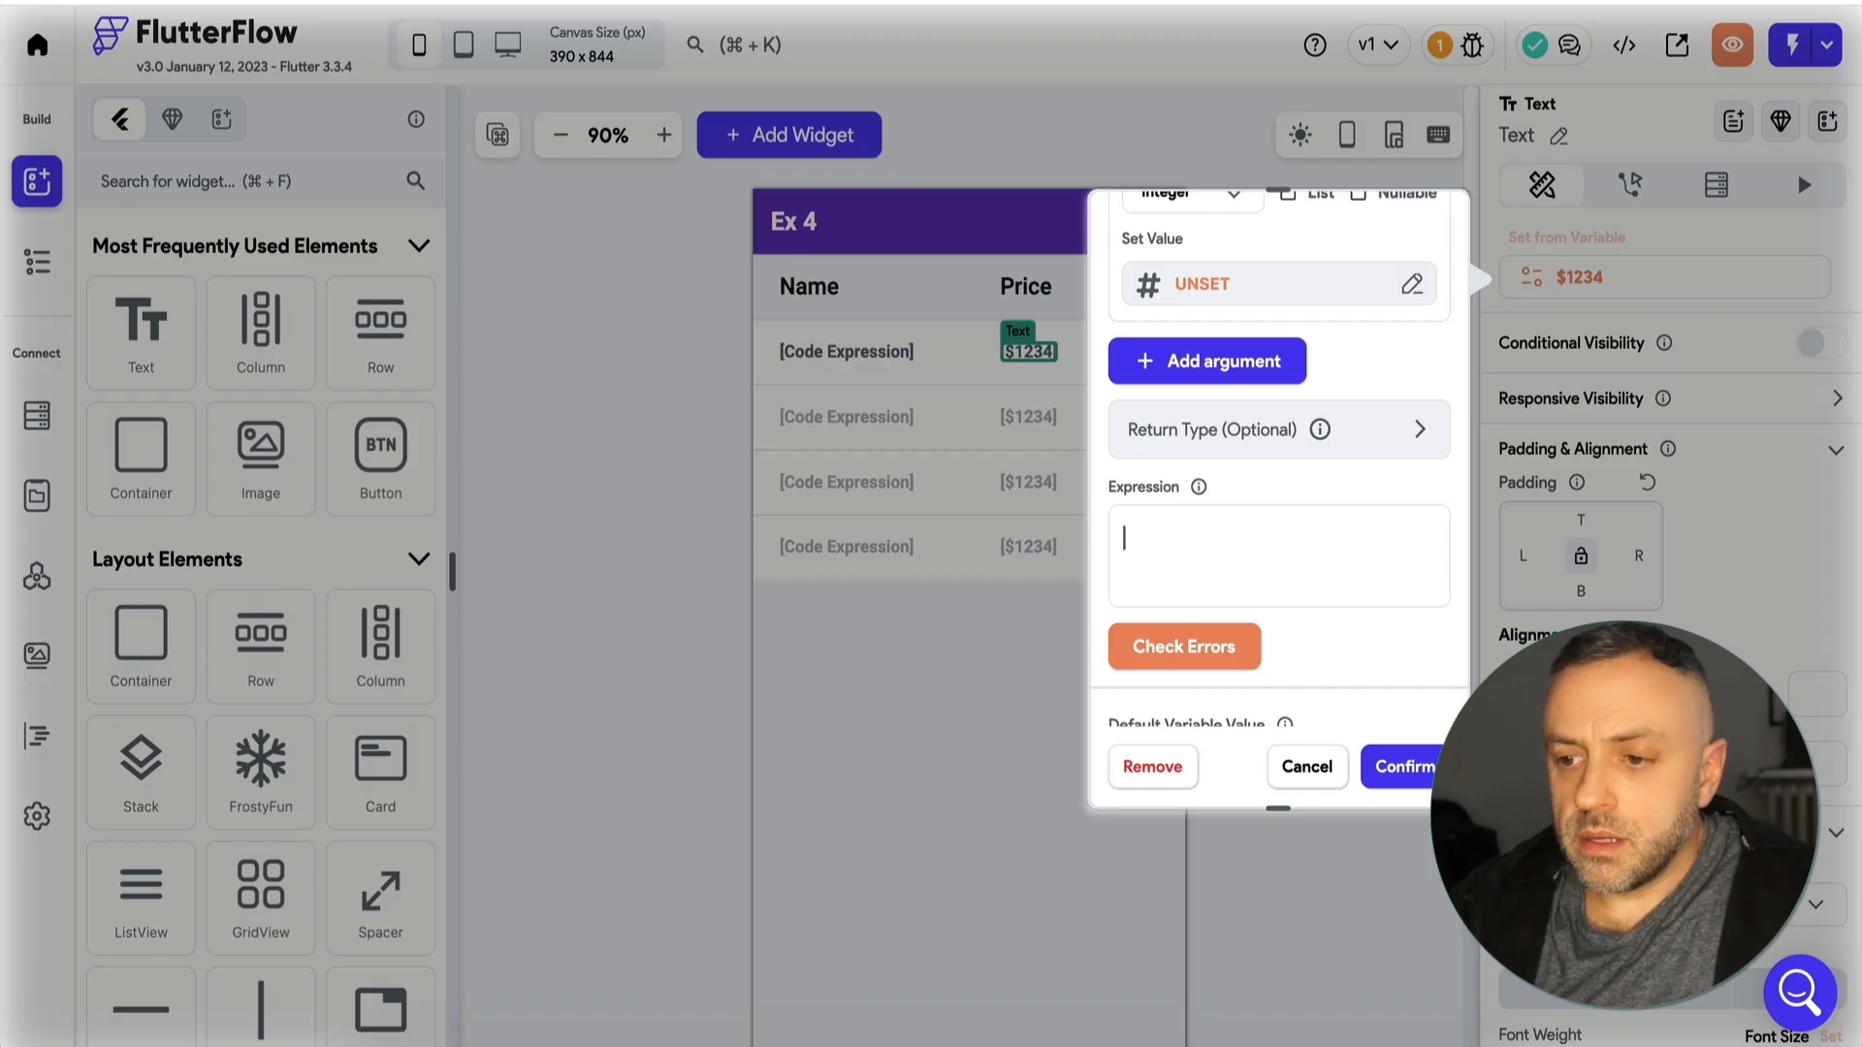
# Set the value of the Integer argument price in the price text's code expression to the customers Document's price.
pyautogui.scroll(1, 1280, 456)
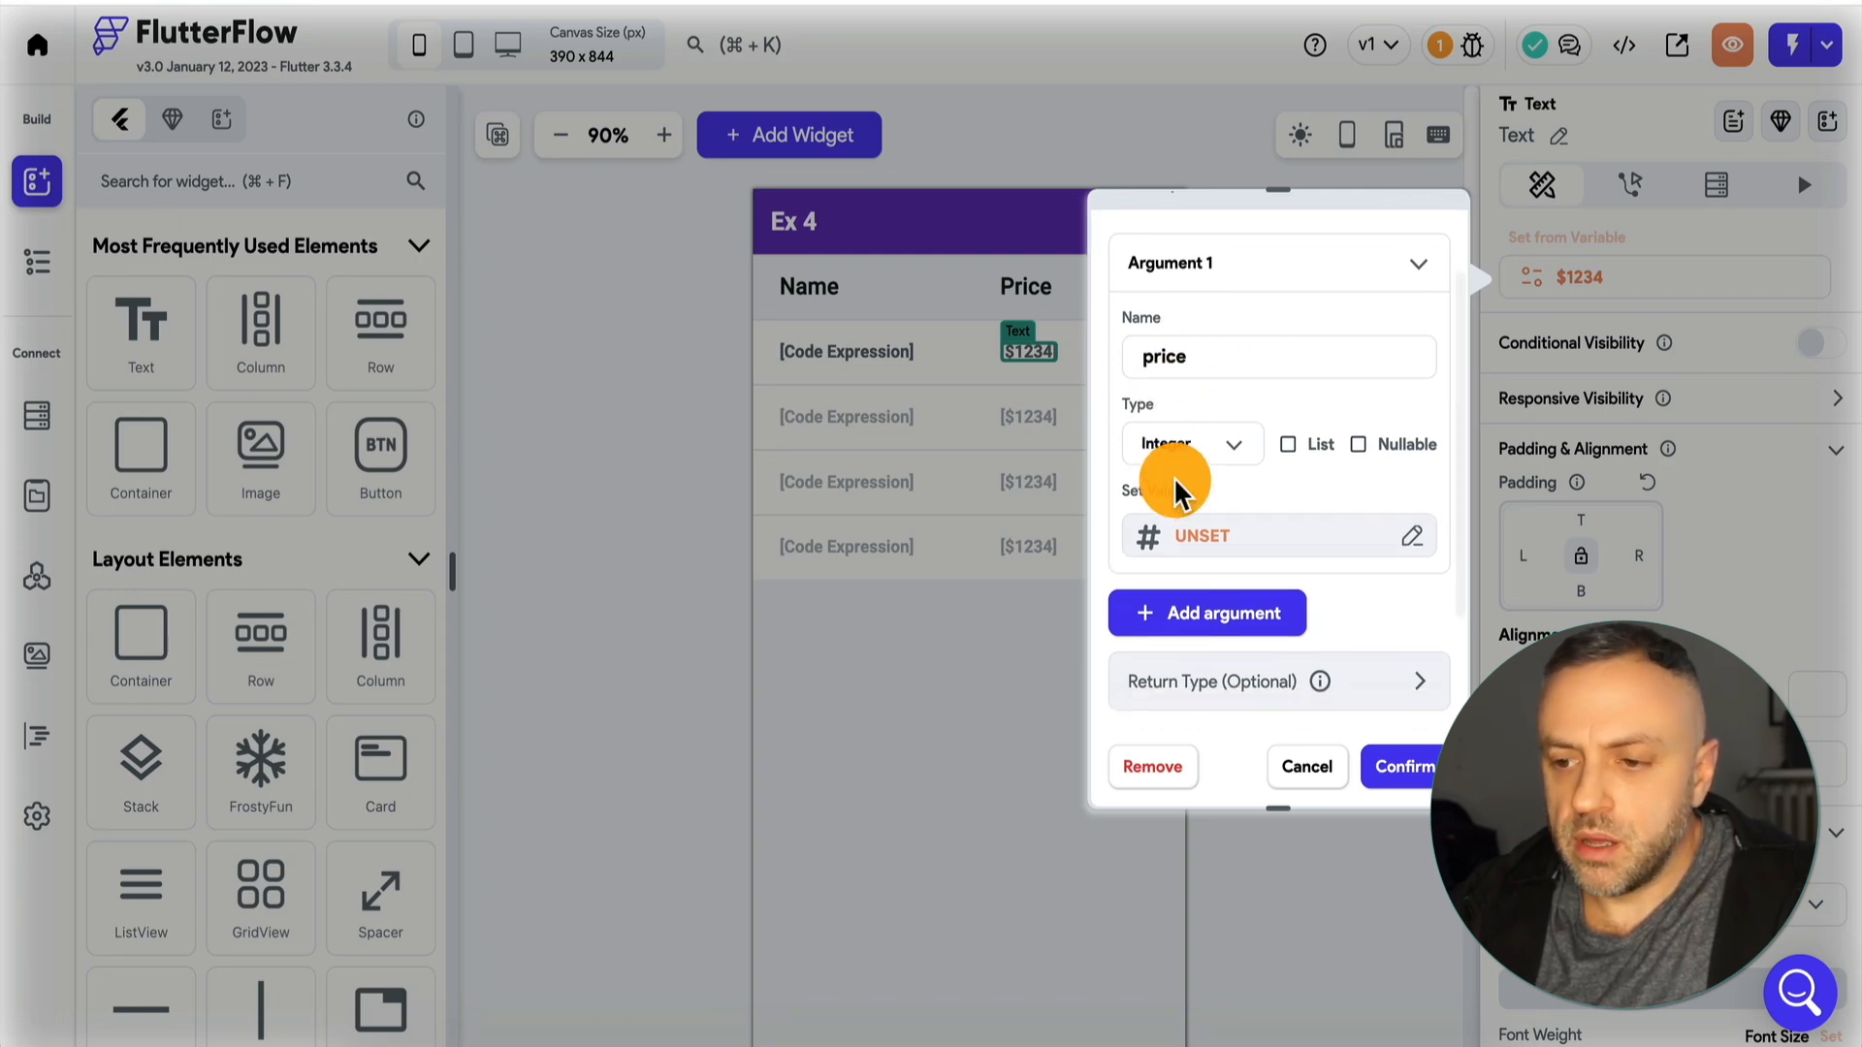
pyautogui.scroll(-1, 1222, 490)
pyautogui.click(1256, 514)
pyautogui.click(824, 641)
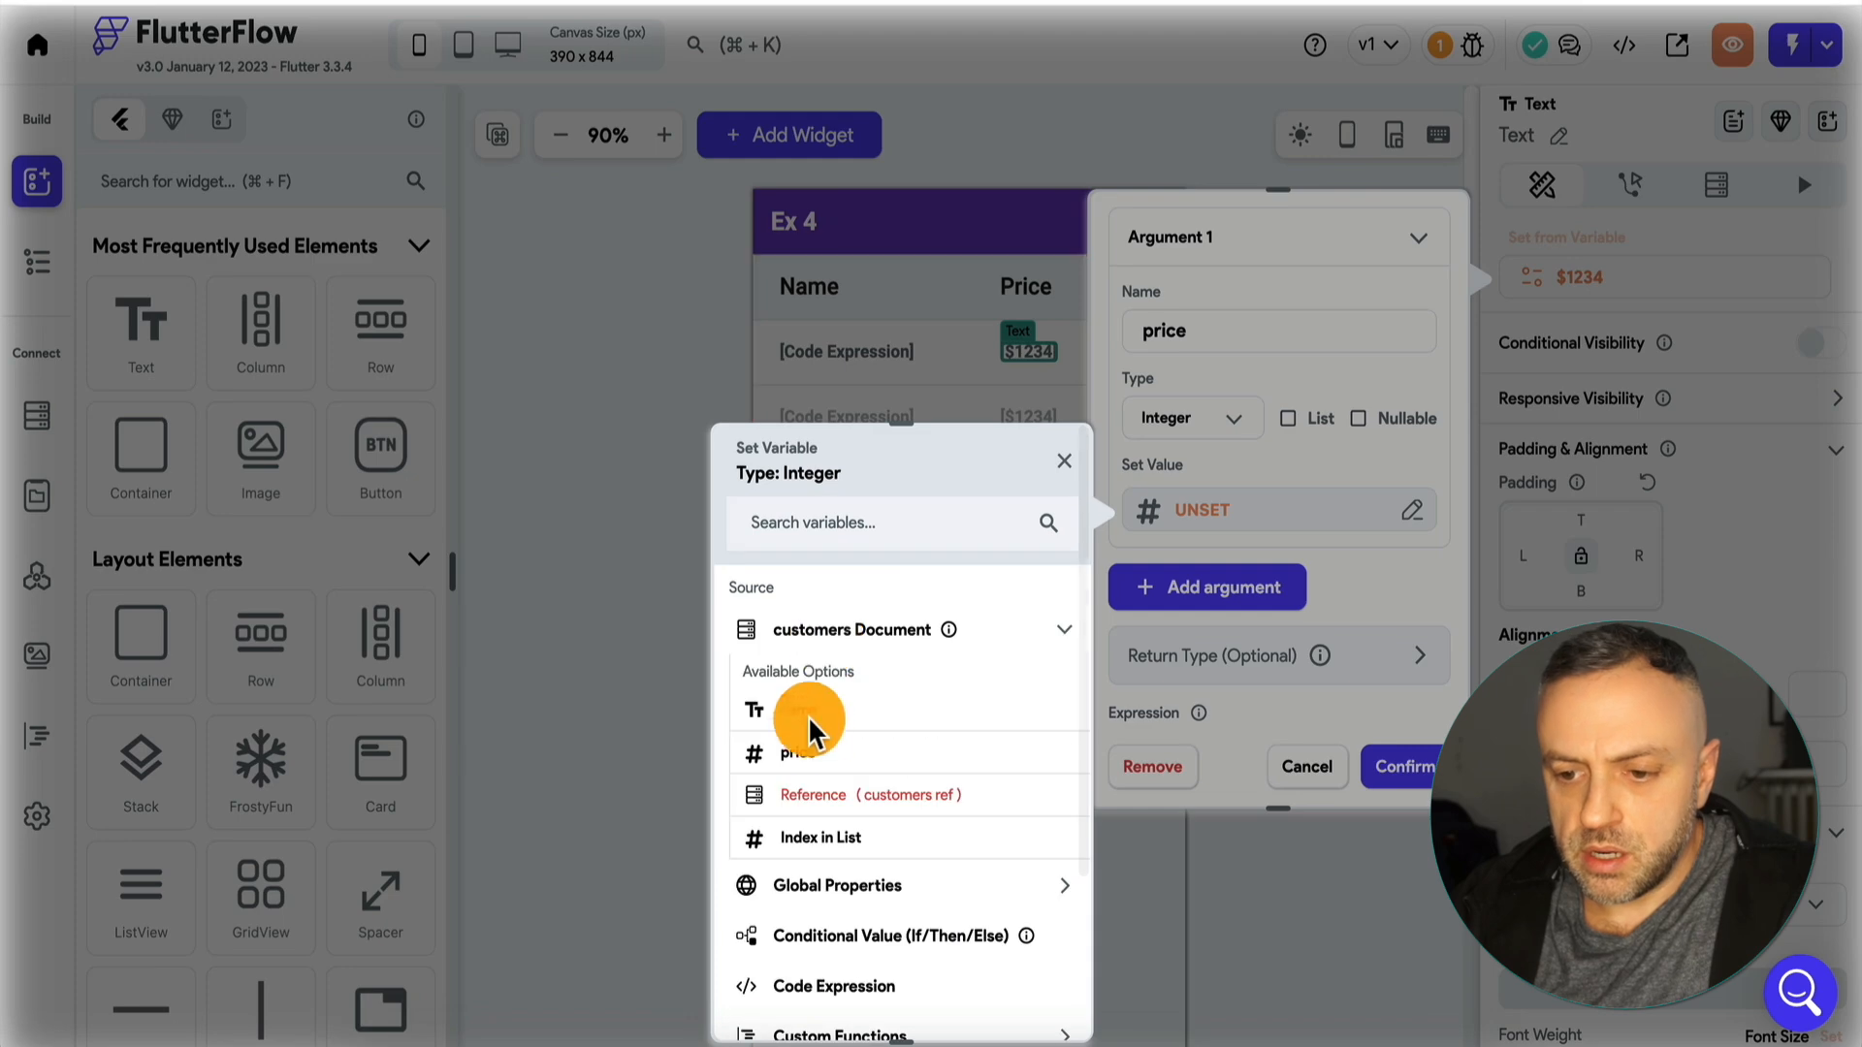
pyautogui.click(815, 757)
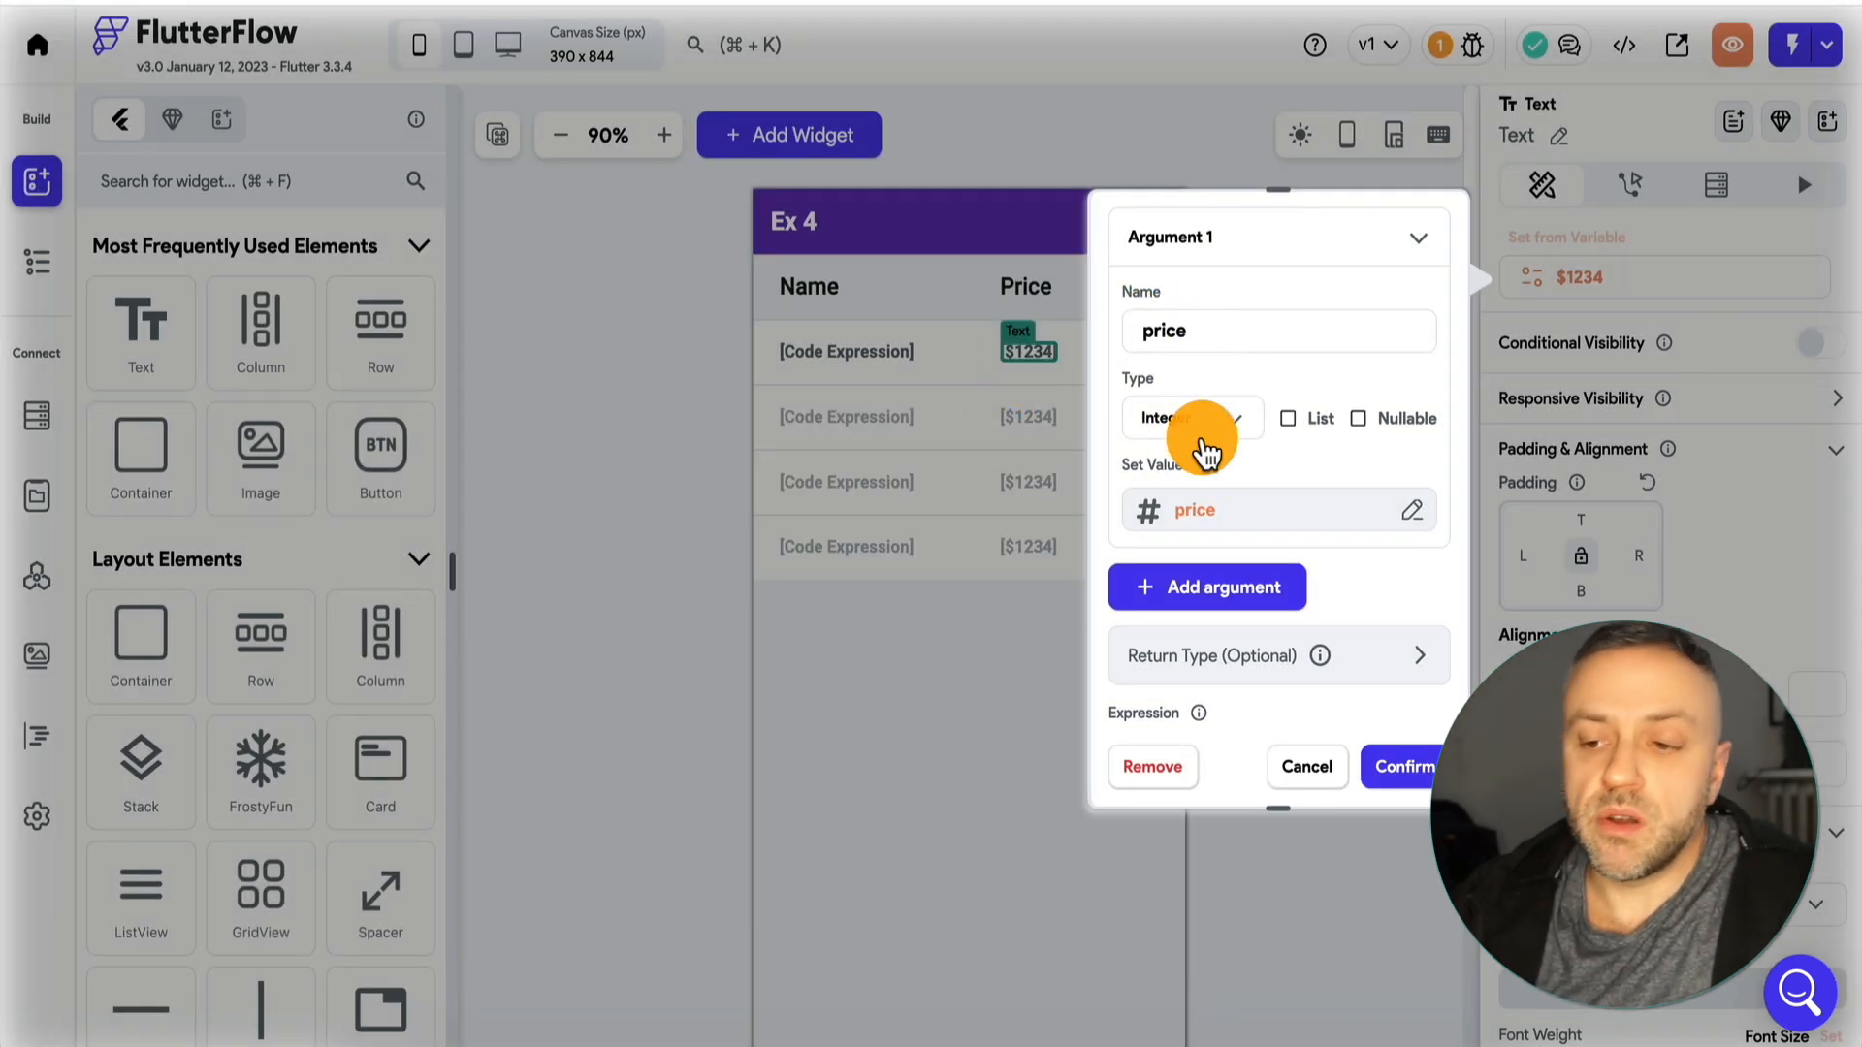
# Enter the expression price>50?"Awesome " + price.toString() : "Good "+price.toString() for the price text, check it for errors and confirm it.
pyautogui.scroll(-2, 1203, 437)
pyautogui.scroll(-2, 1202, 447)
pyautogui.click(1229, 487)
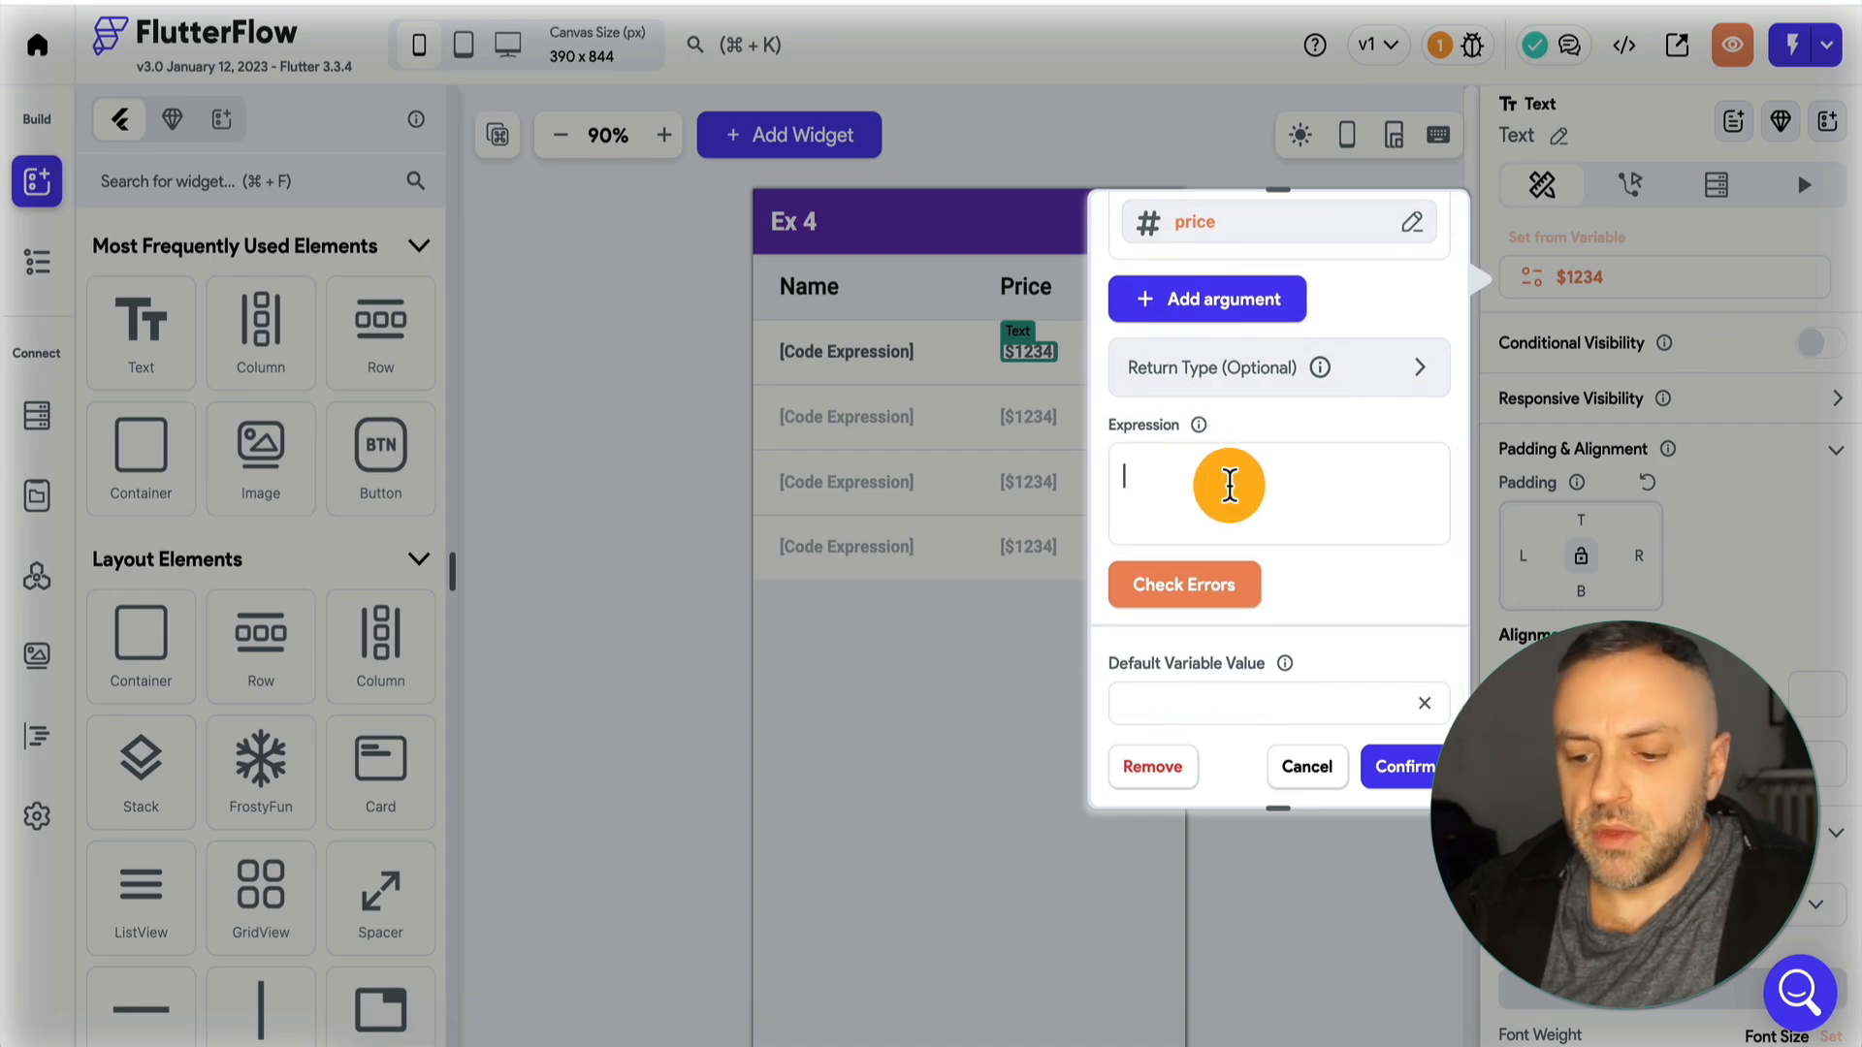
pyautogui.scroll(1, 1284, 574)
pyautogui.scroll(1, 1284, 573)
pyautogui.write('price')
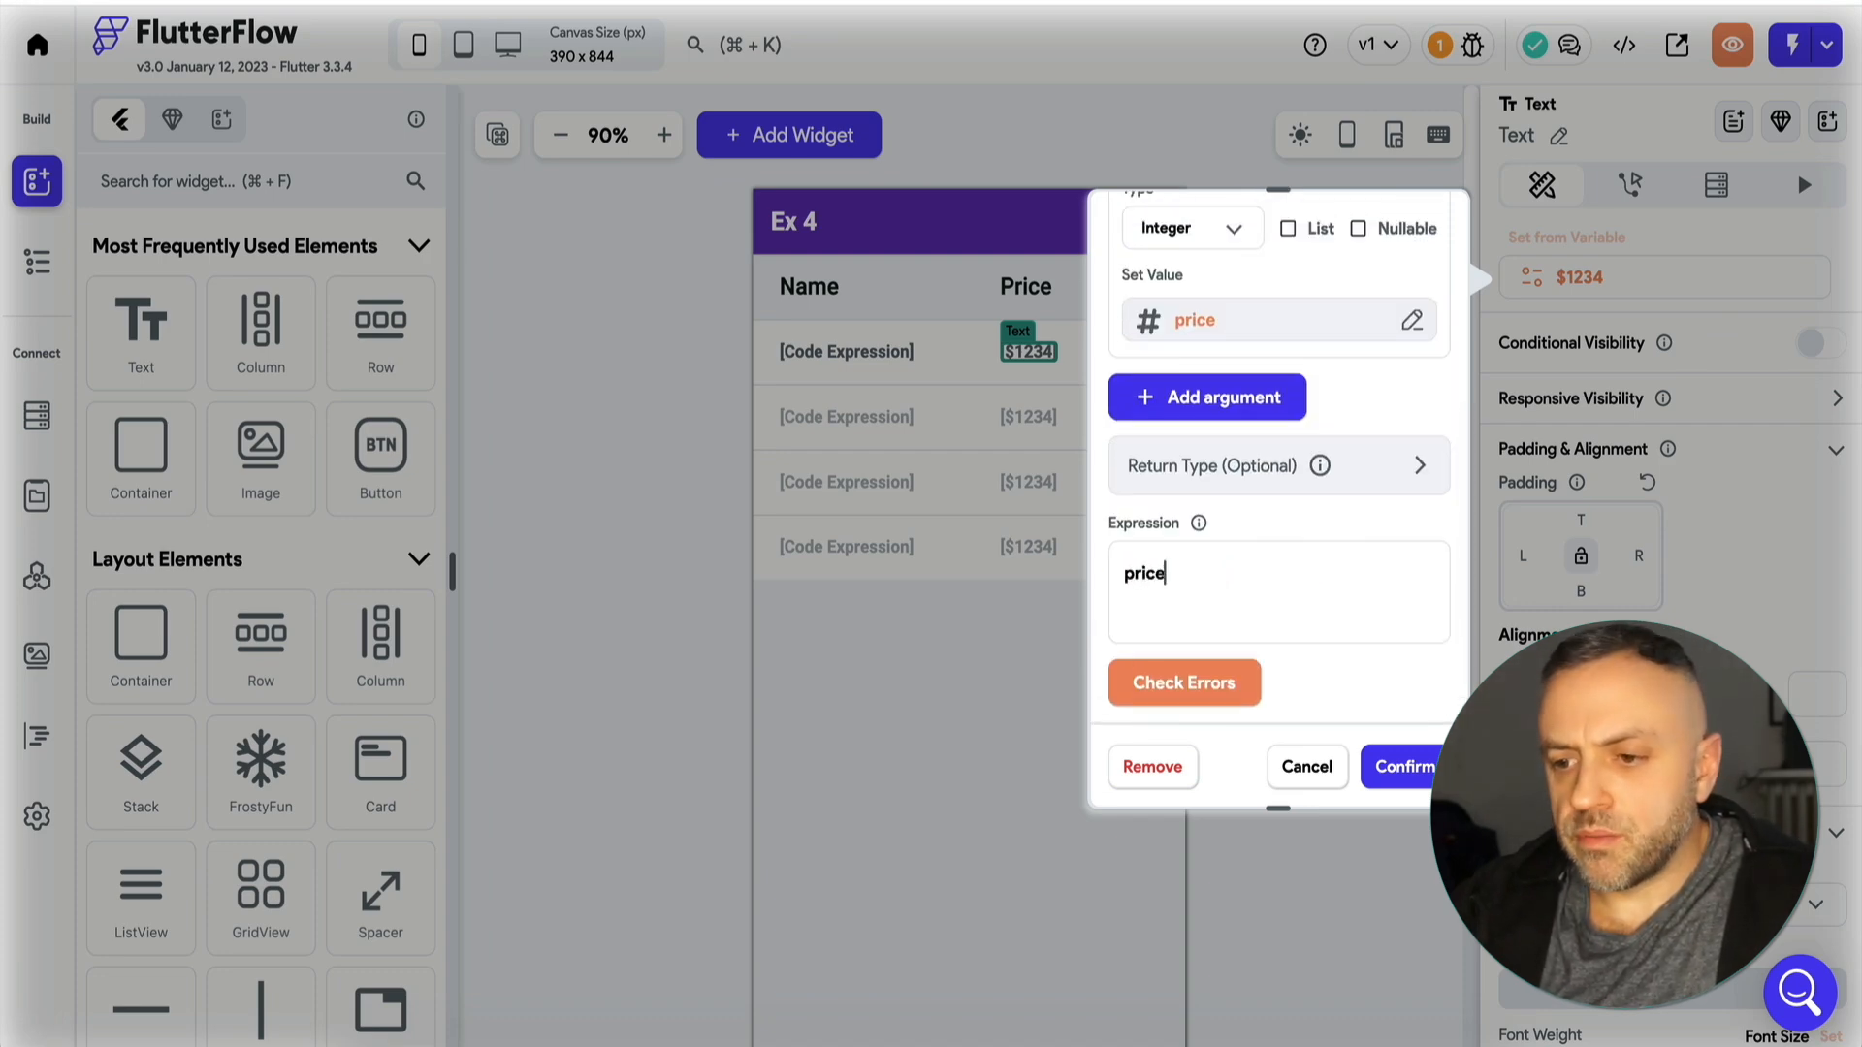
pyautogui.write('>50')
pyautogui.write('?"Awesome " + price.toString() : "Good "+price.toString()')
pyautogui.scroll(1, 1247, 569)
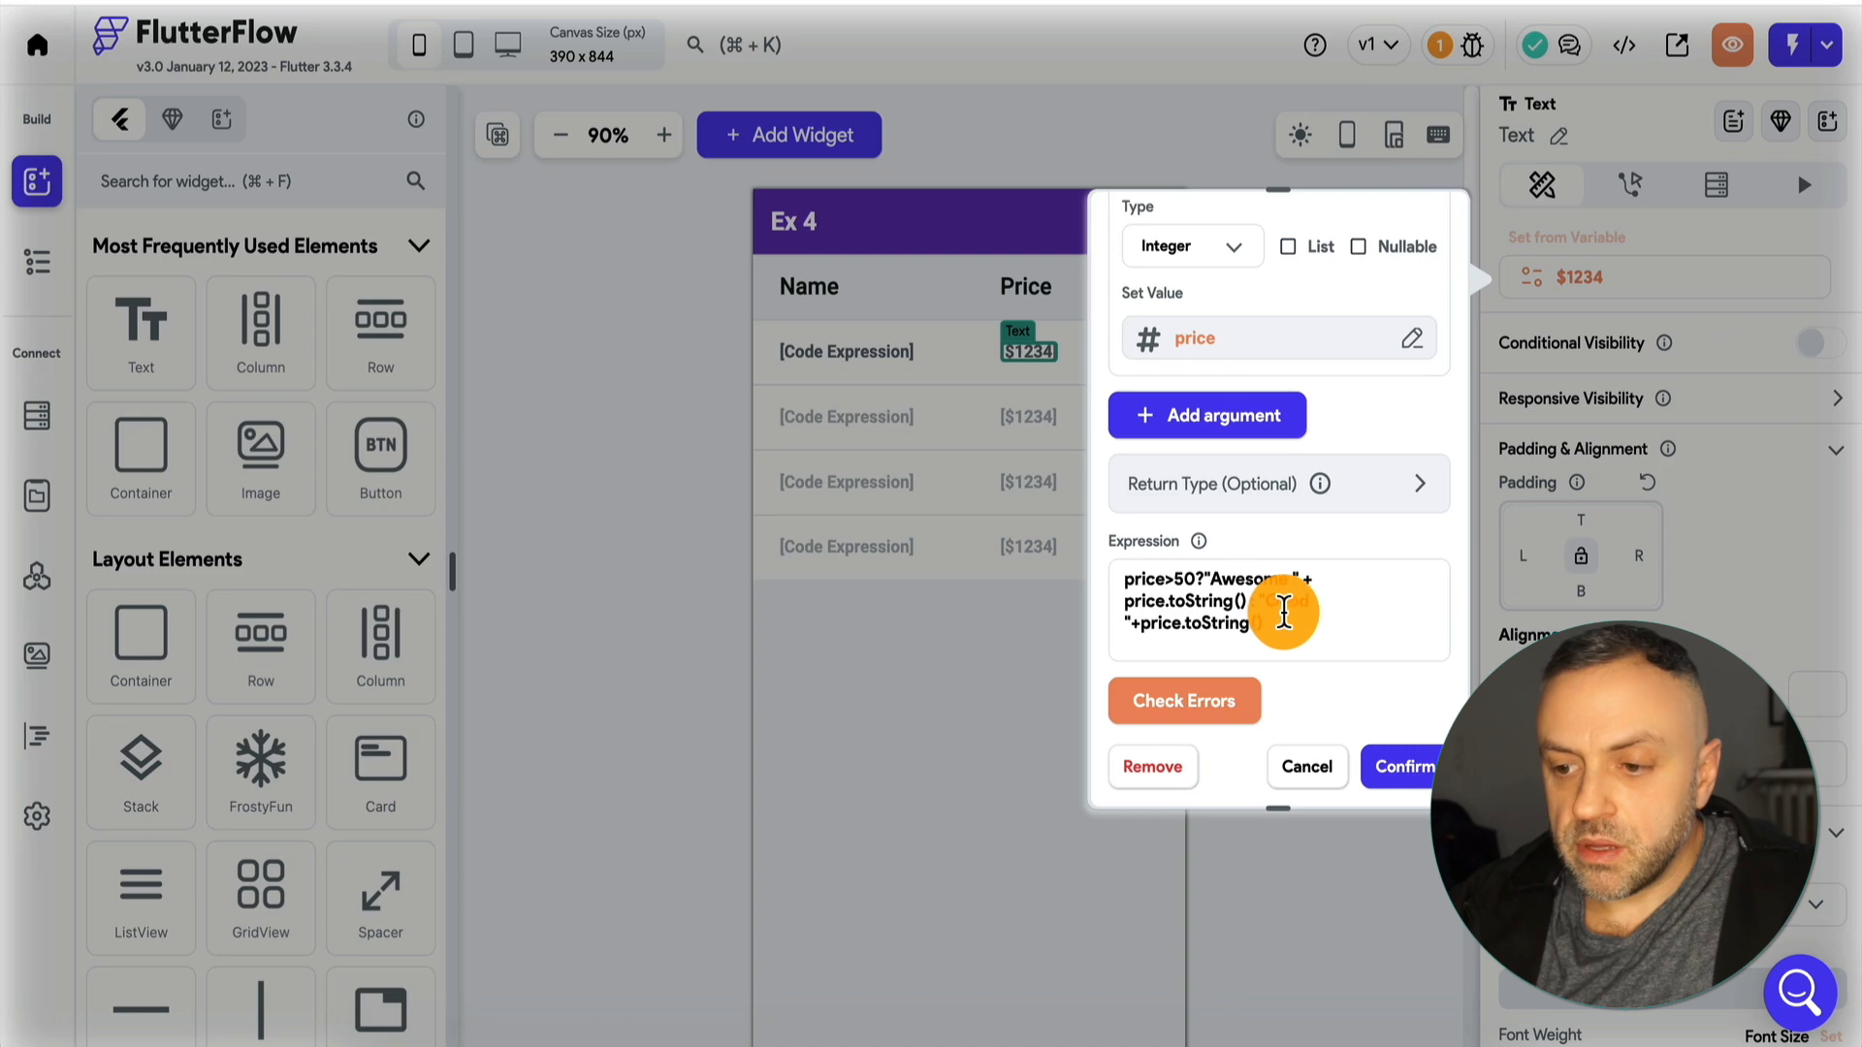
pyautogui.click(1203, 712)
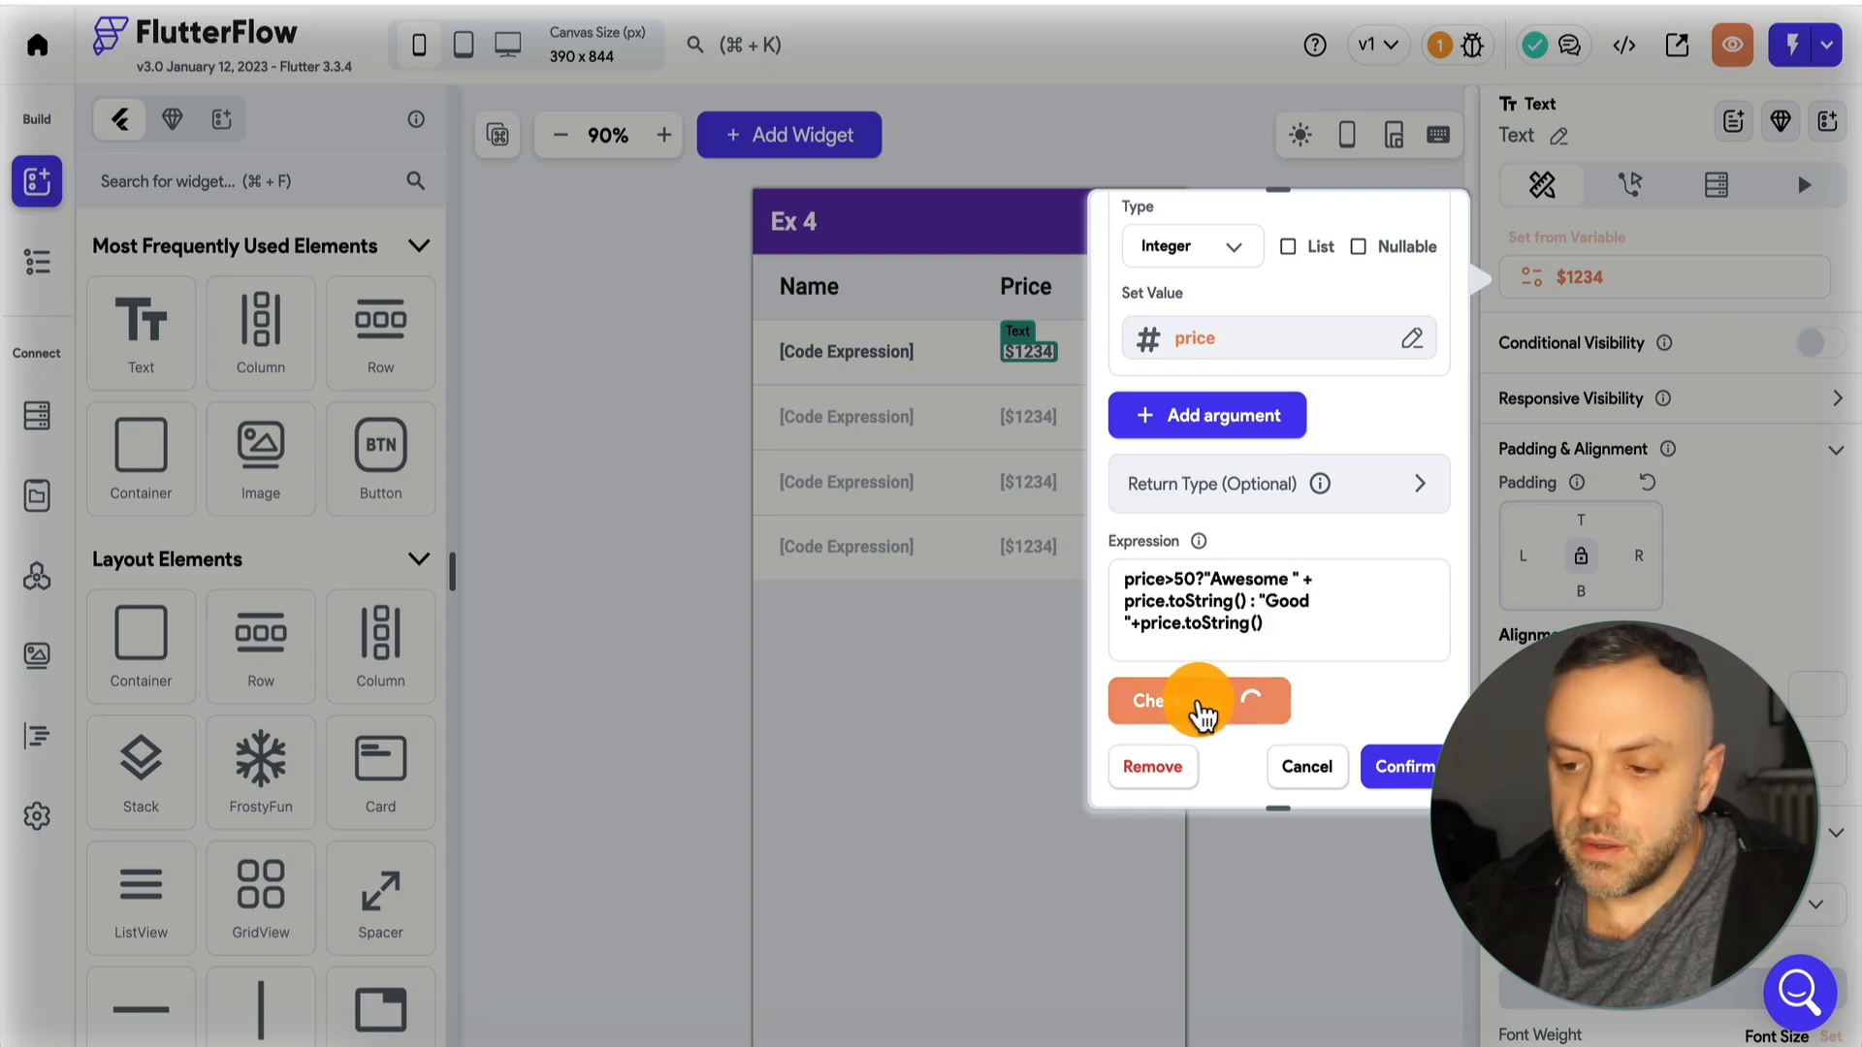
pyautogui.click(1406, 768)
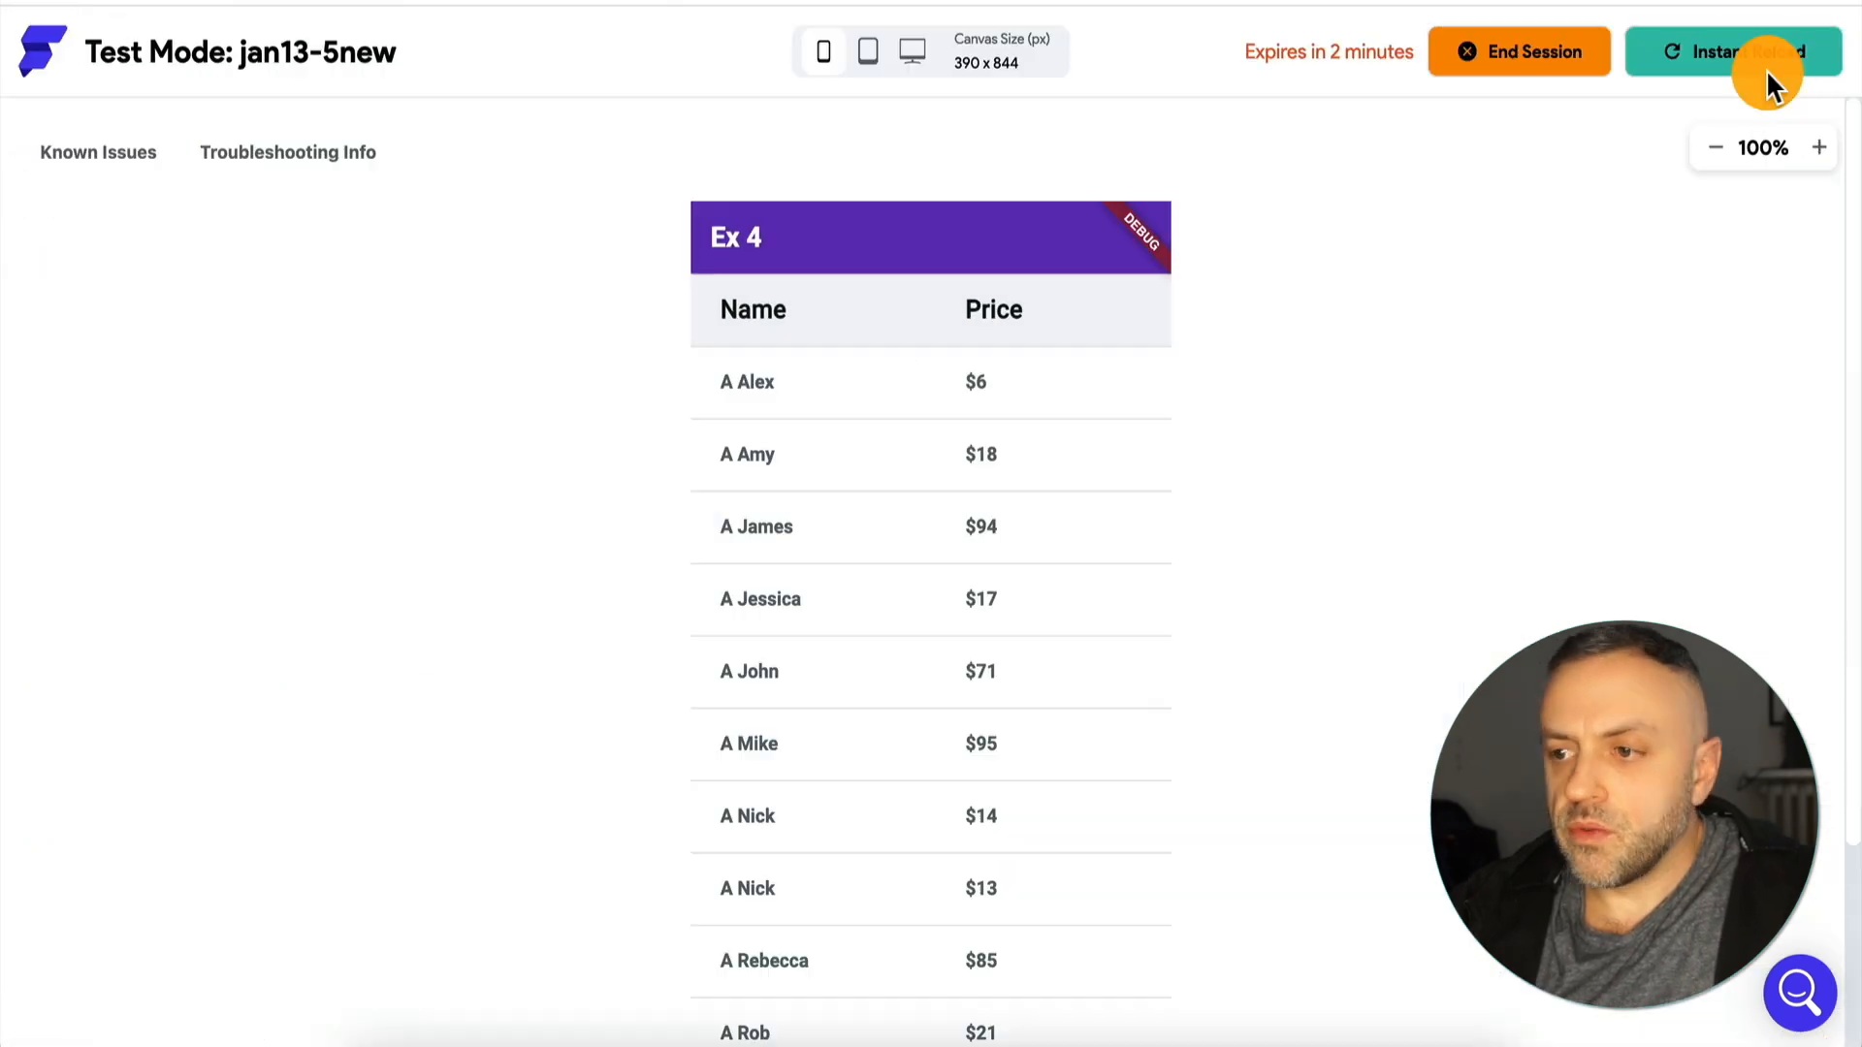
# Review the price text's code expression and its integer price argument.
pyautogui.click(1000, 386)
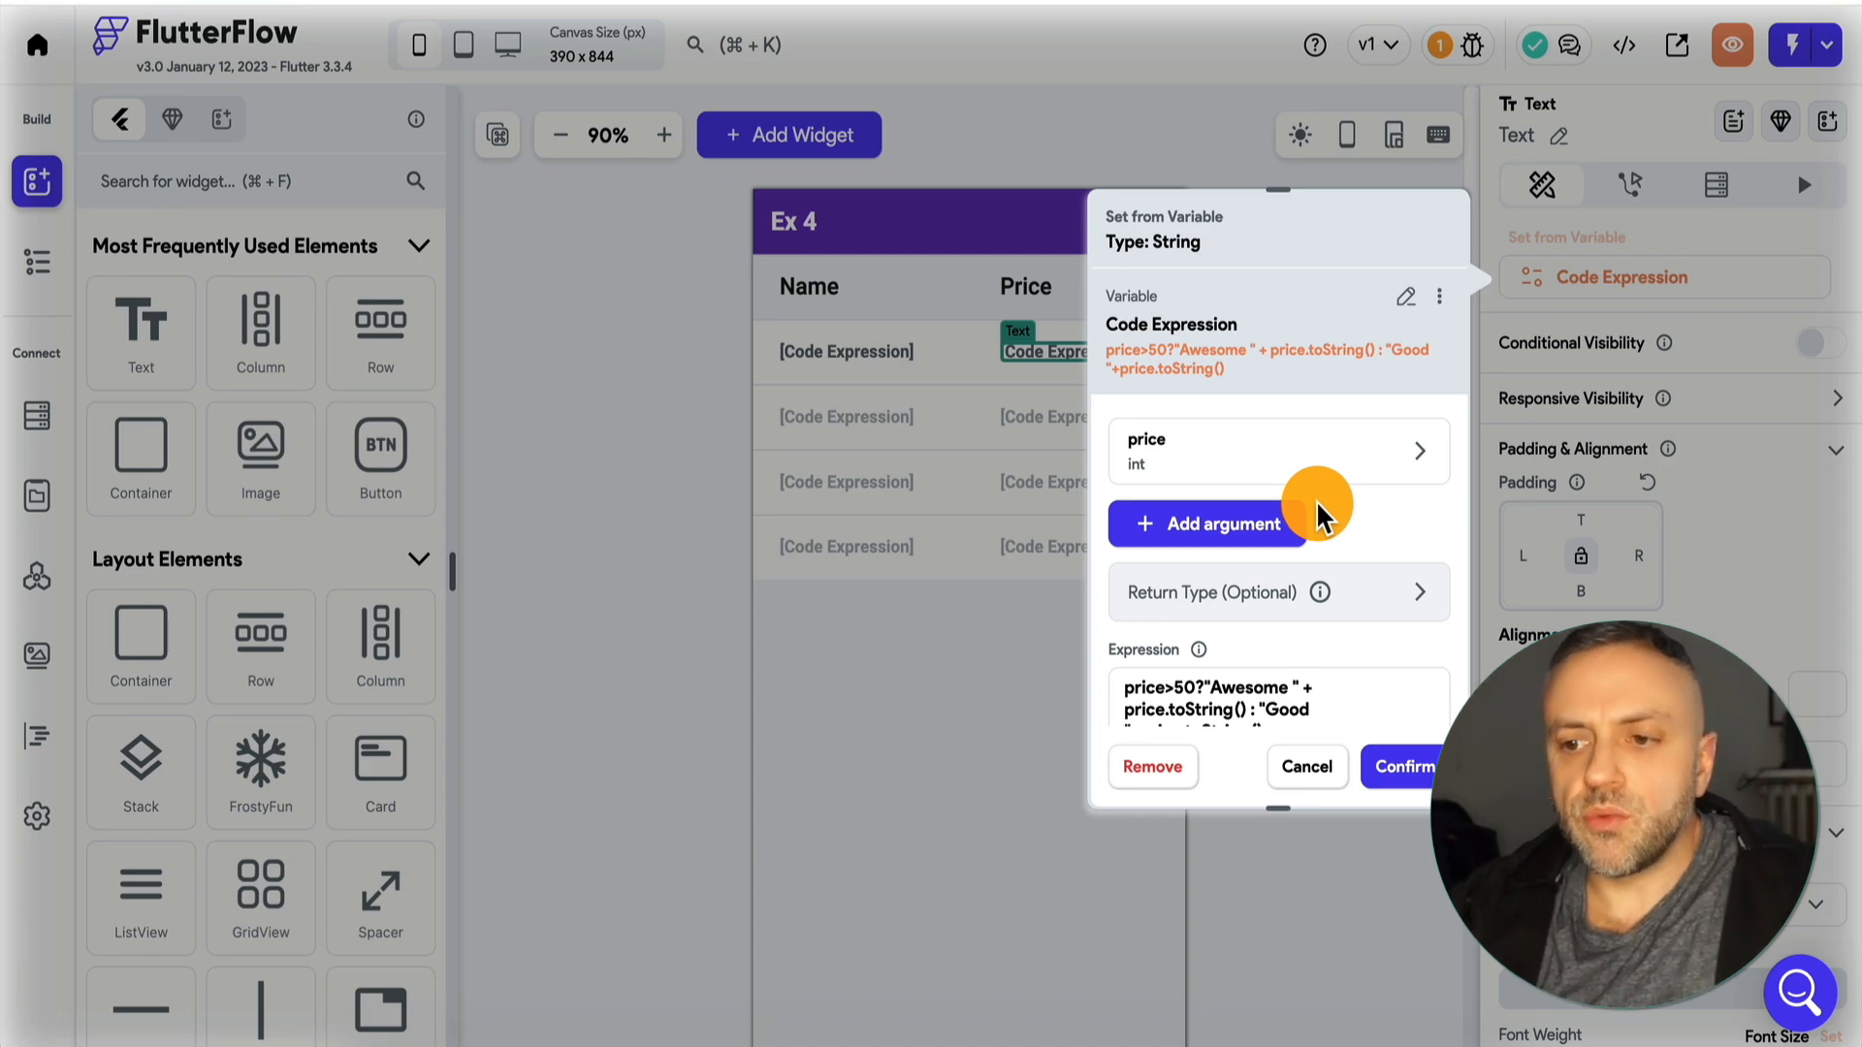
pyautogui.moveTo(1242, 451)
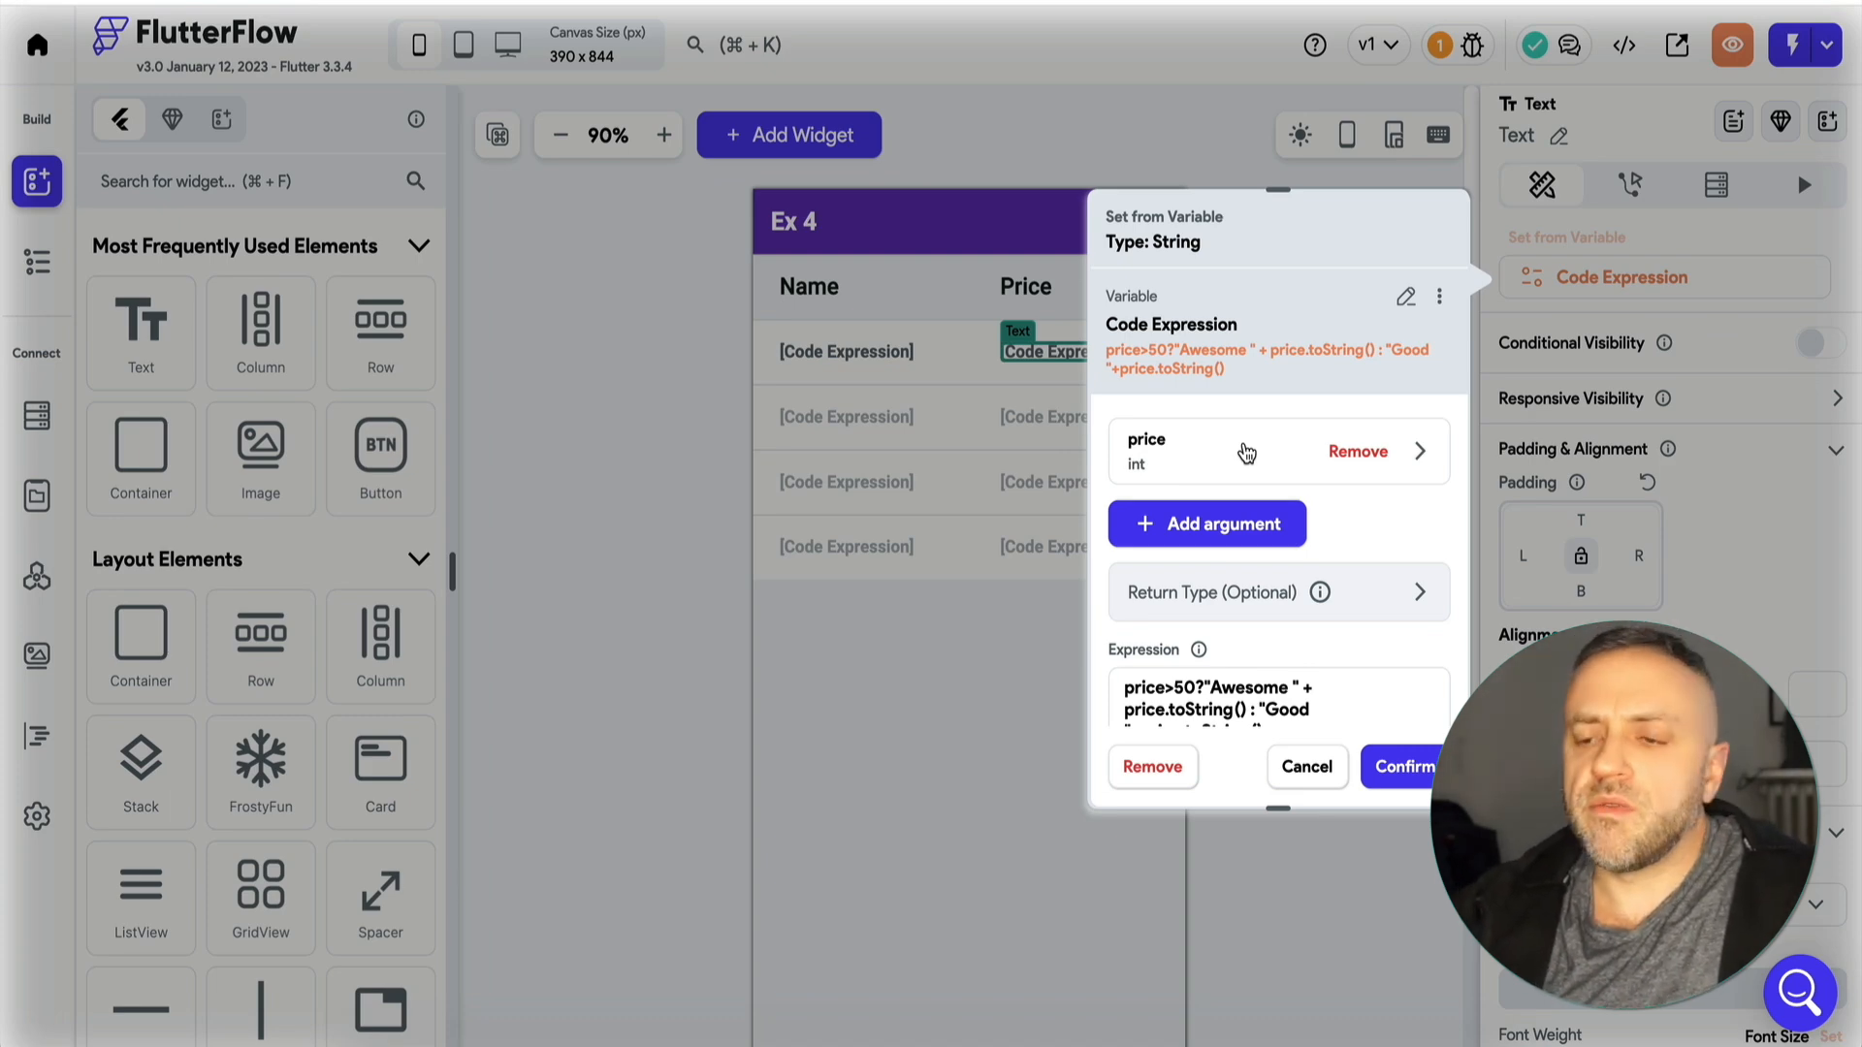
pyautogui.click(1211, 436)
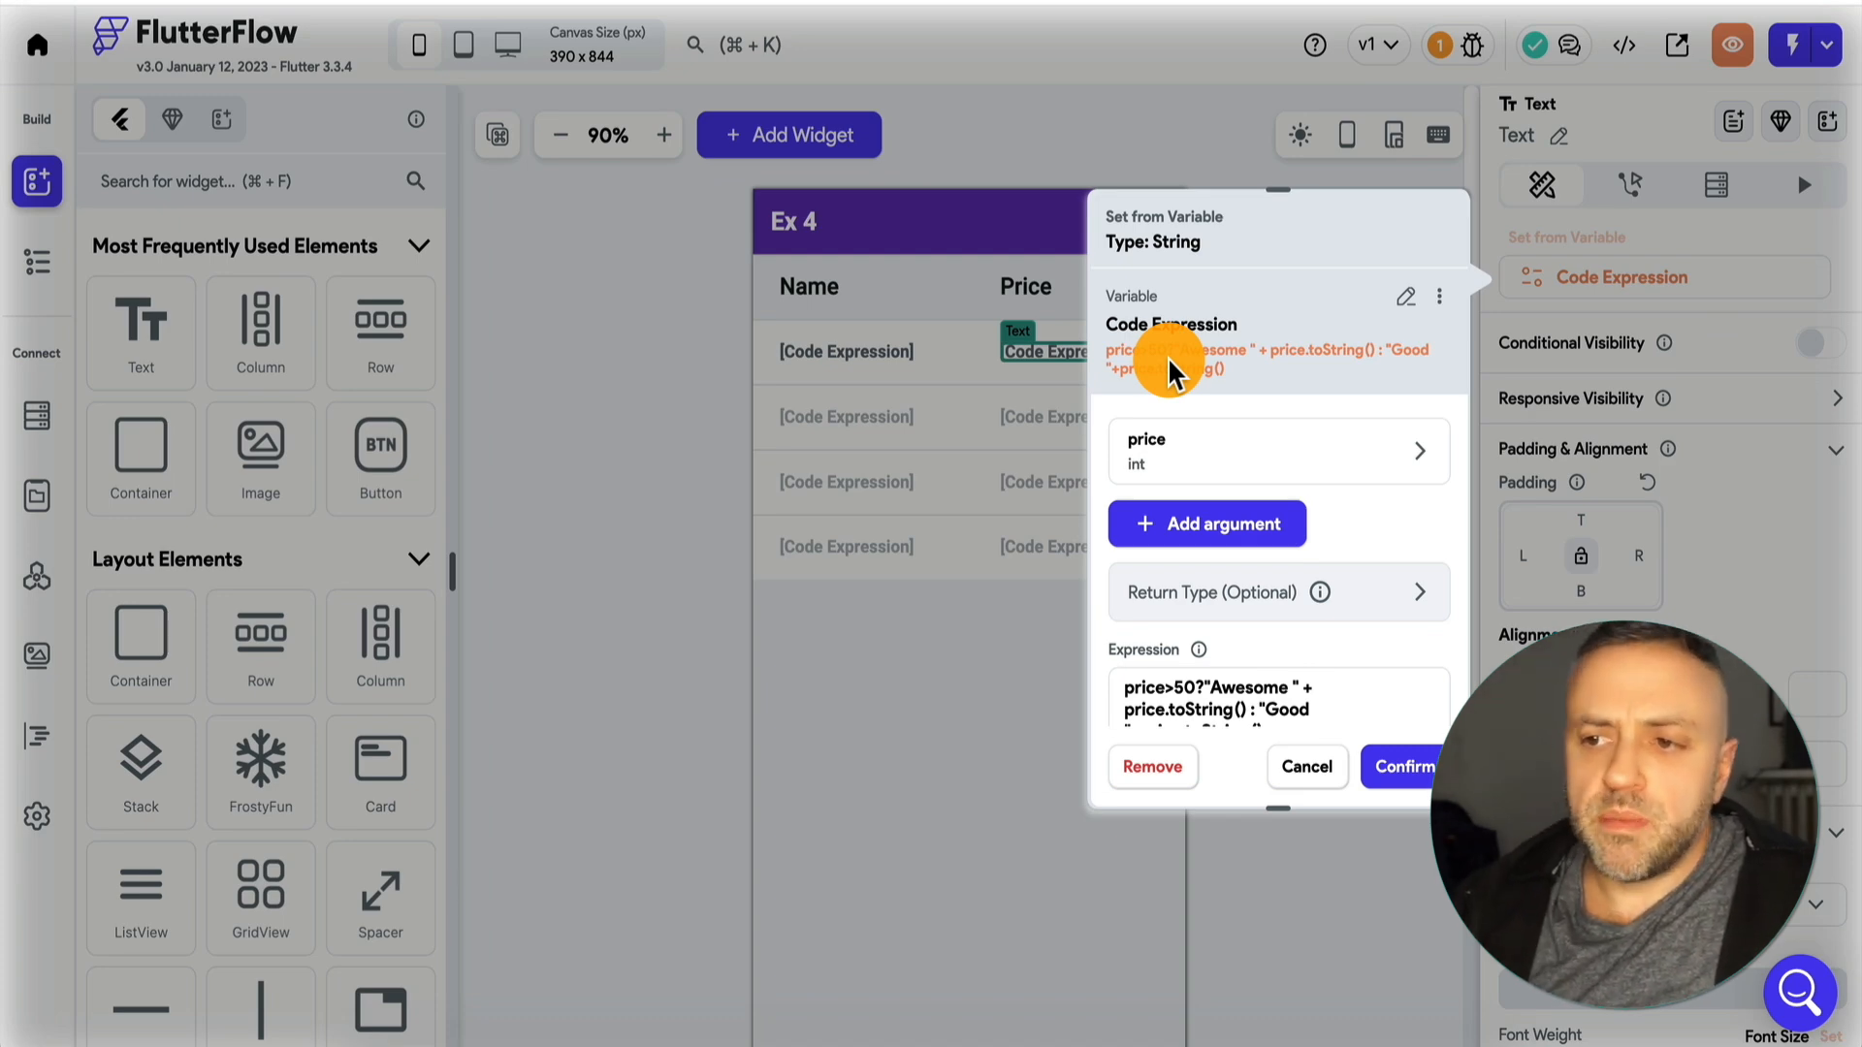
pyautogui.click(1251, 455)
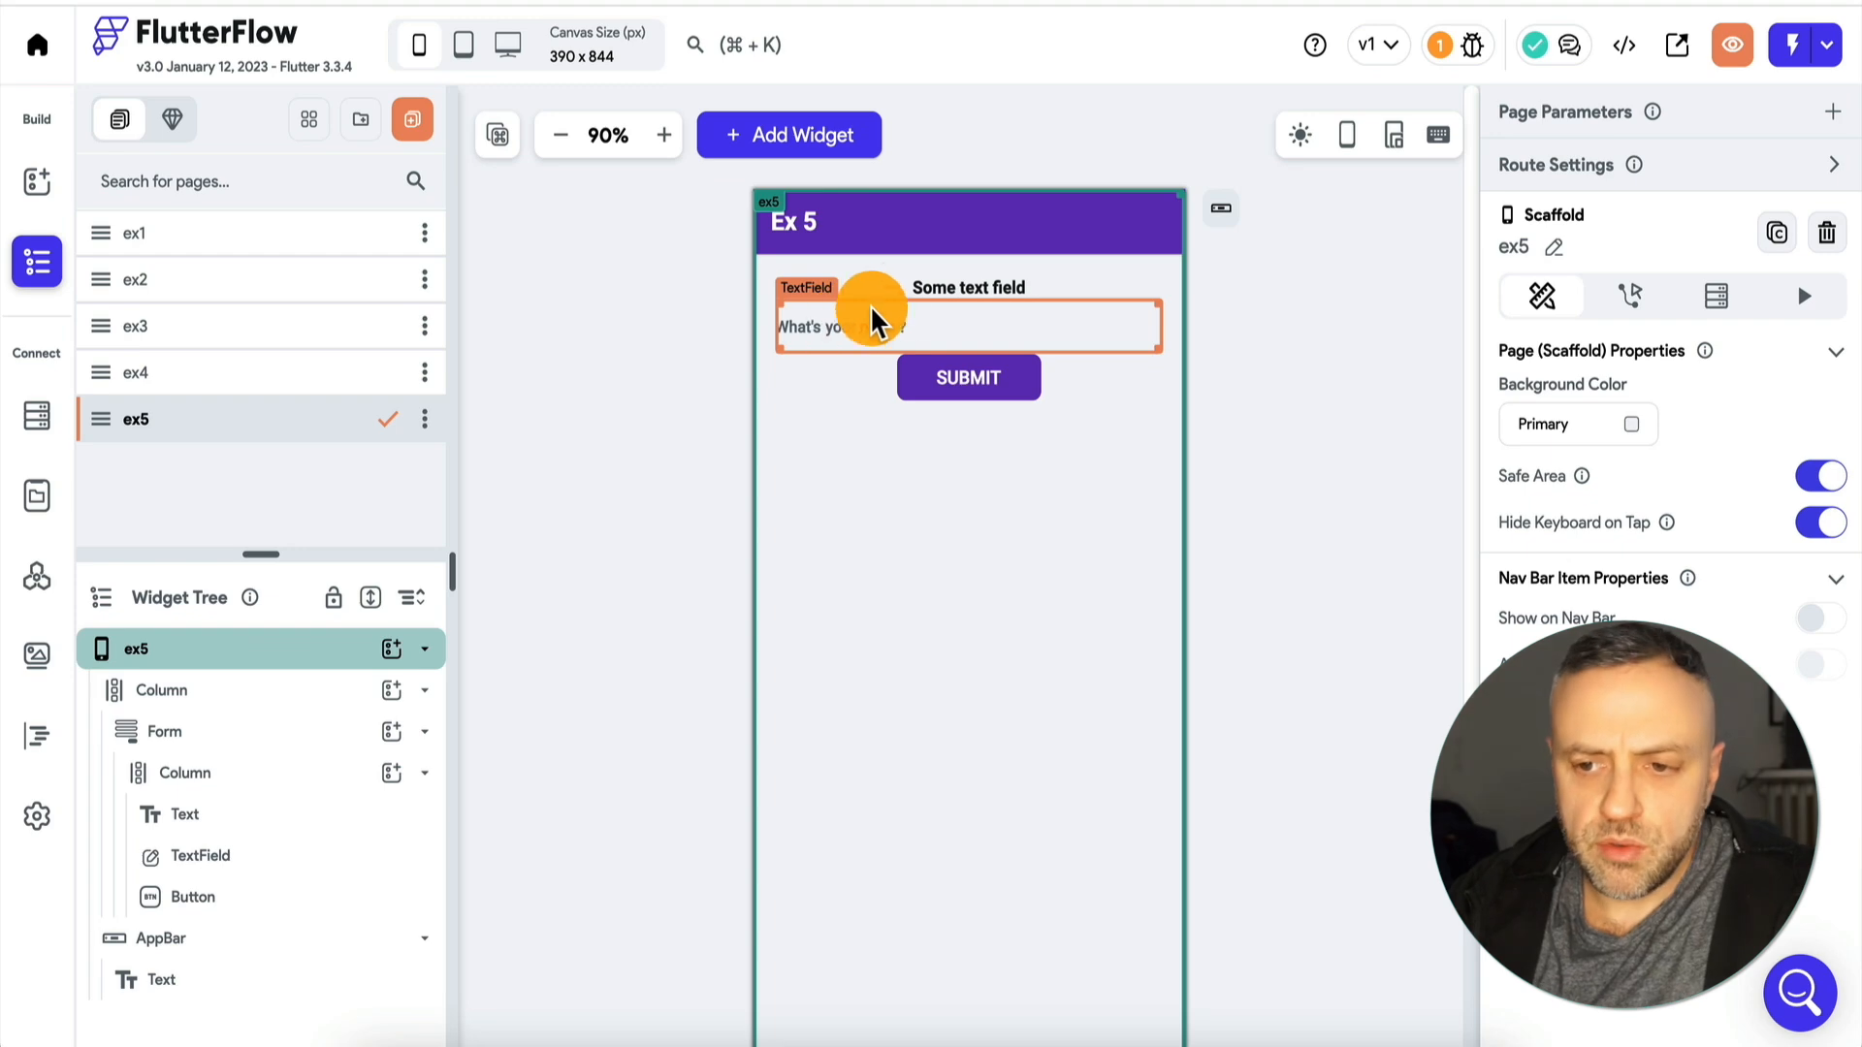
# Inspect the text, the name text field and the Submit button on page ex5.
pyautogui.click(954, 285)
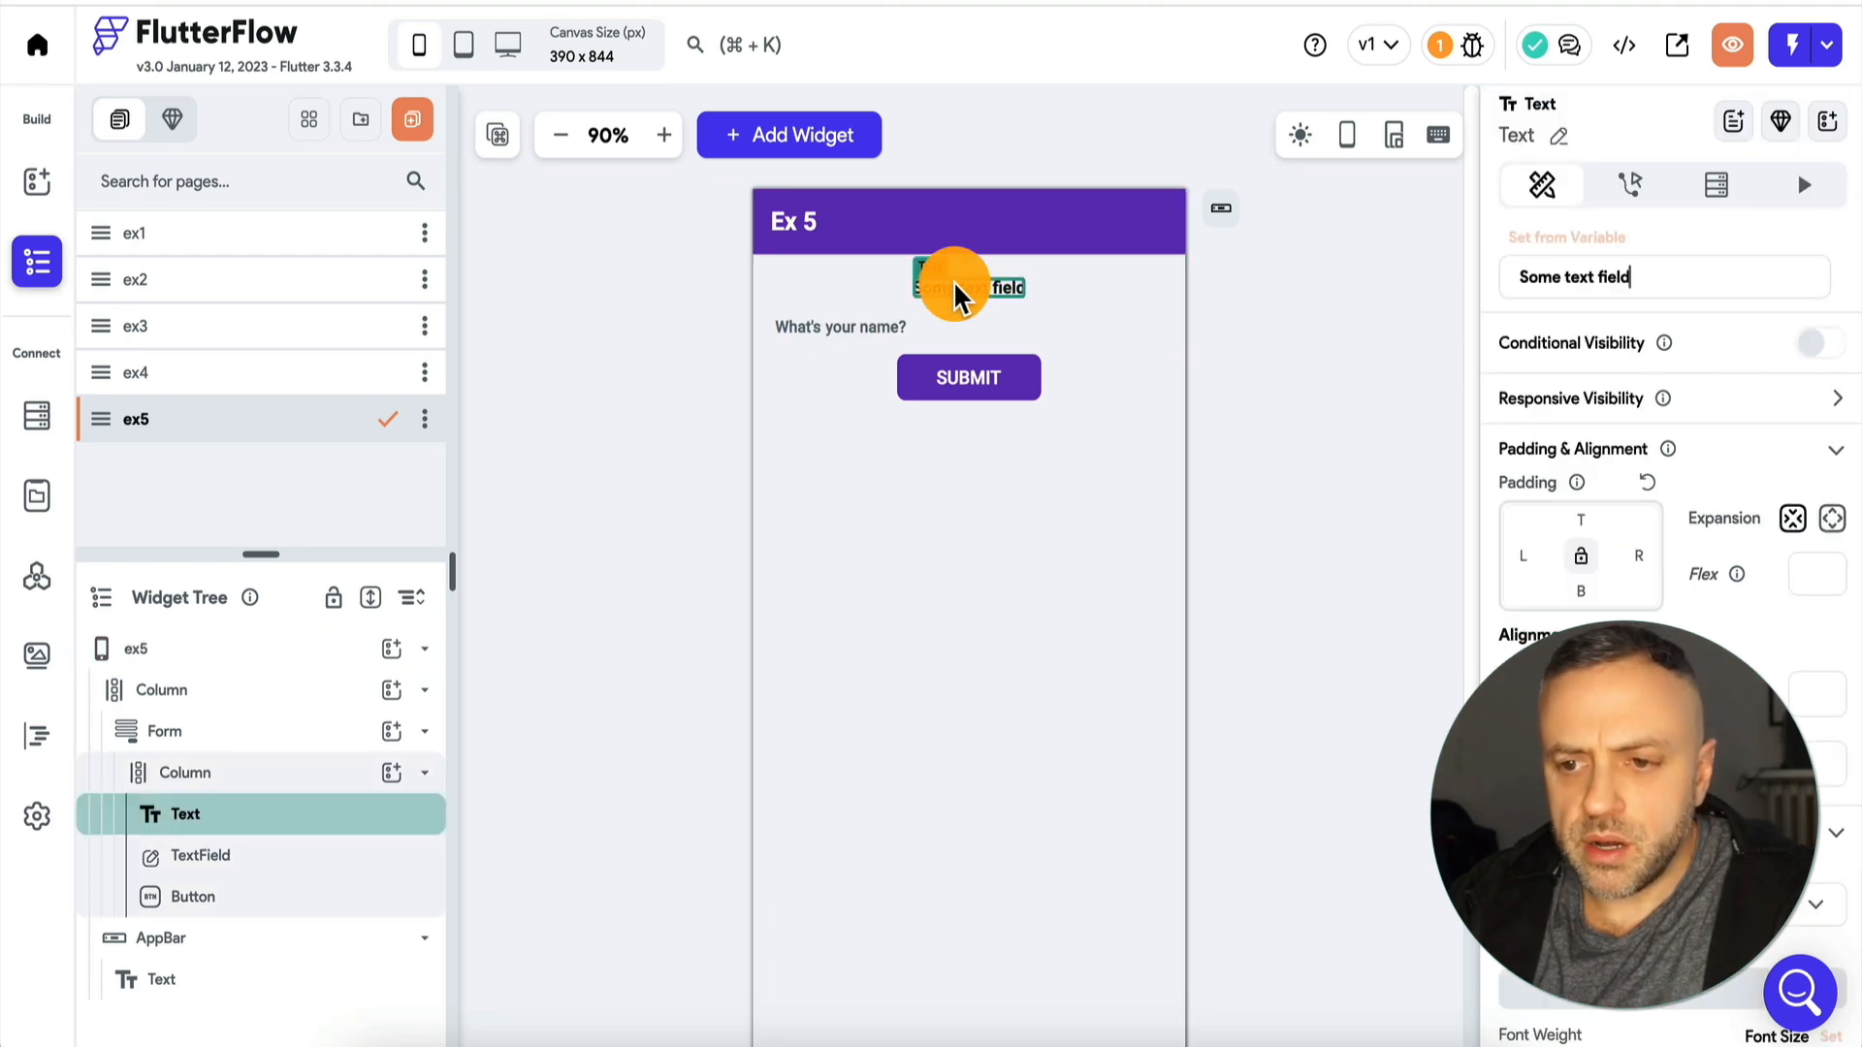
pyautogui.click(840, 330)
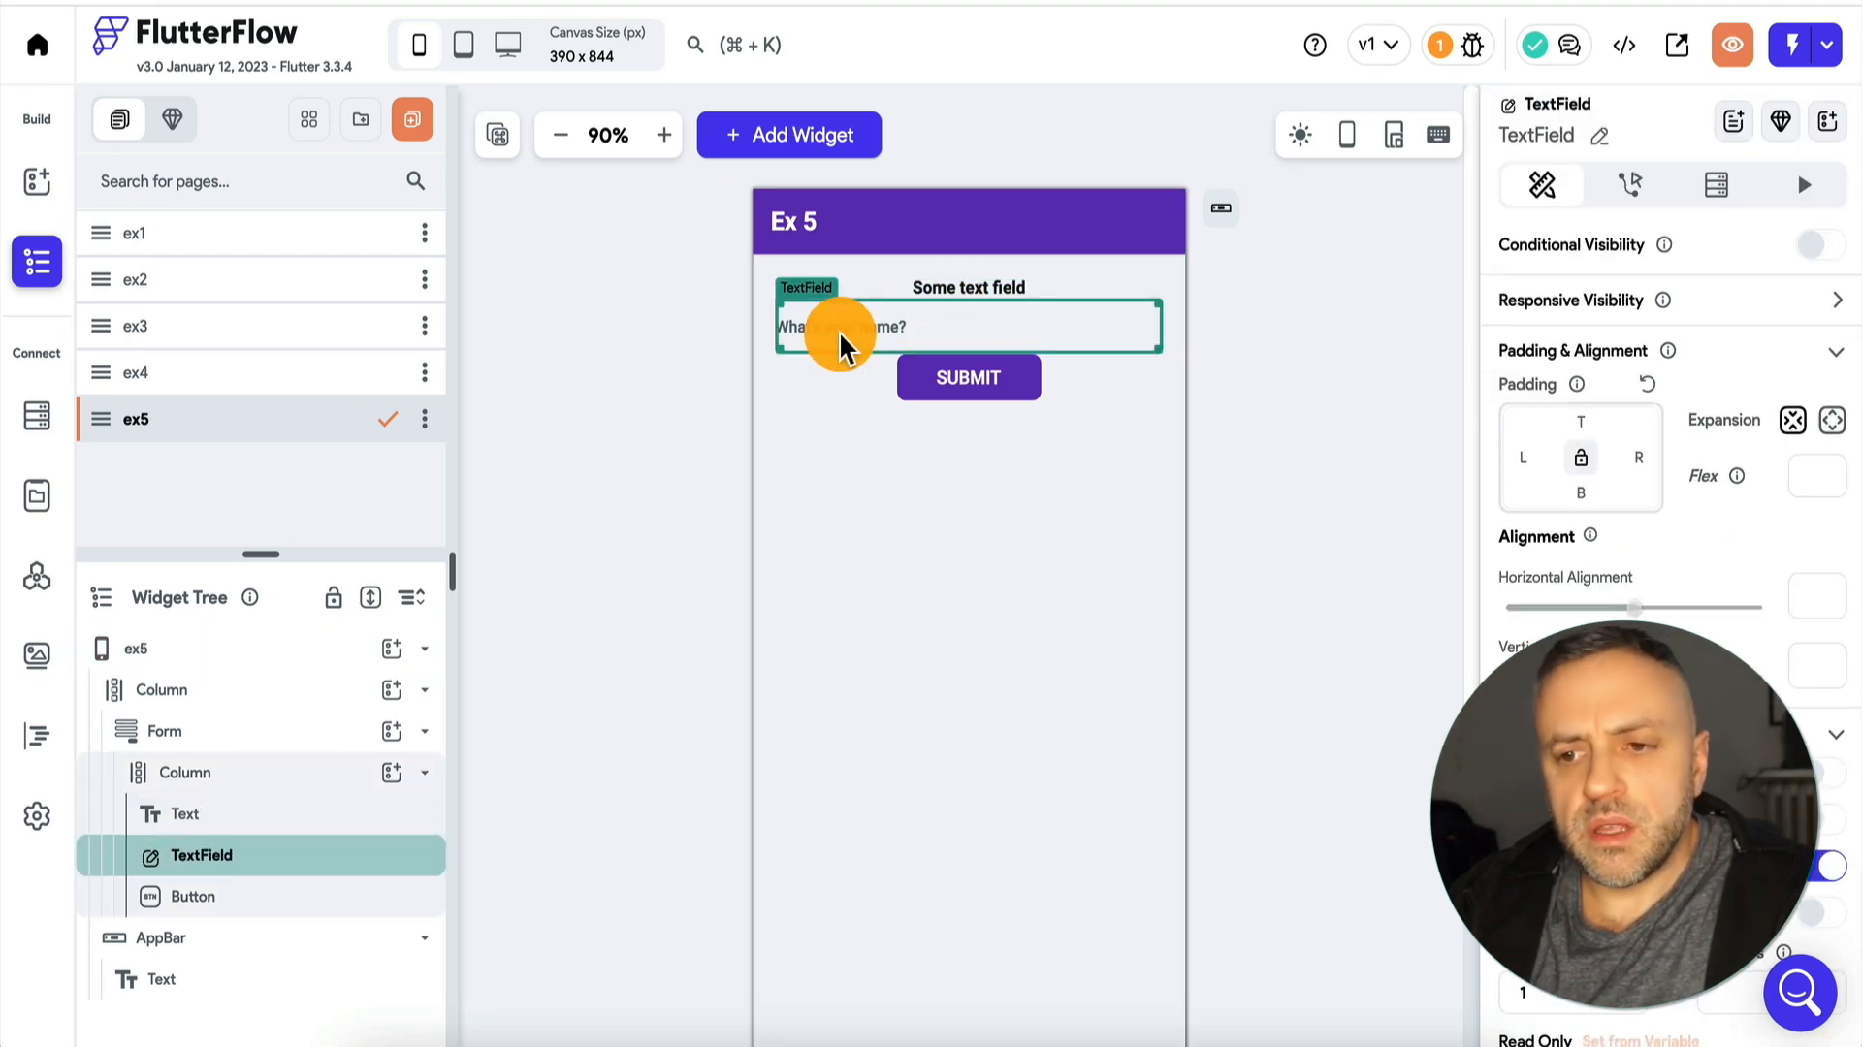
pyautogui.click(947, 370)
pyautogui.click(671, 415)
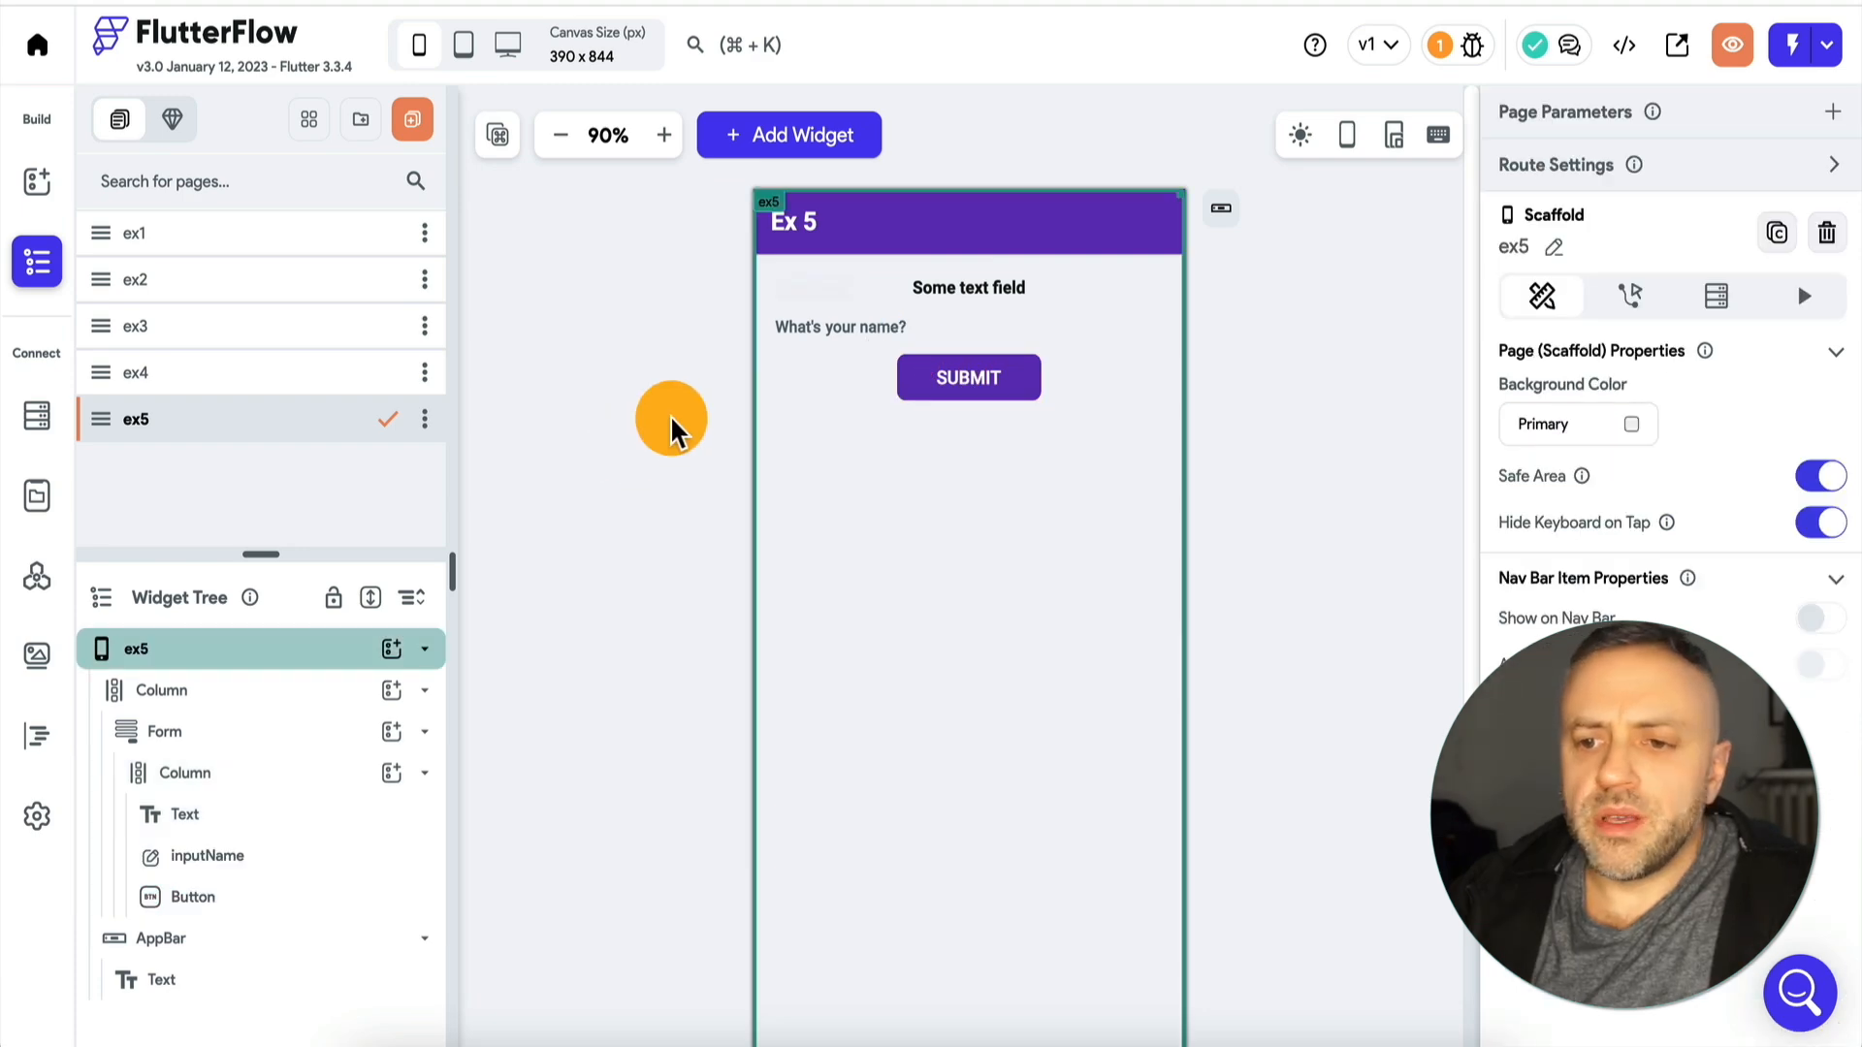
# Select the form containing inputName on page ex5 and examine its validation settings.
pyautogui.click(834, 331)
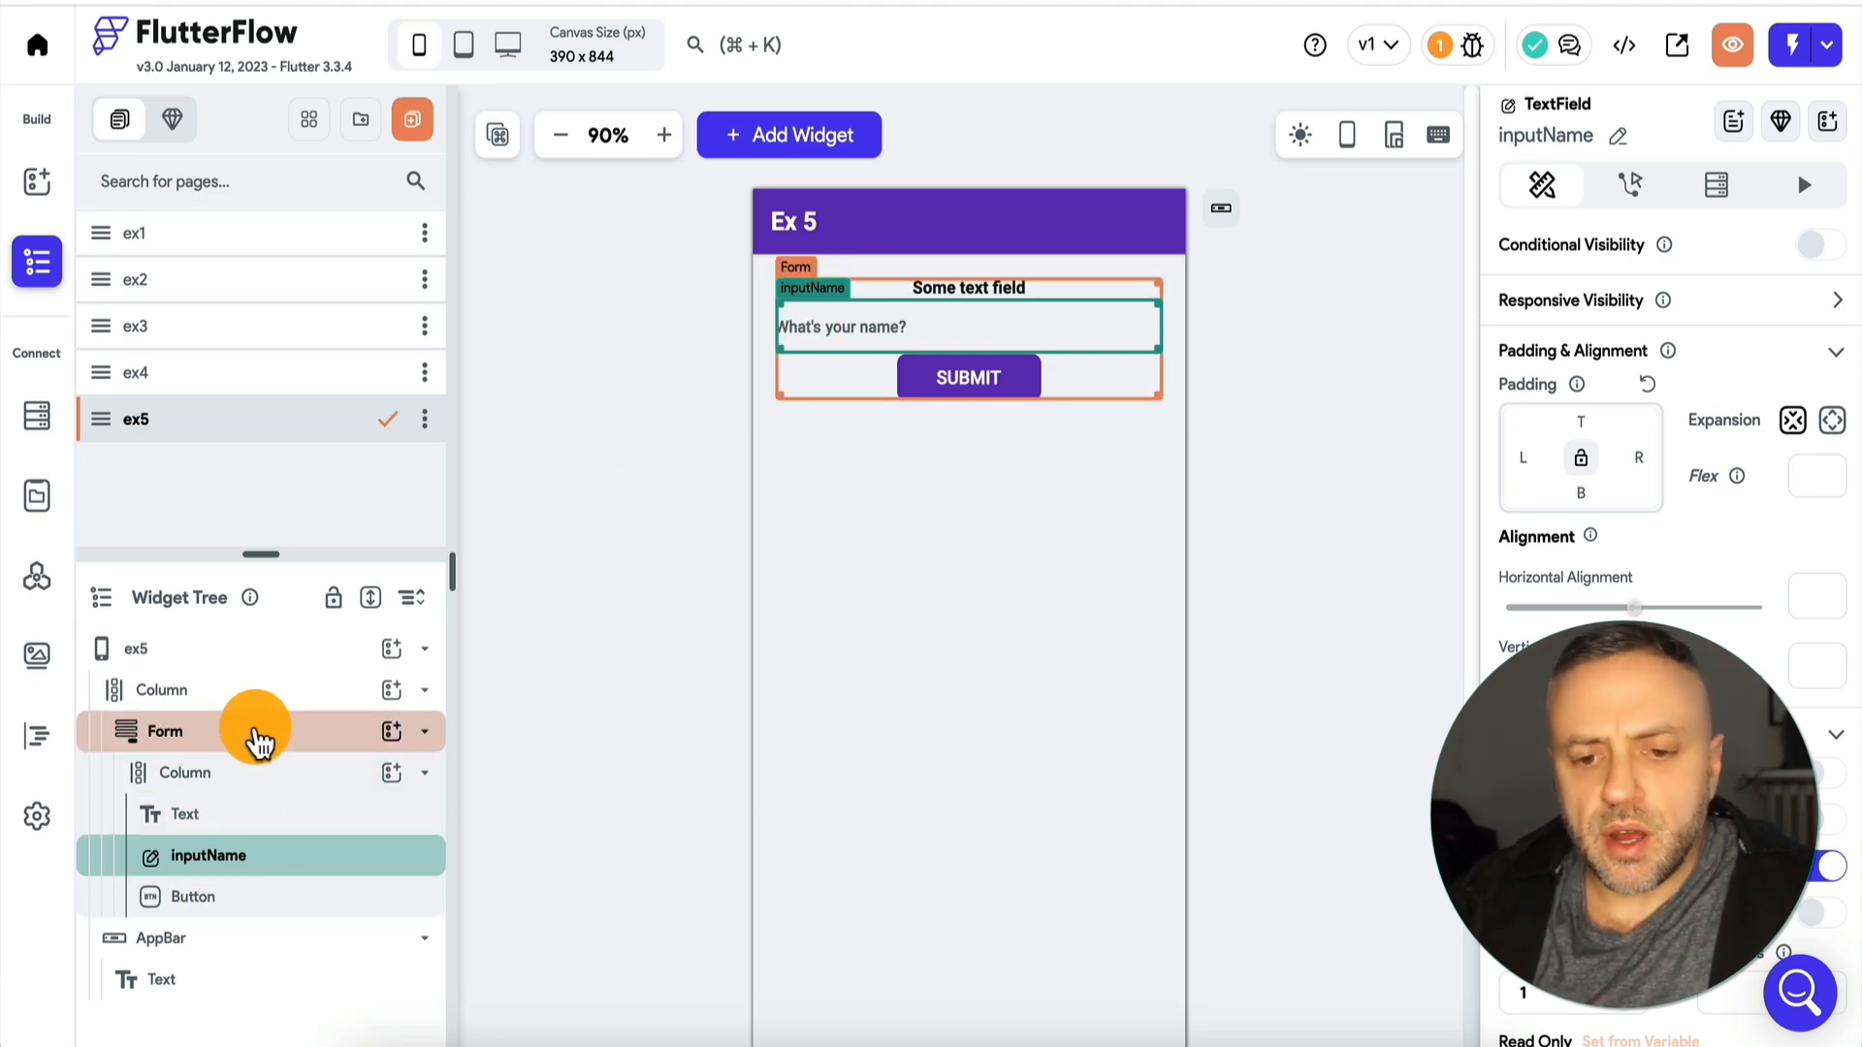
pyautogui.click(209, 743)
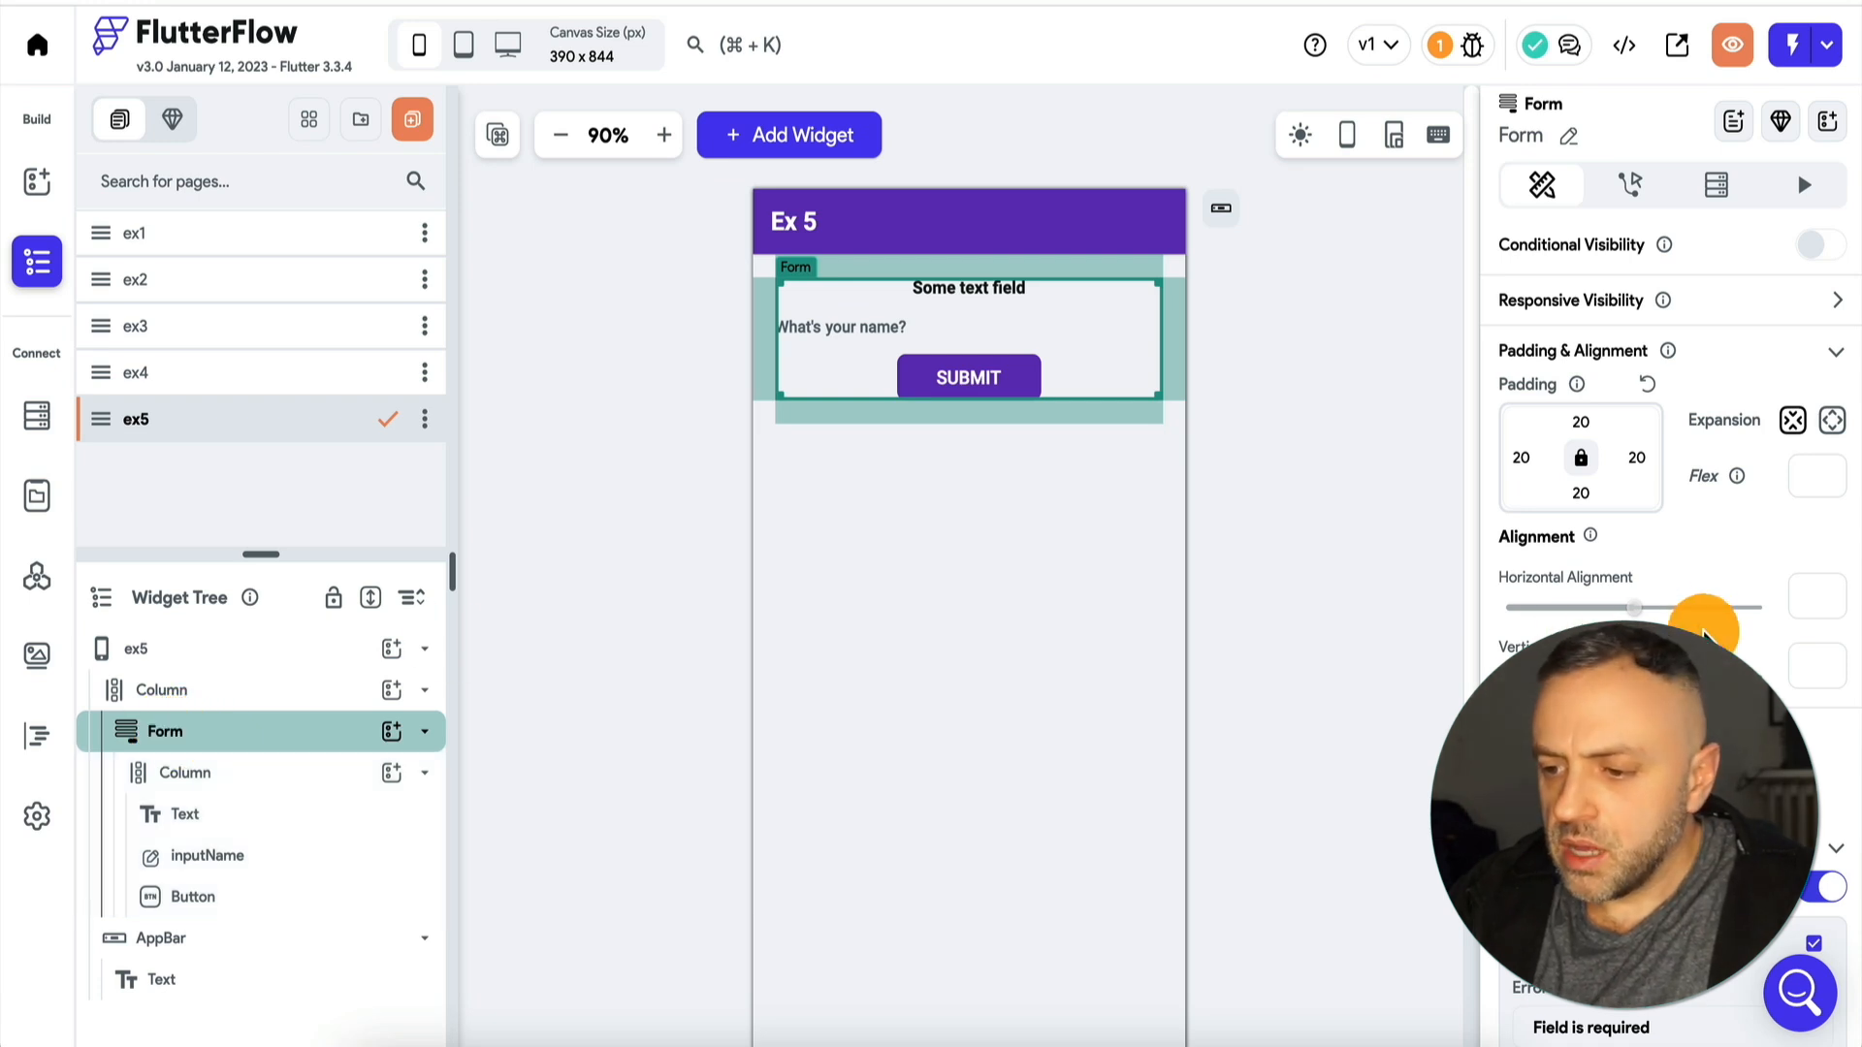
pyautogui.scroll(-4, 1702, 625)
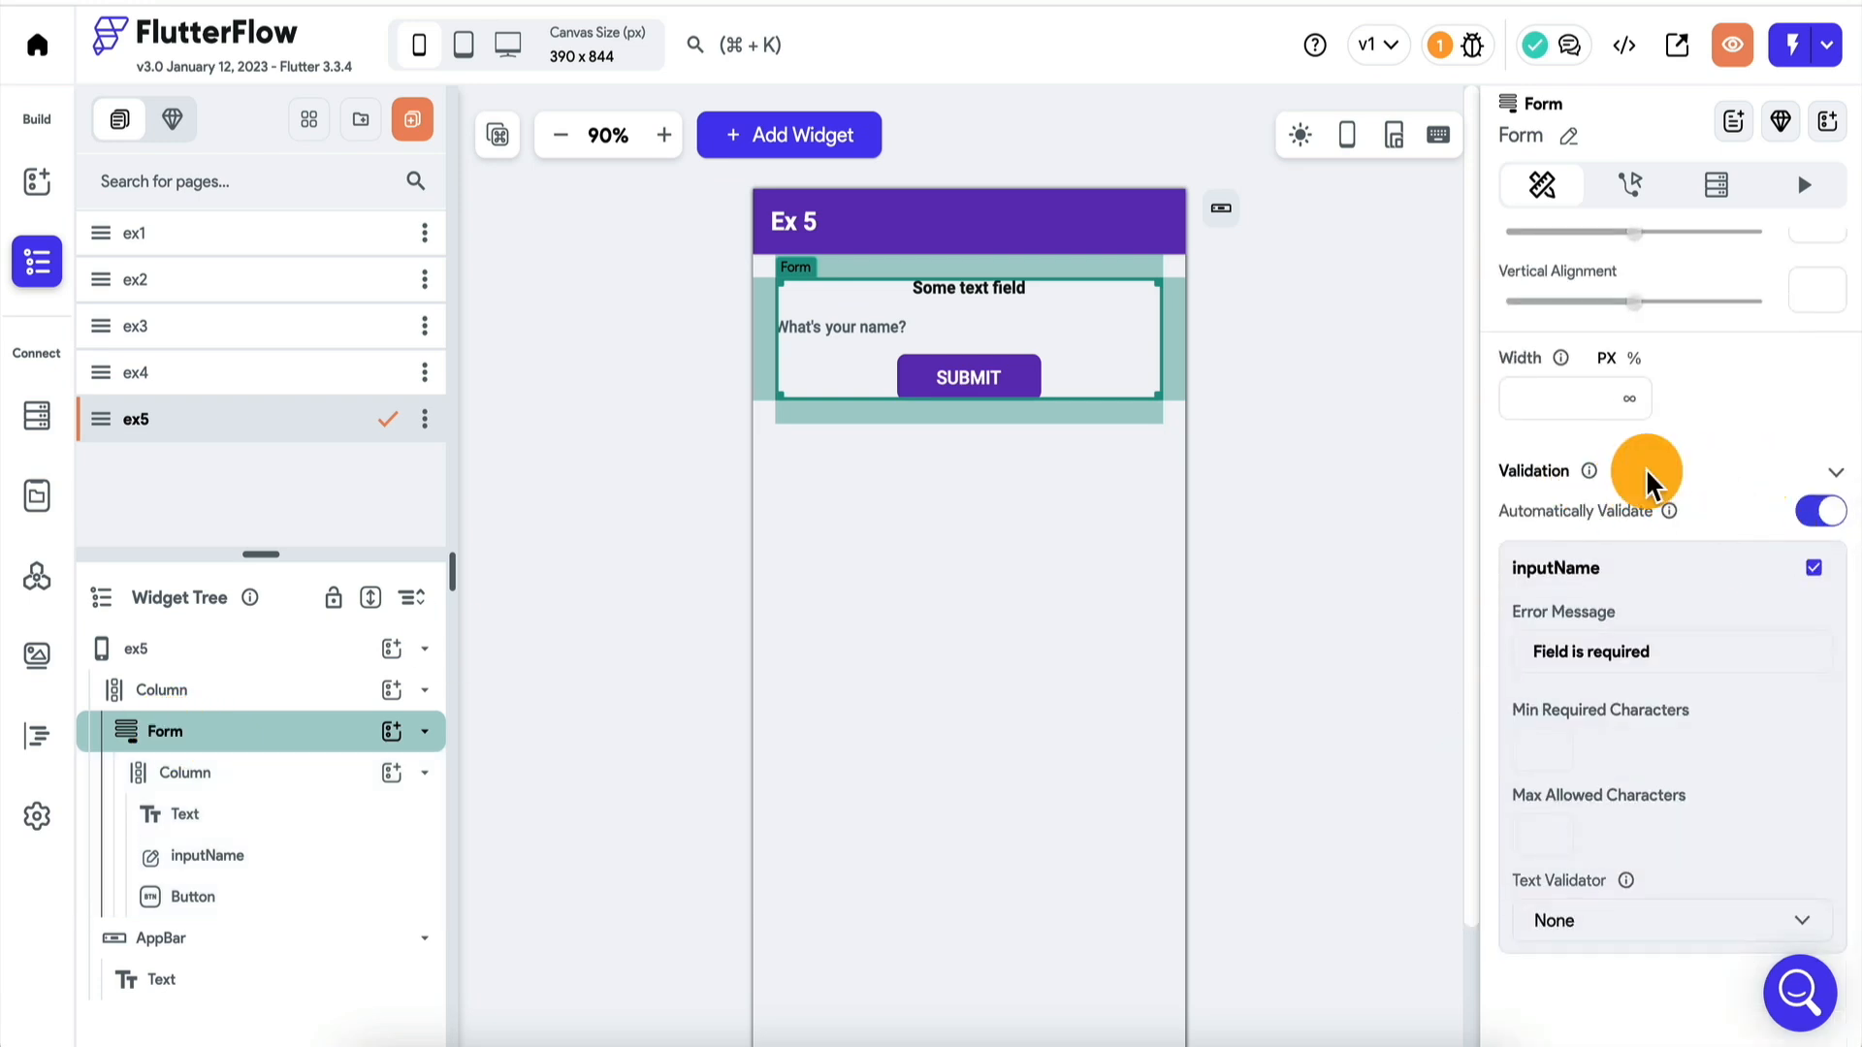
pyautogui.scroll(-1, 1690, 625)
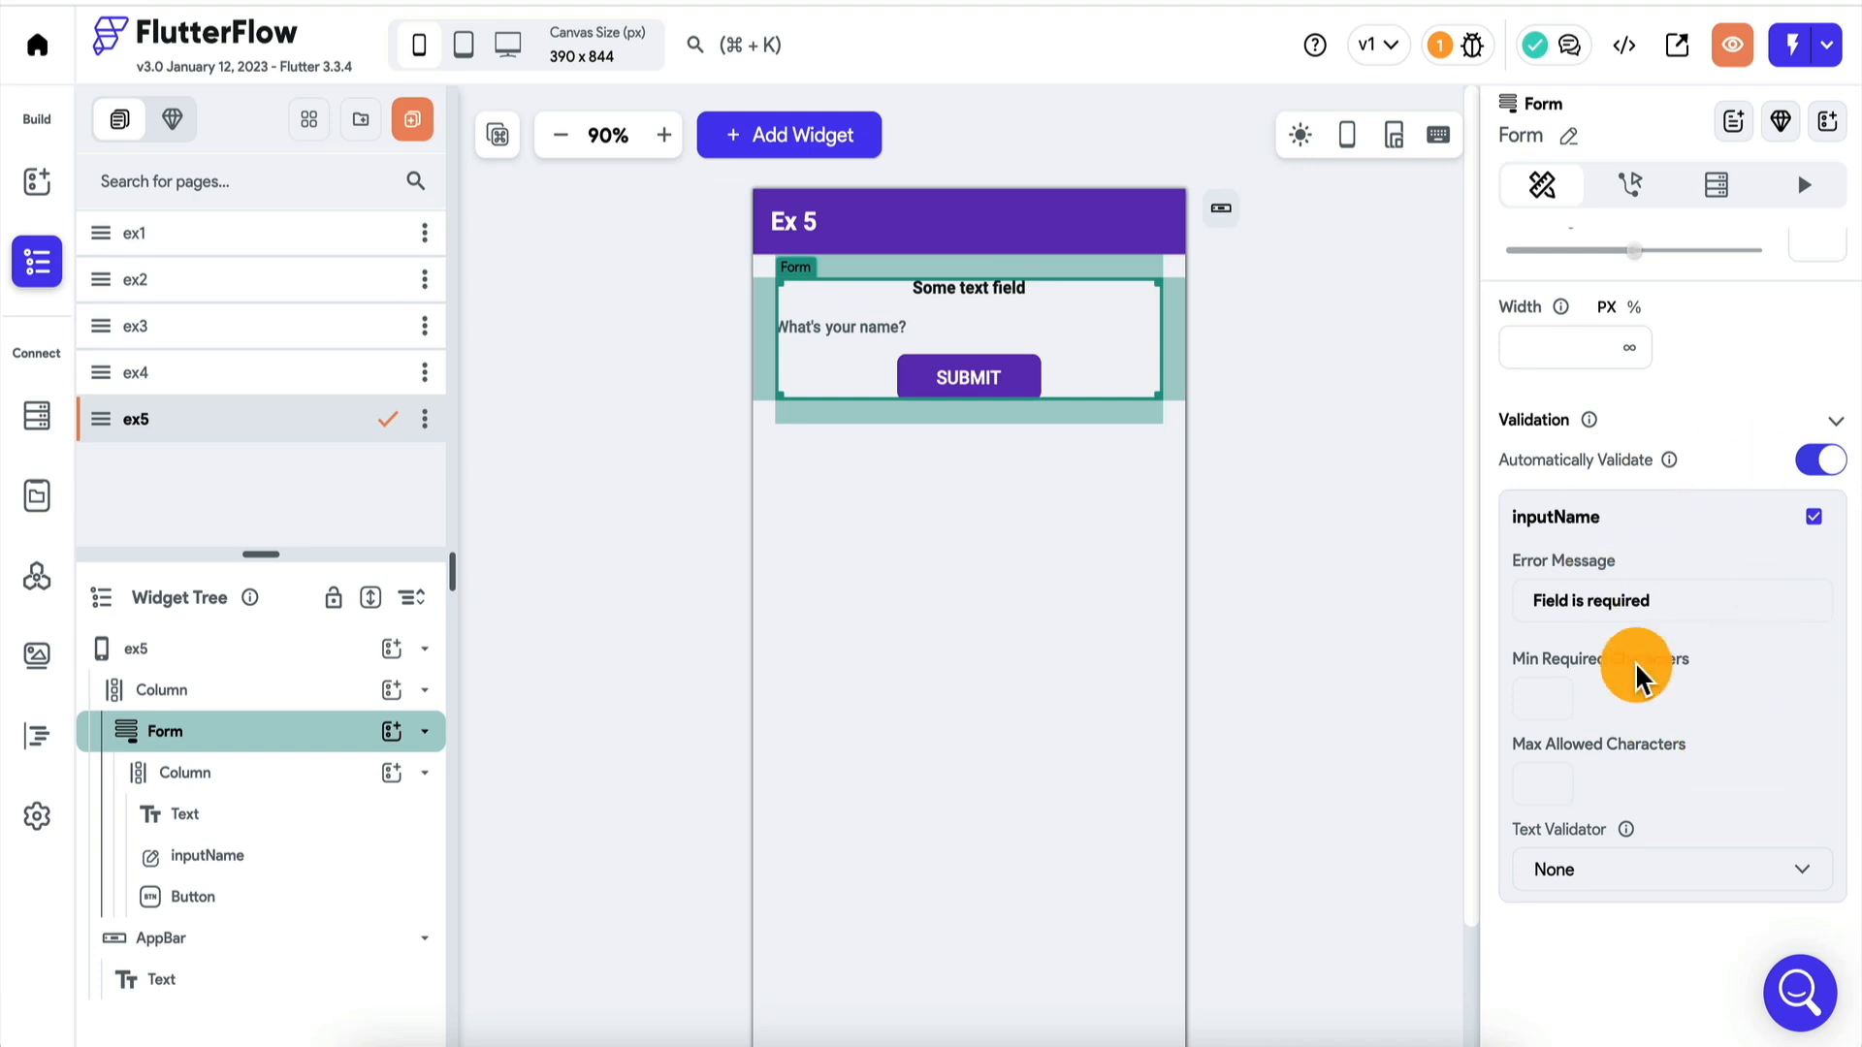
# Switch the form's Automatically Validate option and the inputName validation off and back on.
pyautogui.click(1807, 463)
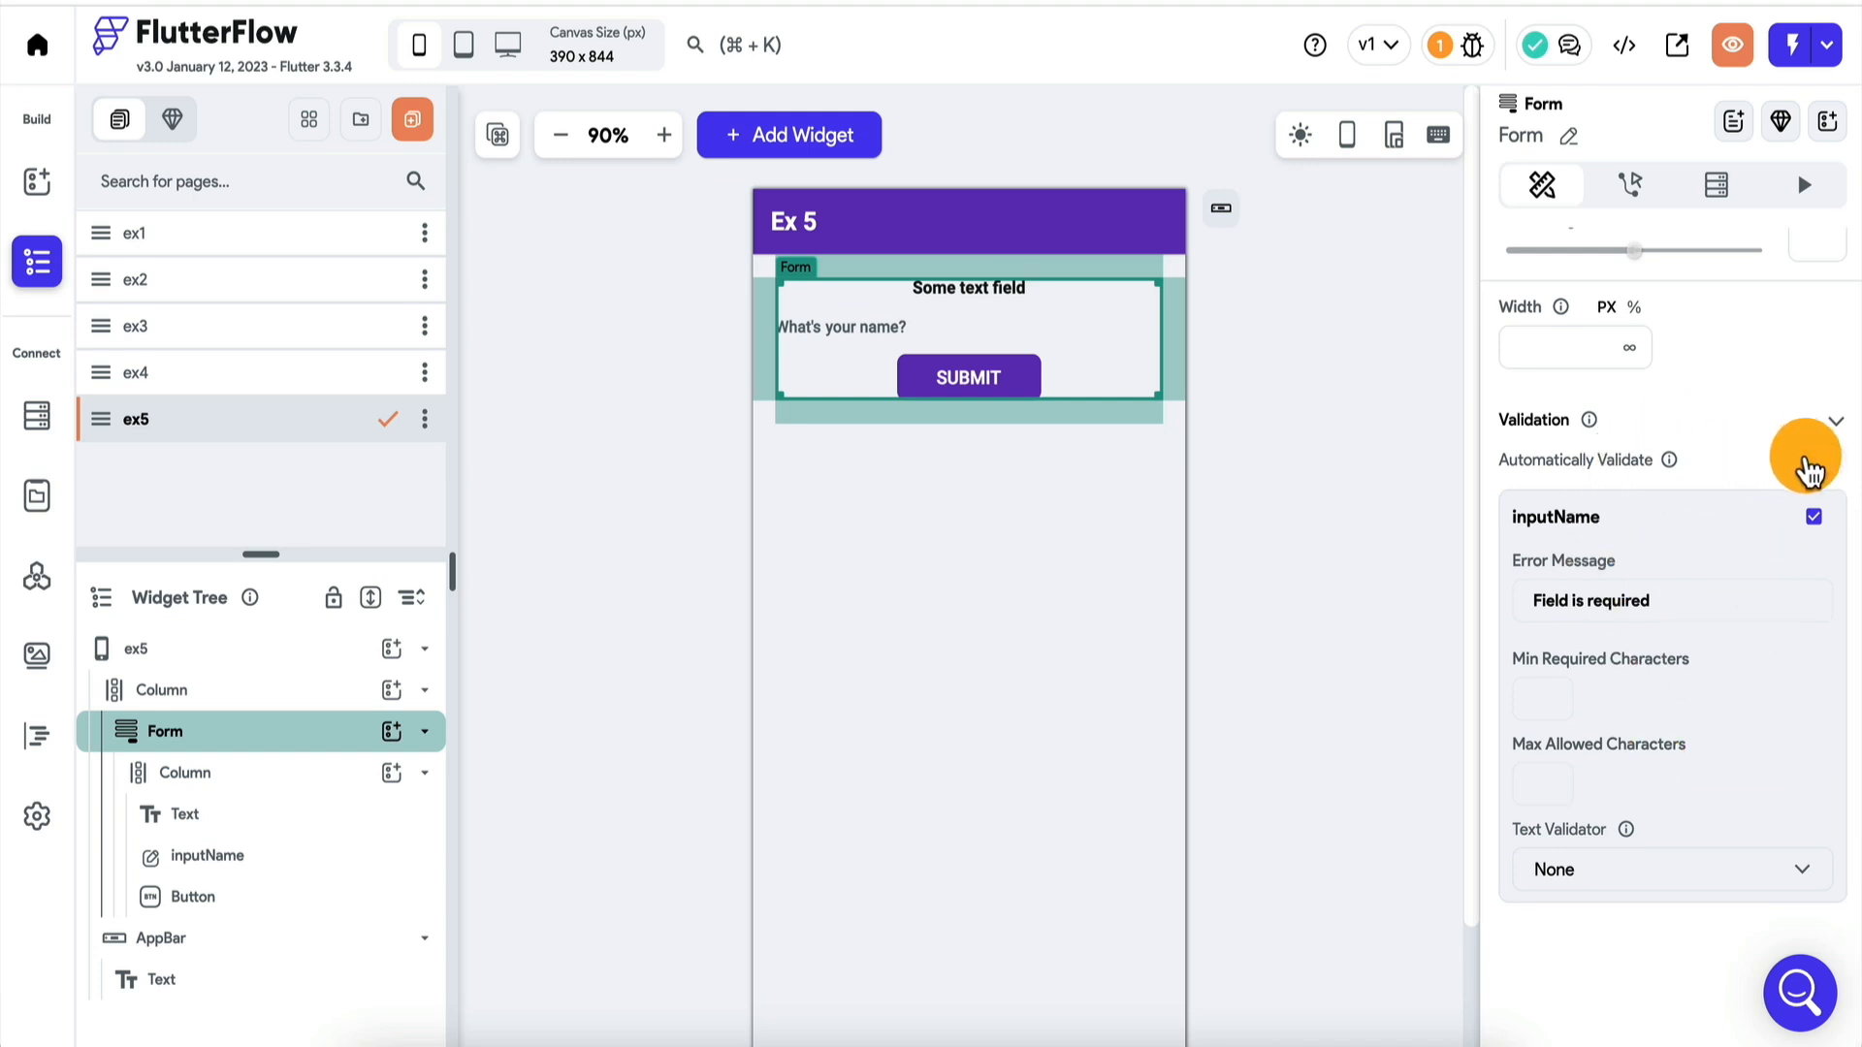
pyautogui.click(1829, 460)
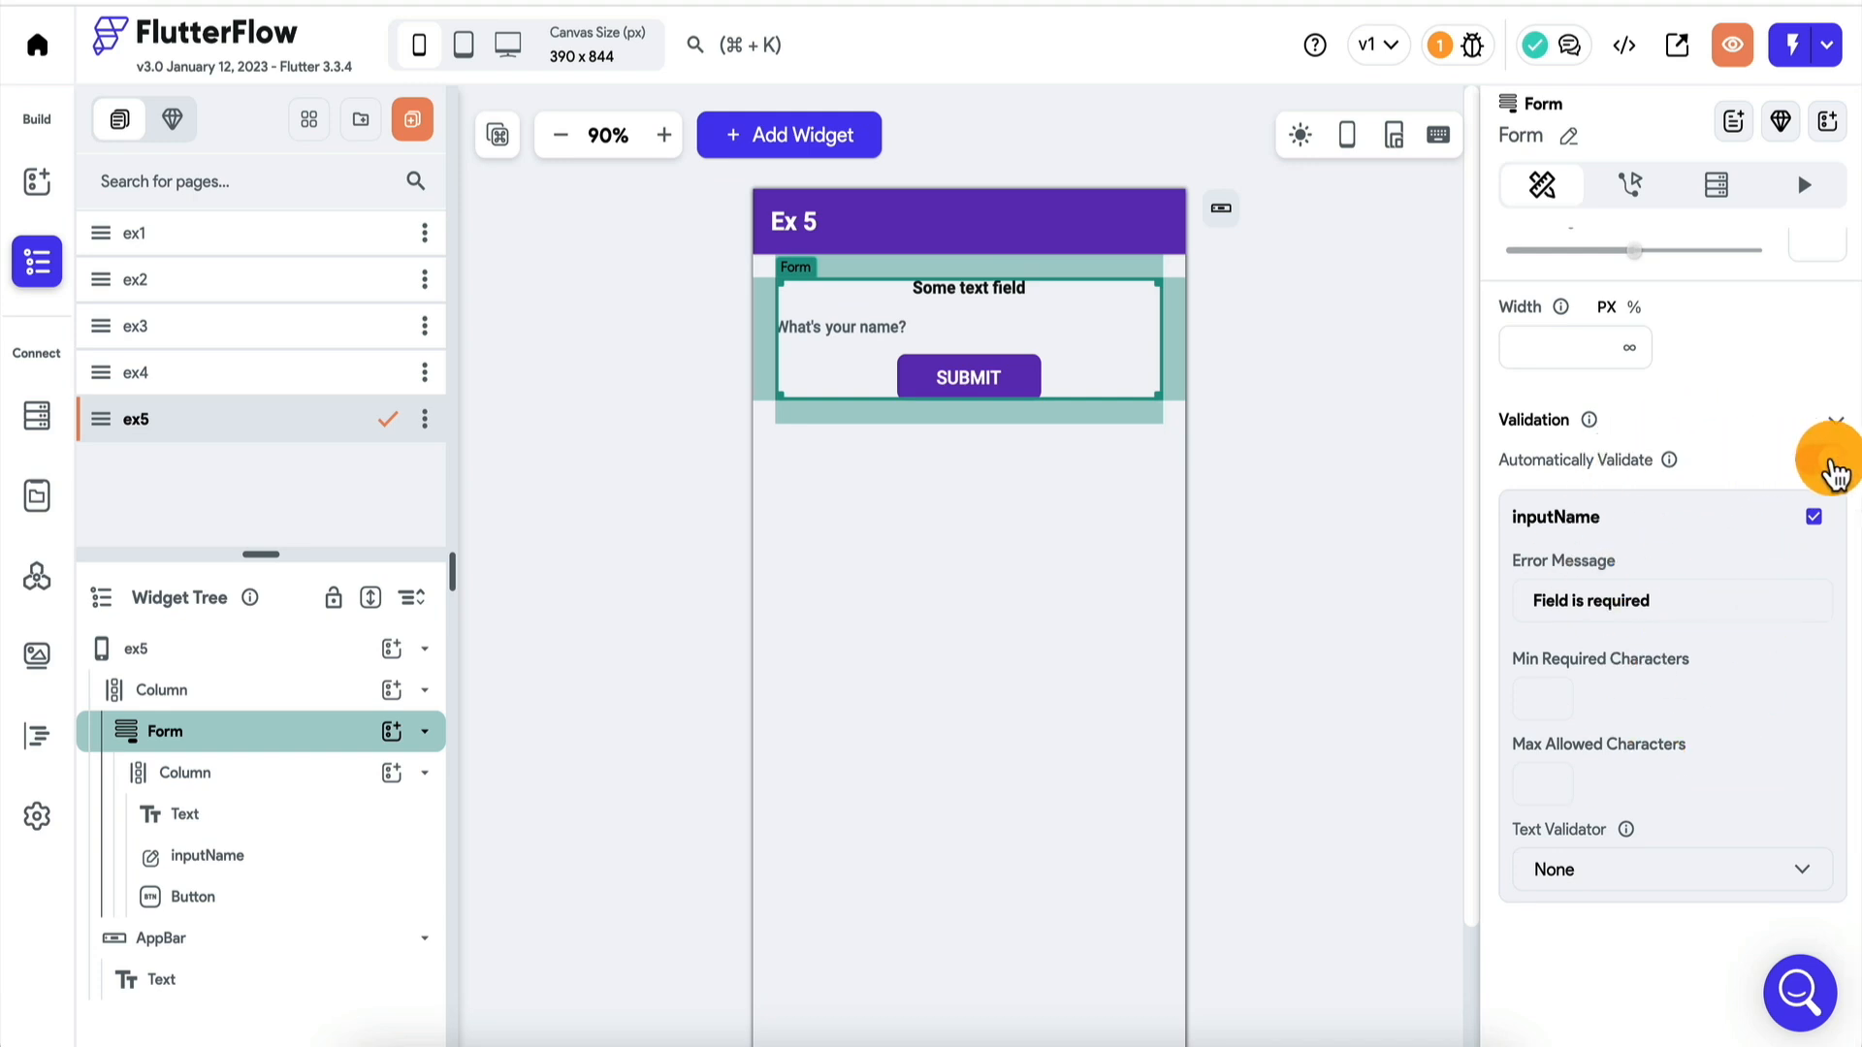
pyautogui.click(1810, 523)
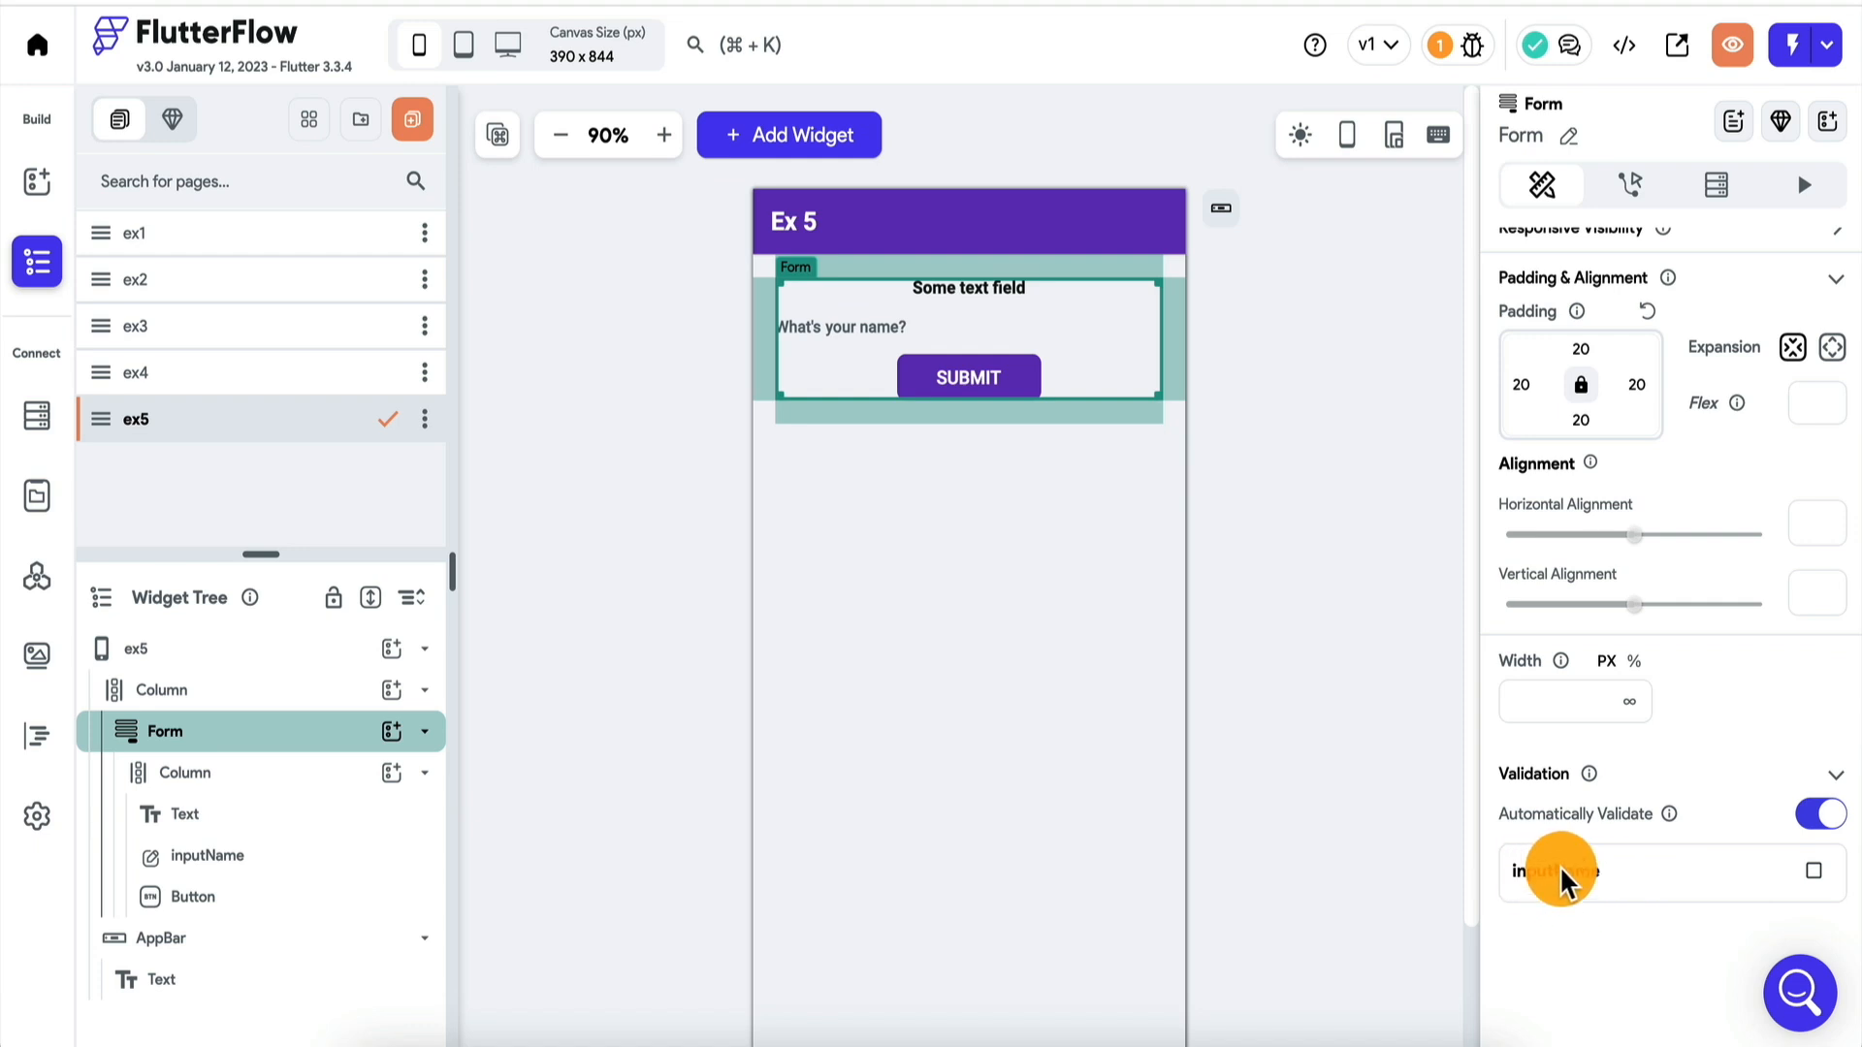
pyautogui.click(1814, 871)
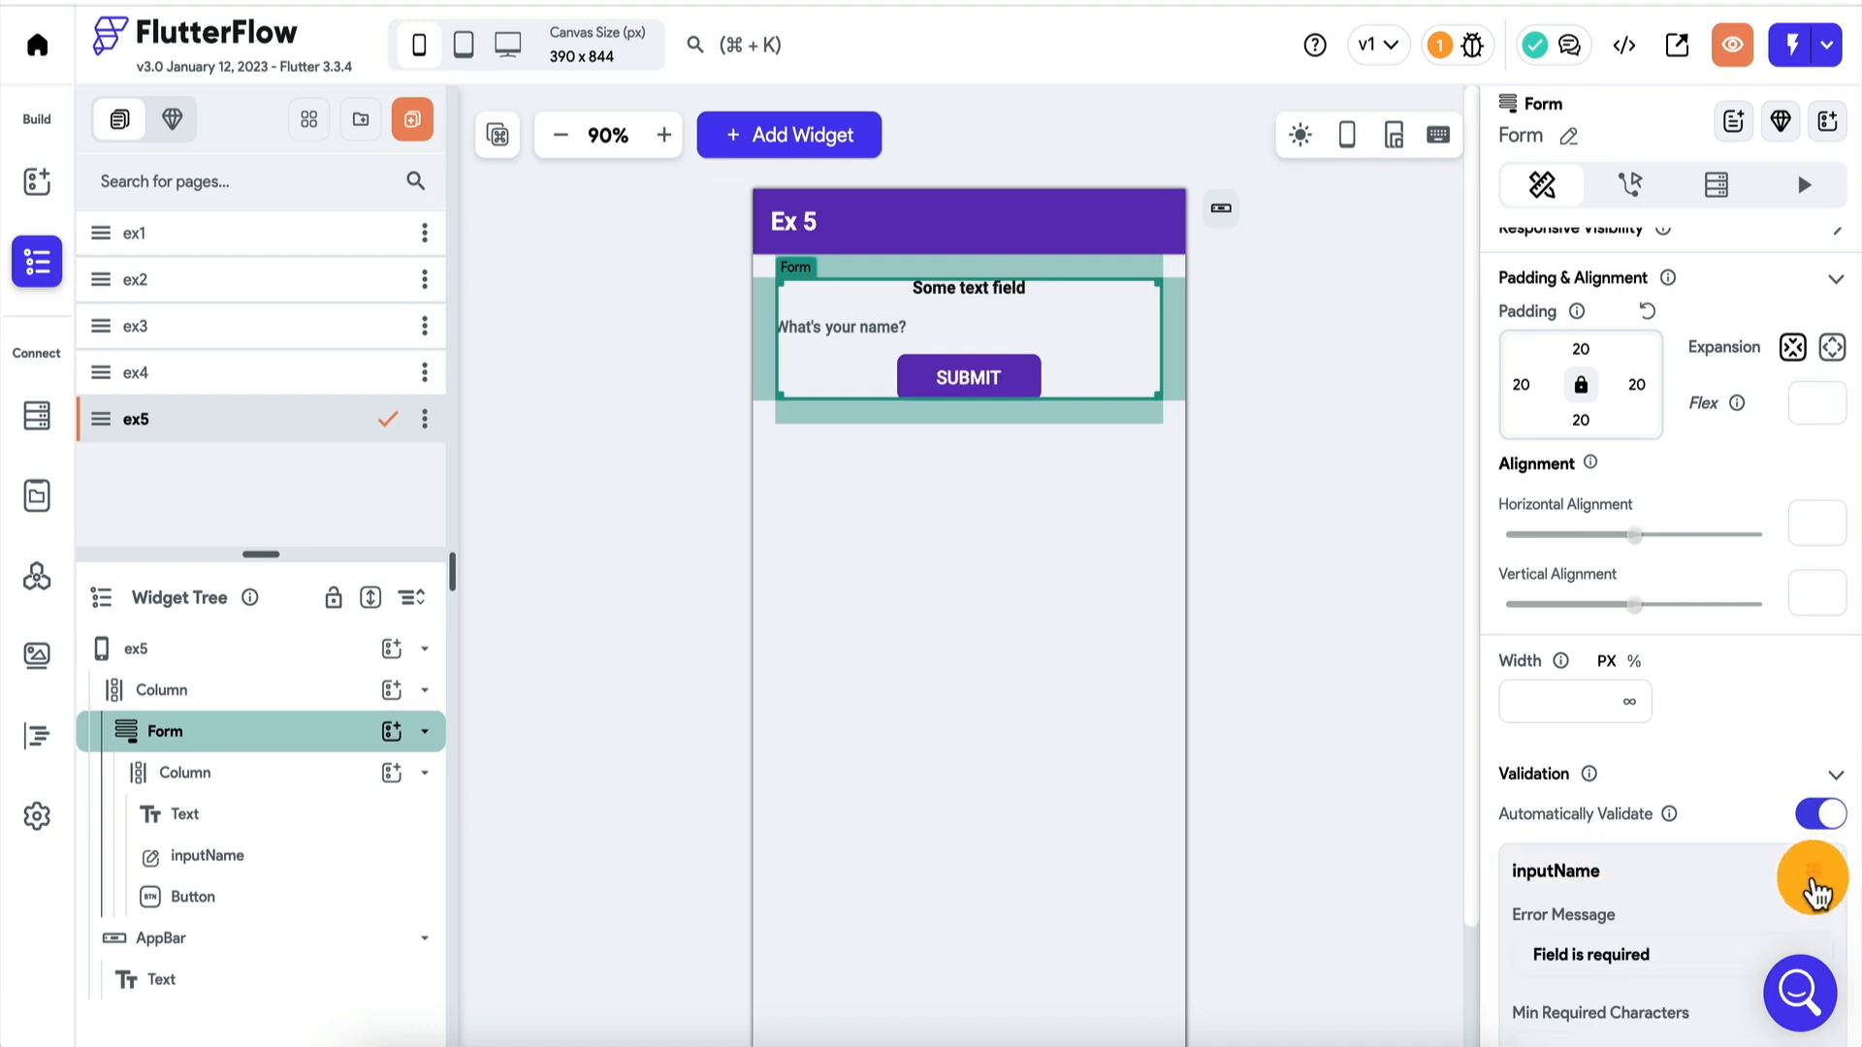
# Set the minimum required characters of inputName to 5 and look through its Text Validator options.
pyautogui.scroll(-3, 1654, 847)
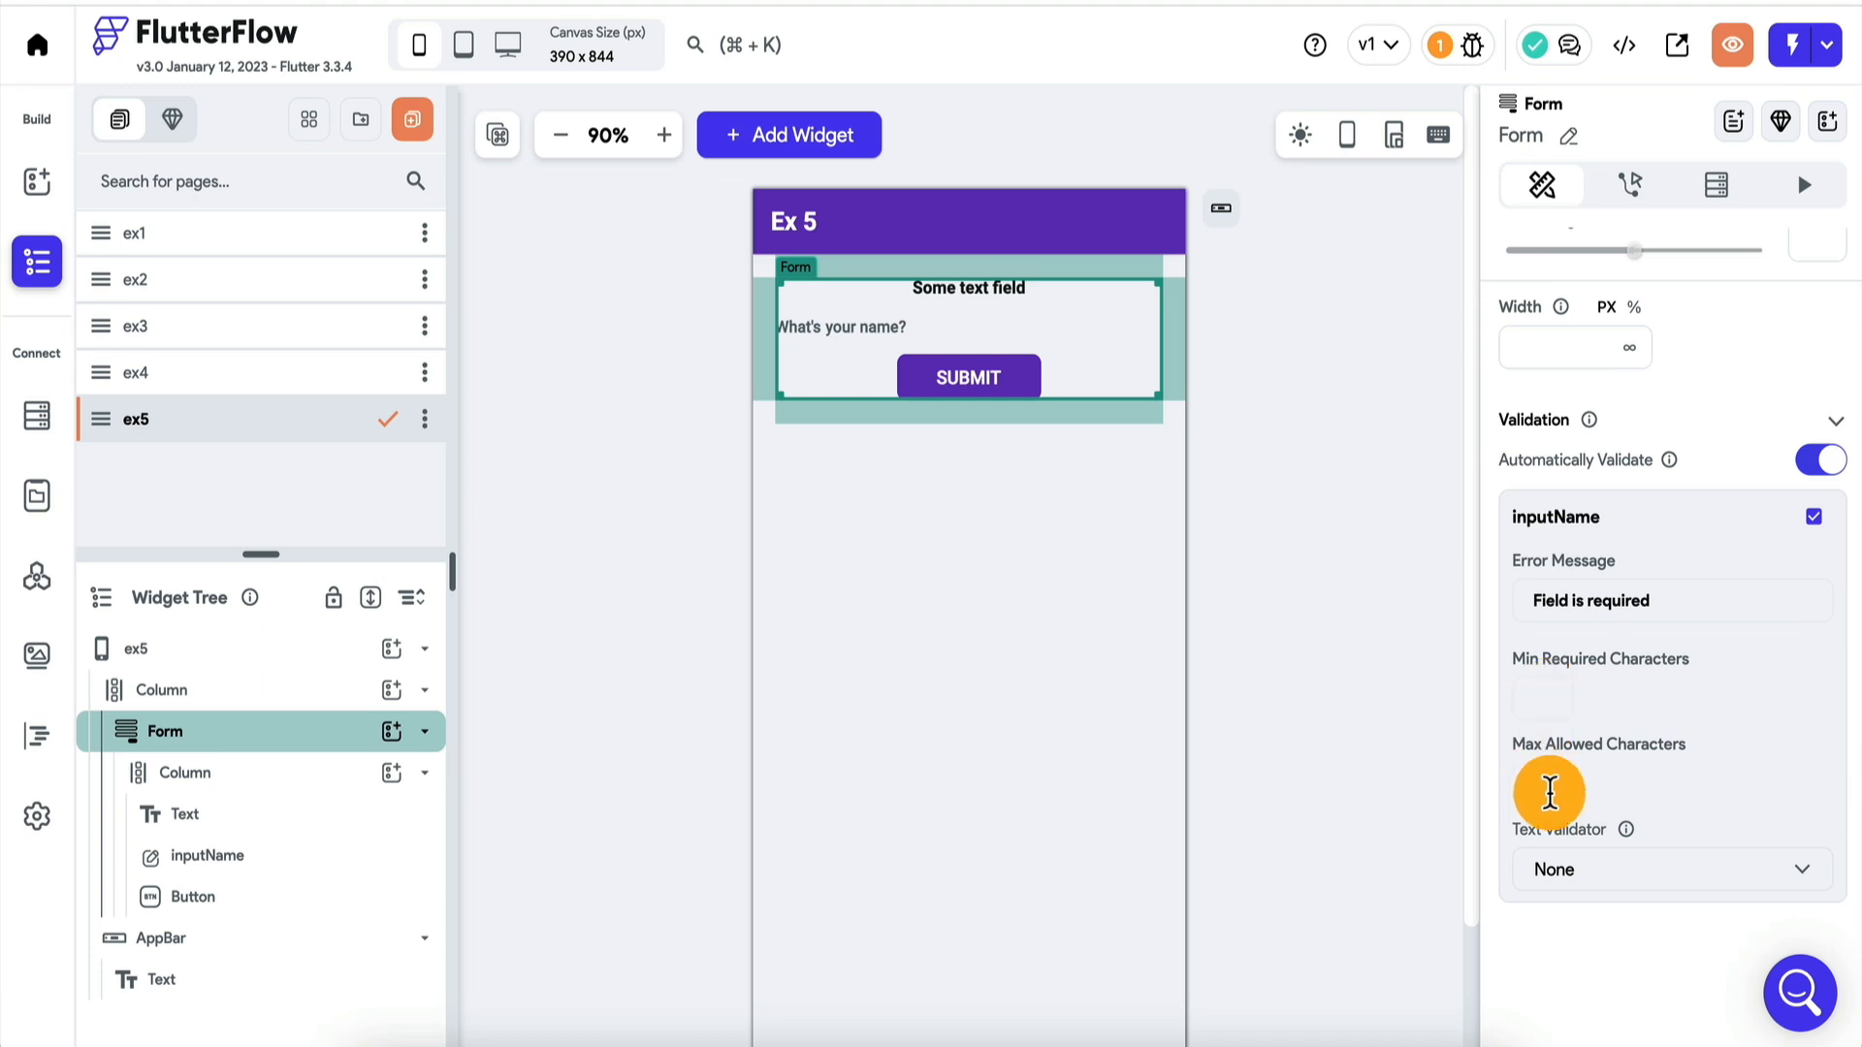
pyautogui.click(1551, 696)
pyautogui.write('5')
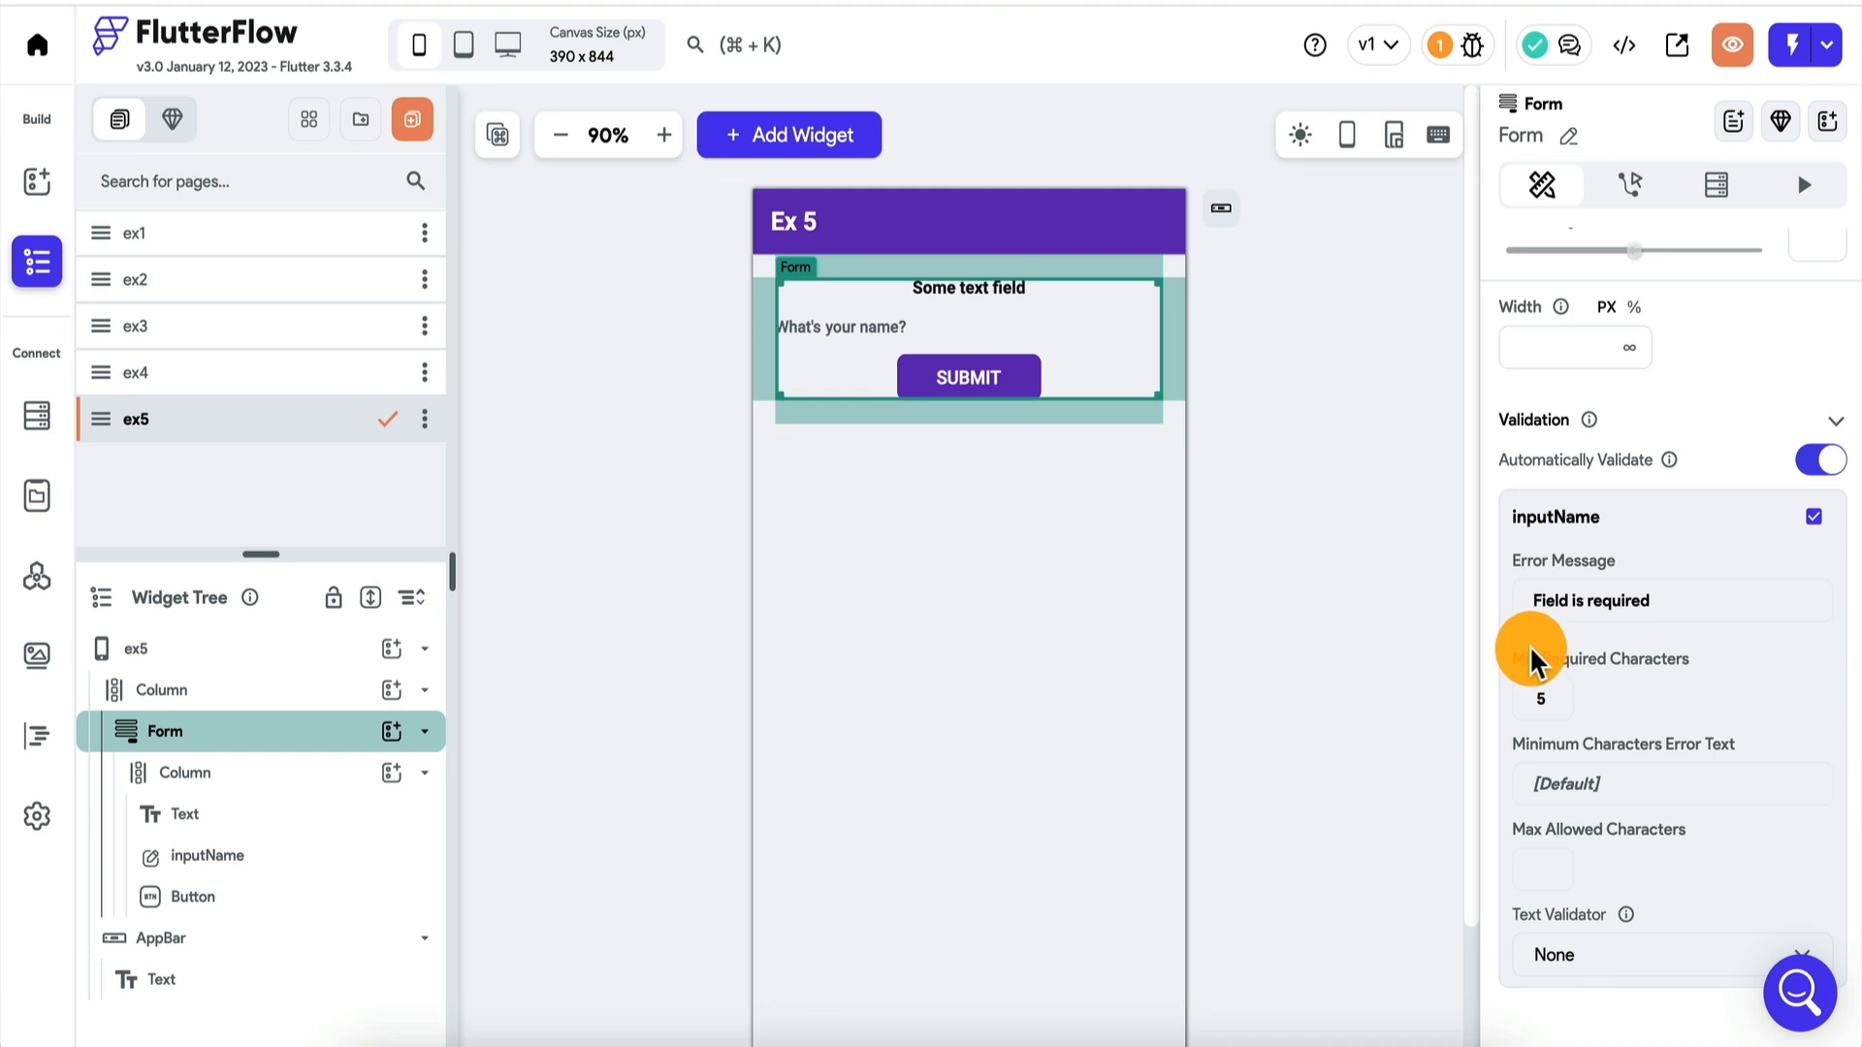
pyautogui.click(1543, 700)
pyautogui.press('BackSpace')
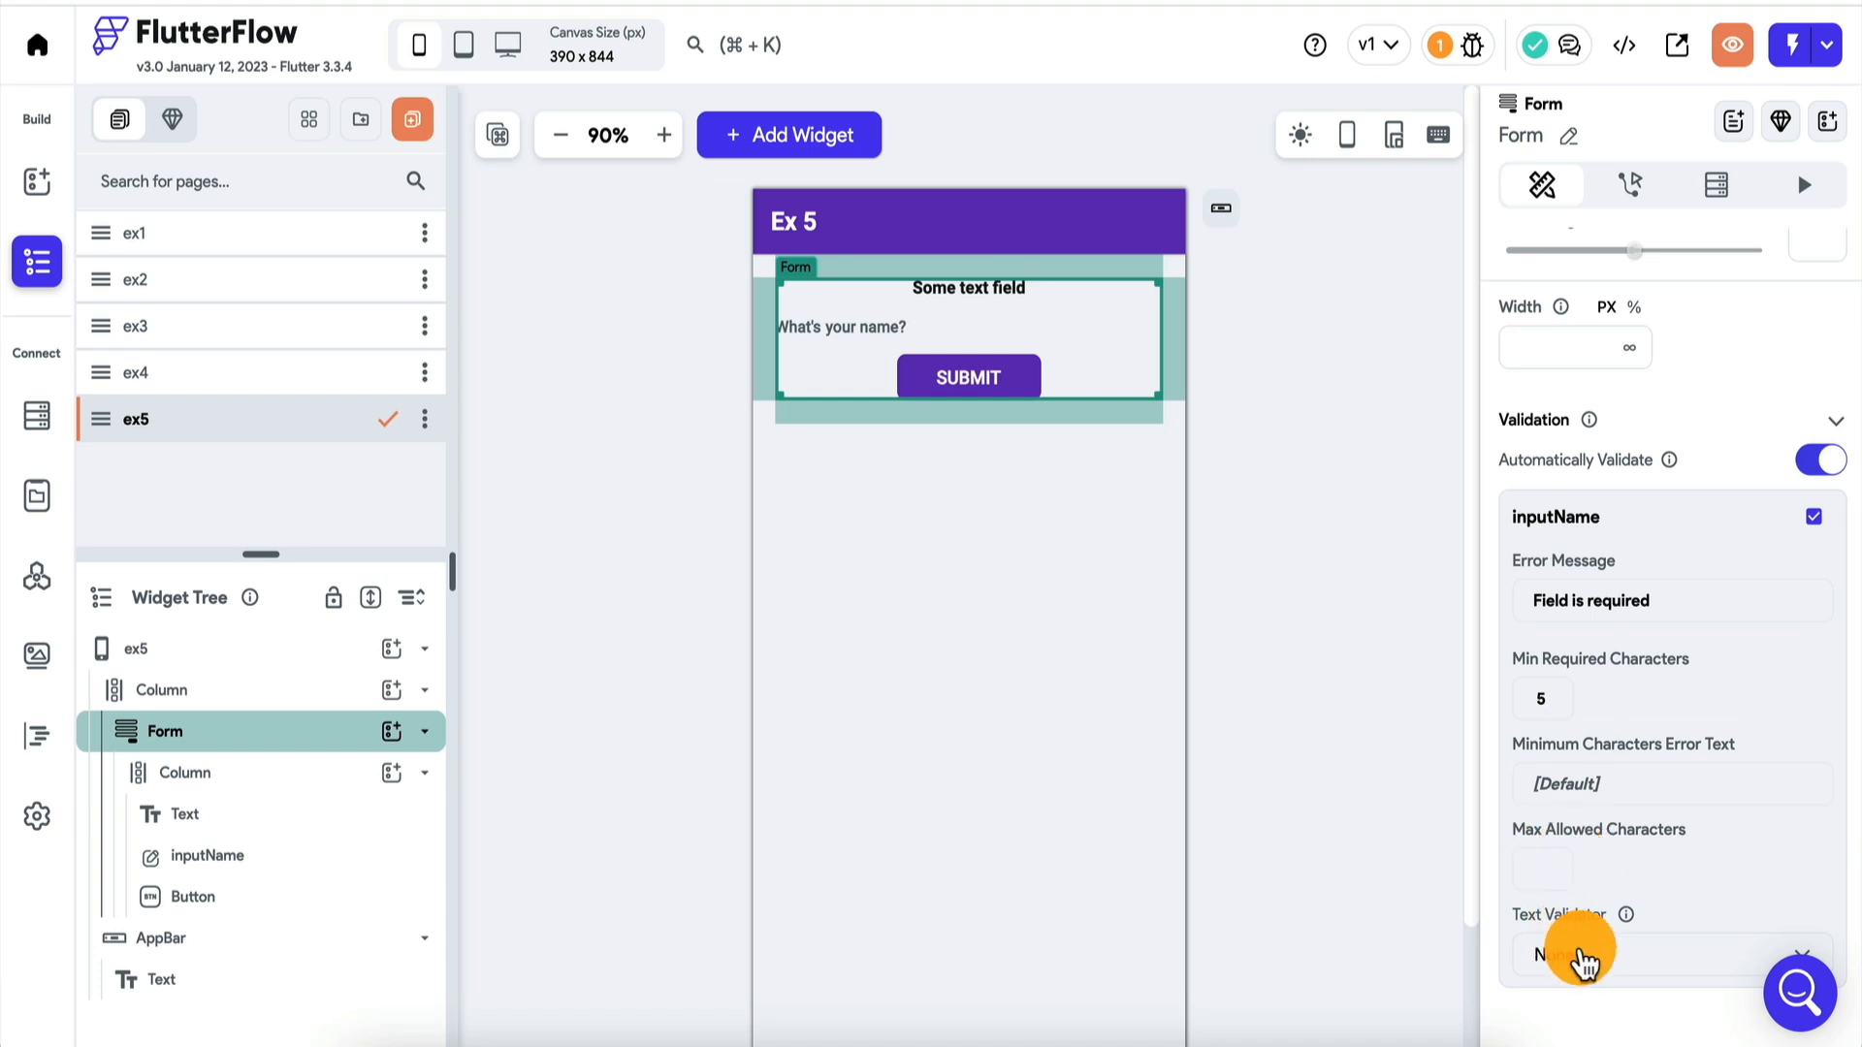
pyautogui.scroll(-1, 1587, 883)
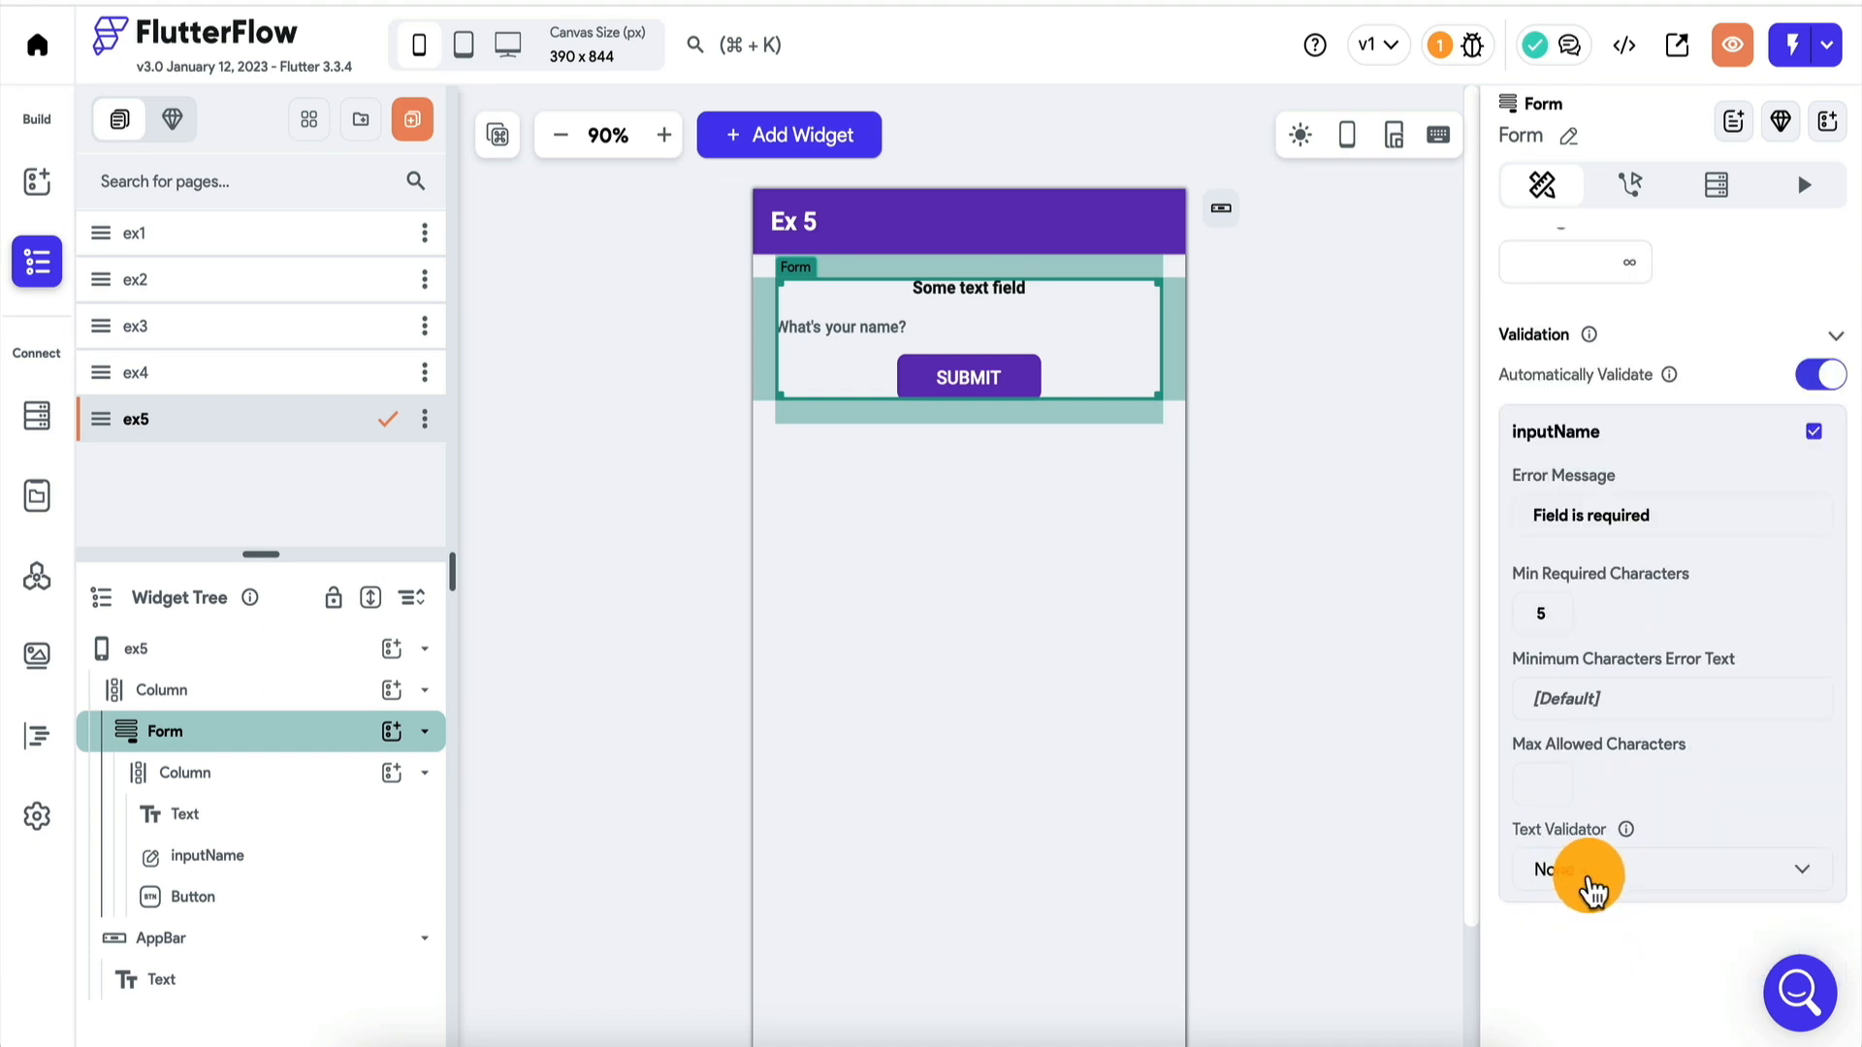
pyautogui.click(1590, 887)
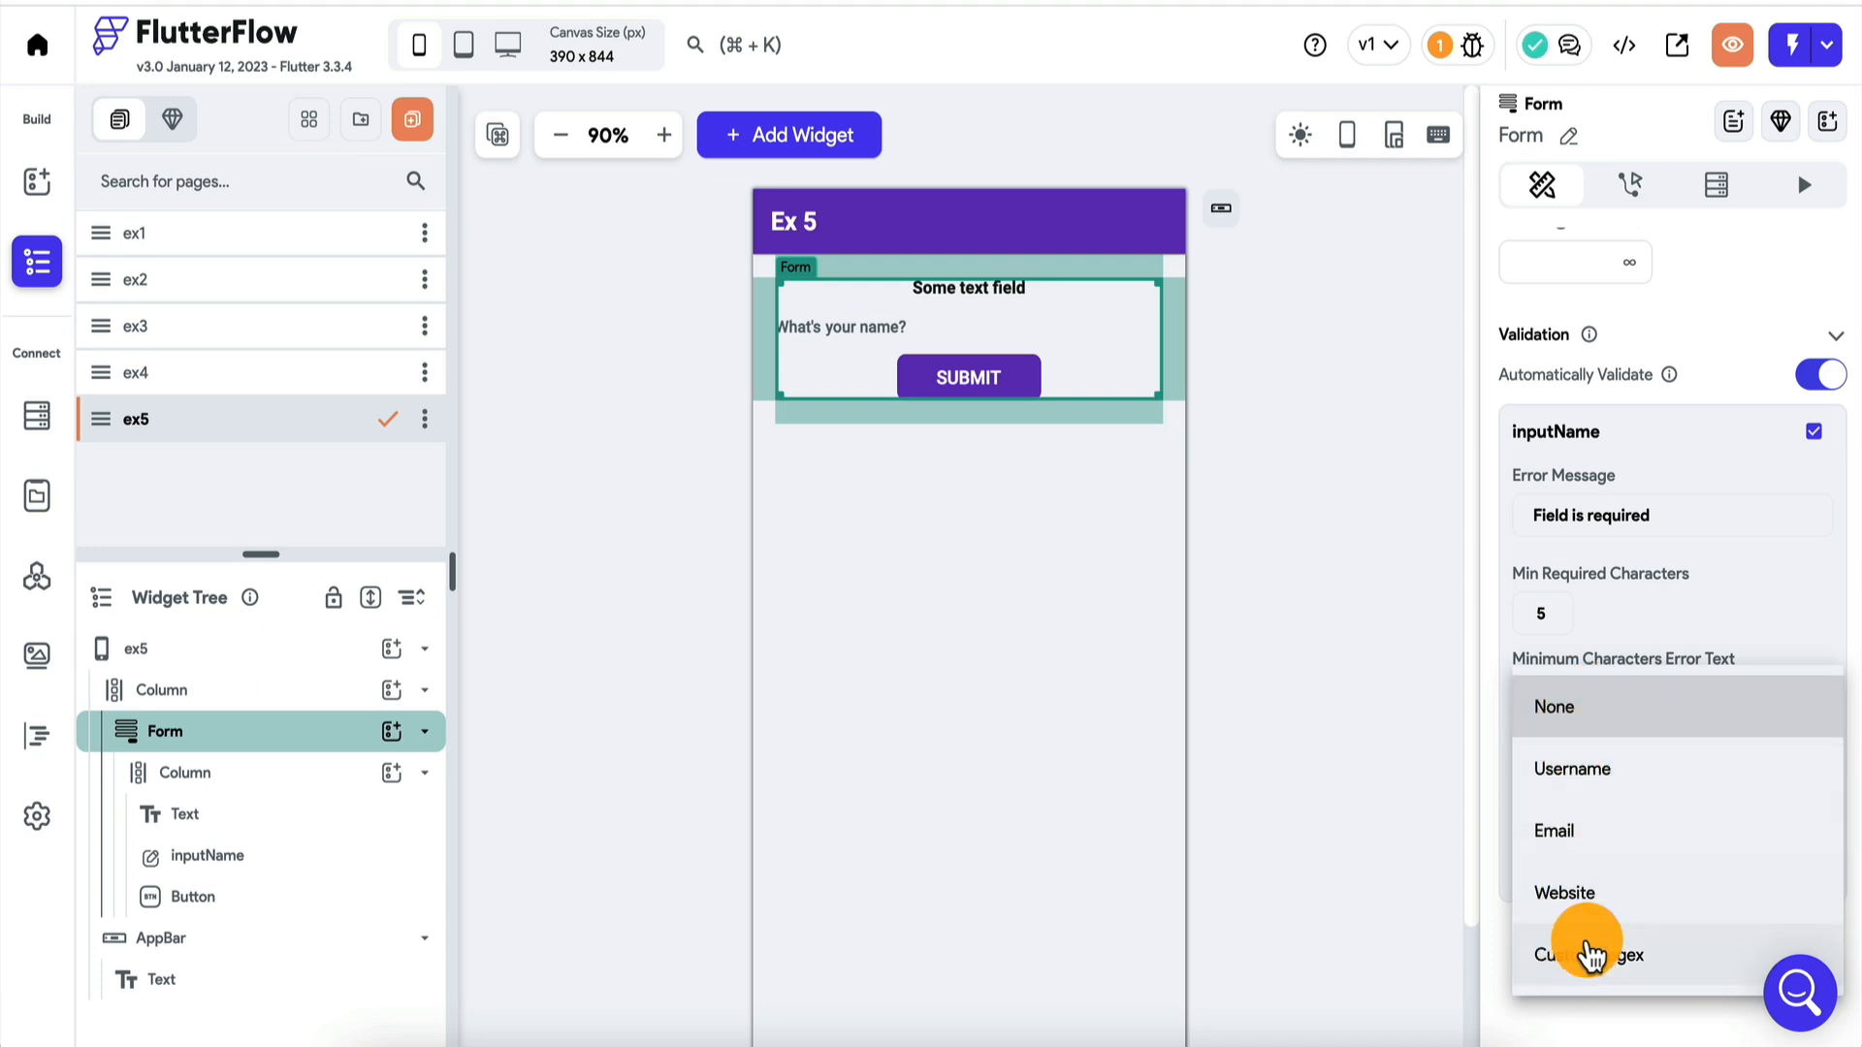
pyautogui.press('Escape')
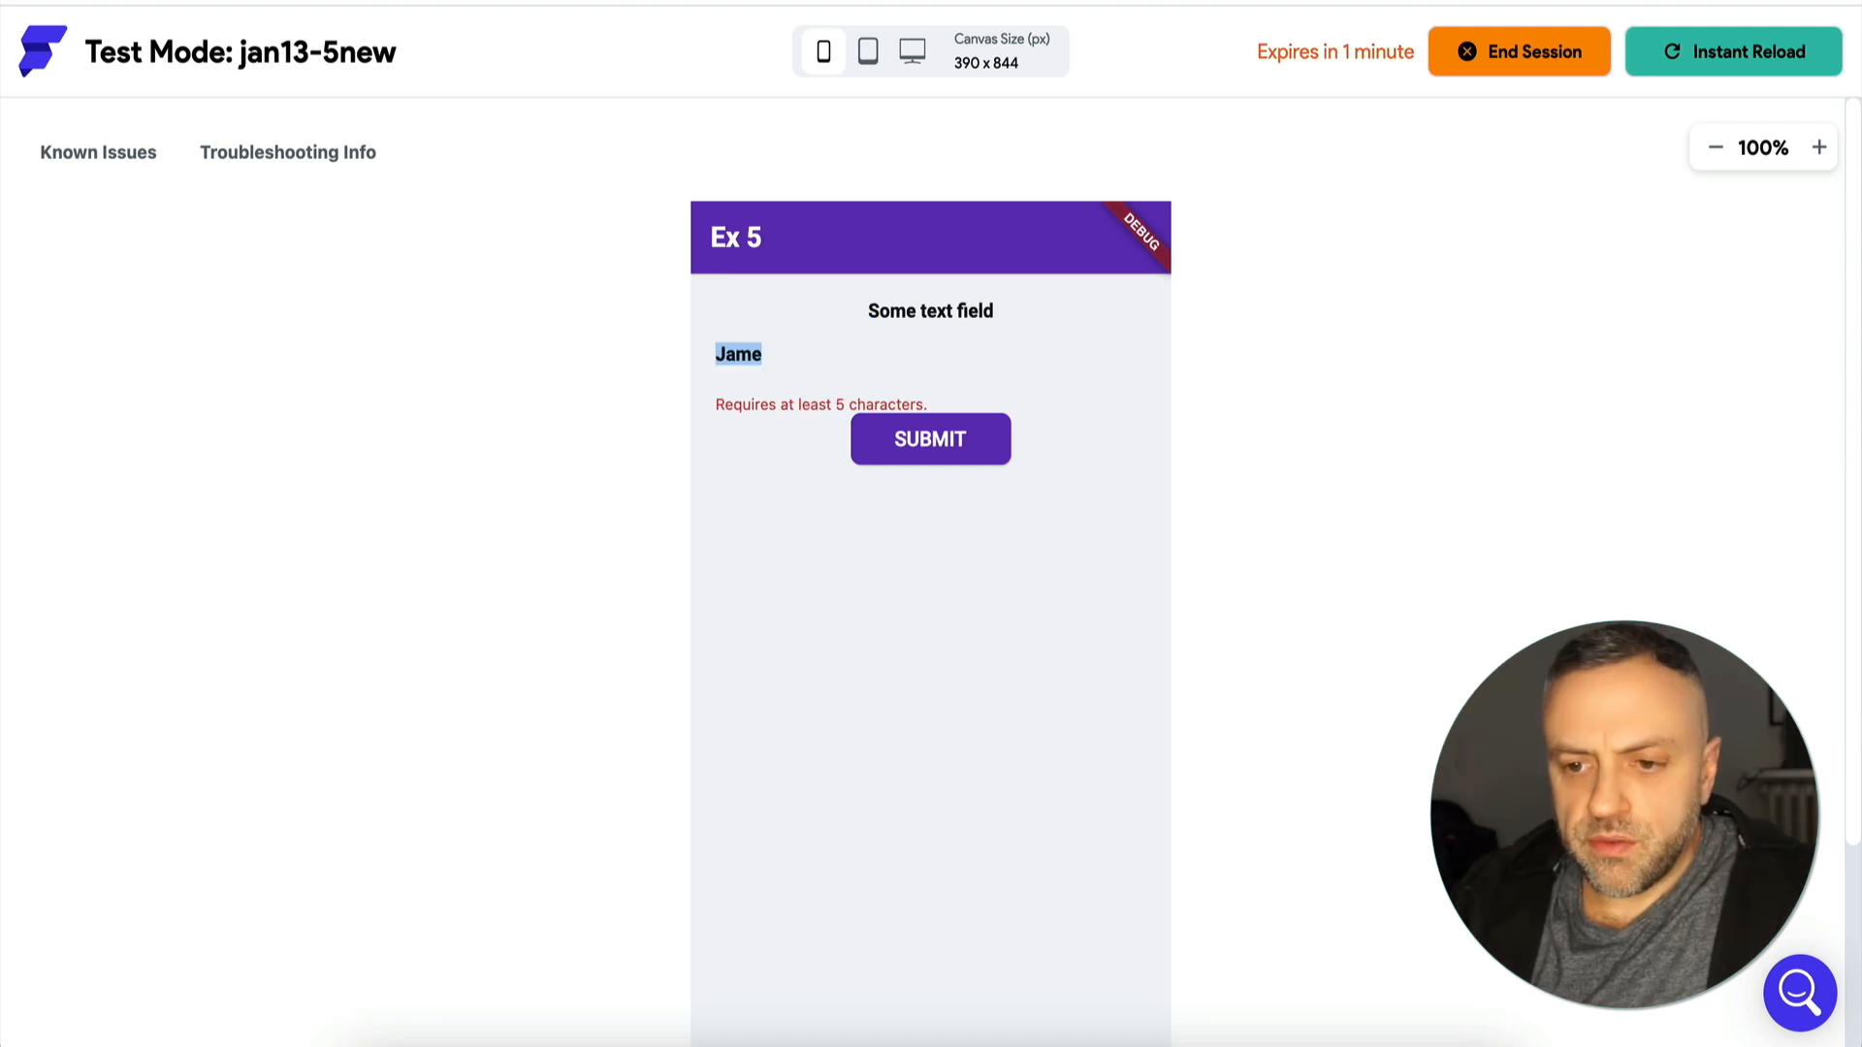
# Test the minimum length validation in Test Mode by entering a five-letter first name in the name field.
pyautogui.write('J')
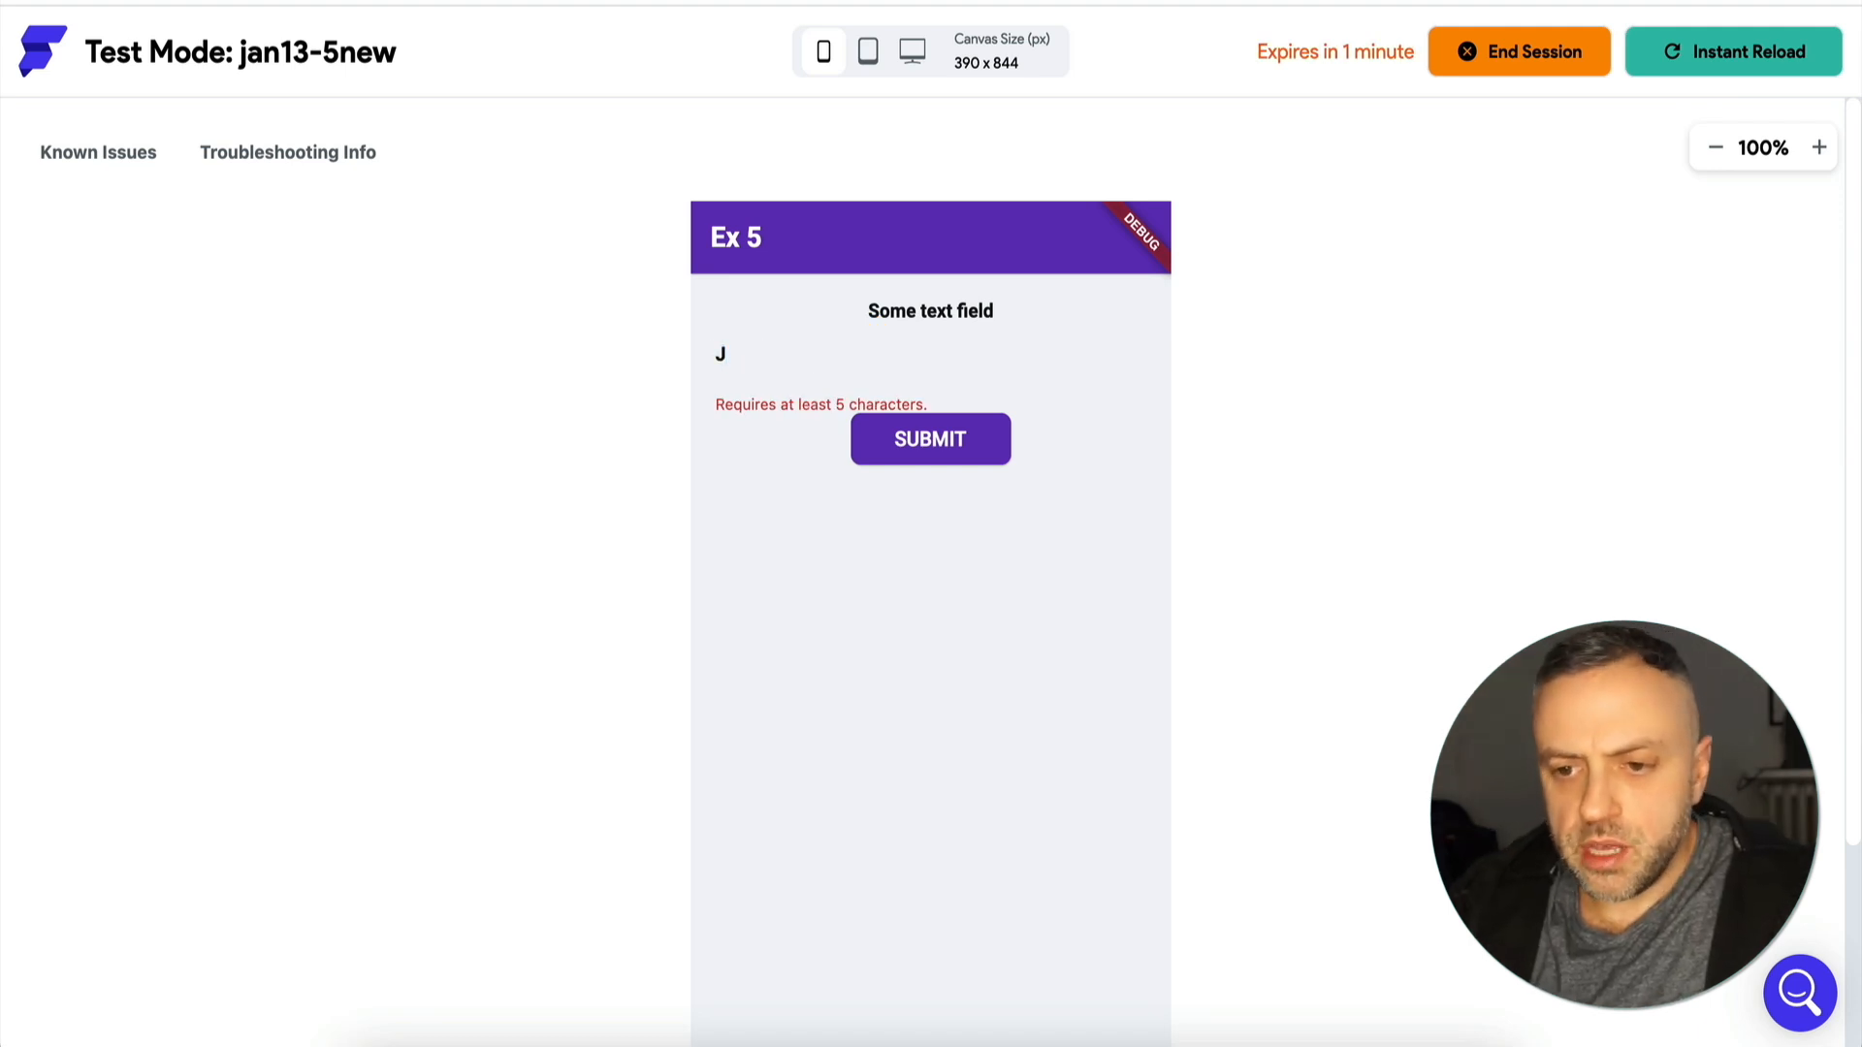
pyautogui.write('ame')
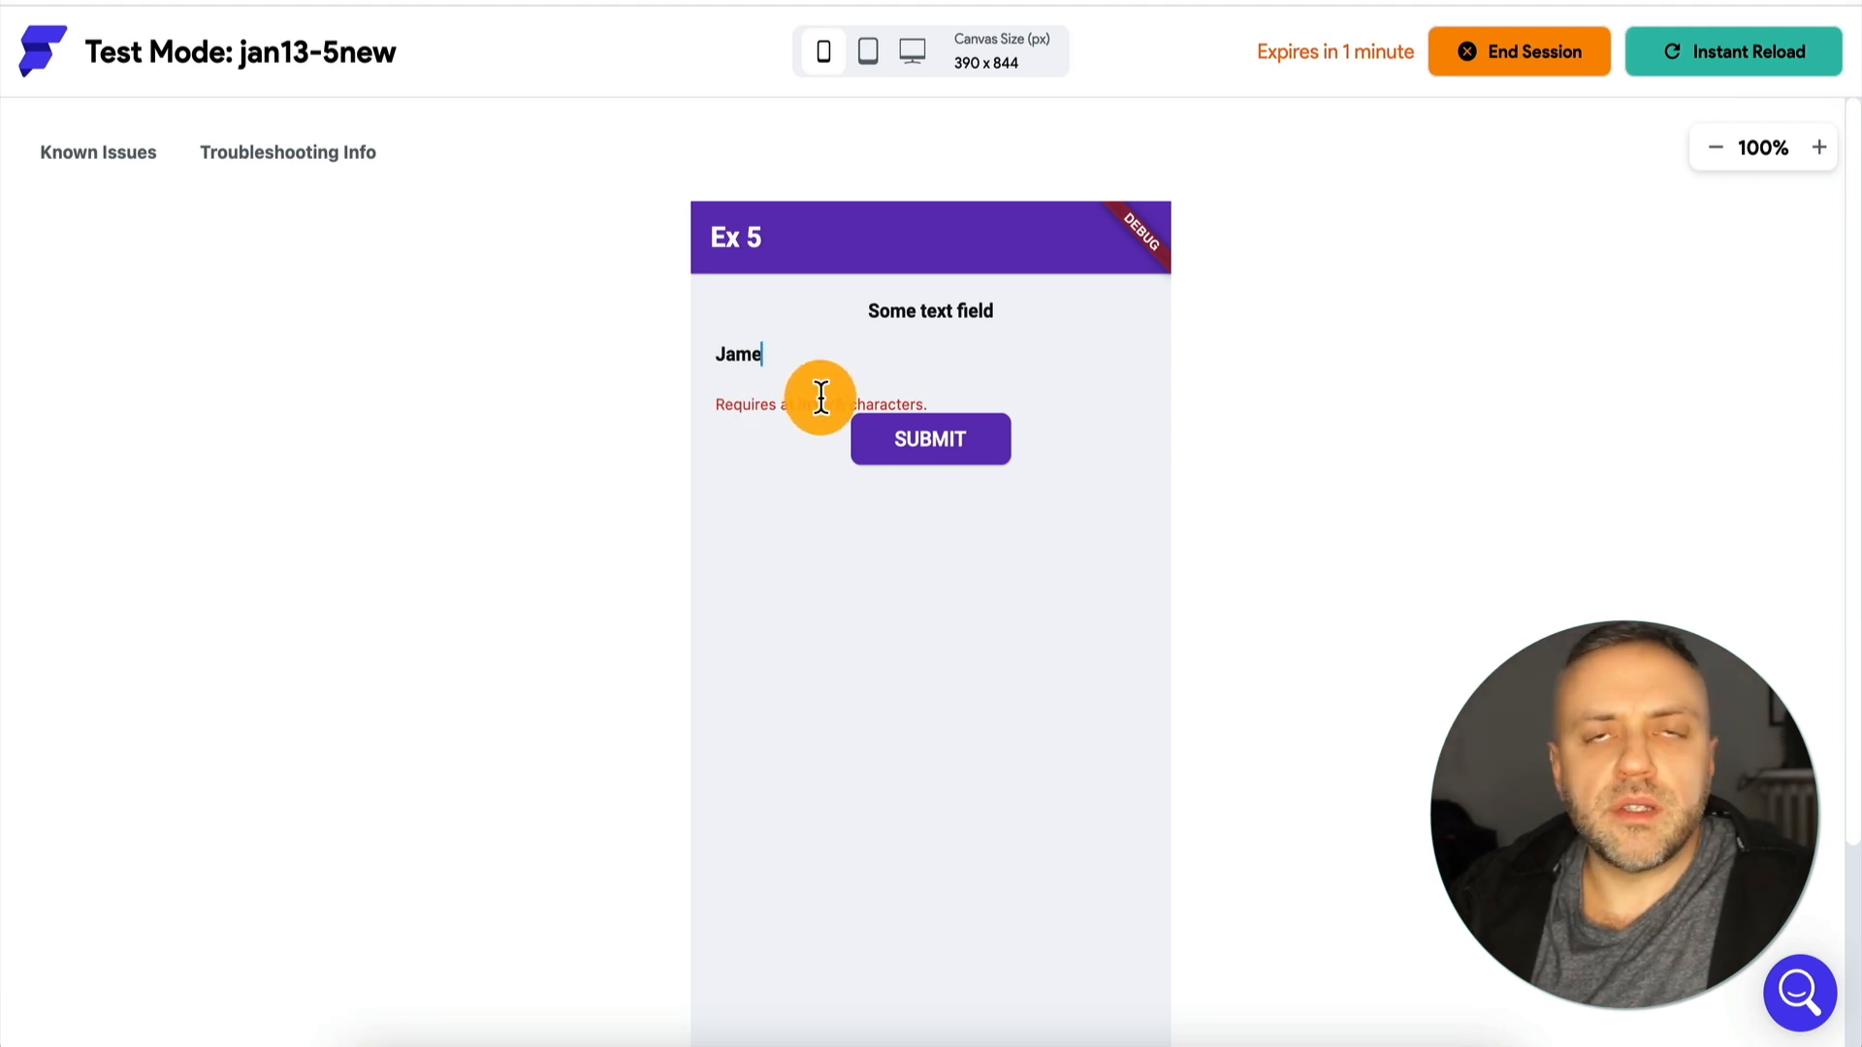
pyautogui.write('s')
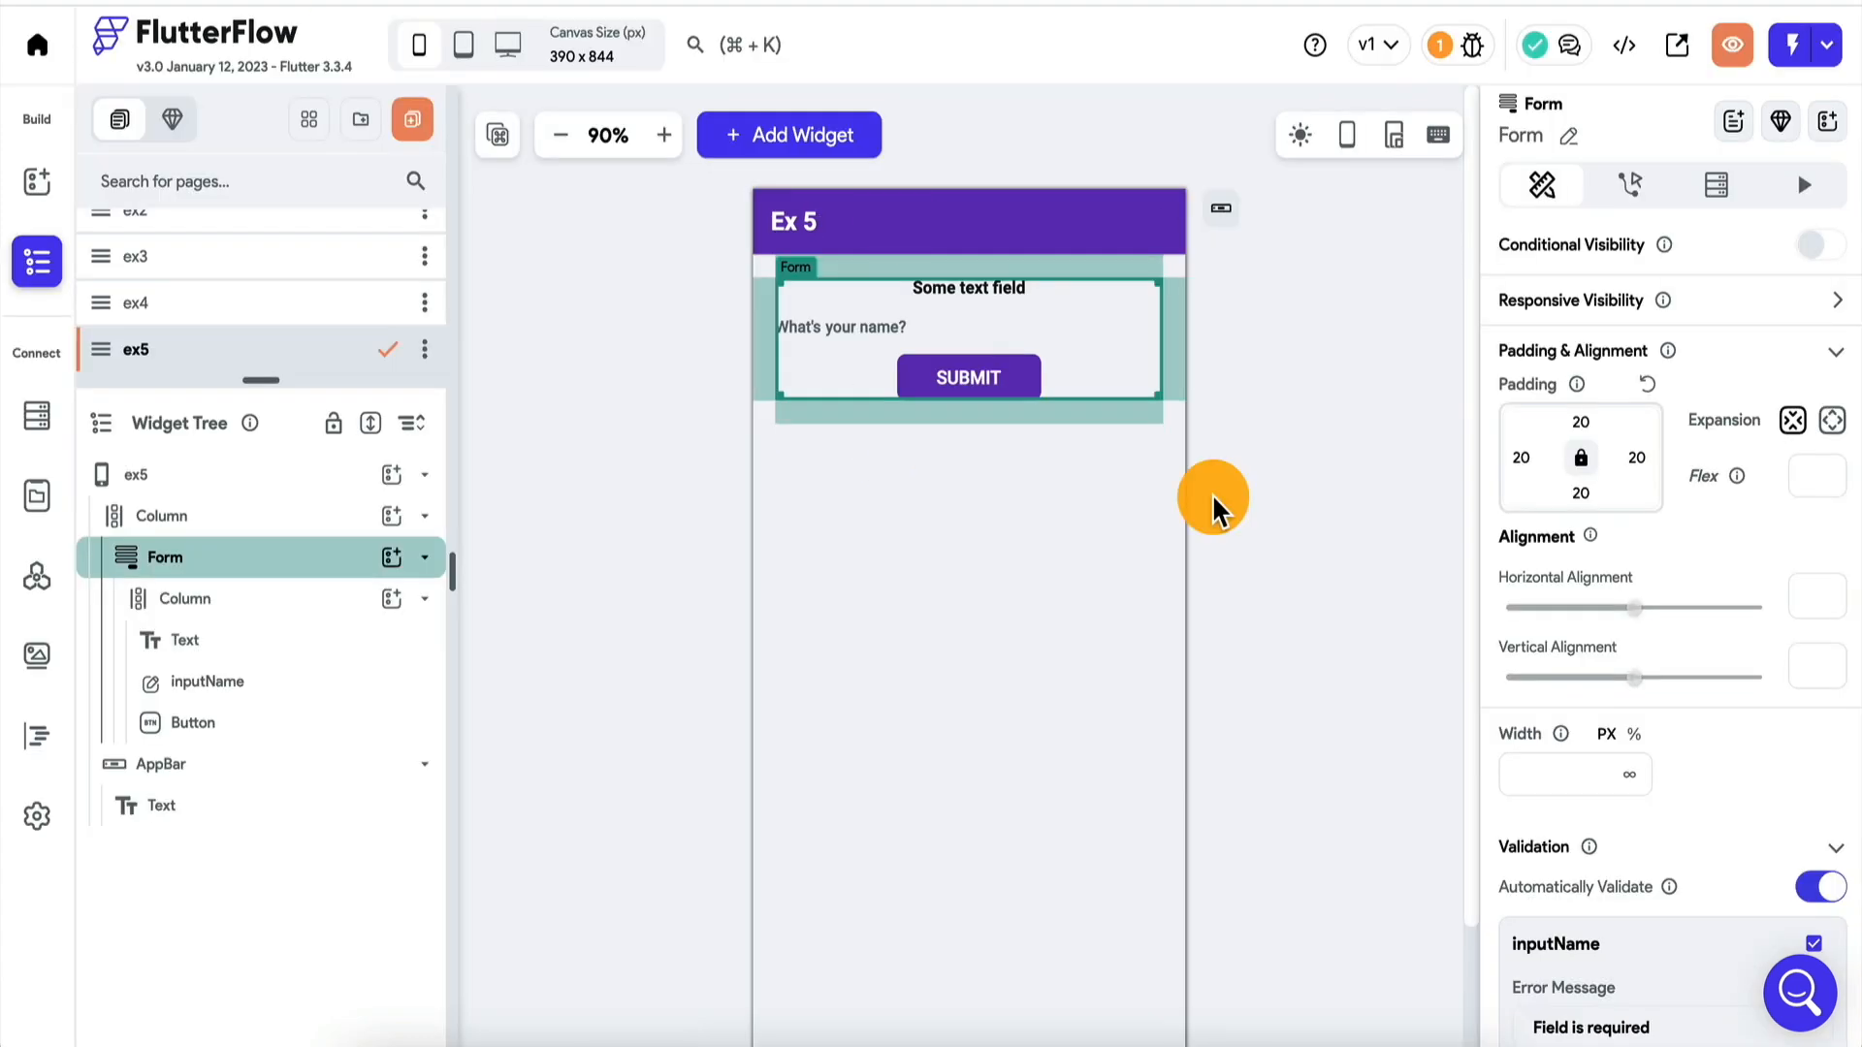
# Set the Text Validator of inputName to Custom Regex and enter a digit pattern starting with \d.
pyautogui.scroll(-5, 1660, 629)
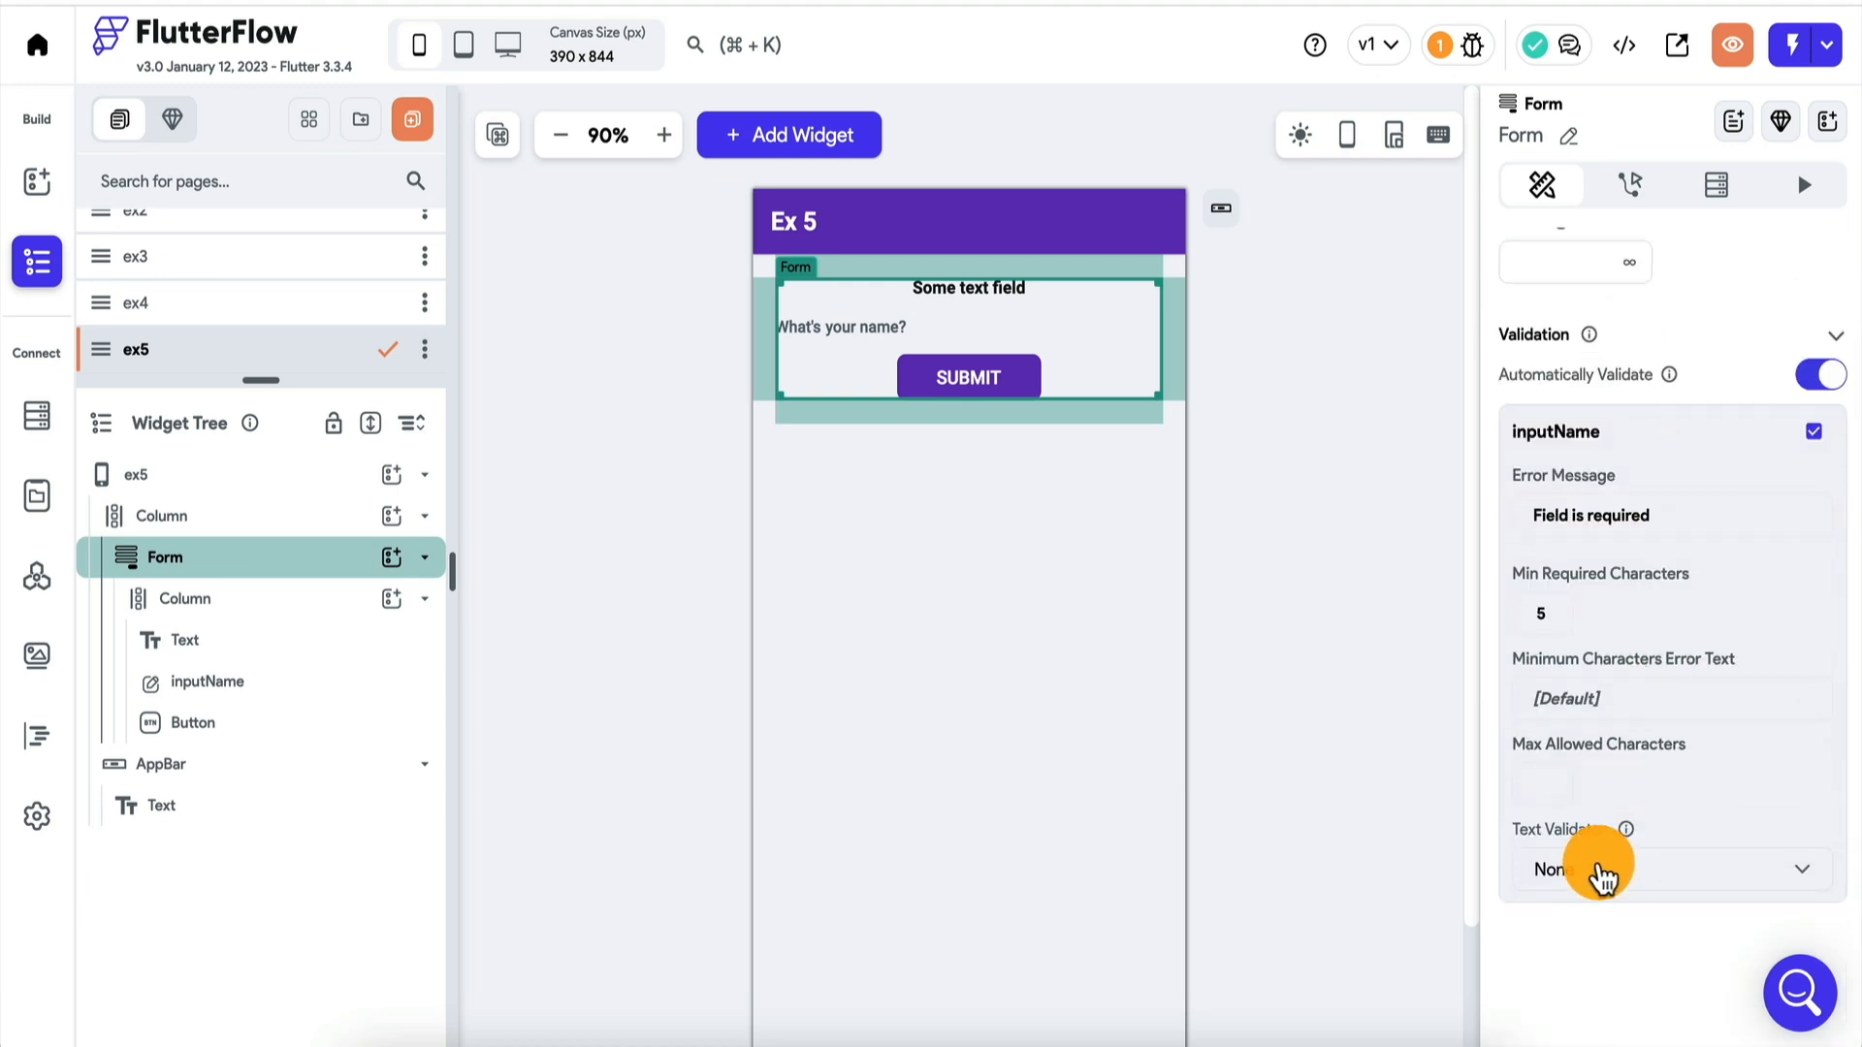
pyautogui.click(1600, 873)
pyautogui.click(1607, 954)
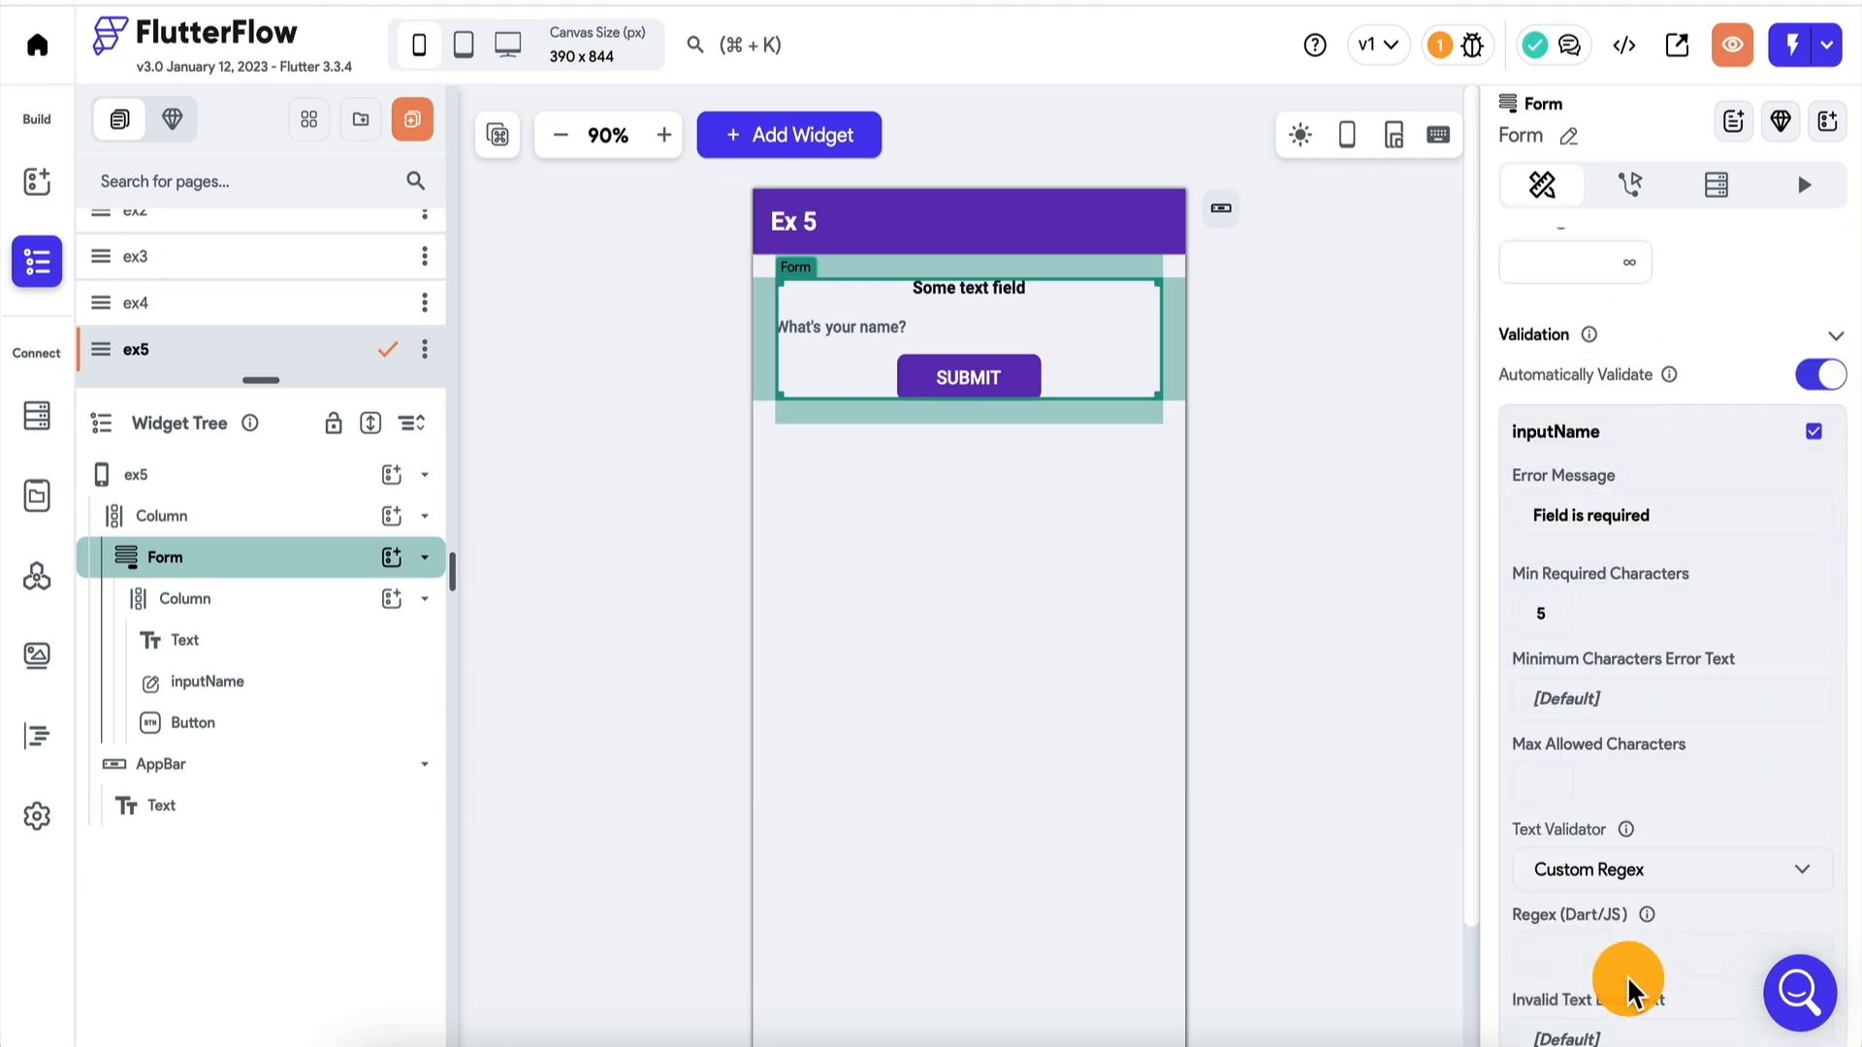
pyautogui.scroll(-2, 1630, 989)
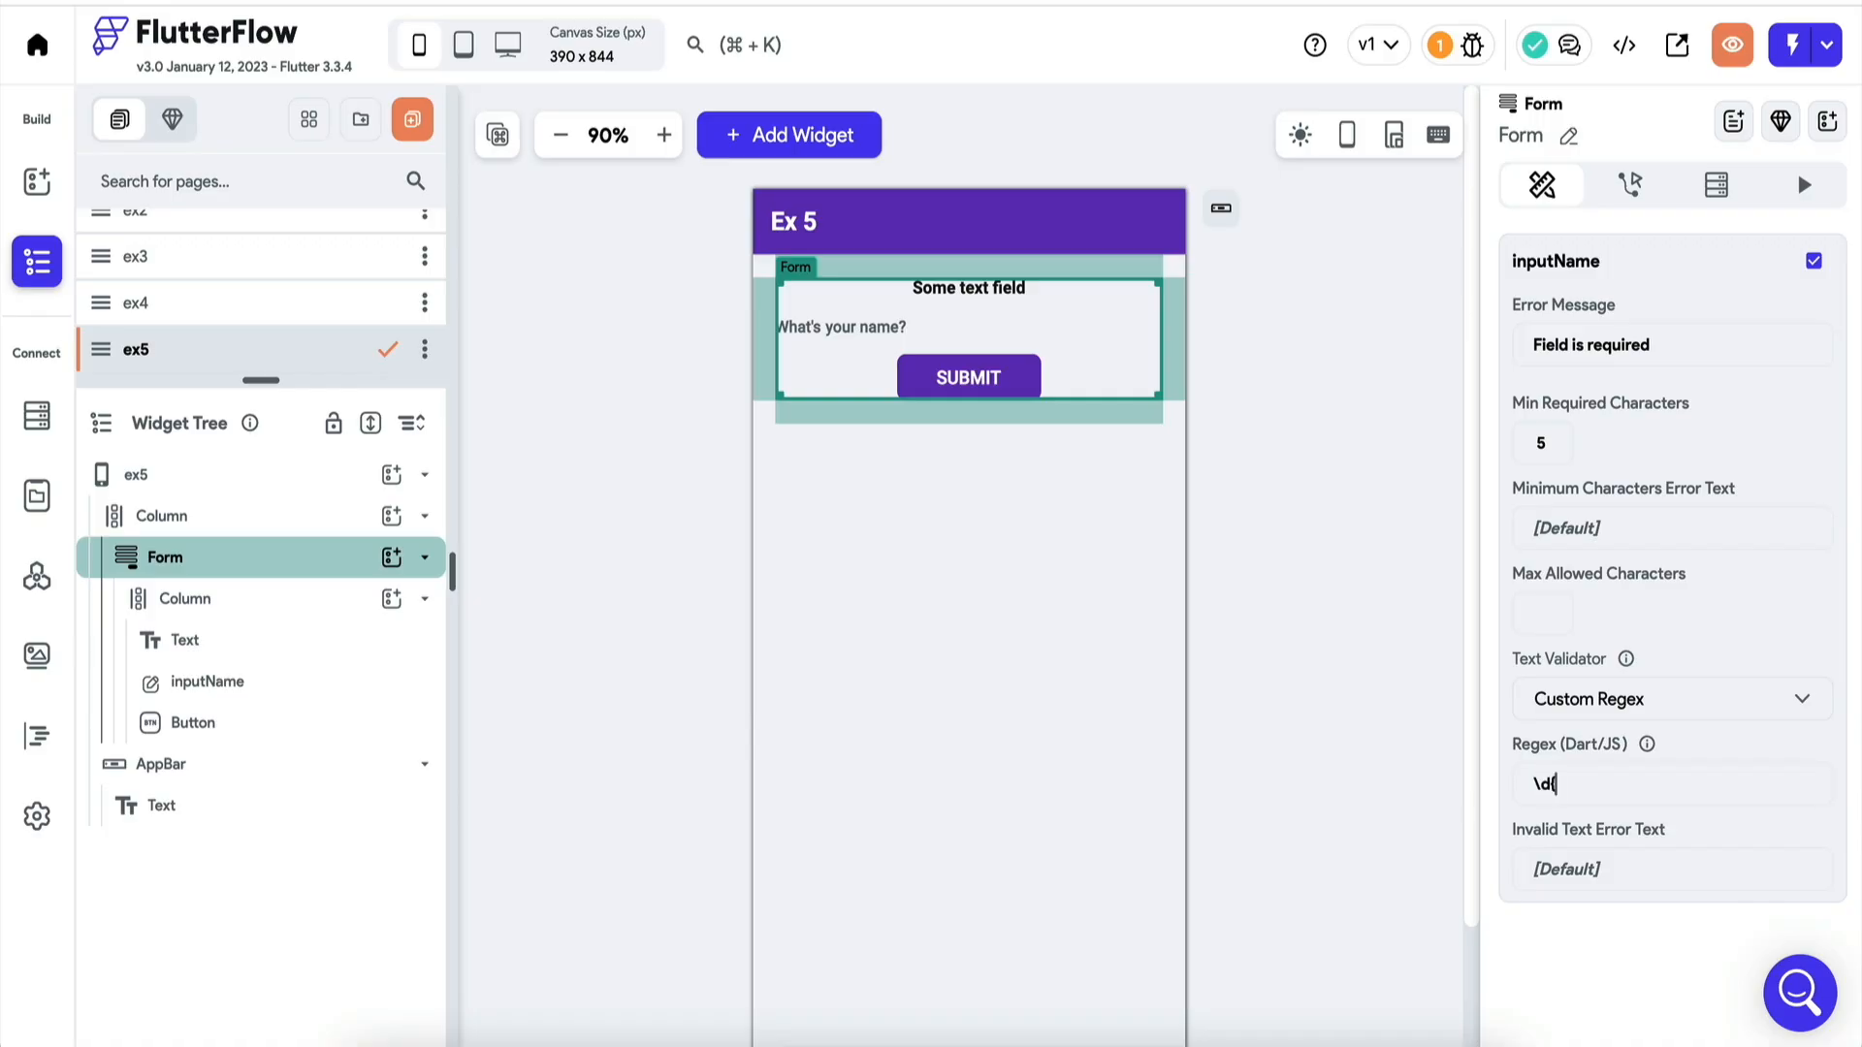
pyautogui.write('}')
pyautogui.click(1602, 790)
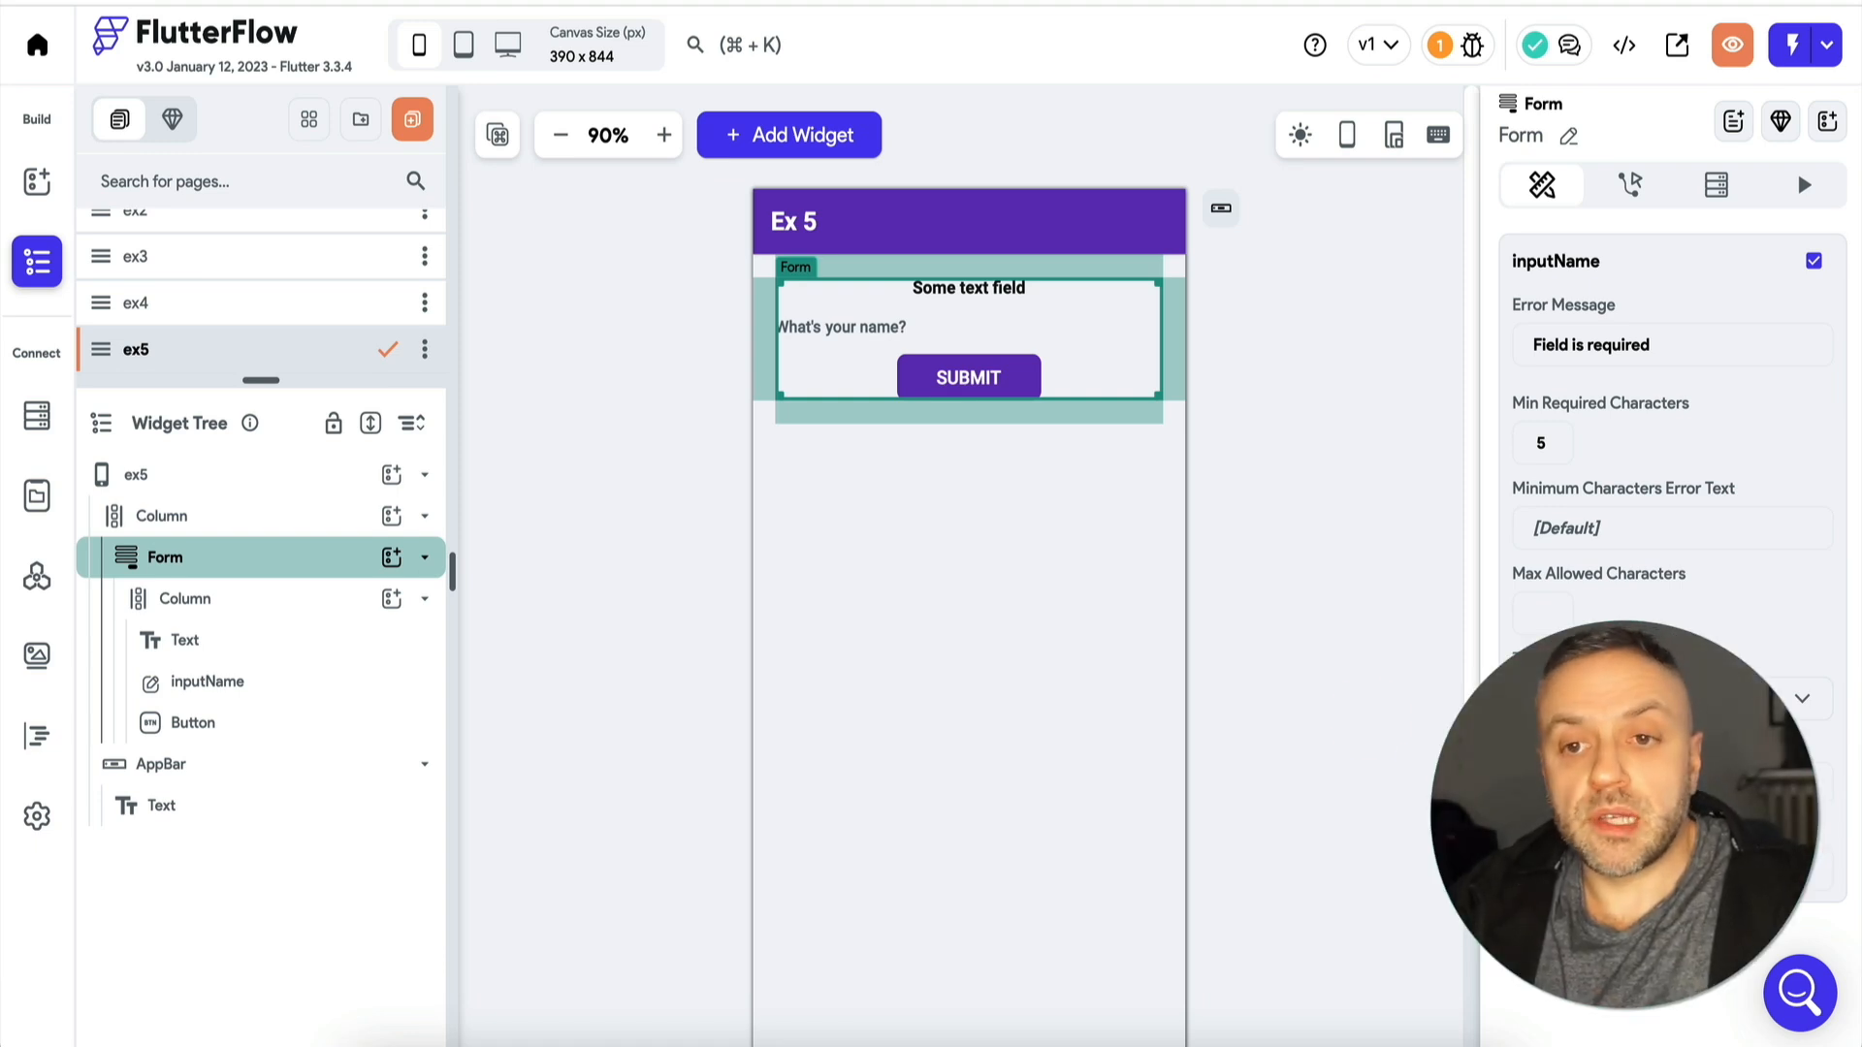
# Test the regex validation in Test Mode by entering 55555, "hey fldkjflksdj" and "flkd" in the name field.
pyautogui.click(783, 360)
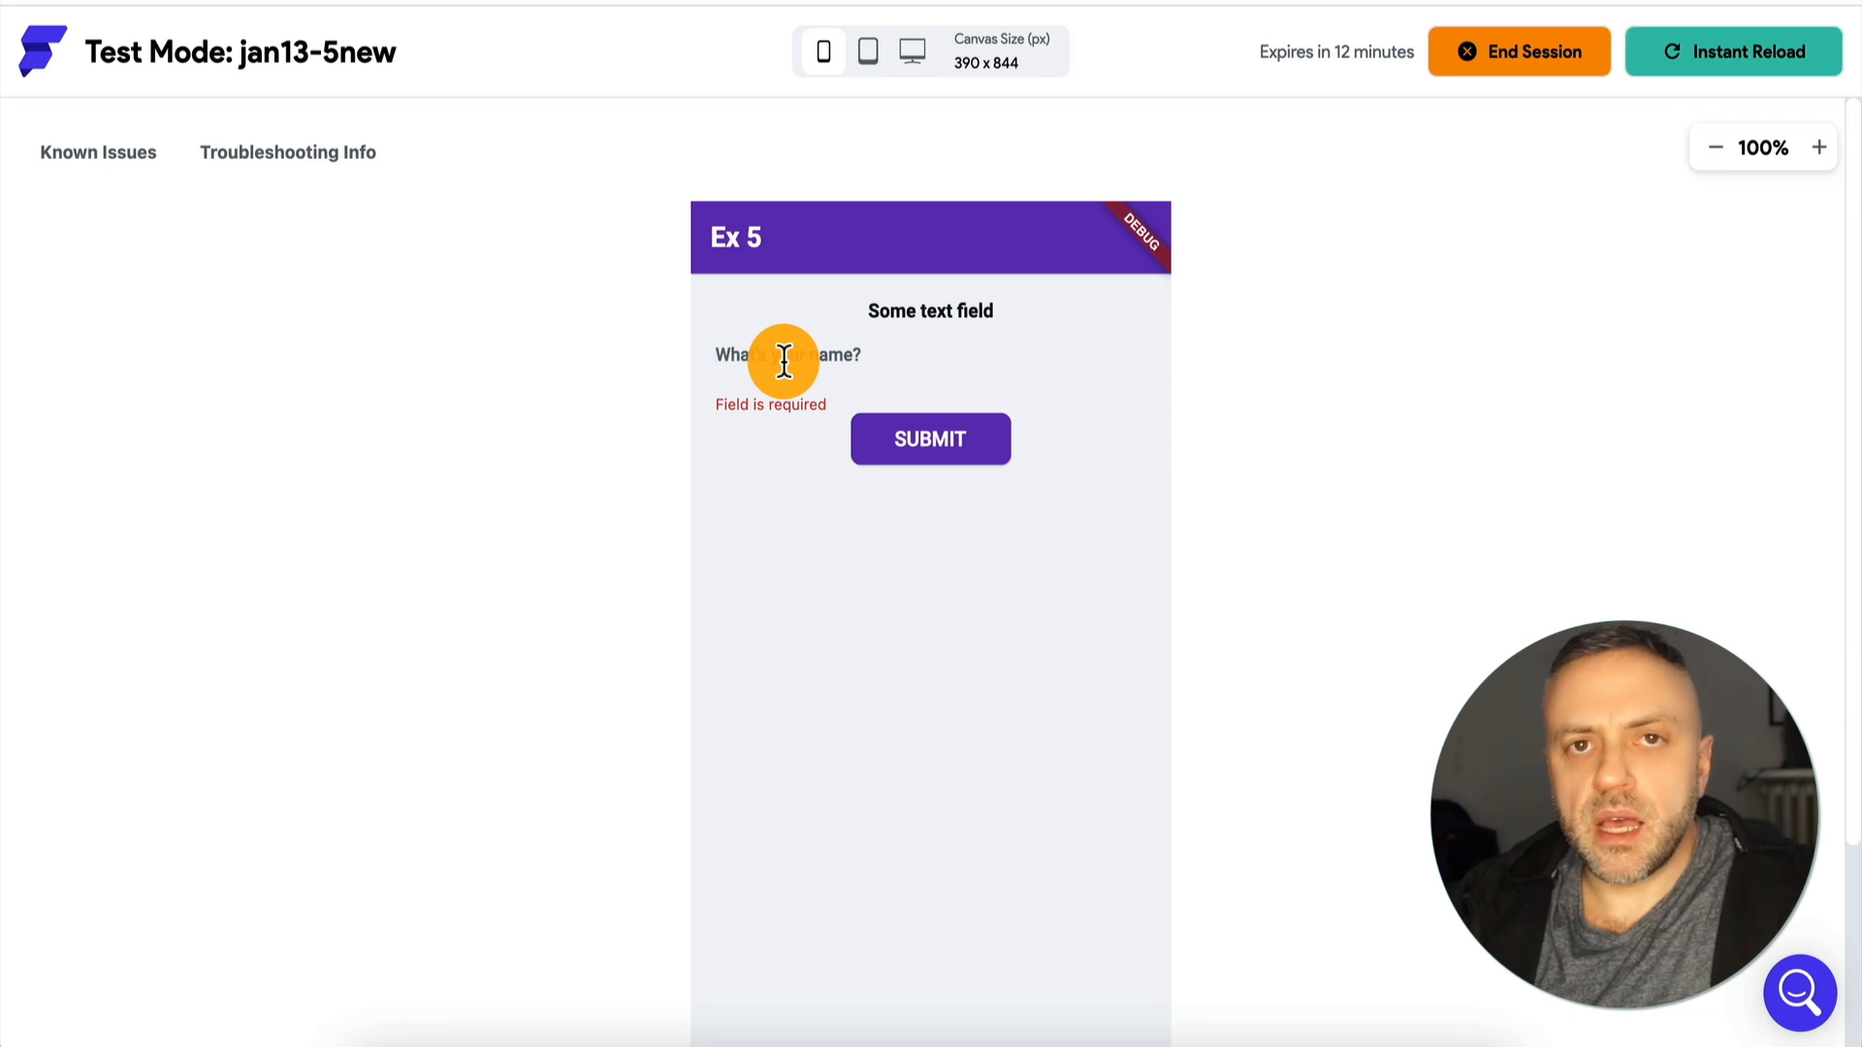
pyautogui.write('5')
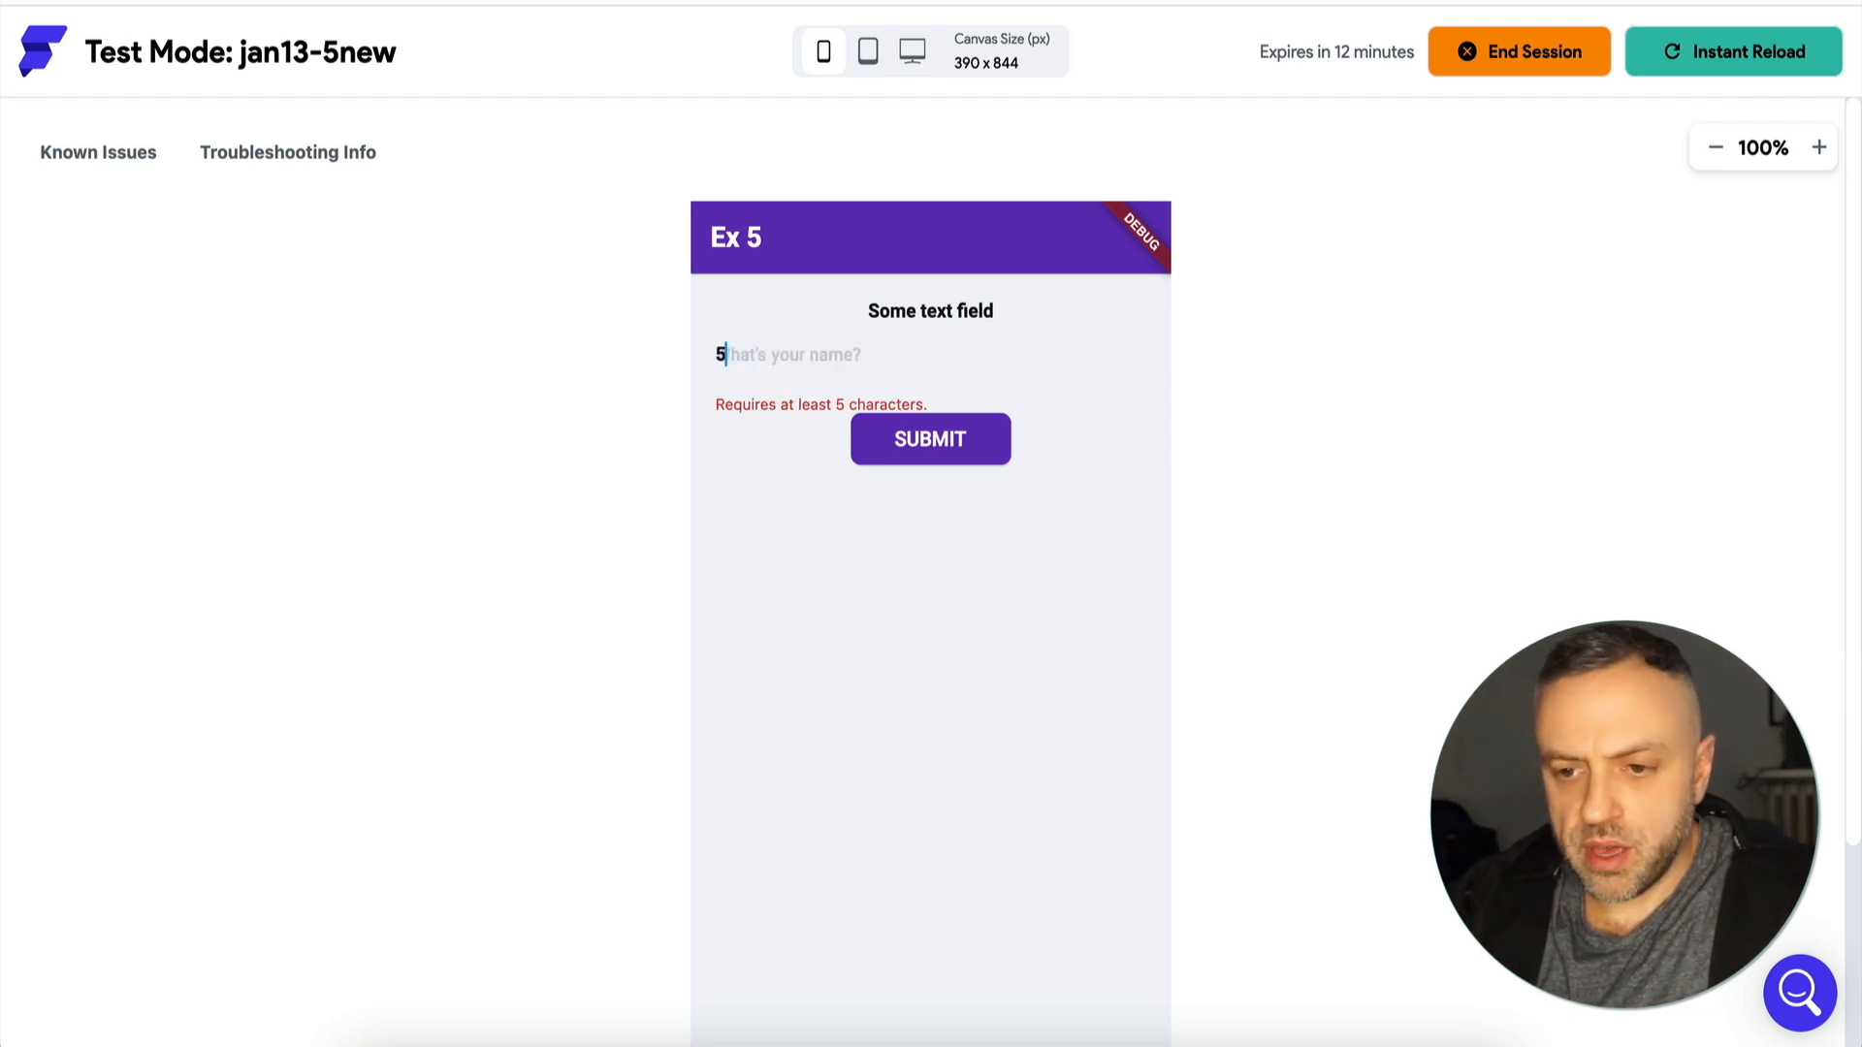
pyautogui.write('5555')
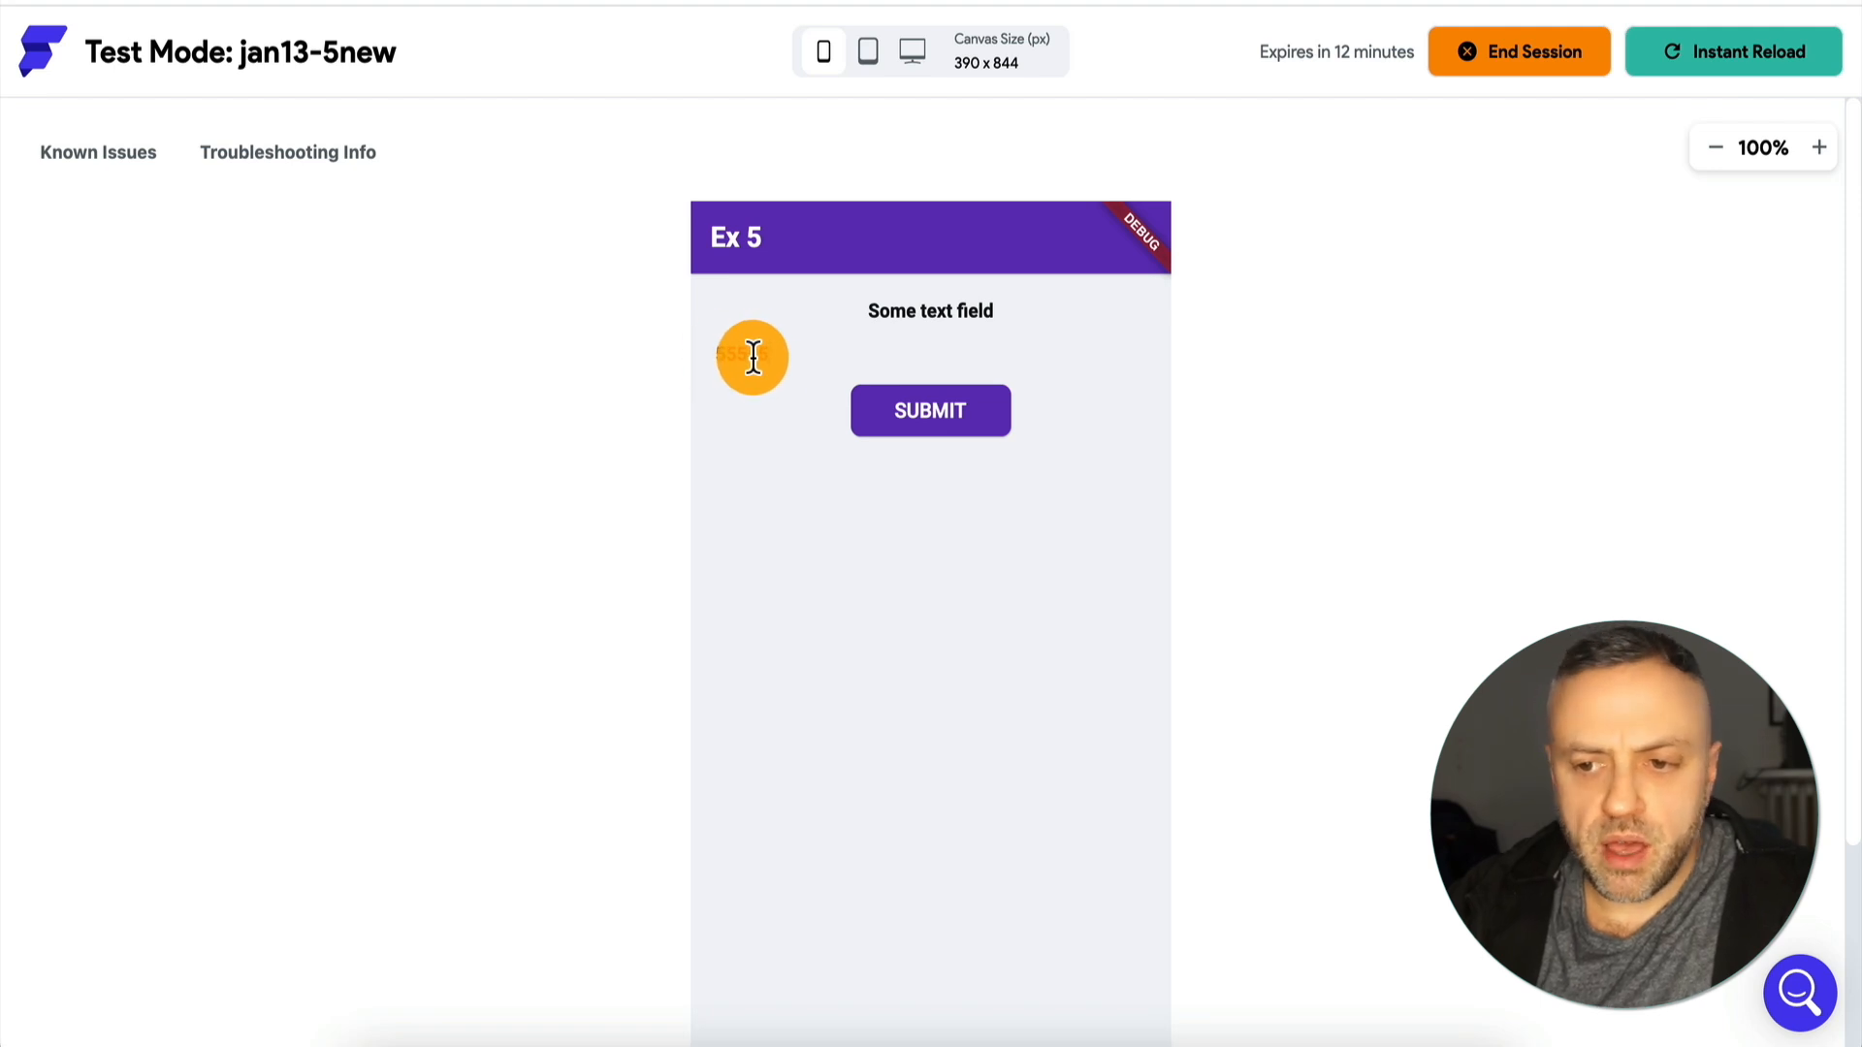
pyautogui.doubleClick(793, 362)
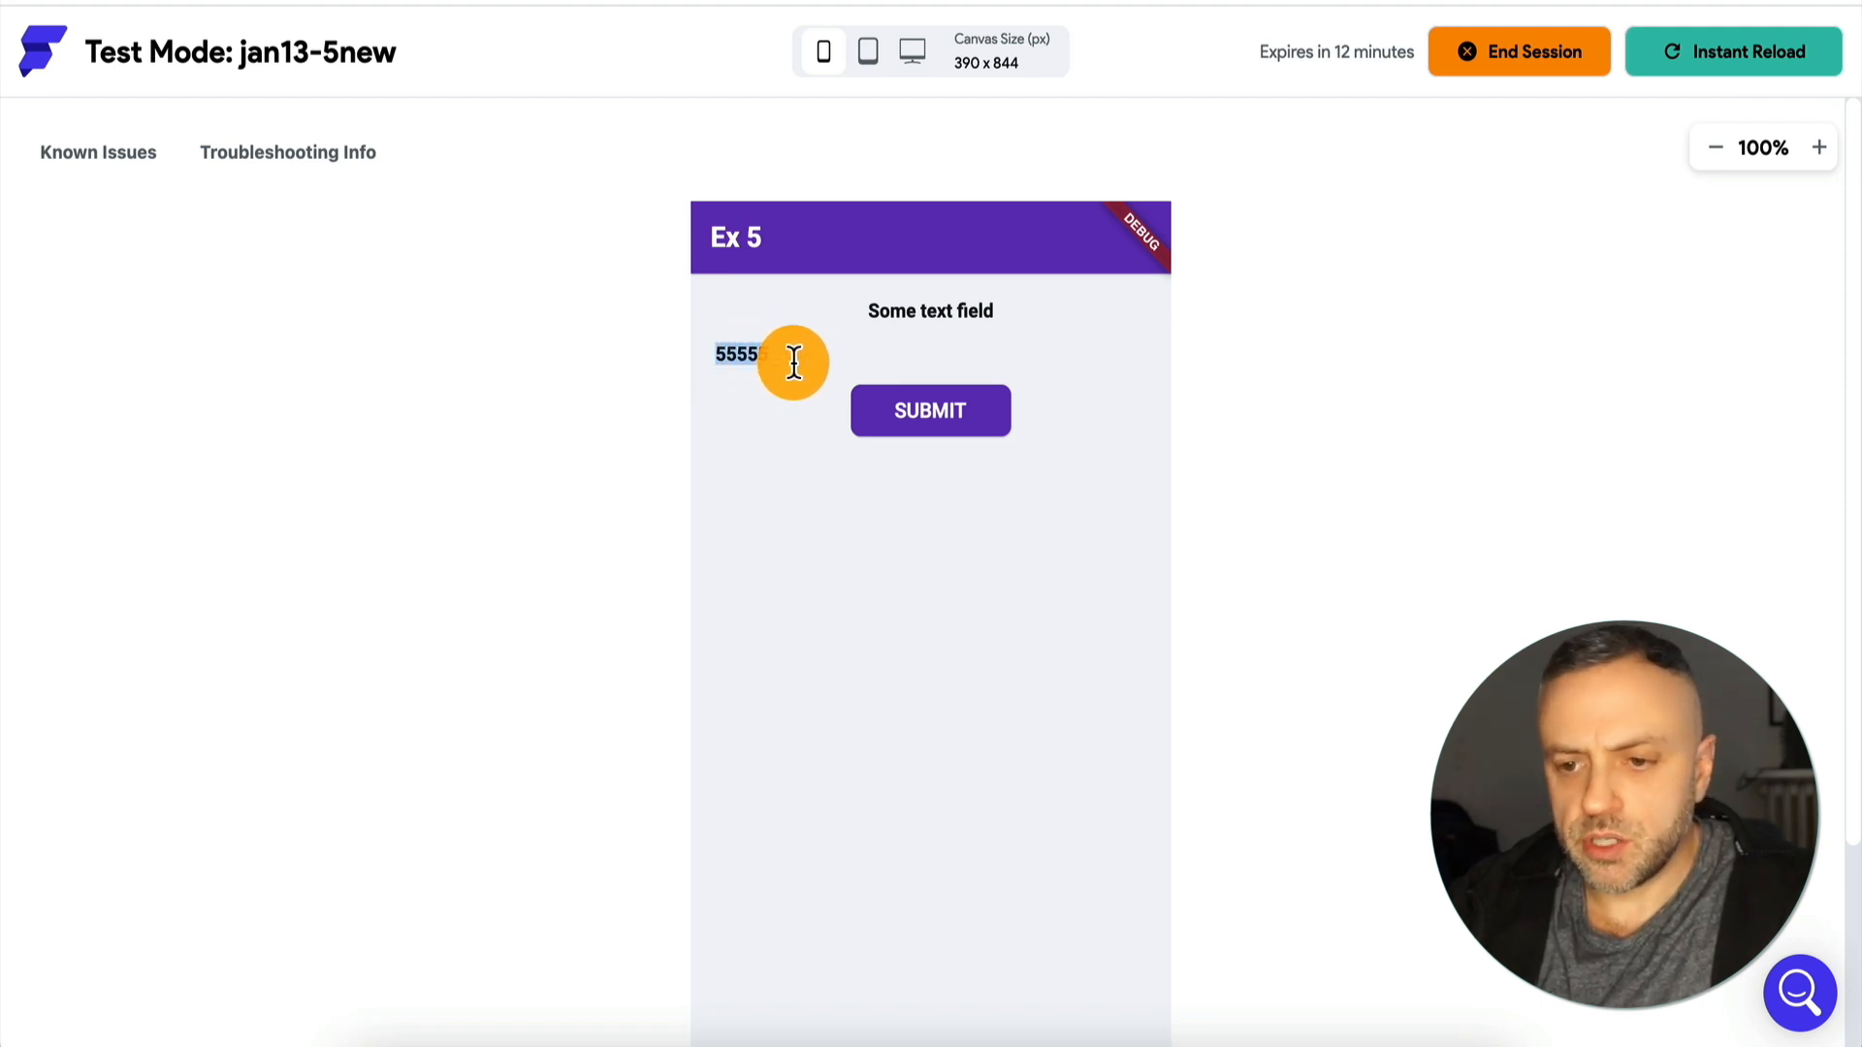
pyautogui.write('hey fldkjflksdj')
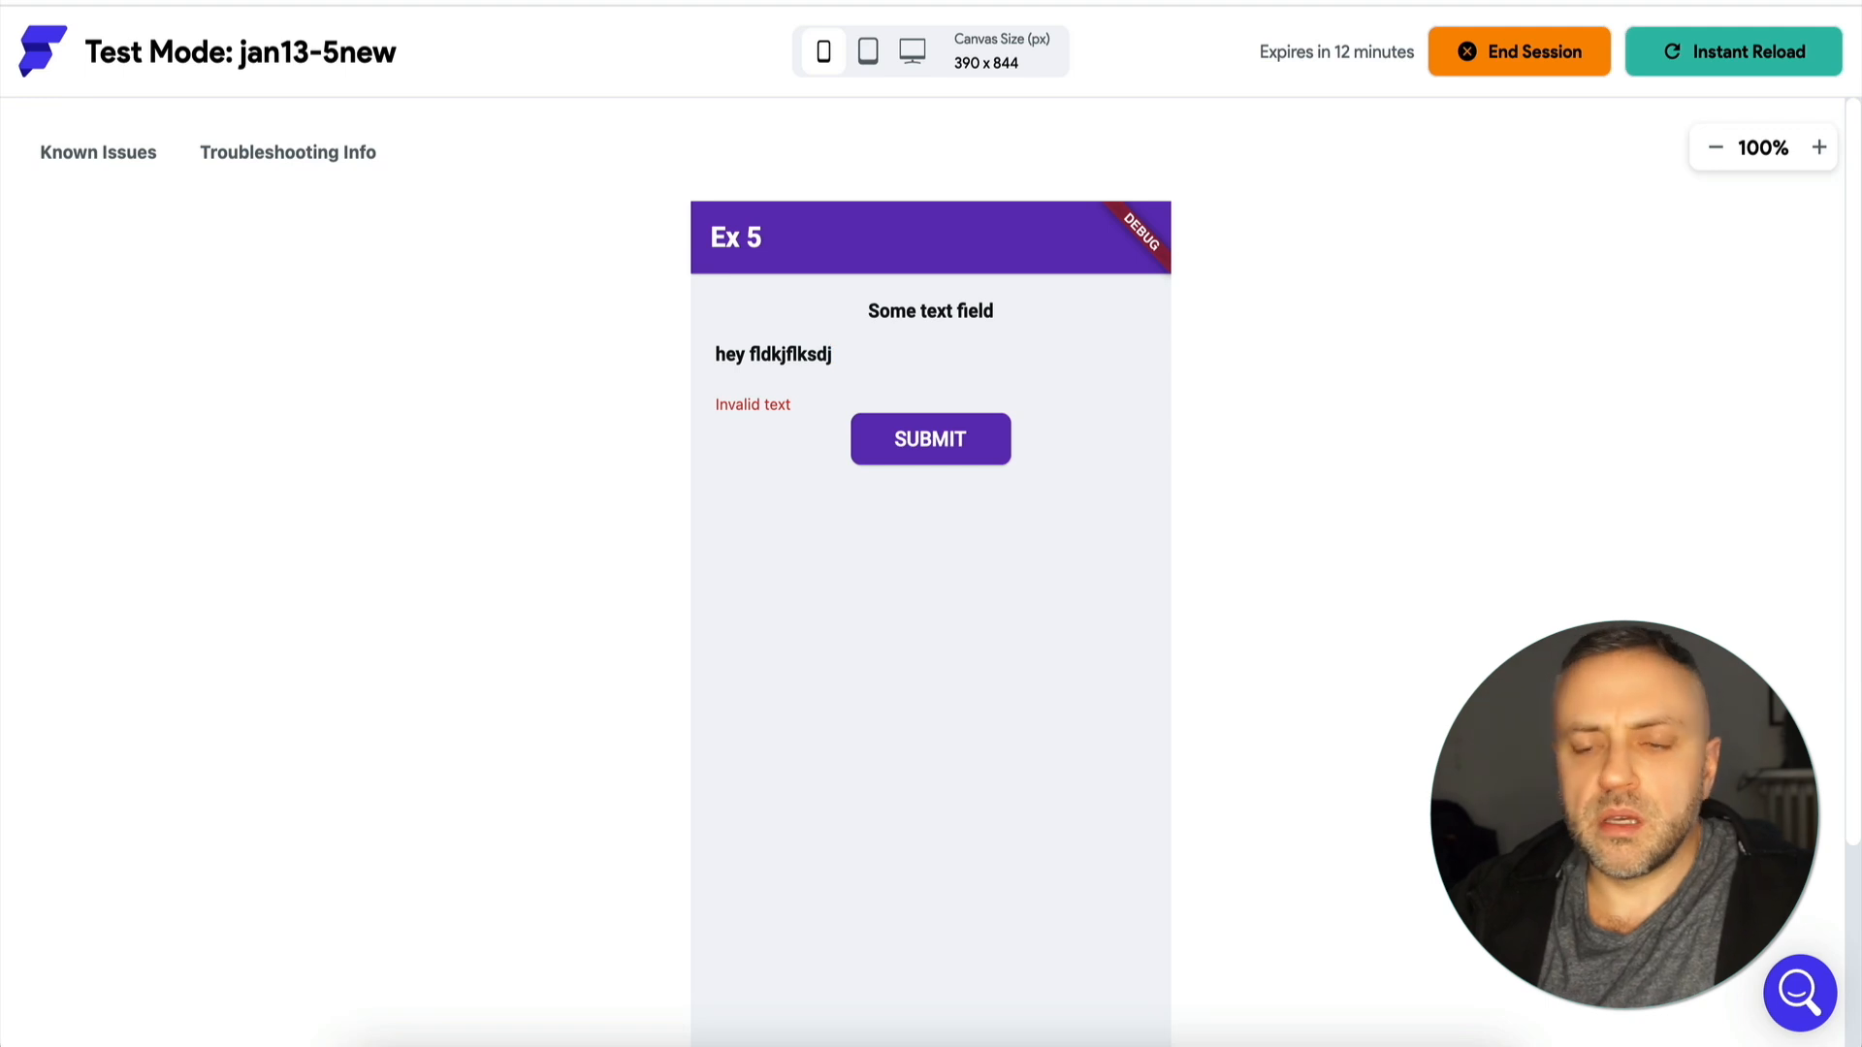
pyautogui.hotkey('ctrl', 'a')
pyautogui.write('flkd')
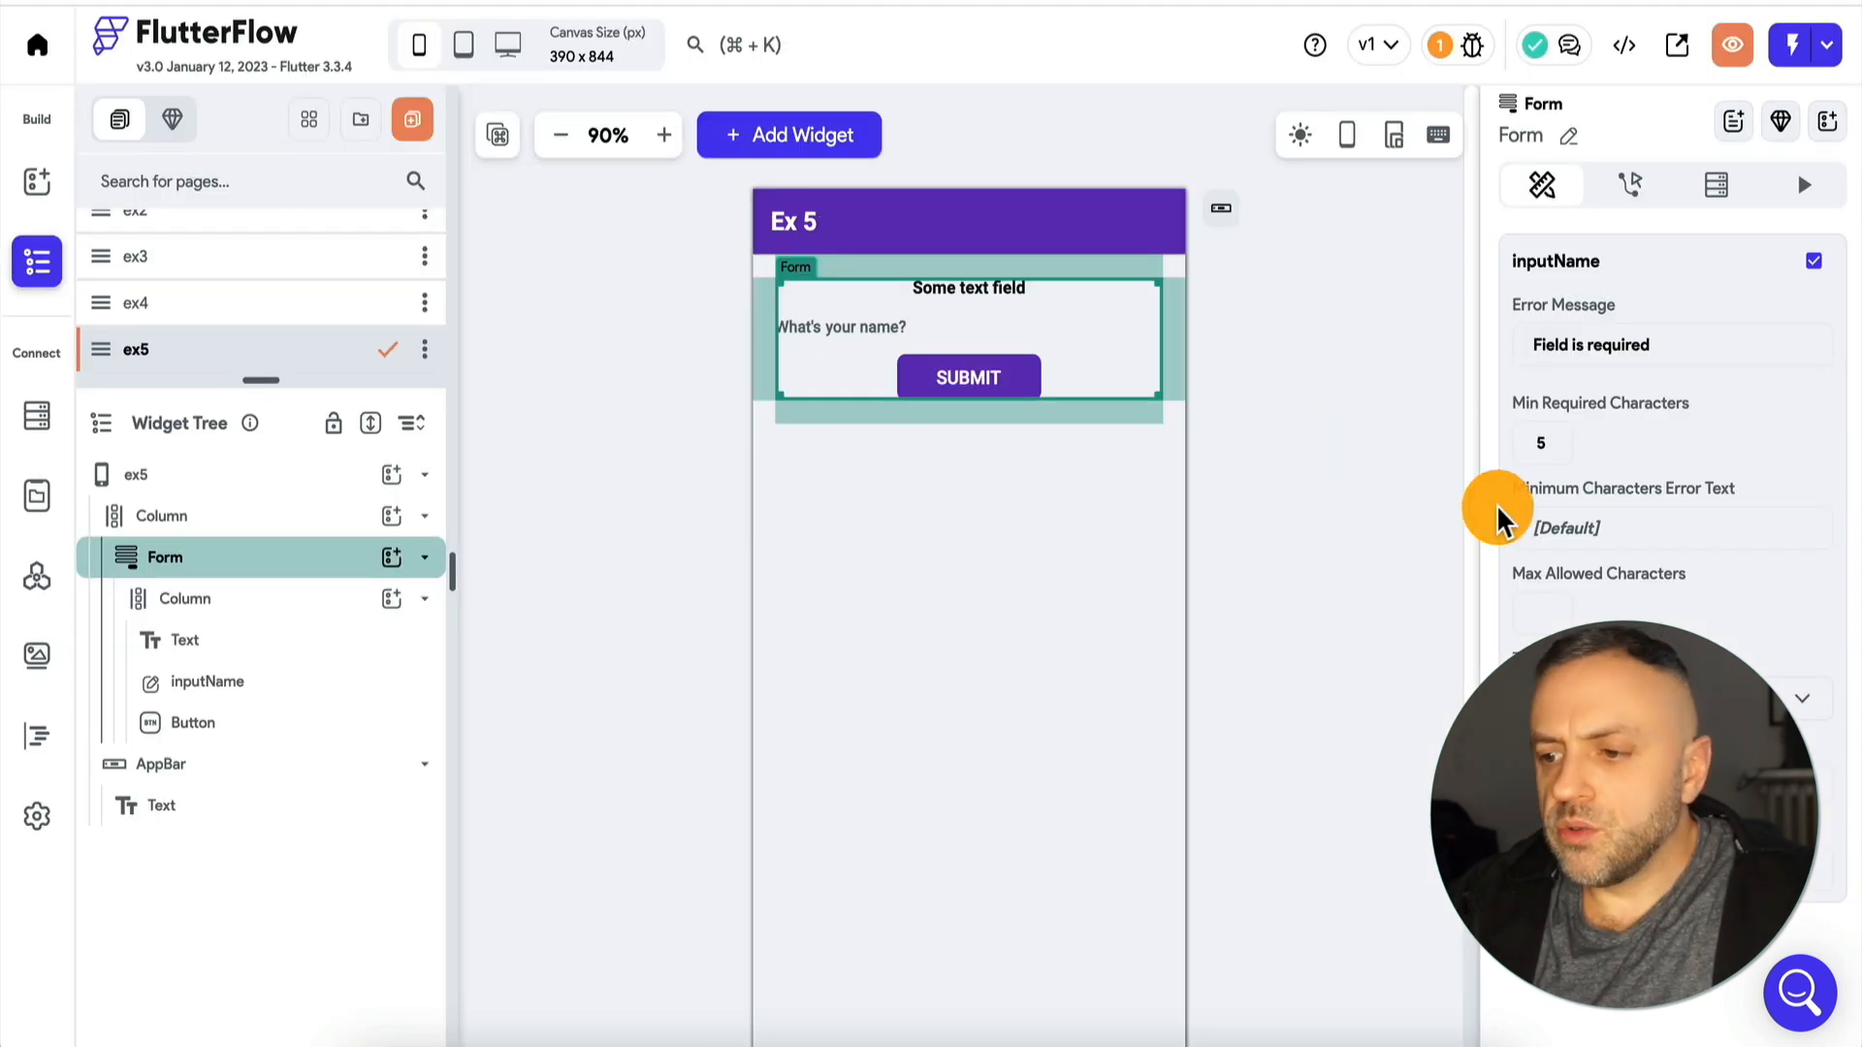